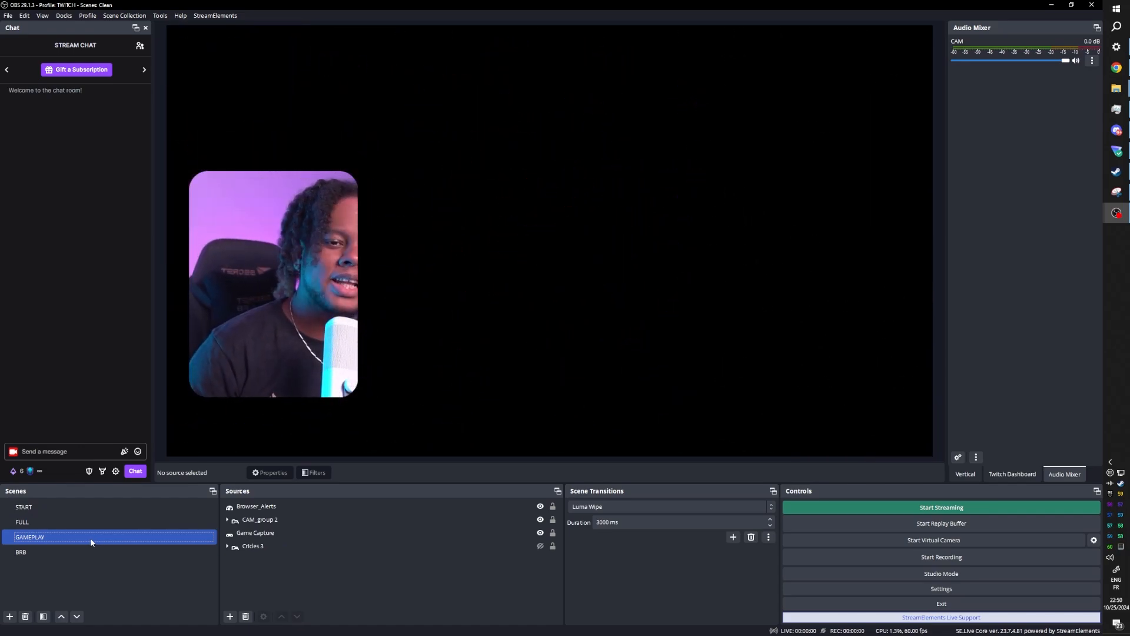
Step: Look at the BRB scene's layout and return to the FULL scene
click(72, 553)
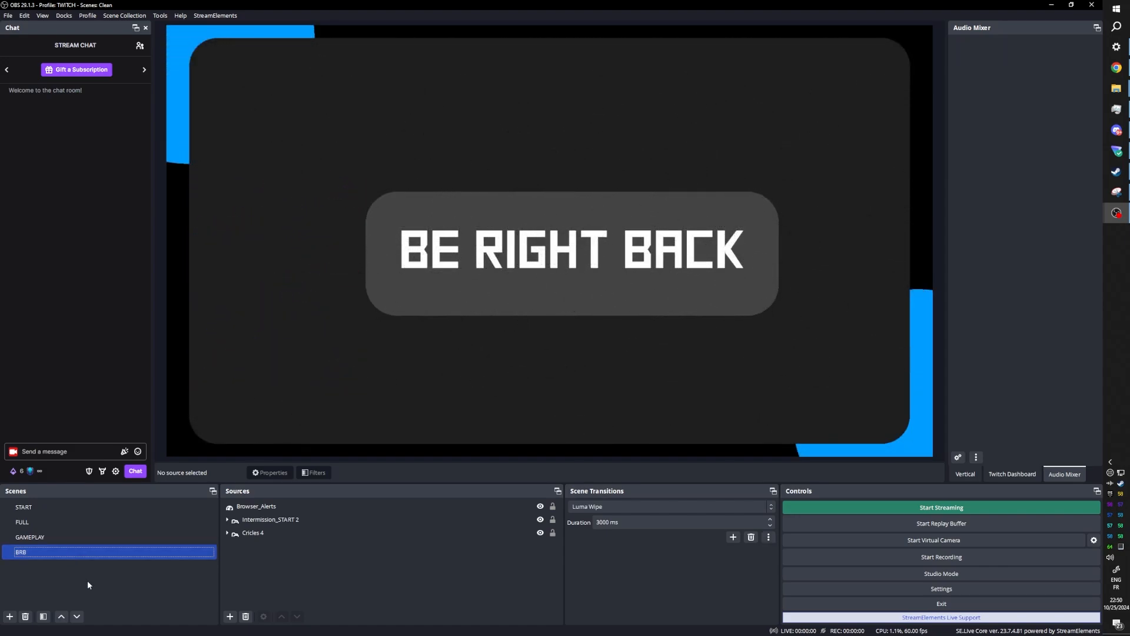
click(29, 524)
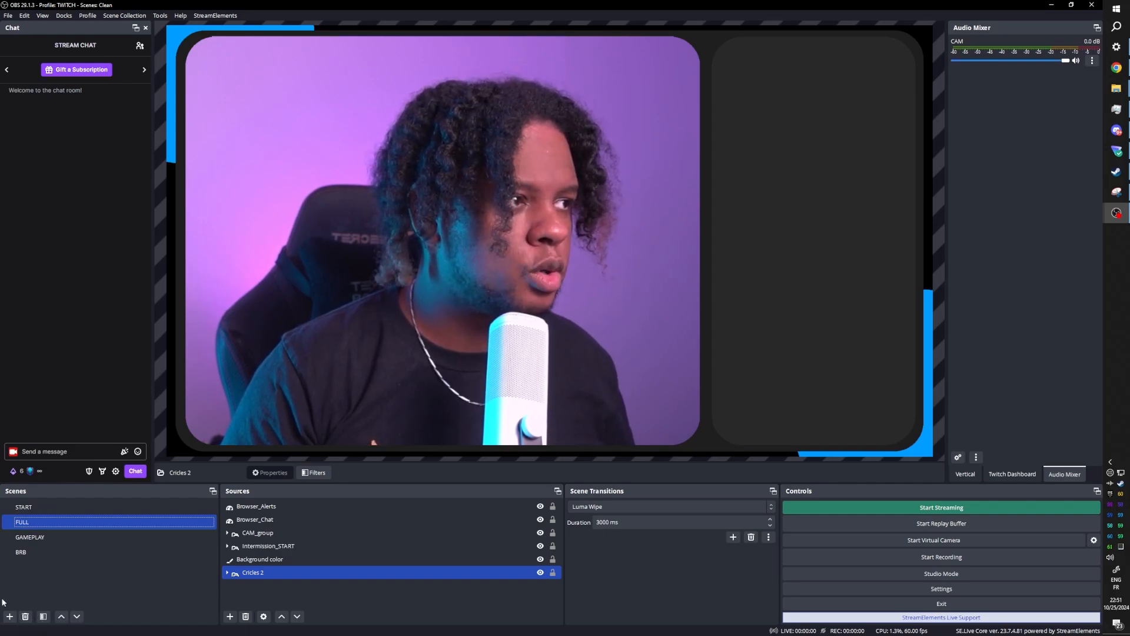
Step: Create a new scene named "circle animation"
click(10, 616)
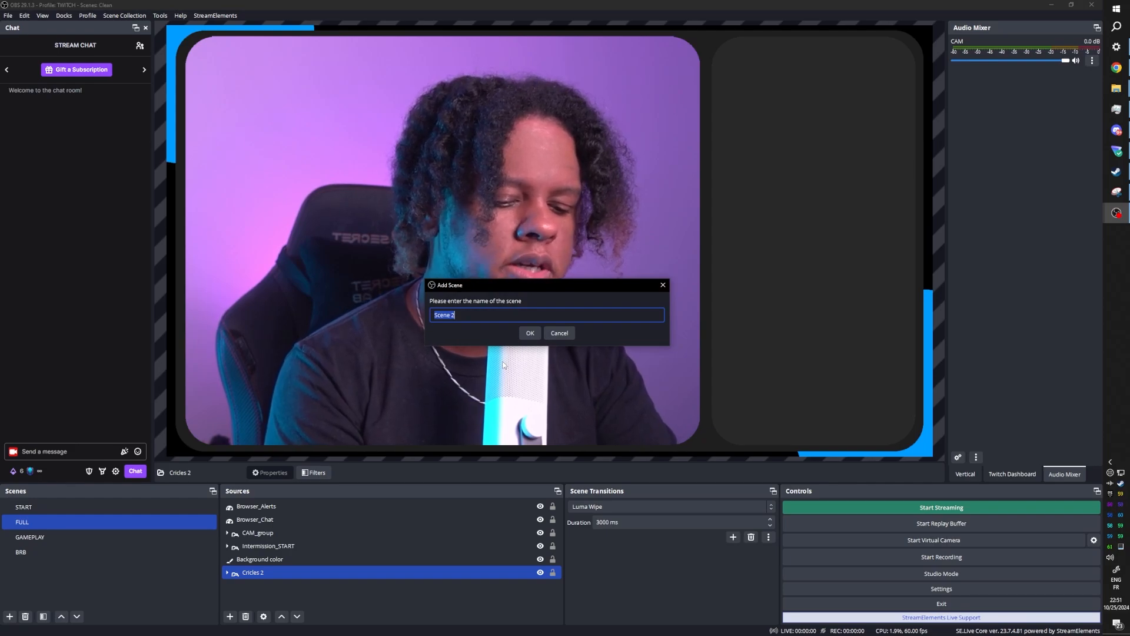
text(cir)
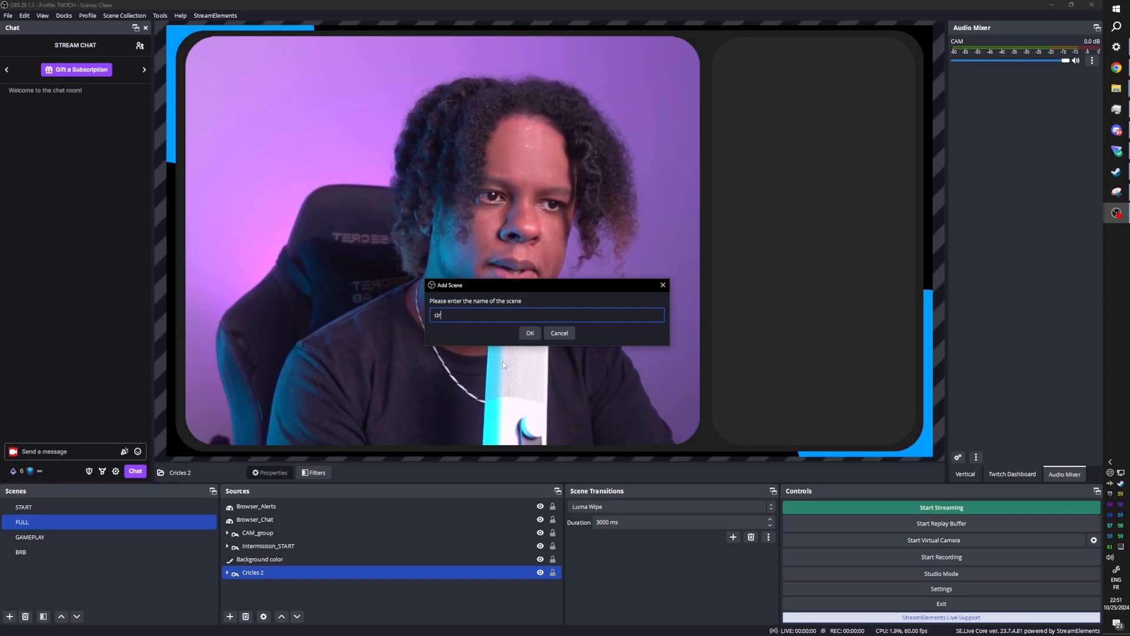
text(c)
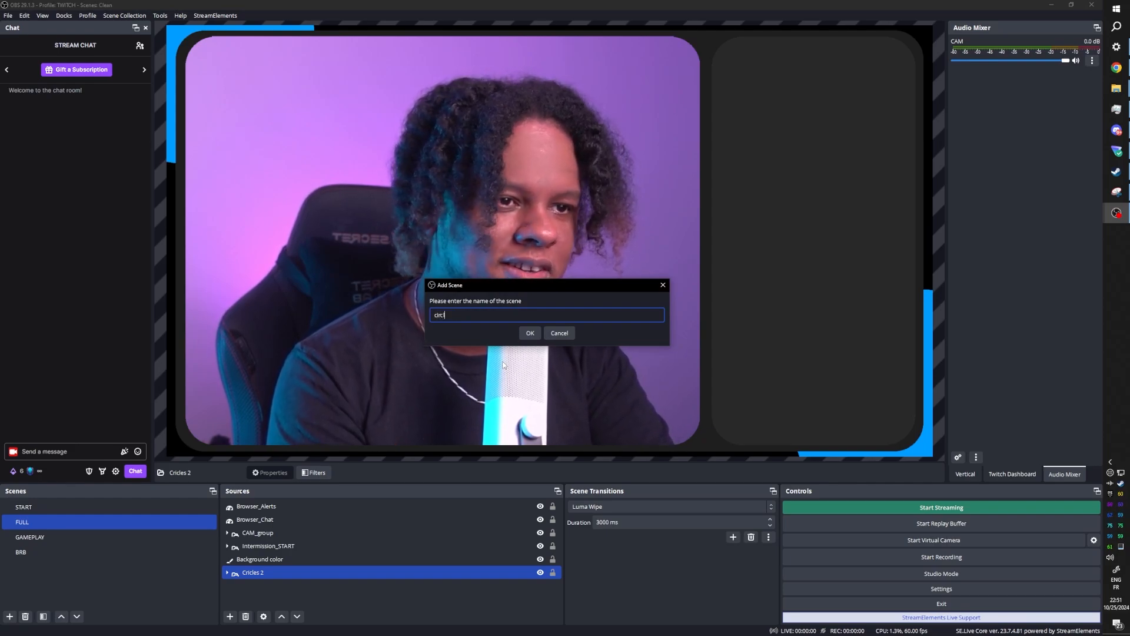
text(le )
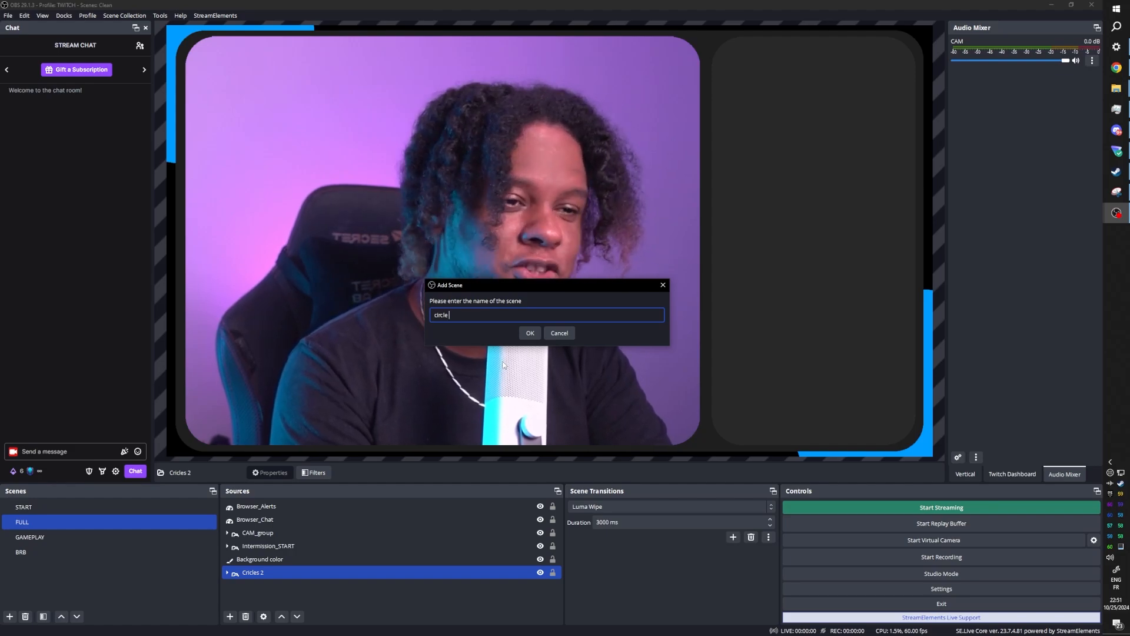
text(animation)
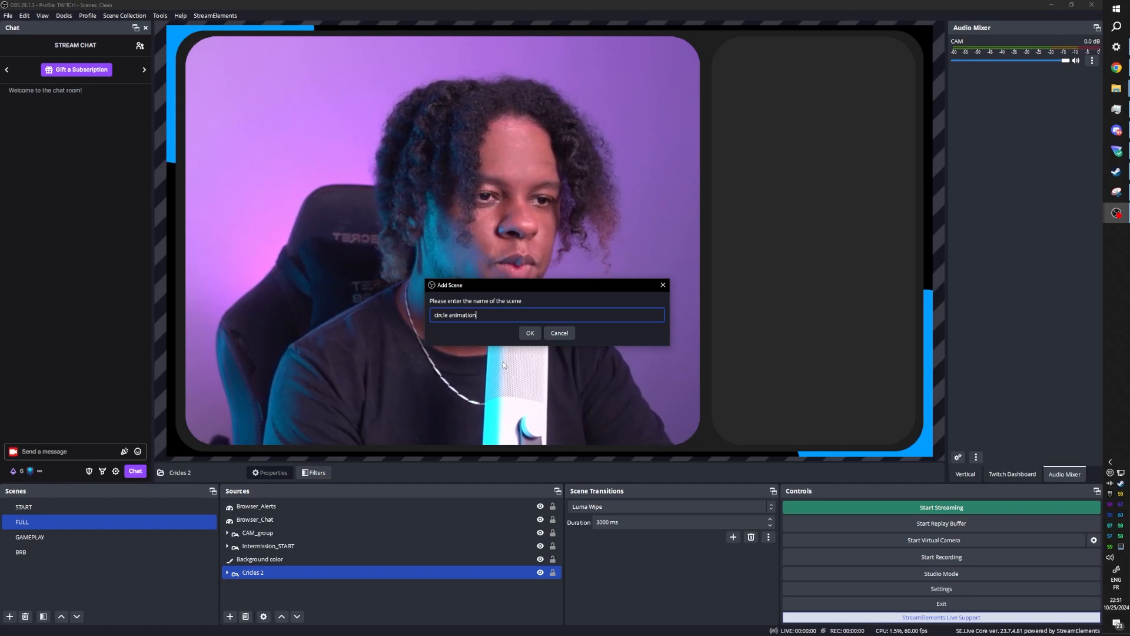
key(Return)
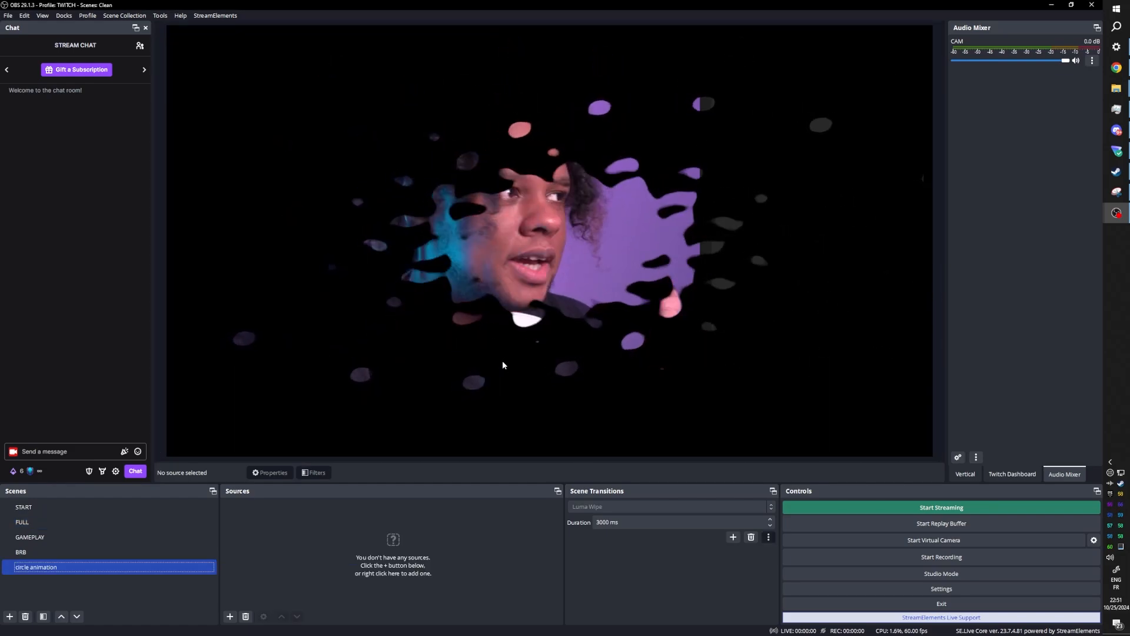
Step: Add a new color source with a width of 1108 to the scene and center it on the canvas
click(230, 616)
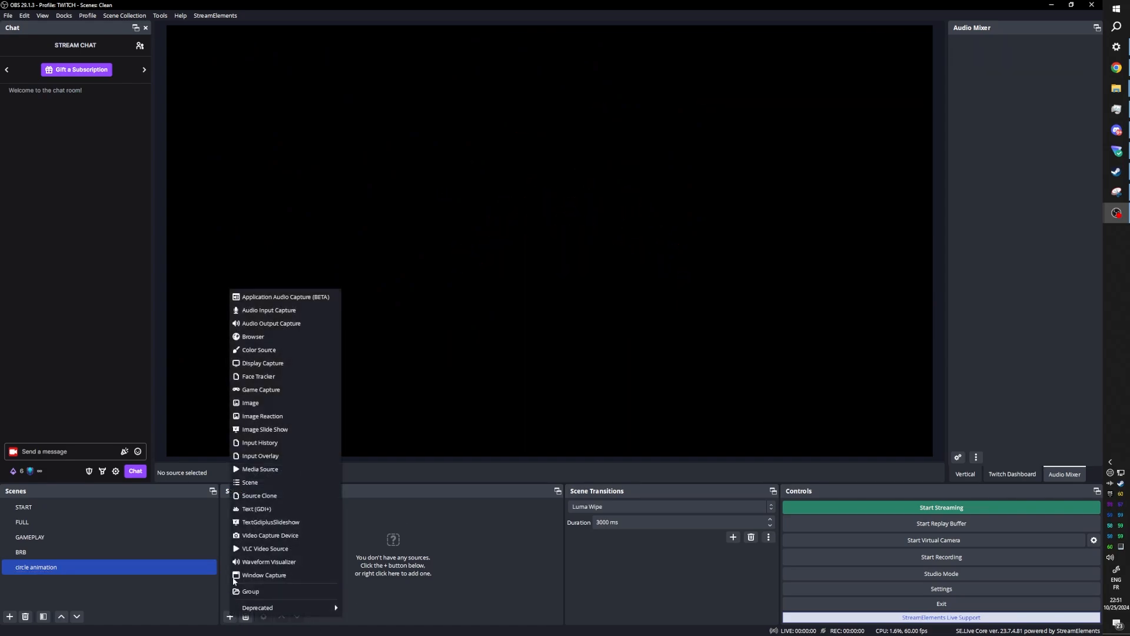
click(264, 351)
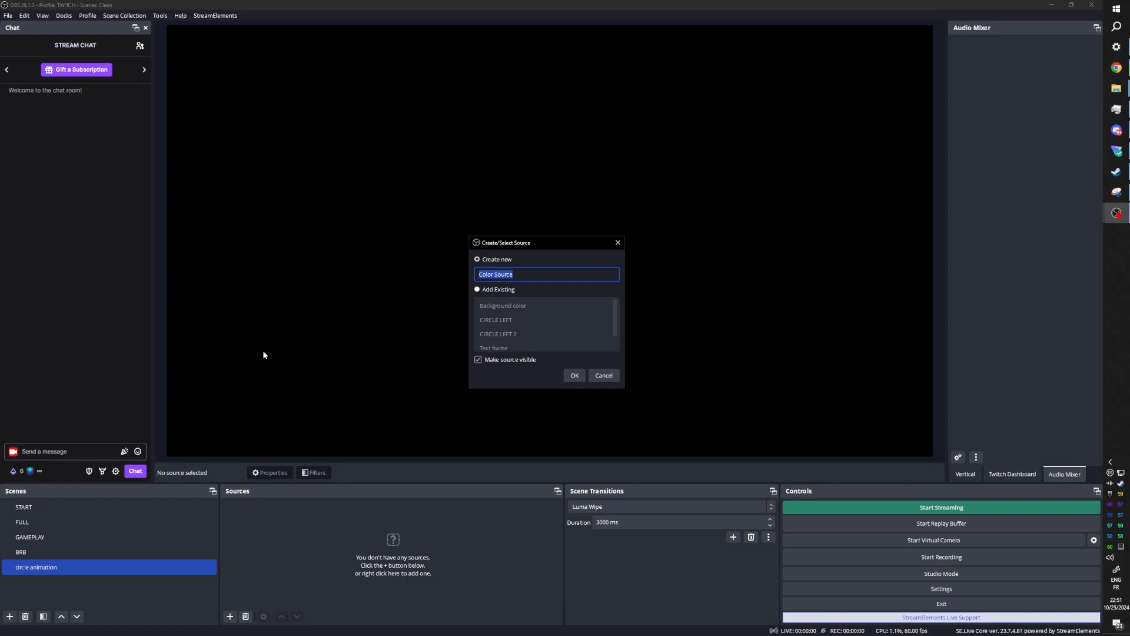
key(Return)
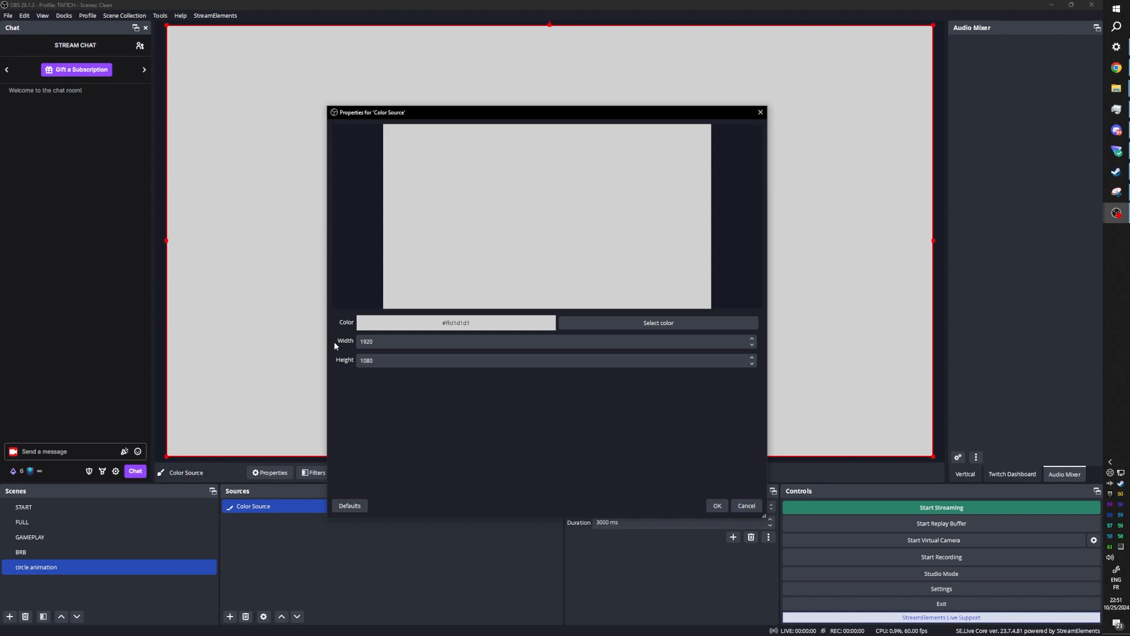
double_click(365, 343)
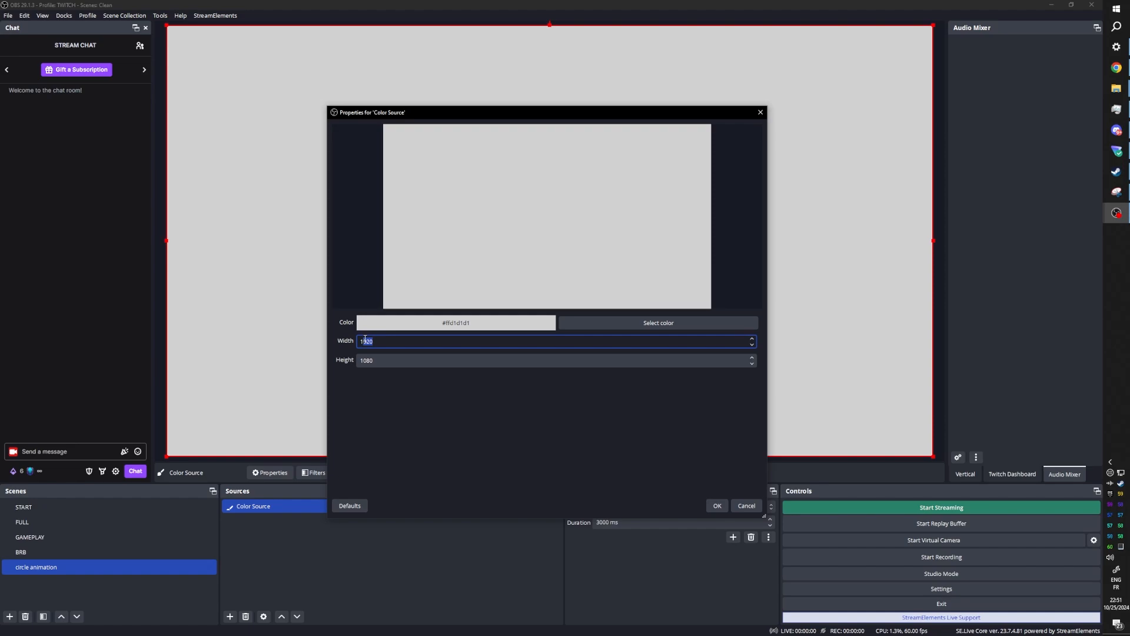
text(1108)
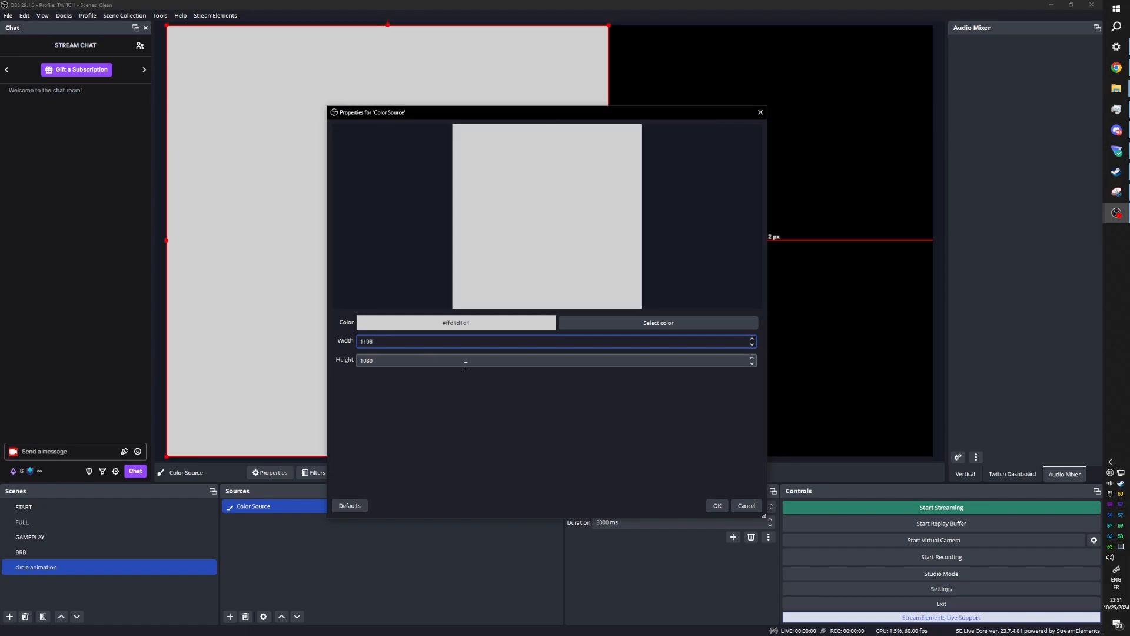
click(717, 506)
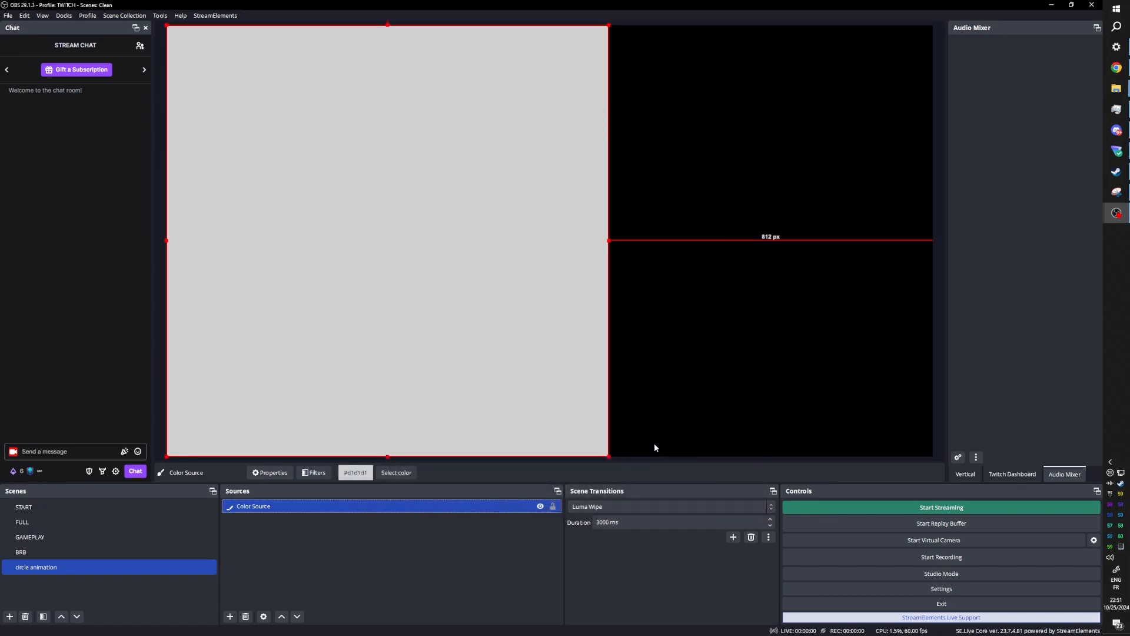
key(ctrl+d)
click(296, 544)
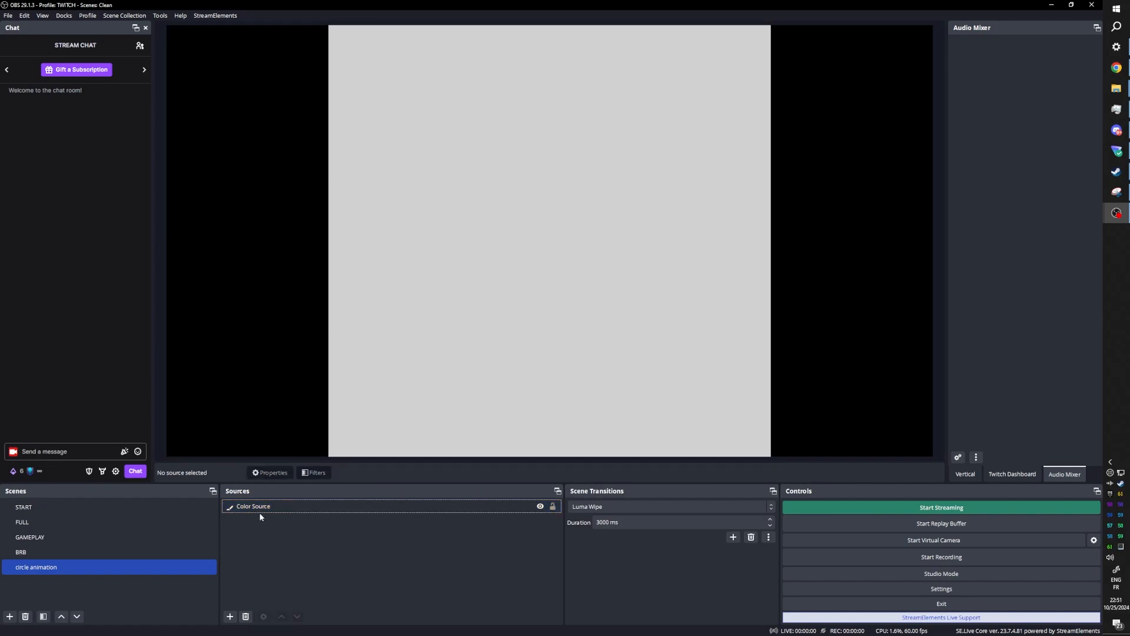
Step: Copy the color source and paste it as an independent duplicate in the same scene
click(260, 510)
right_click(259, 507)
click(281, 212)
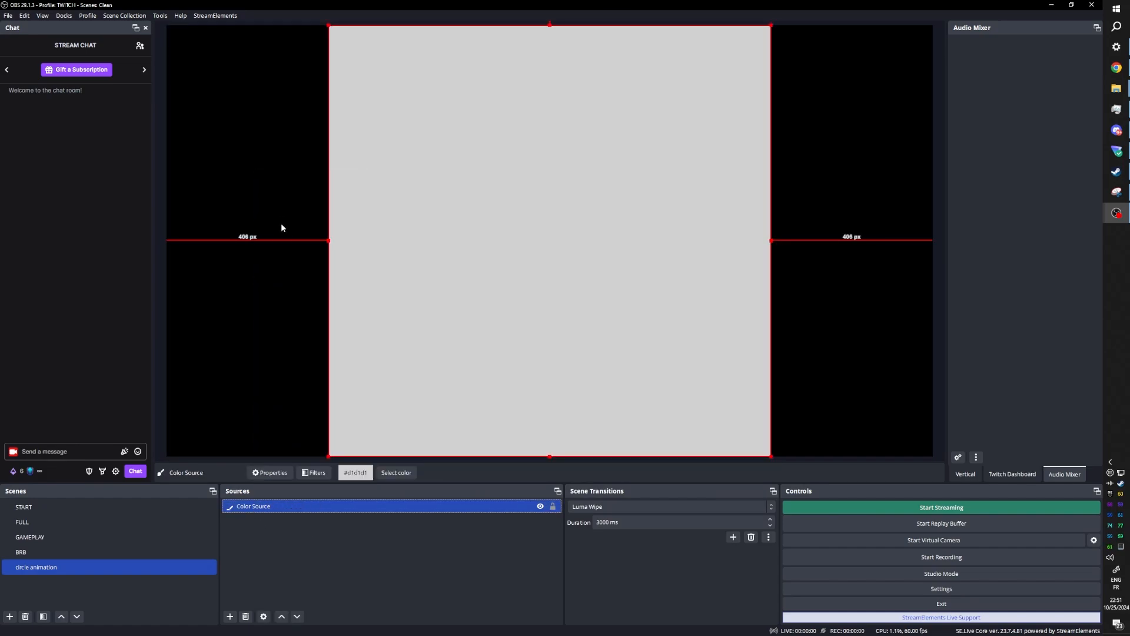
right_click(256, 507)
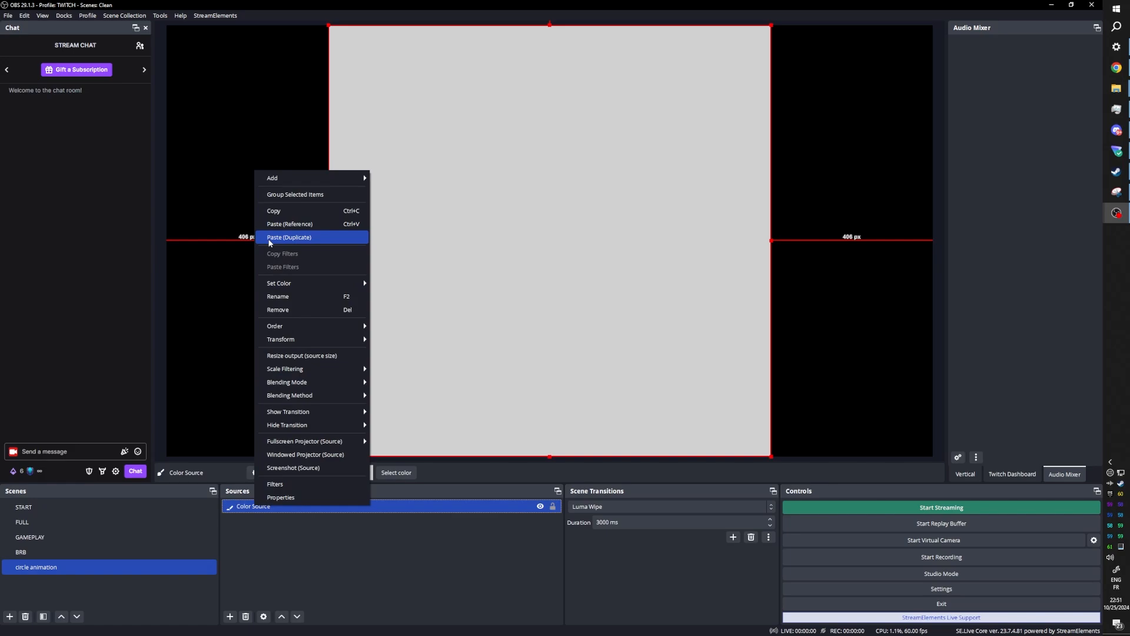
click(268, 238)
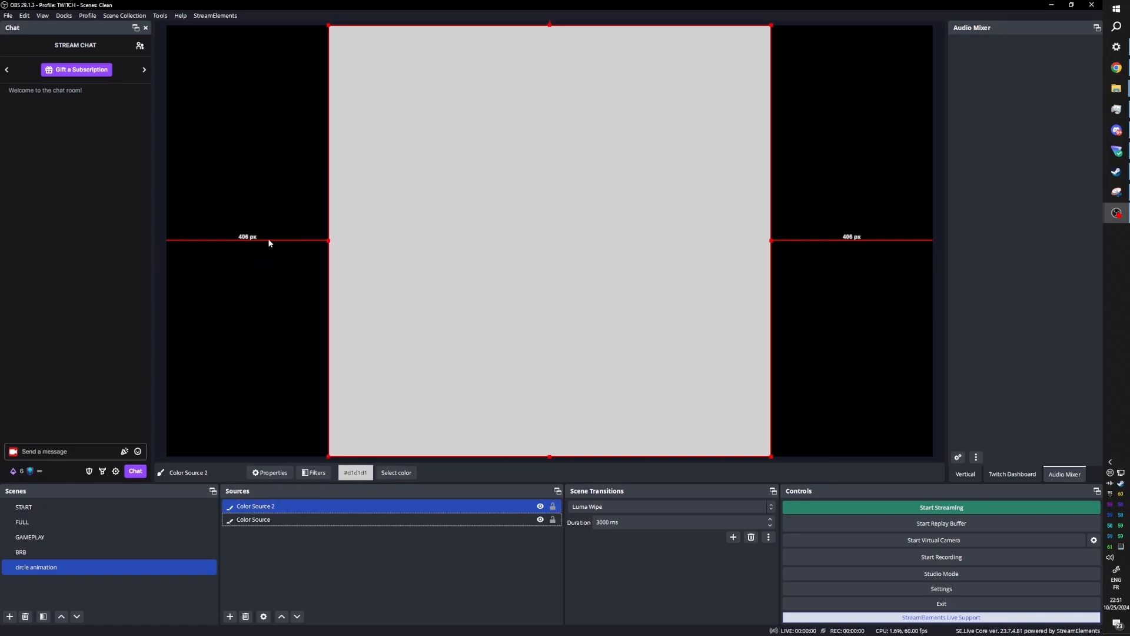
Step: Change the duplicated color source's color to light yellow, #ffff7f
click(394, 472)
click(526, 269)
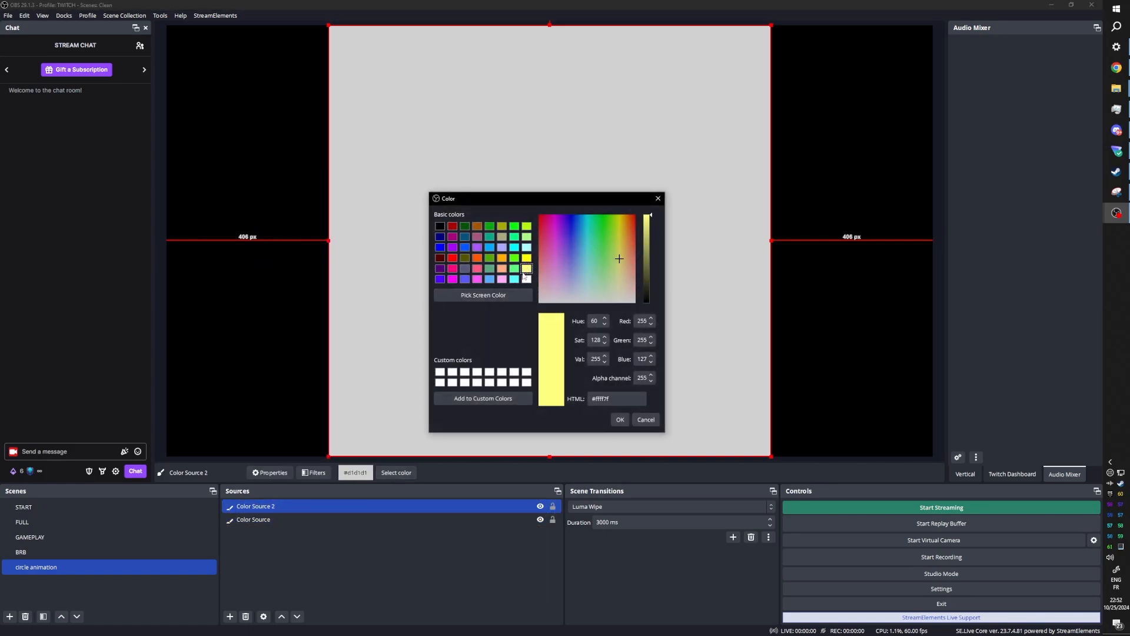
click(620, 420)
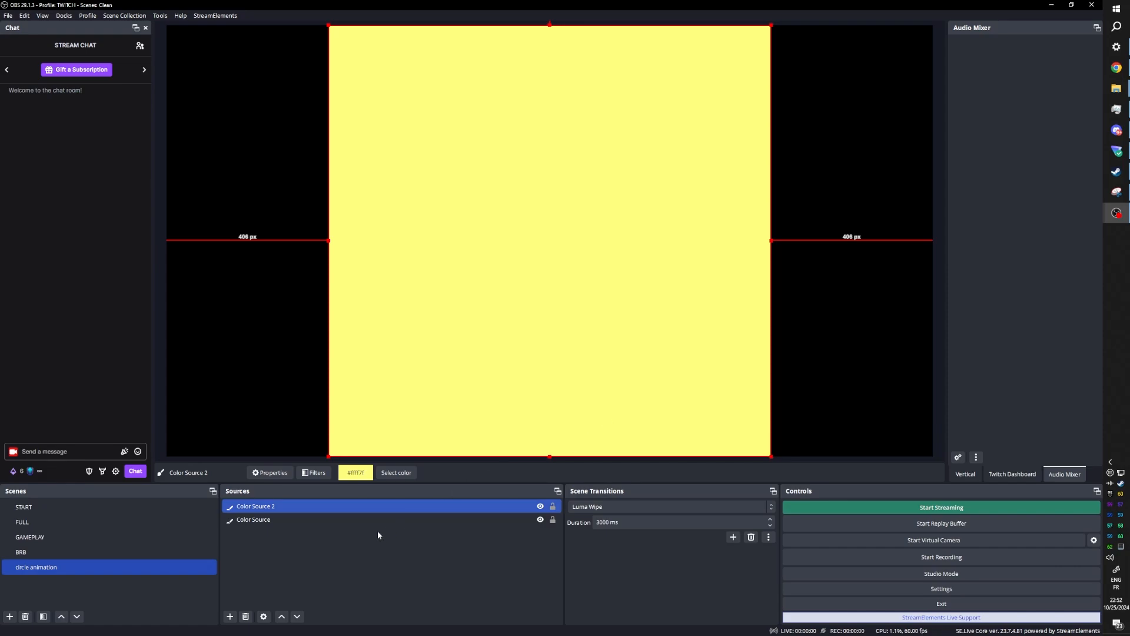
click(300, 541)
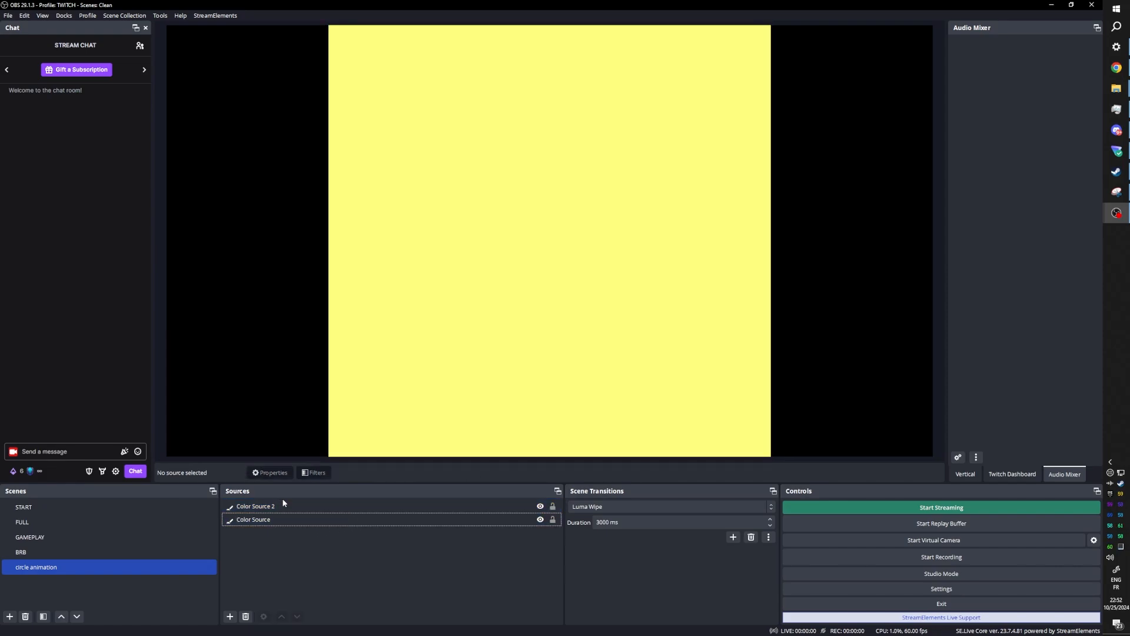
Step: Add a User-defined shader filter with its default name to the yellow color source
click(284, 505)
click(316, 472)
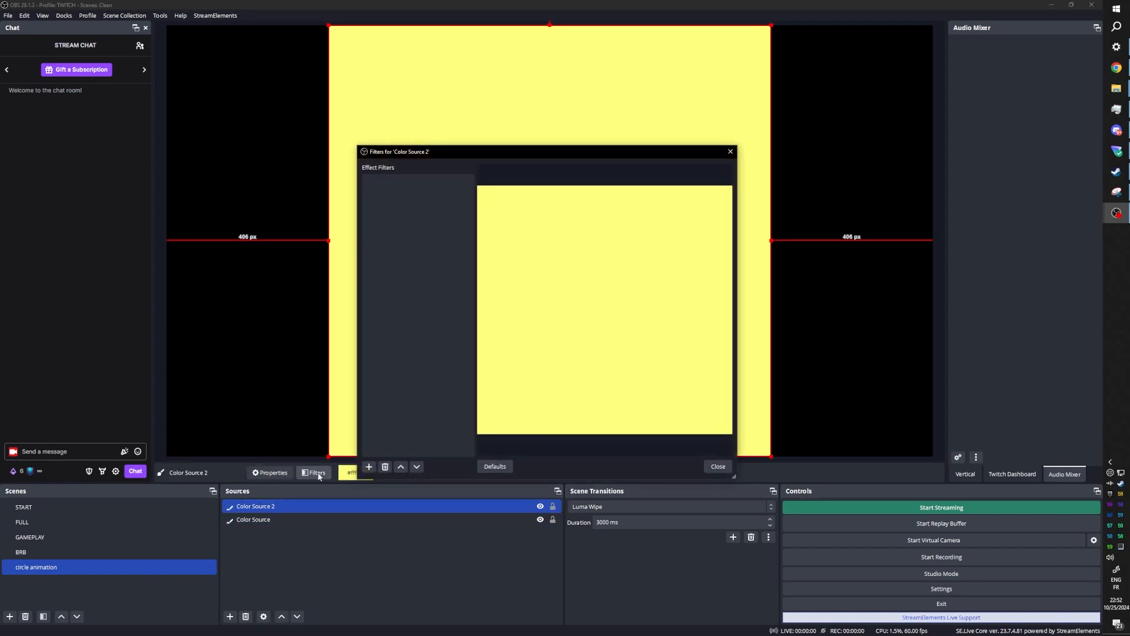
click(370, 467)
click(387, 457)
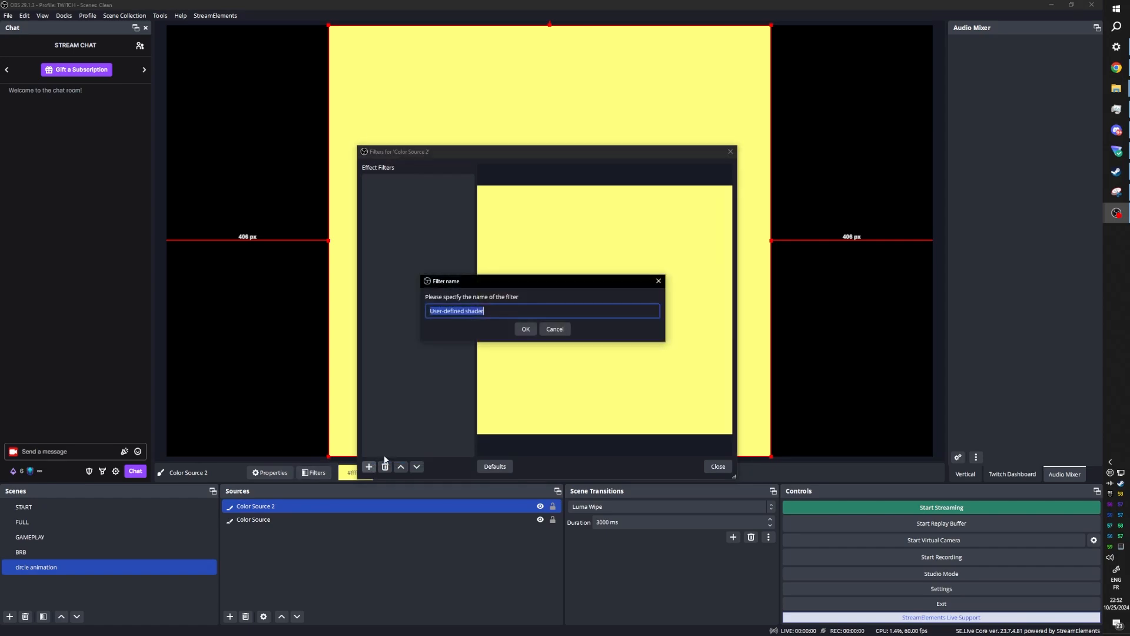
click(526, 330)
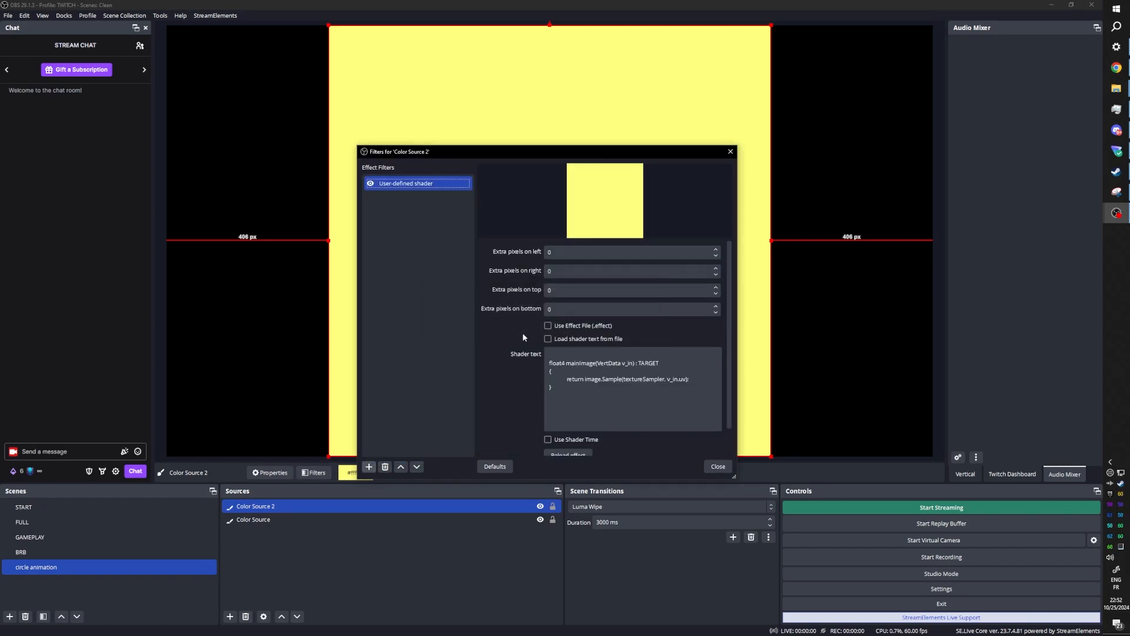
Step: Load the yellow source's shader text from circle.shader in the obs-shaderfilter examples folder and close the filters
click(559, 340)
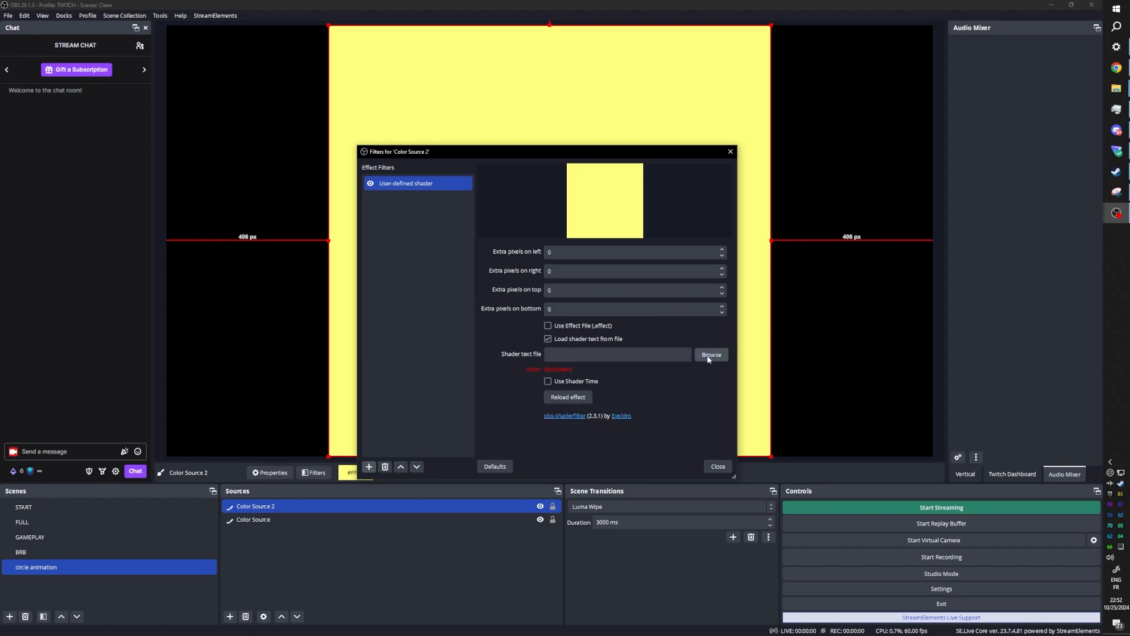
click(711, 354)
click(477, 246)
scroll(477, 249, down, 1)
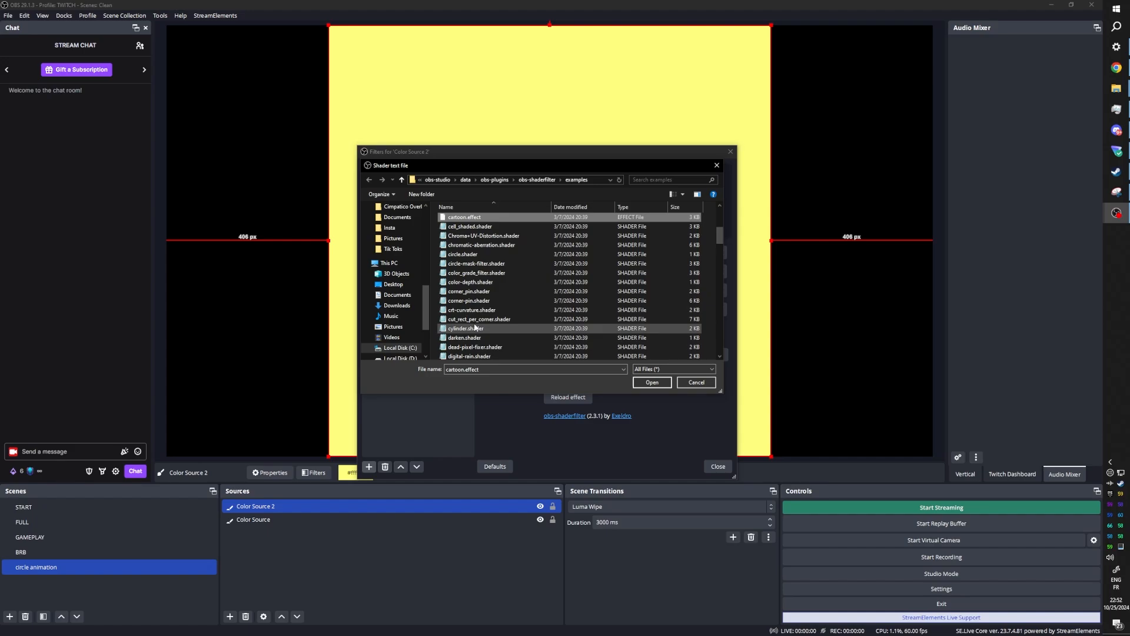
double_click(462, 254)
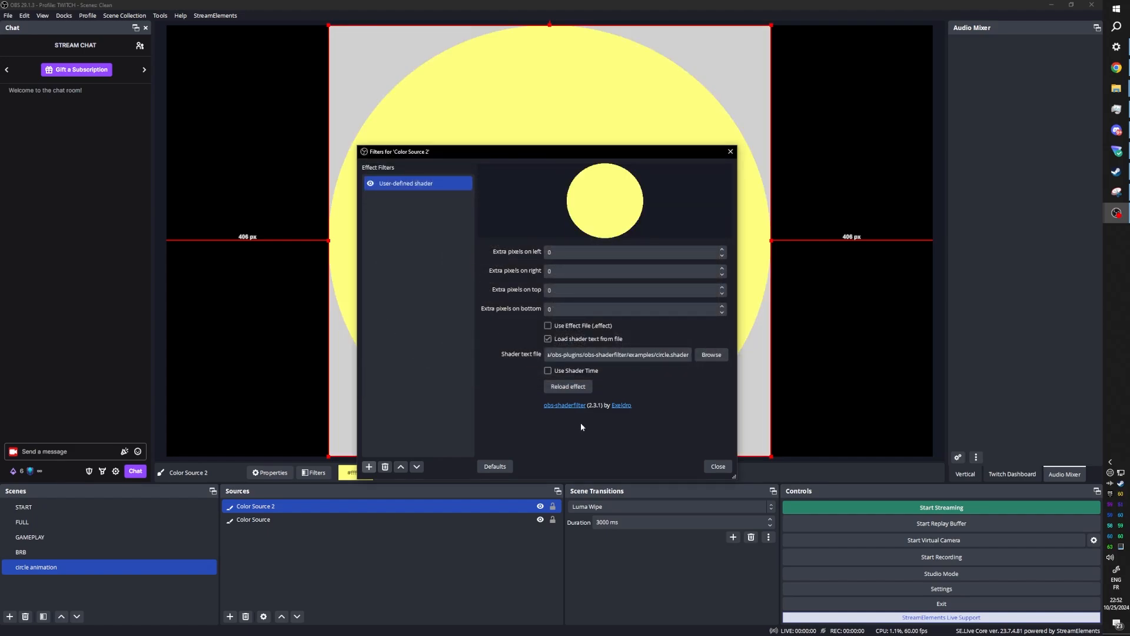
click(711, 466)
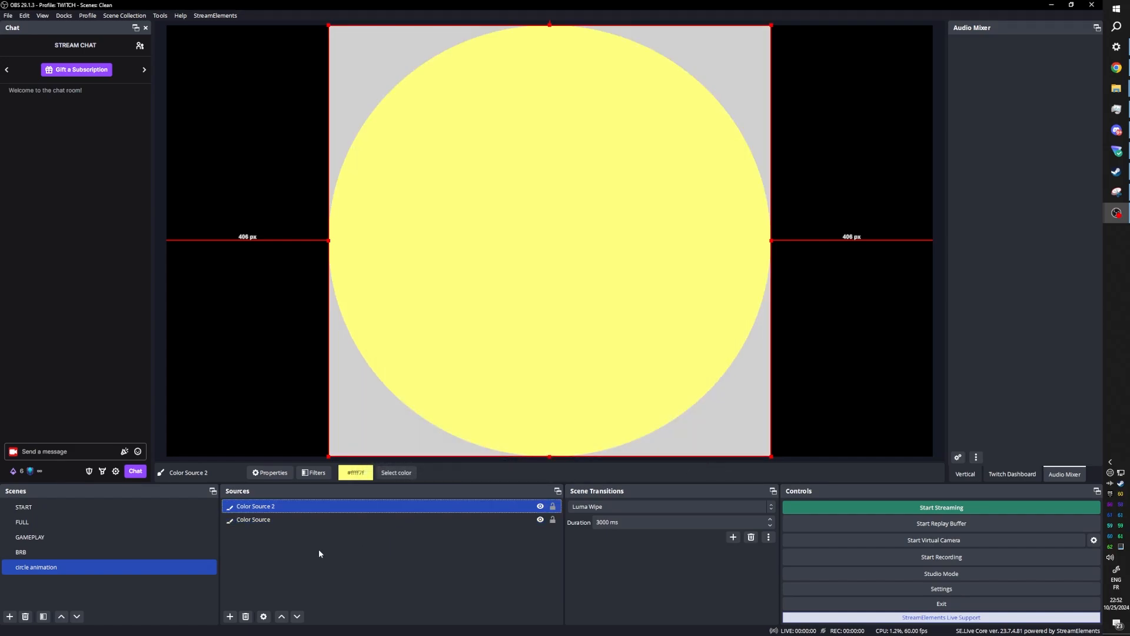
Step: Add a third color source with its default name and set its color to blue, #00aaff
click(319, 549)
click(305, 519)
right_click(284, 538)
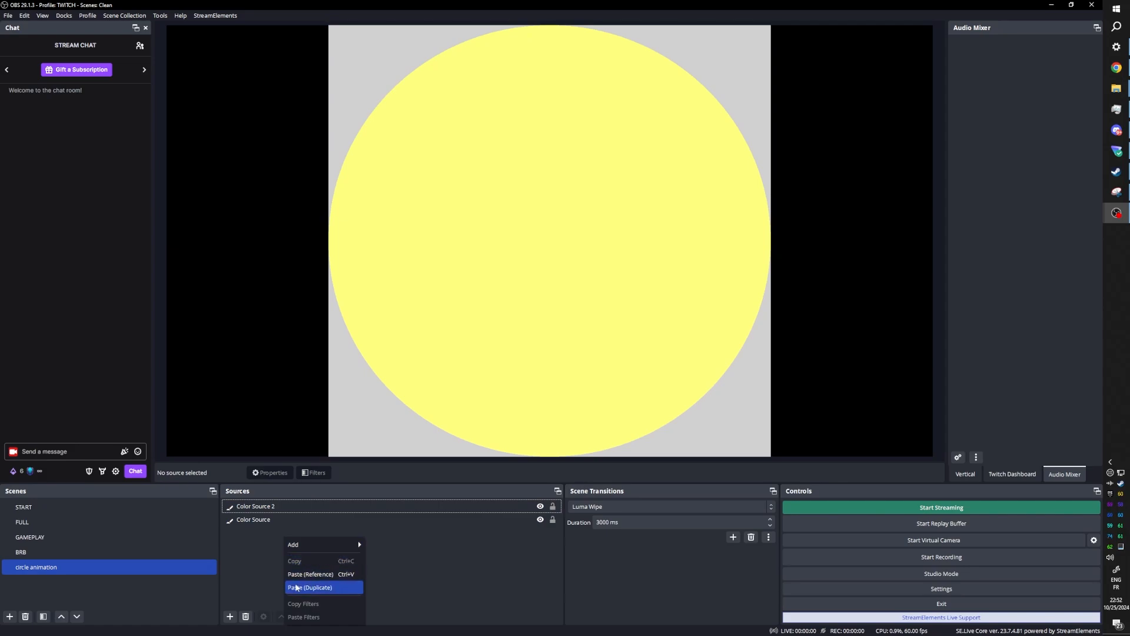
mouse_move(320, 551)
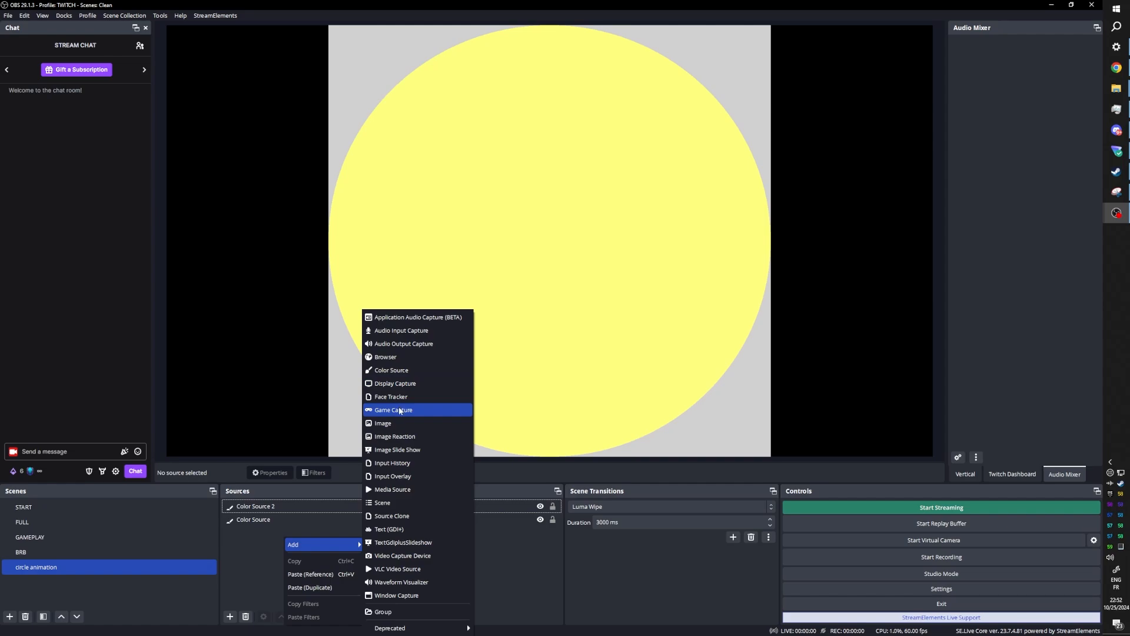
click(399, 370)
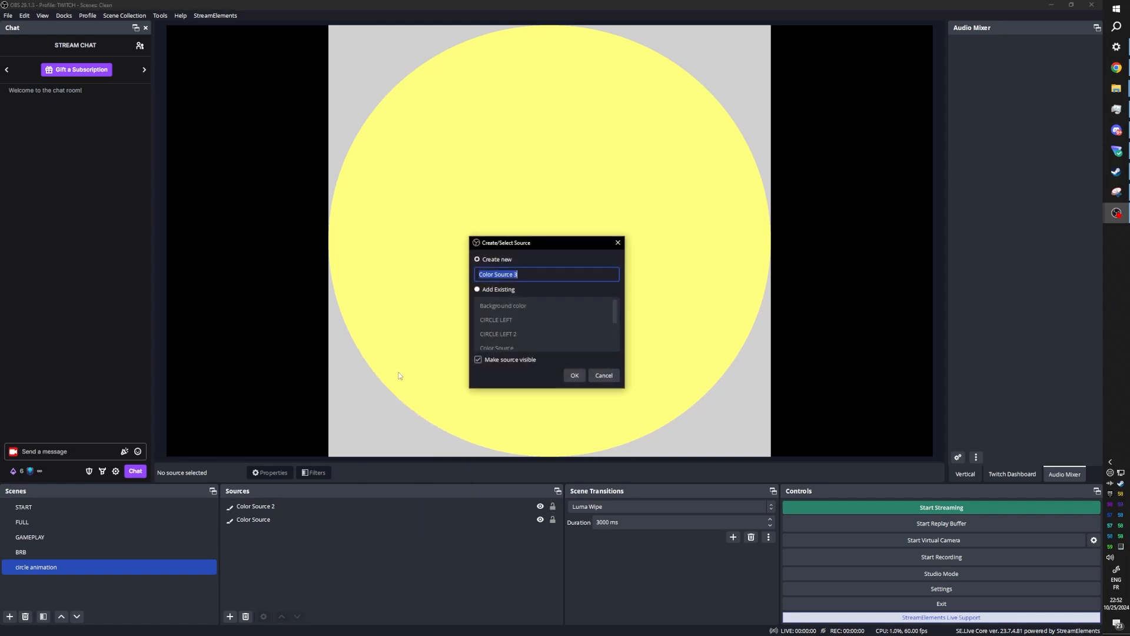
click(574, 375)
click(654, 323)
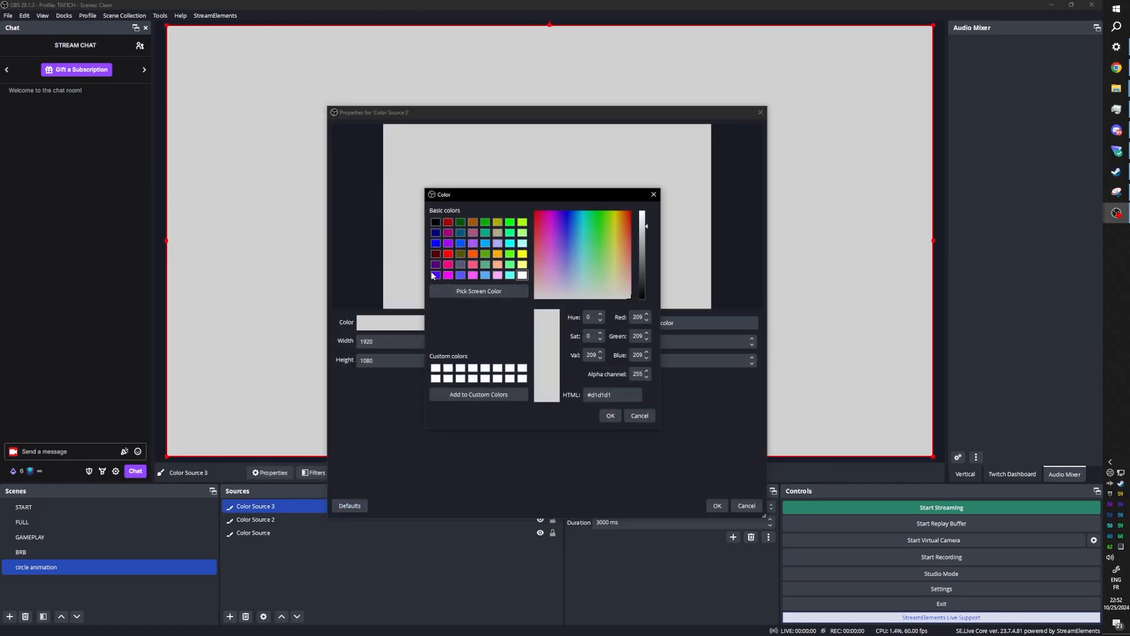
click(485, 243)
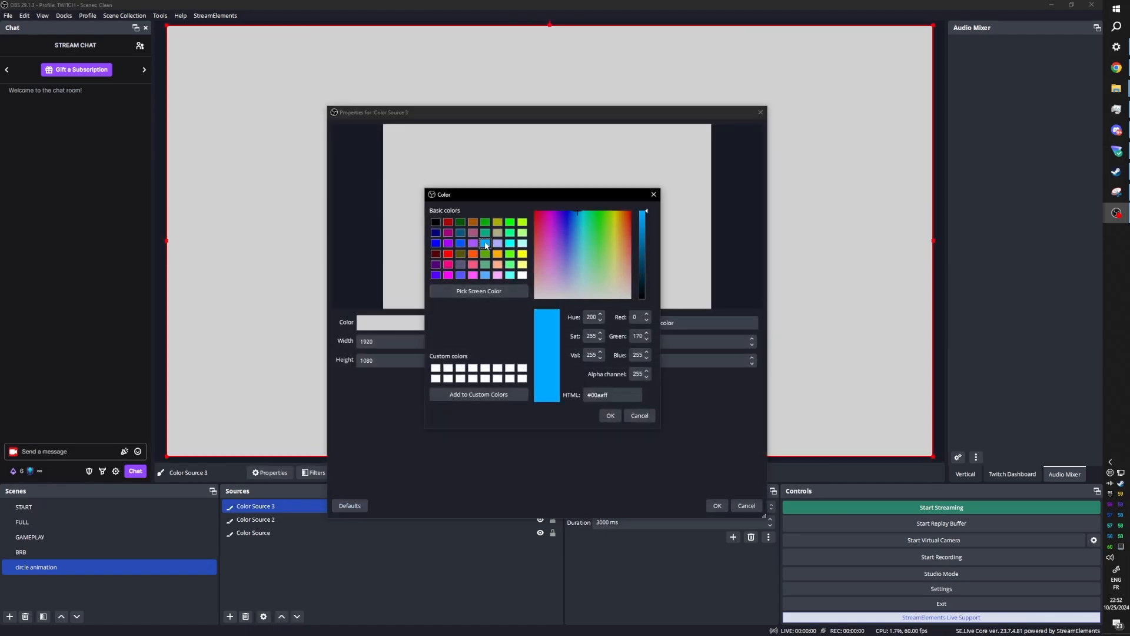
click(608, 416)
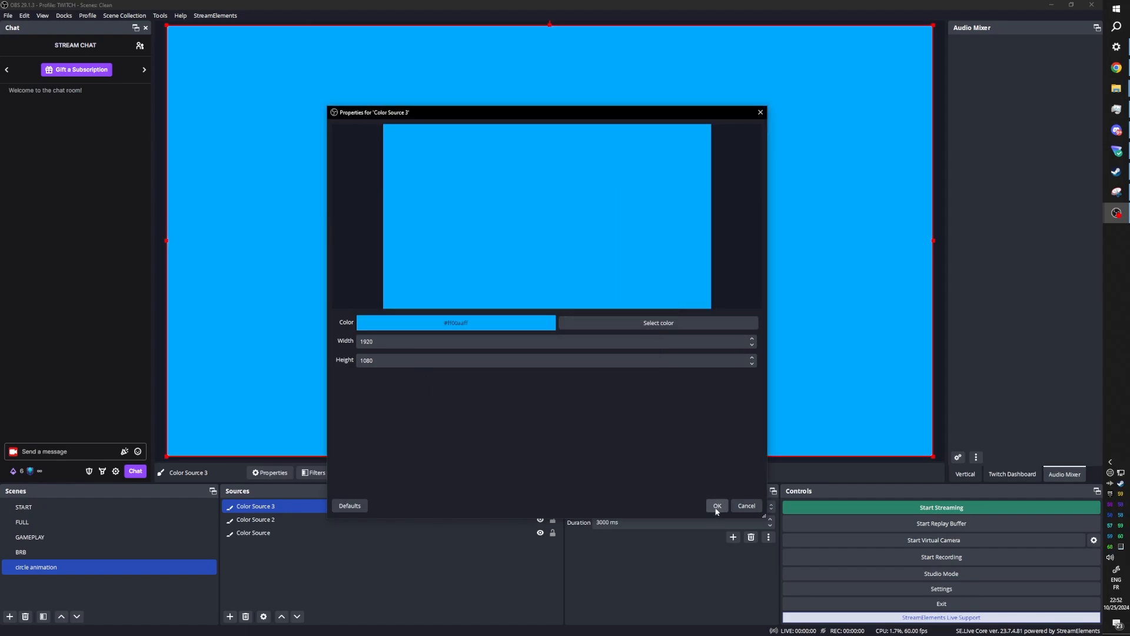
Step: Set the blue color source's width to 1080 and confirm its properties
double_click(356, 341)
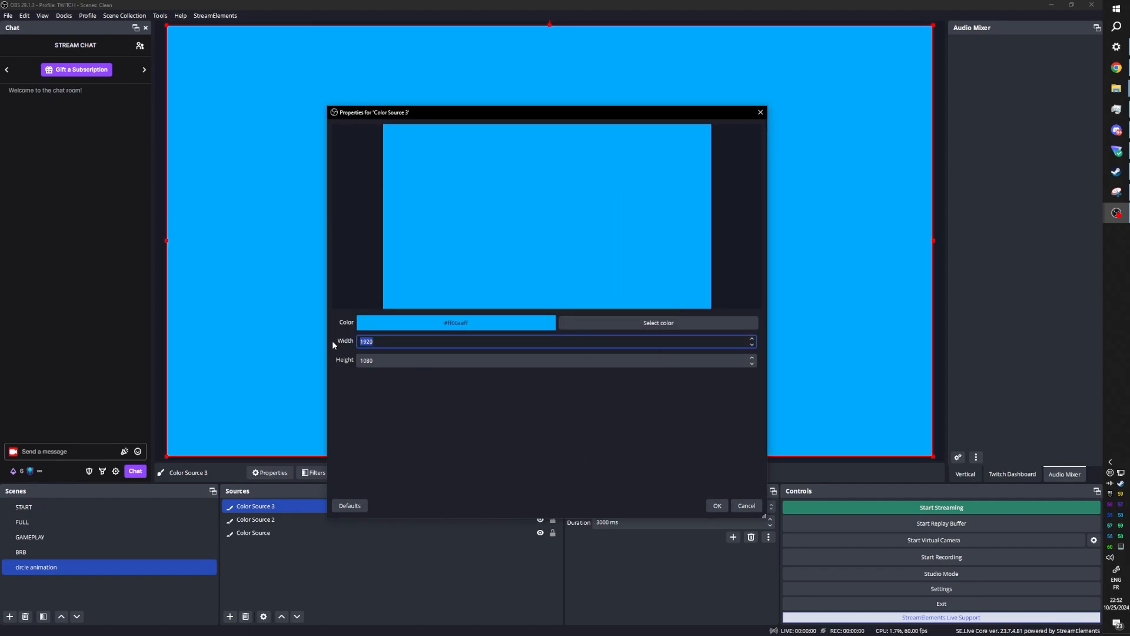
text(1080)
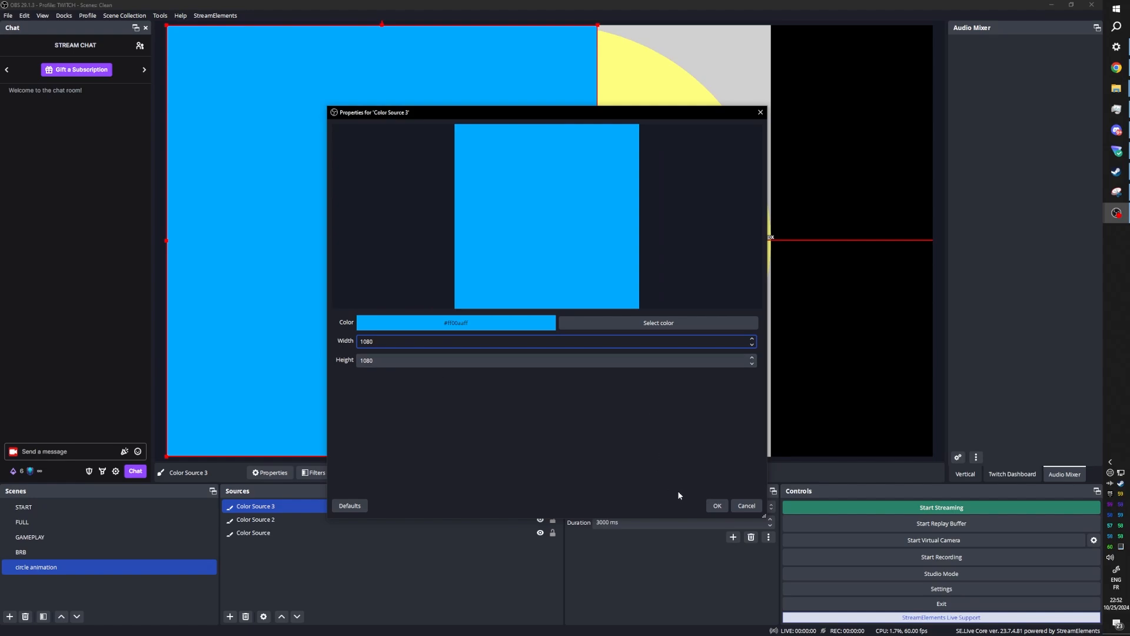
click(719, 505)
Step: Copy the filters of the yellow color source and paste them onto the blue color source
click(268, 523)
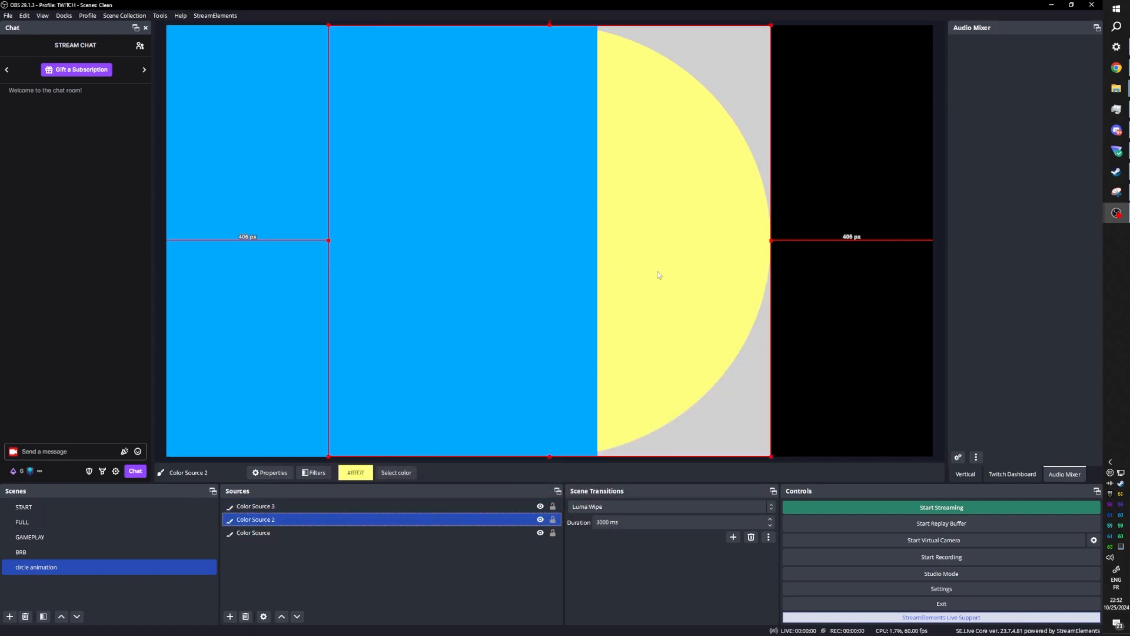
right_click(252, 523)
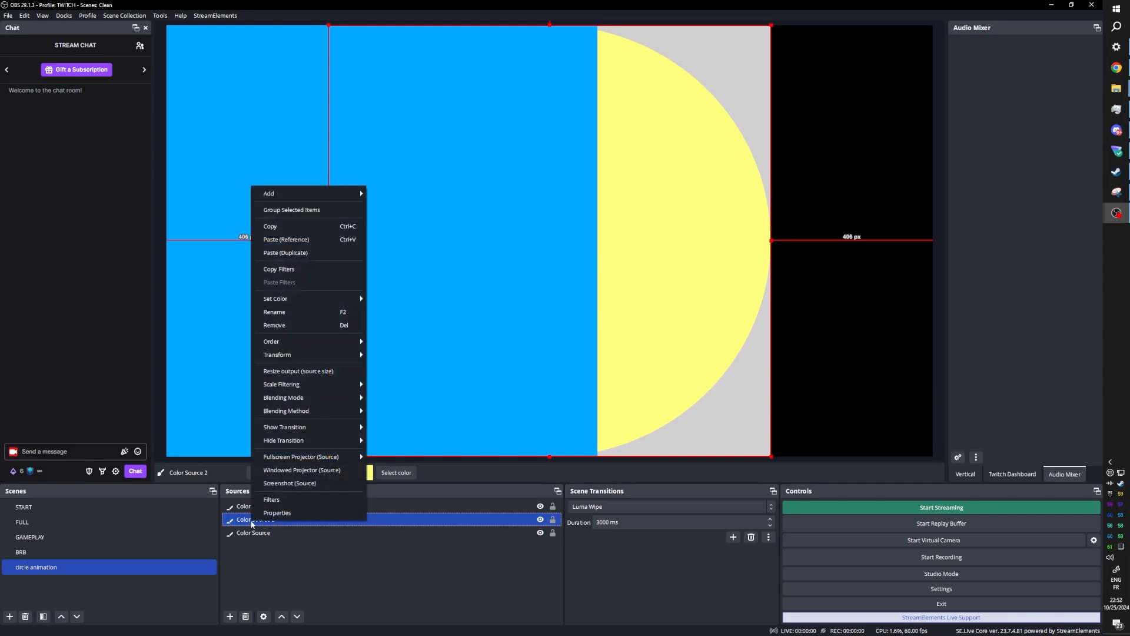
click(271, 267)
ctrl+click(248, 533)
right_click(257, 508)
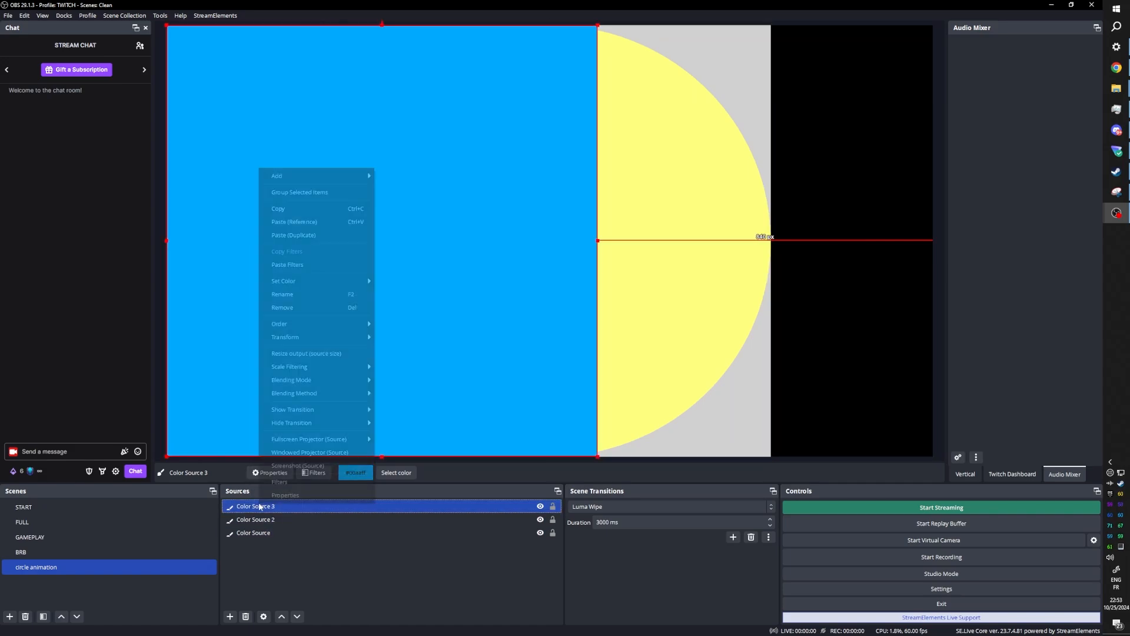
click(293, 266)
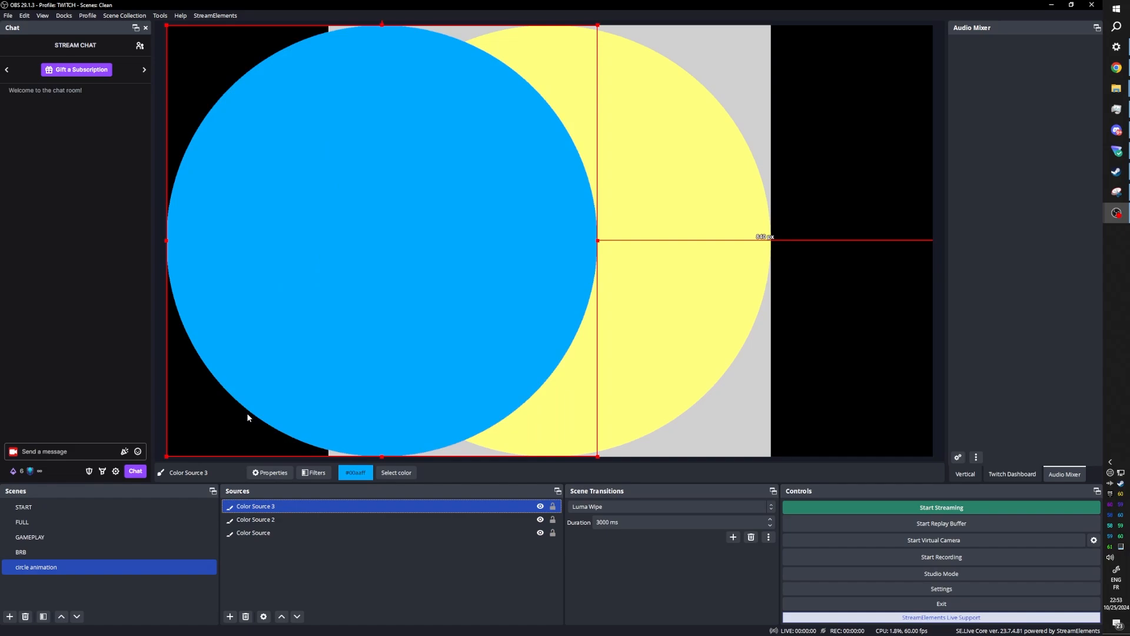
Step: Move the blue circle to the center of the canvas, over the yellow circle
drag(243, 267, 407, 262)
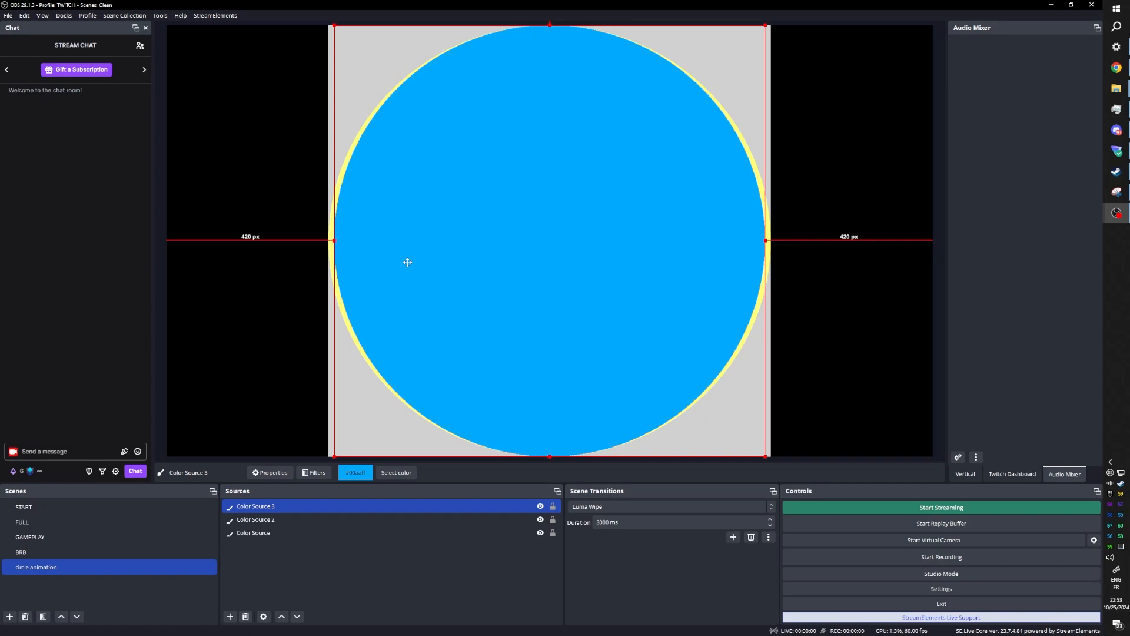
drag(408, 262, 406, 259)
double_click(266, 507)
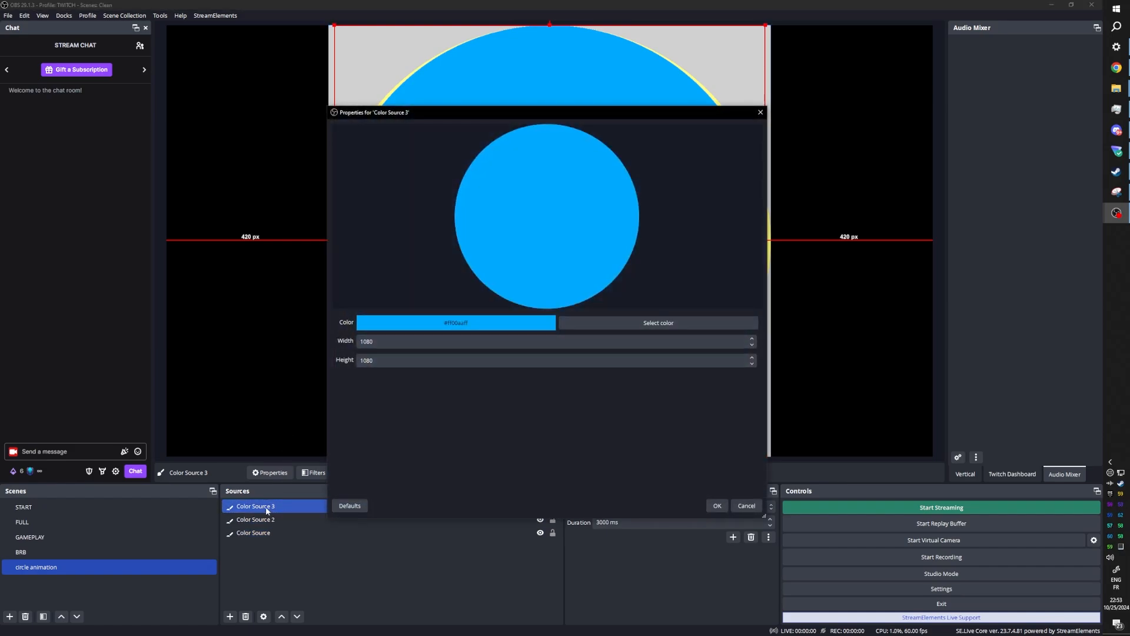
click(747, 506)
Step: Set the yellow color source's width to 1080 and center it on the canvas
ctrl+click(300, 518)
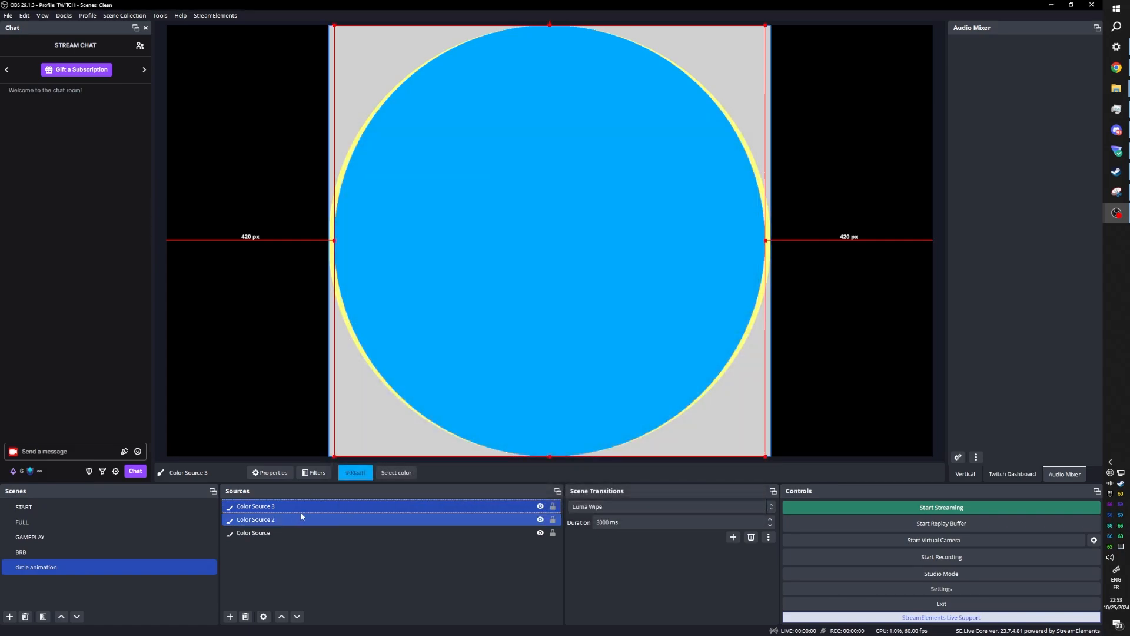
double_click(283, 518)
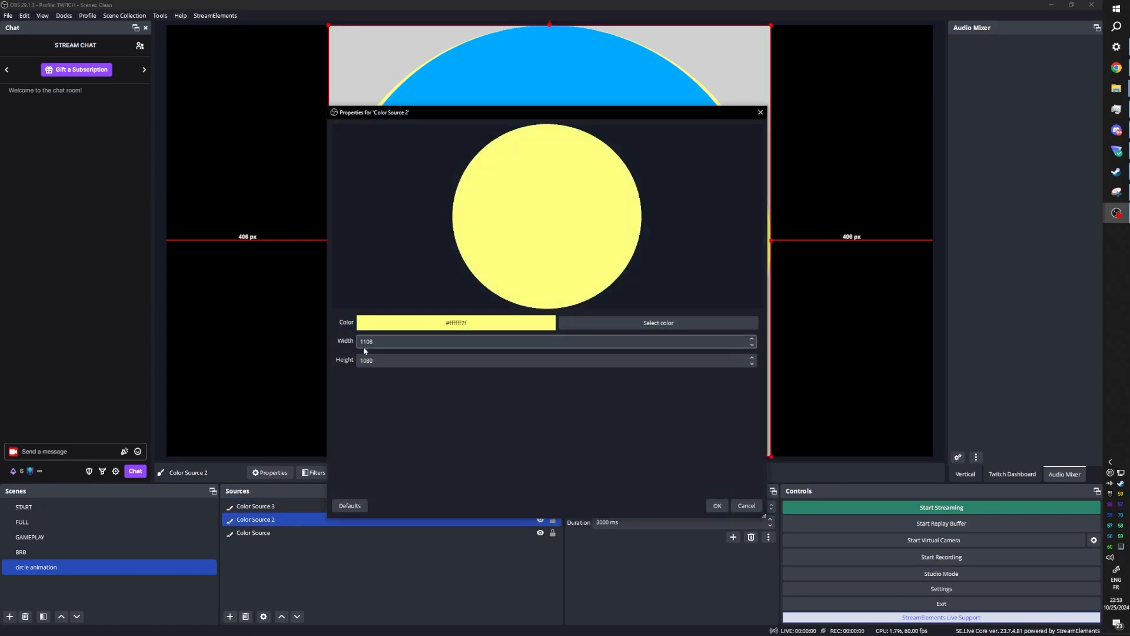
click(364, 341)
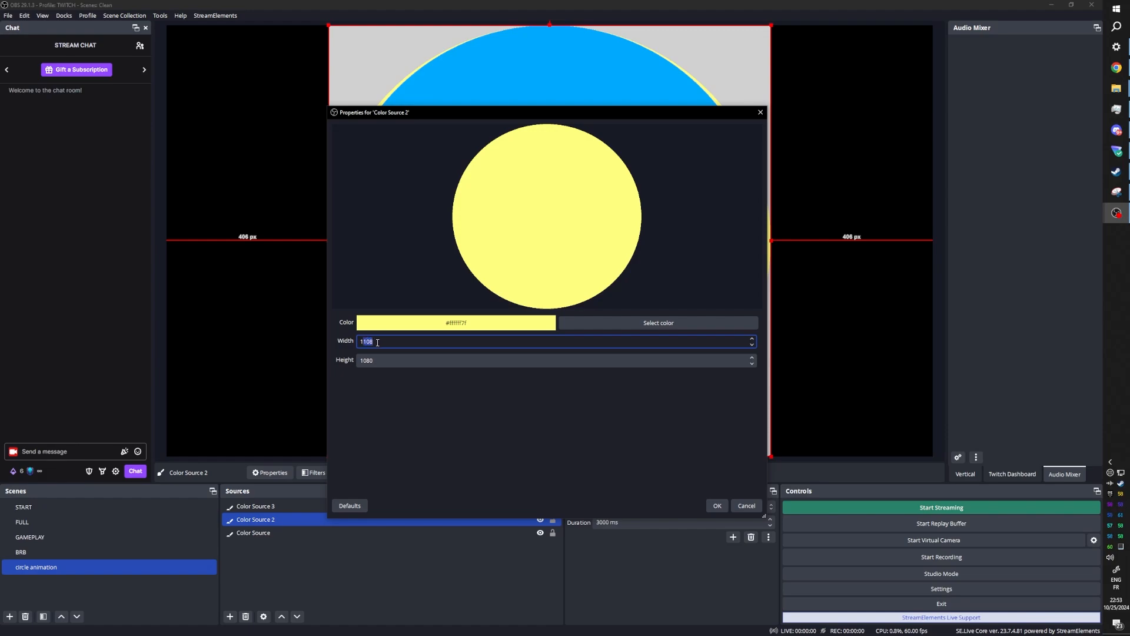
text(1080)
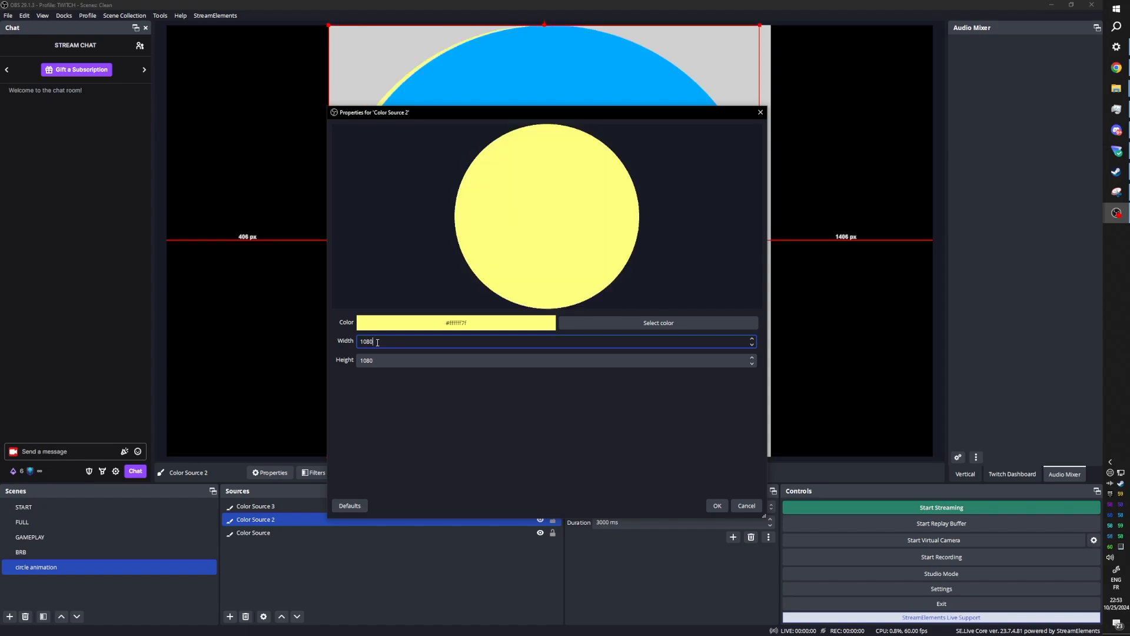
click(716, 505)
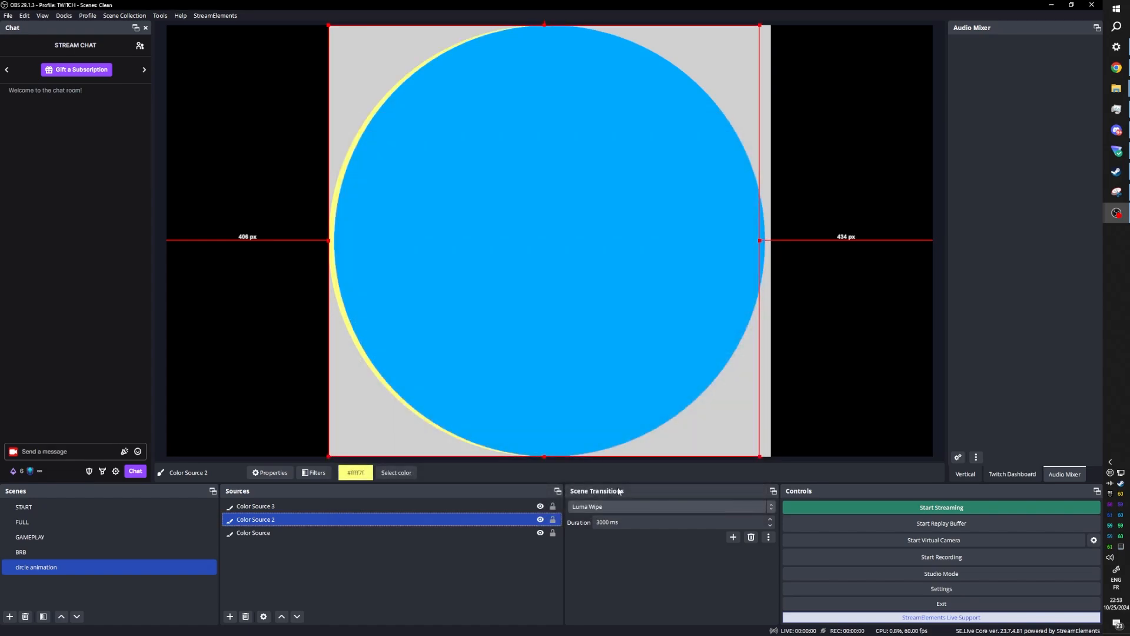
key(ctrl+d)
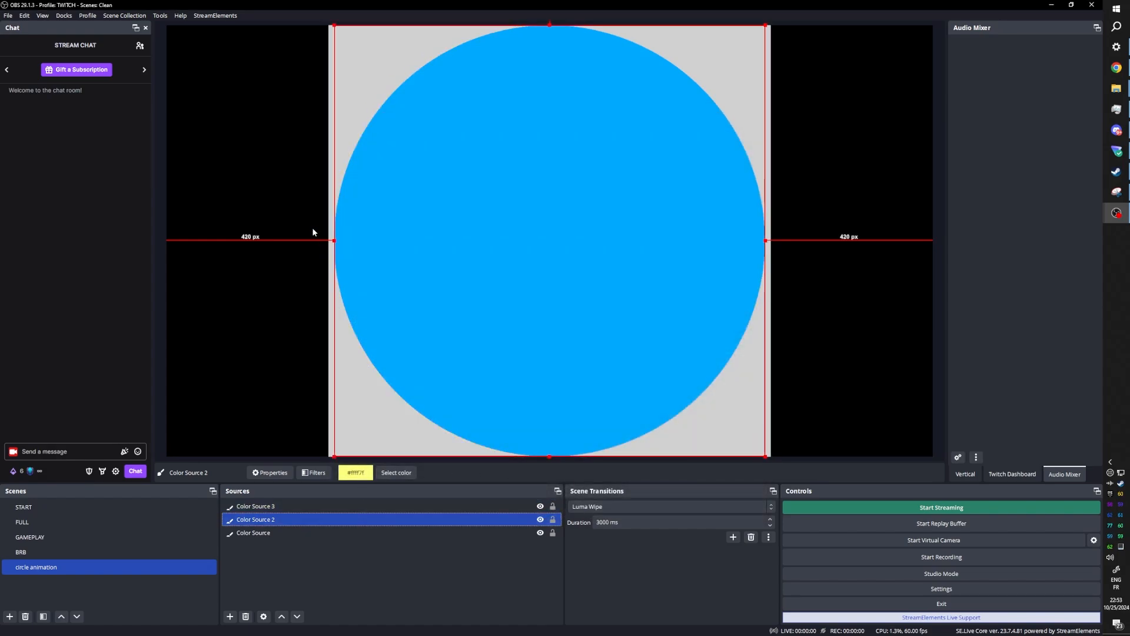
click(245, 323)
Step: Set the grey color source's width to 1080 and center it on the canvas
click(252, 533)
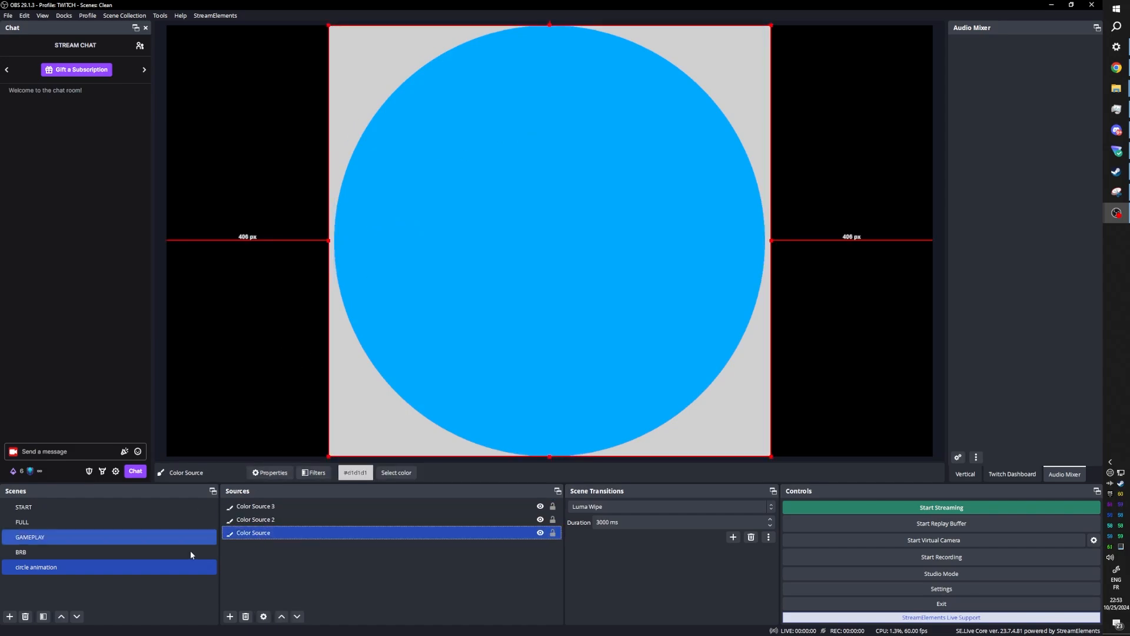
double_click(257, 533)
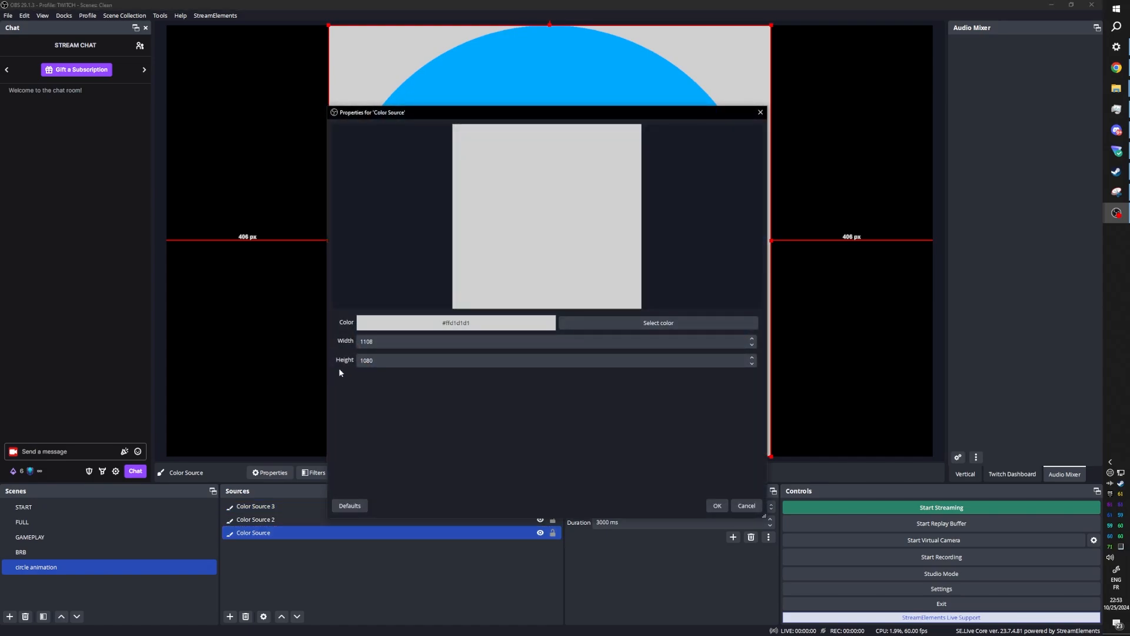
click(364, 341)
text(108)
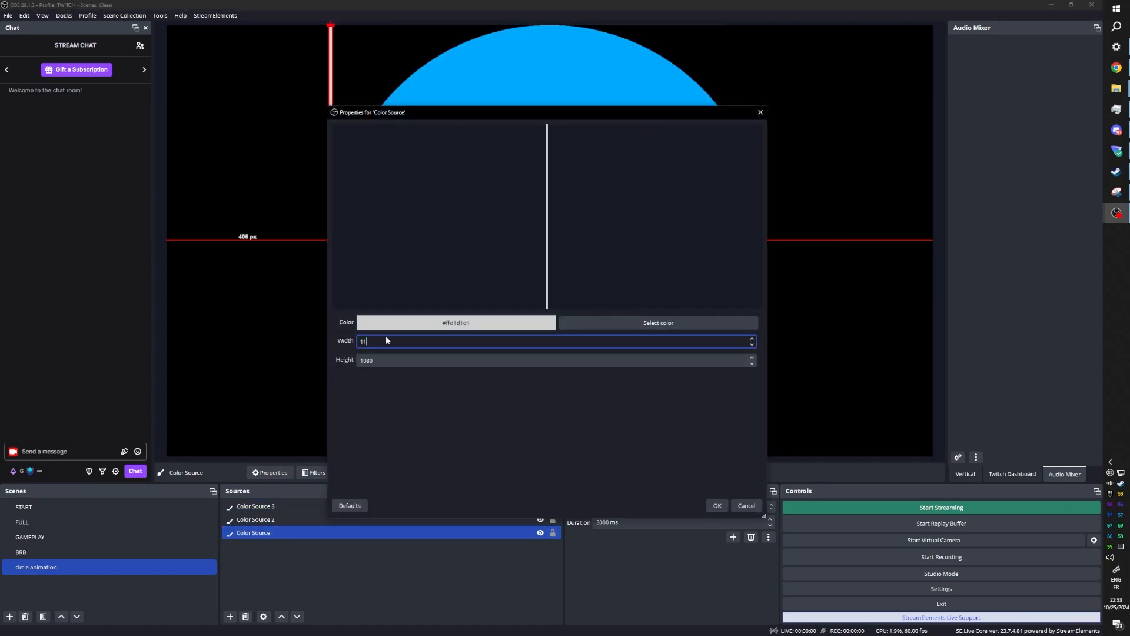
key(BackSpace)
key(BackSpace)
key(BackSpace)
text(080)
key(Return)
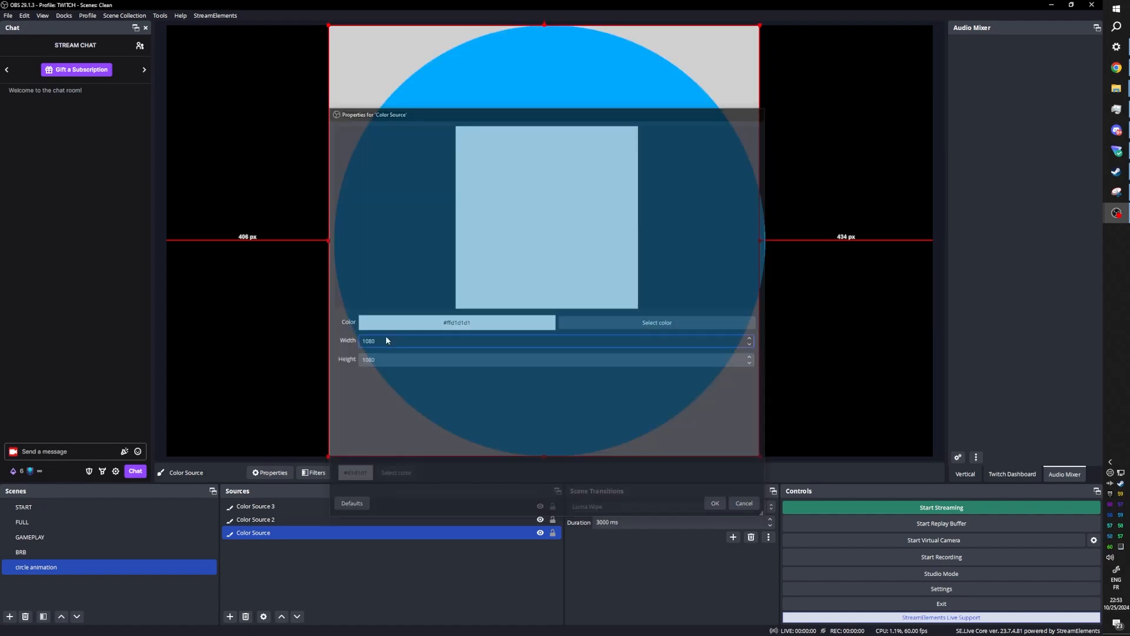
key(ctrl+d)
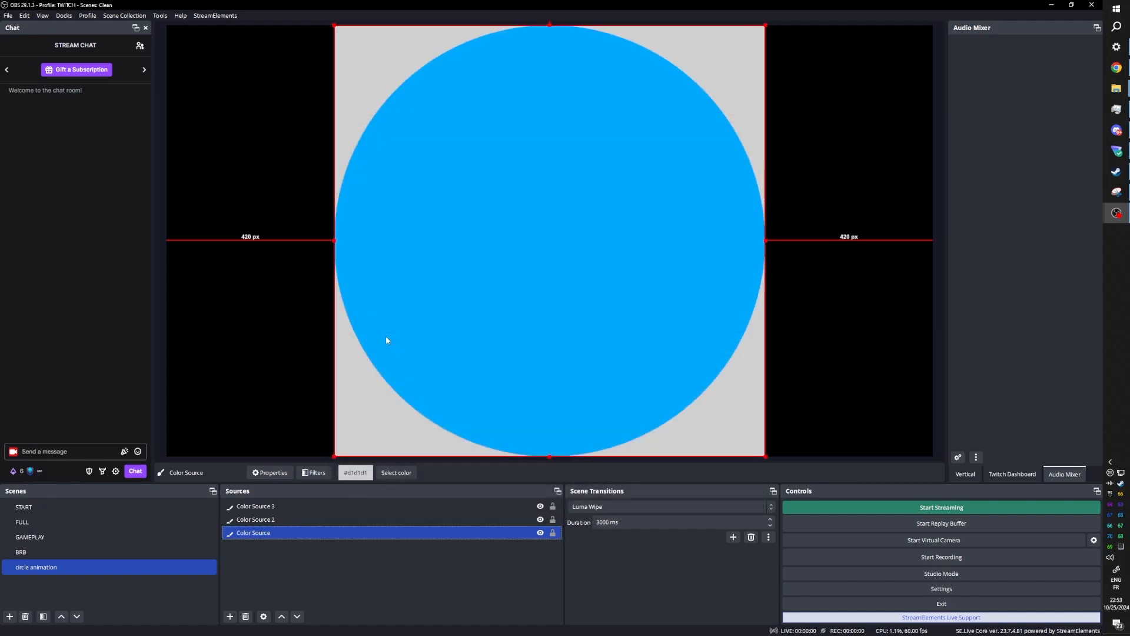
click(257, 519)
double_click(261, 508)
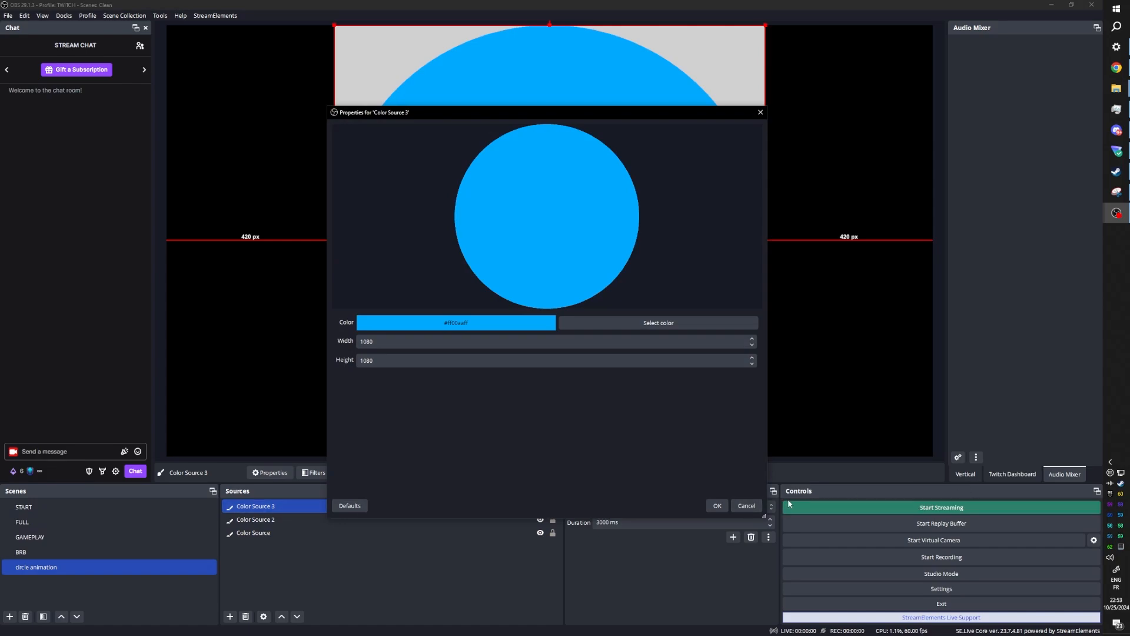
click(717, 505)
ctrl+click(328, 520)
click(302, 555)
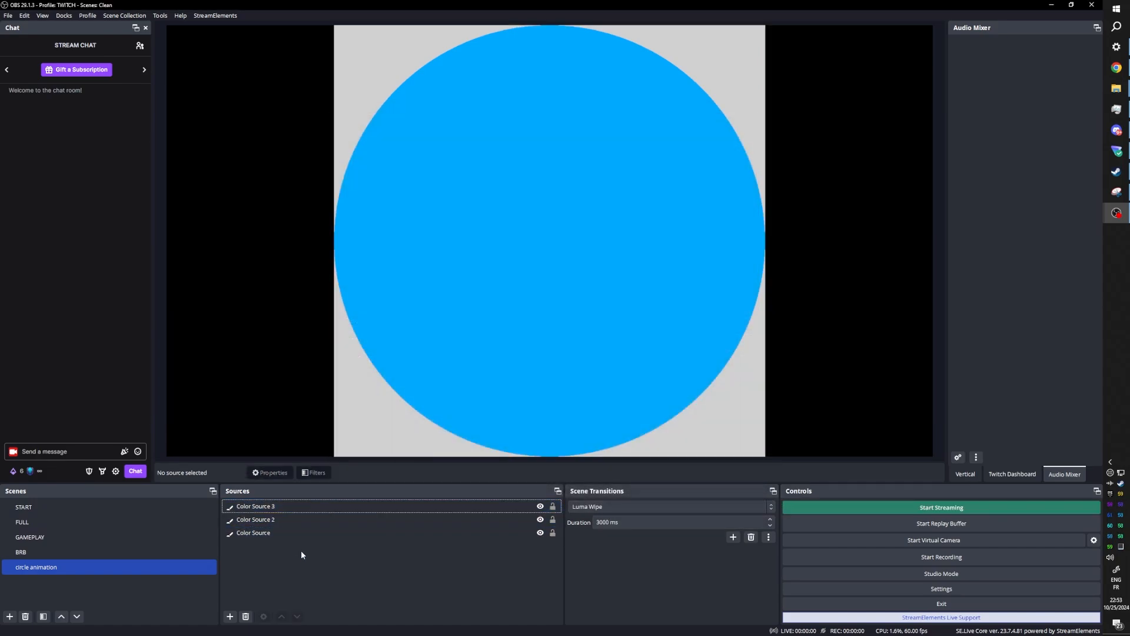
Step: Shrink the blue circle to about 490 px and place it vertically centered against the yellow circle's left edge
click(264, 510)
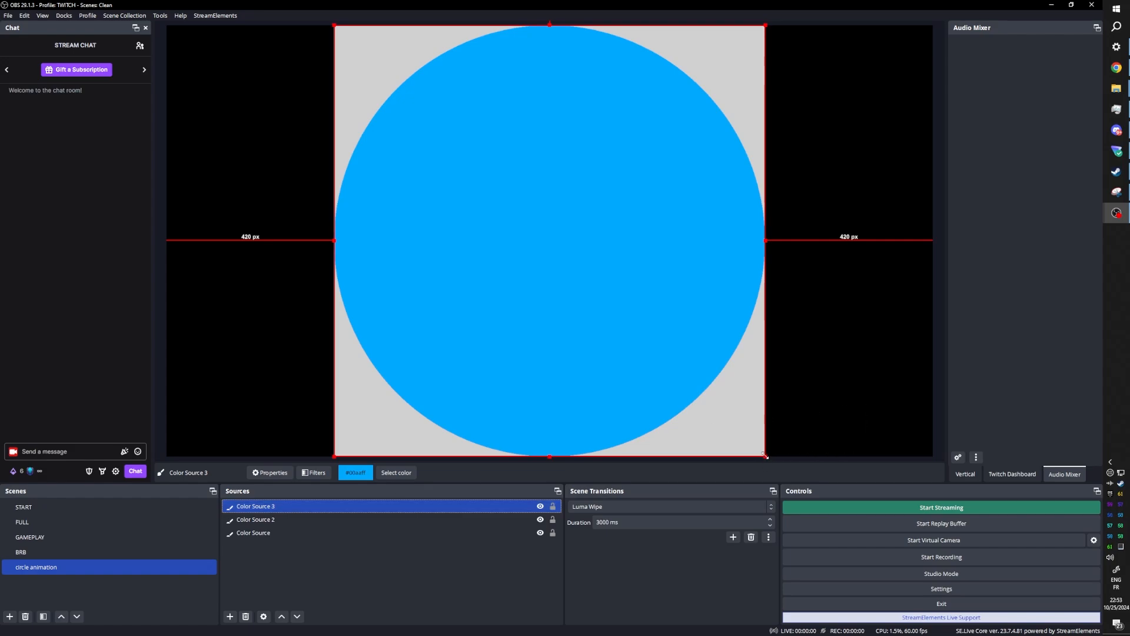
drag(765, 455, 507, 222)
drag(429, 106, 426, 217)
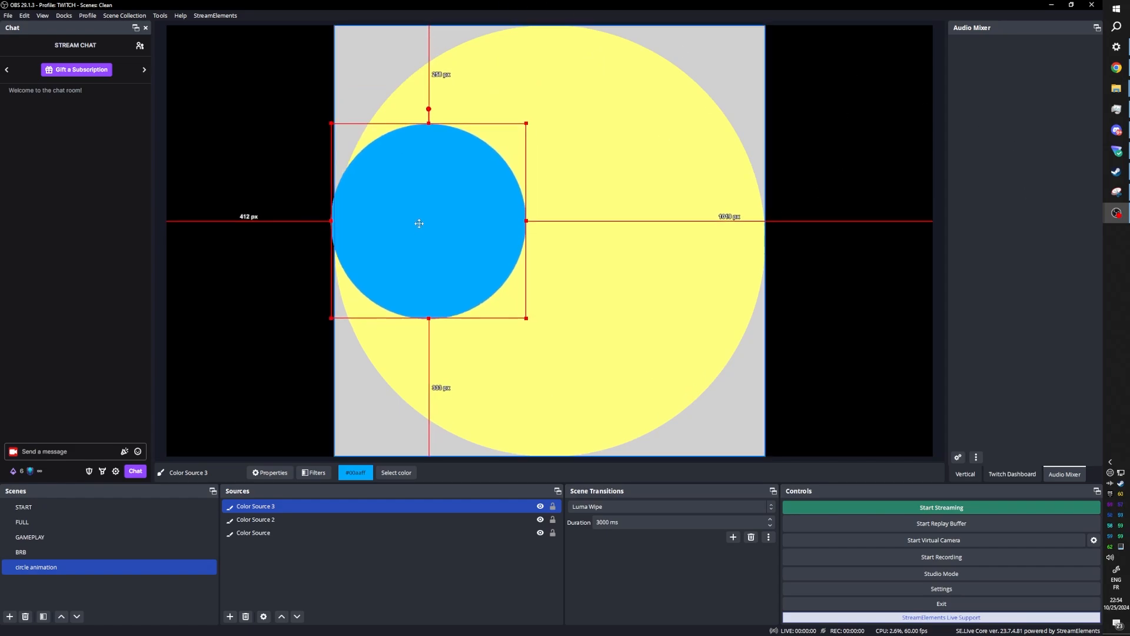
drag(421, 222, 423, 256)
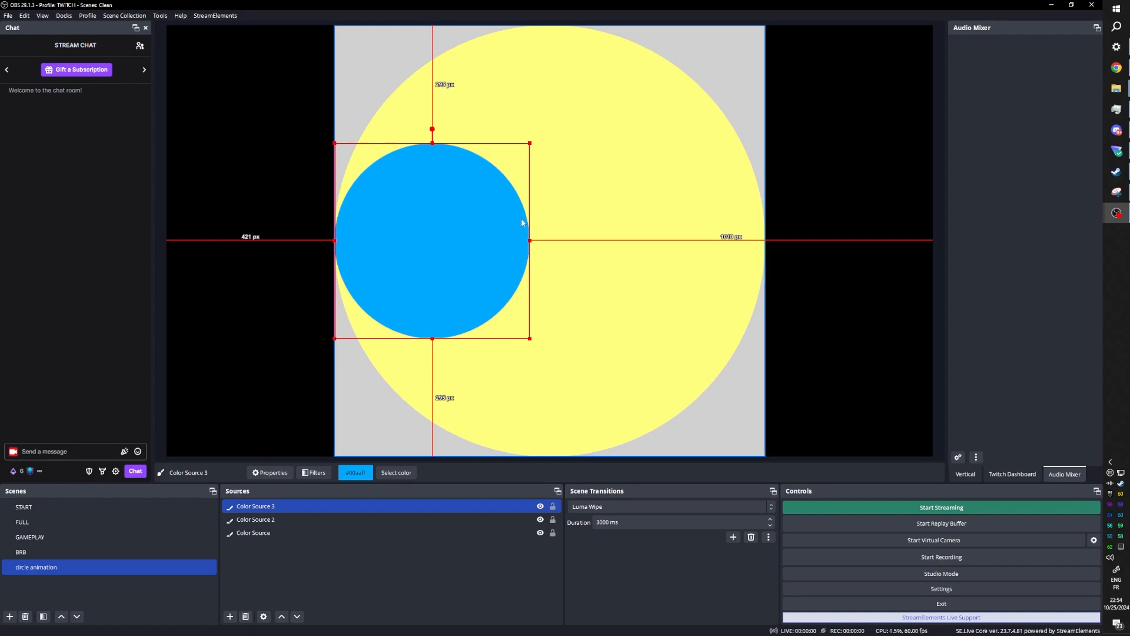
click(337, 584)
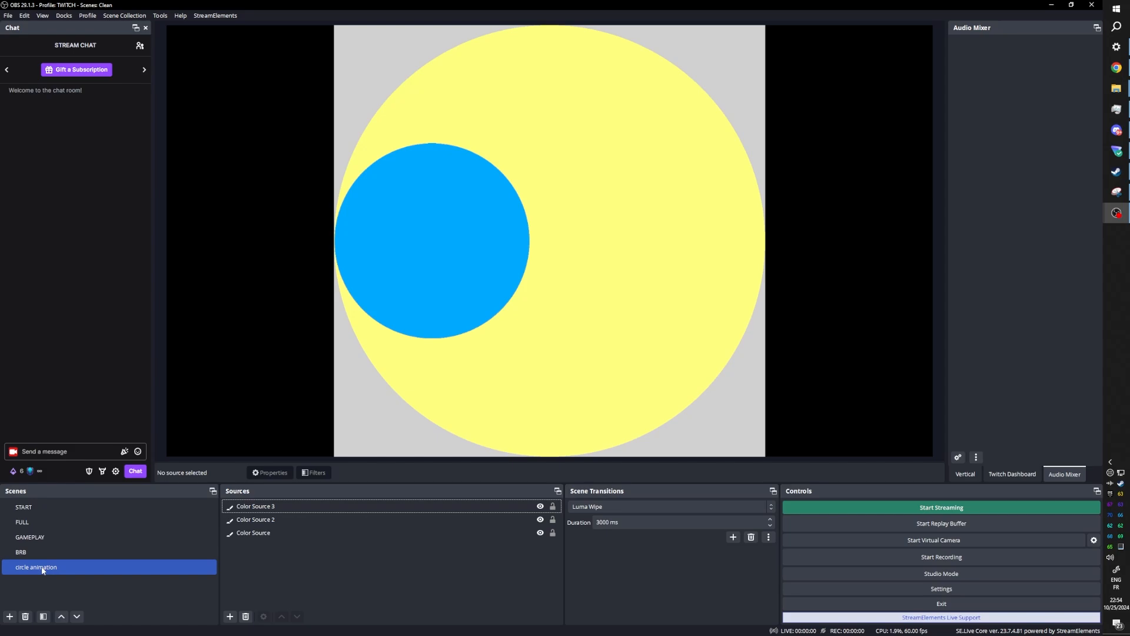
right_click(43, 568)
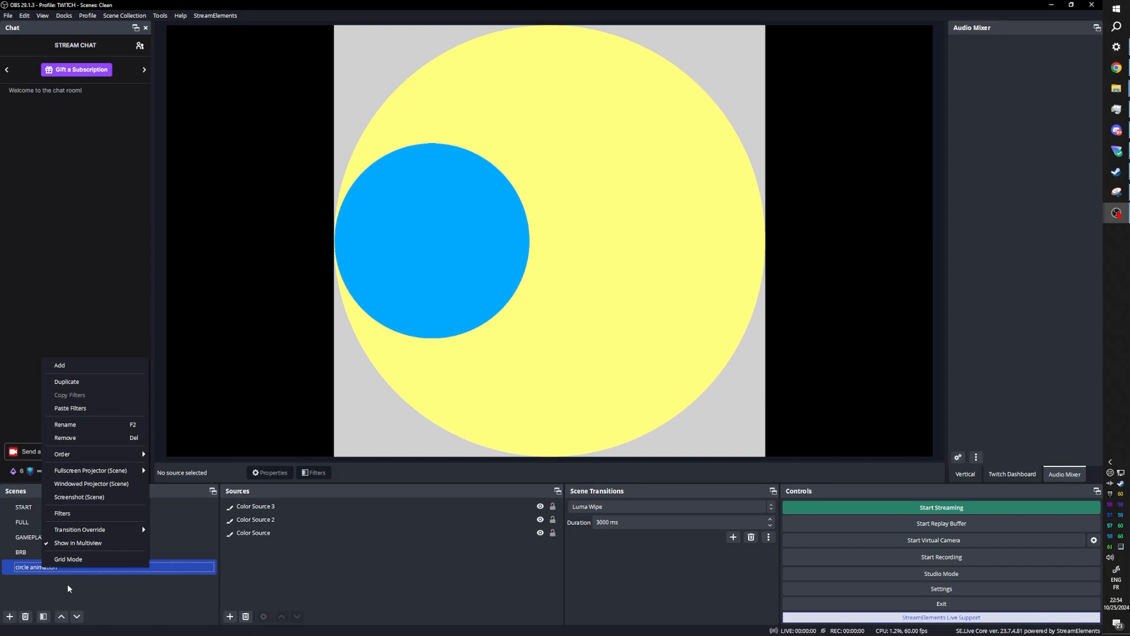
click(287, 557)
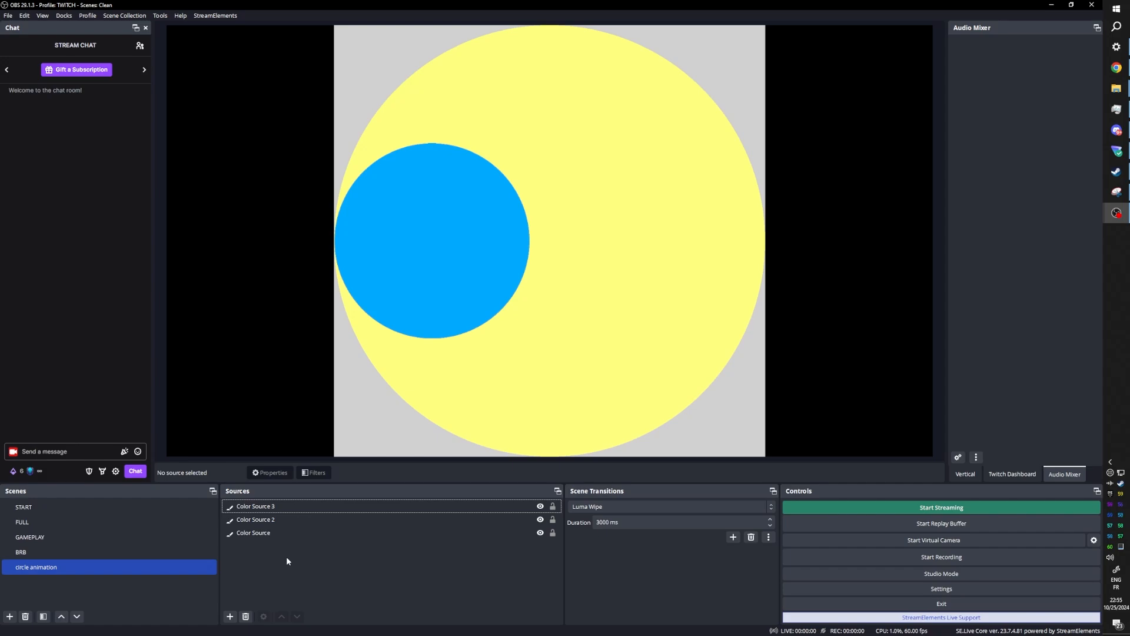
click(280, 509)
click(276, 543)
click(274, 533)
click(273, 519)
click(273, 507)
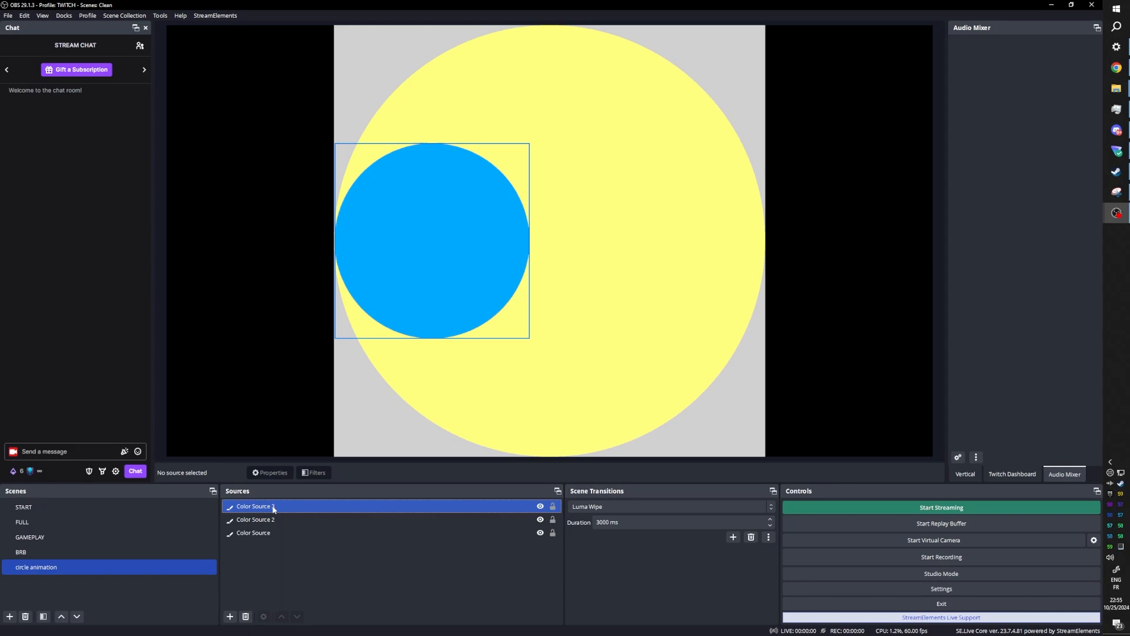
Step: Add a Move Source filter named 1 to the "circle animation" scene and move the filter window off the blue circle
click(26, 567)
right_click(34, 567)
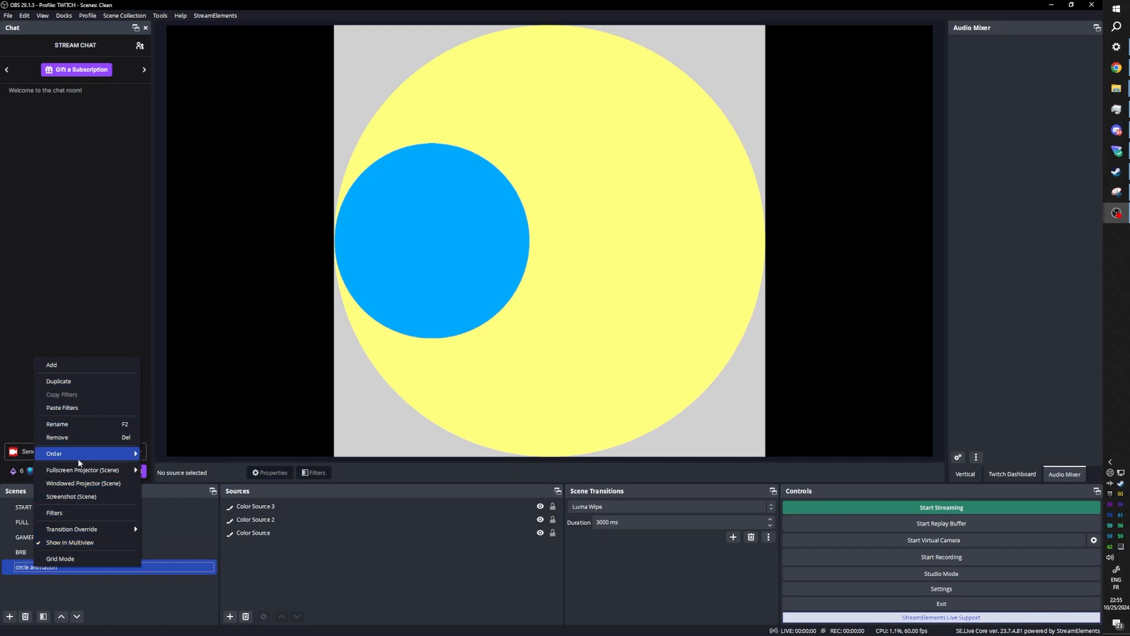
mouse_move(83, 528)
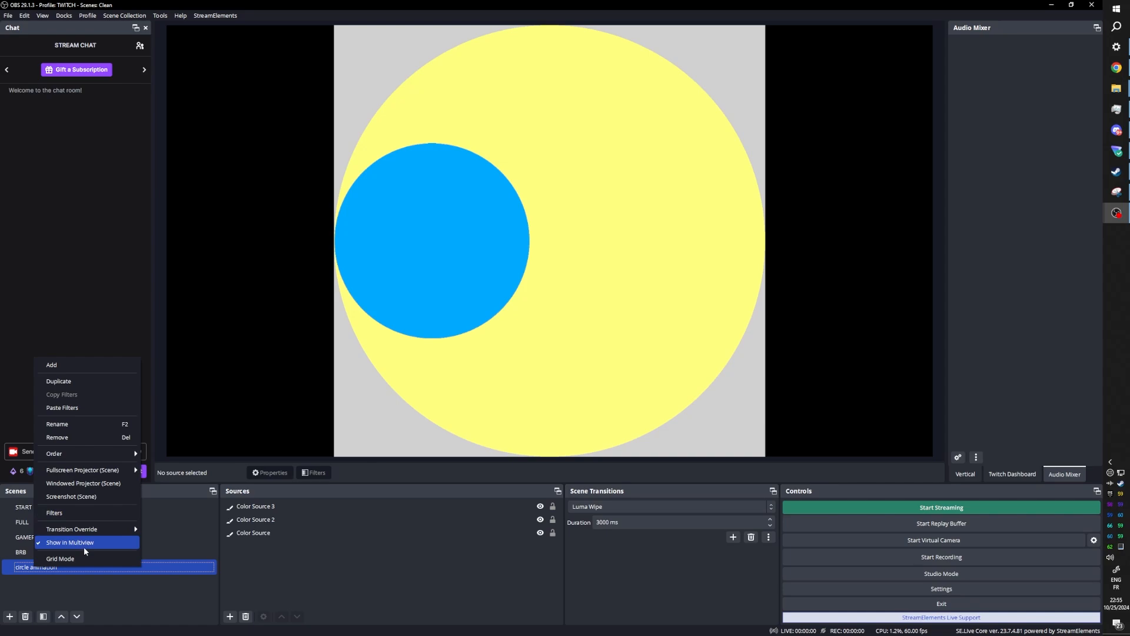
click(79, 514)
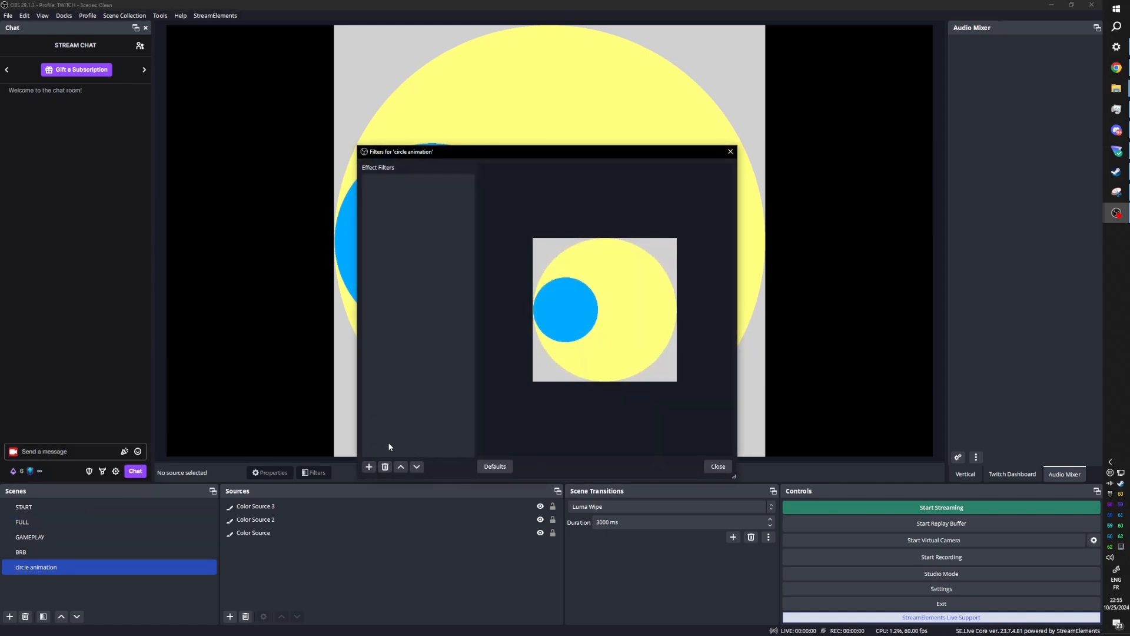
click(370, 467)
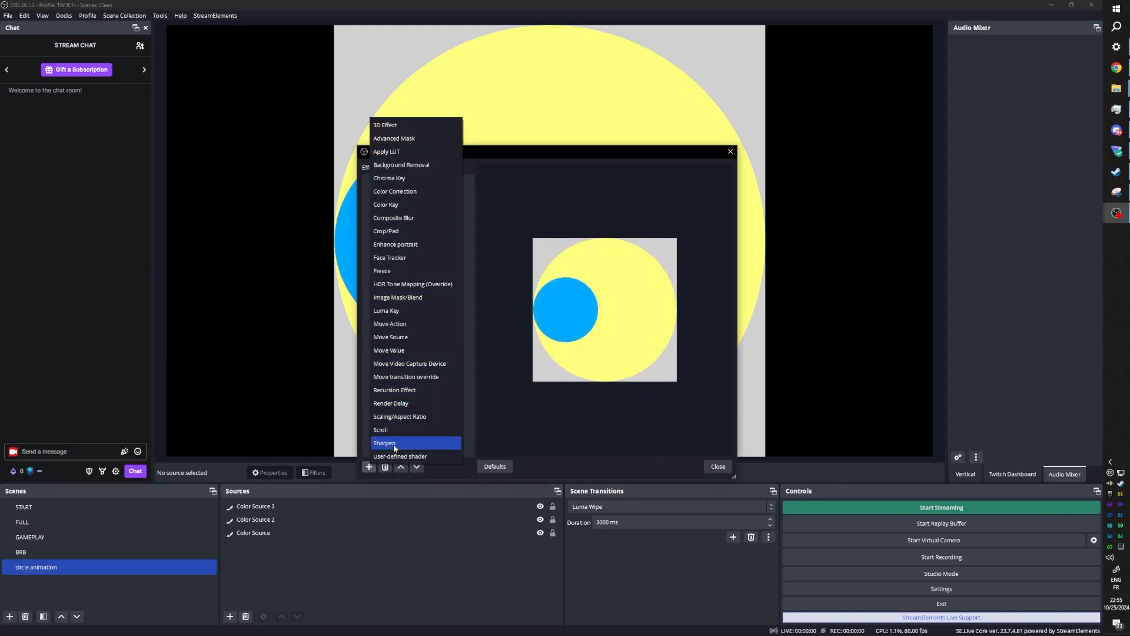
click(407, 337)
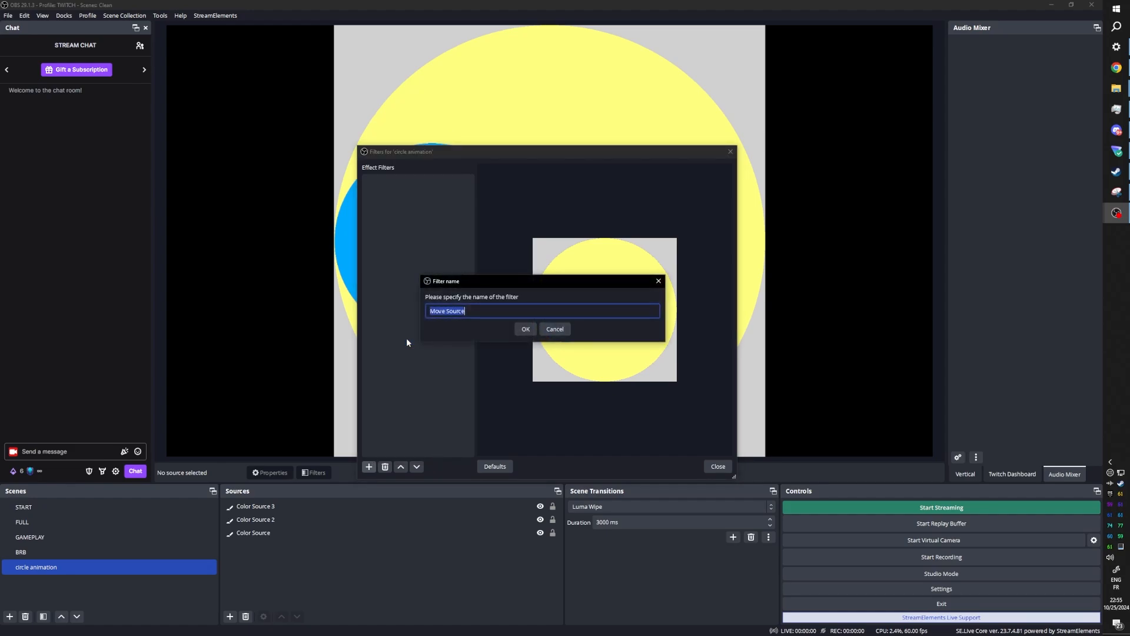
text(1)
click(524, 329)
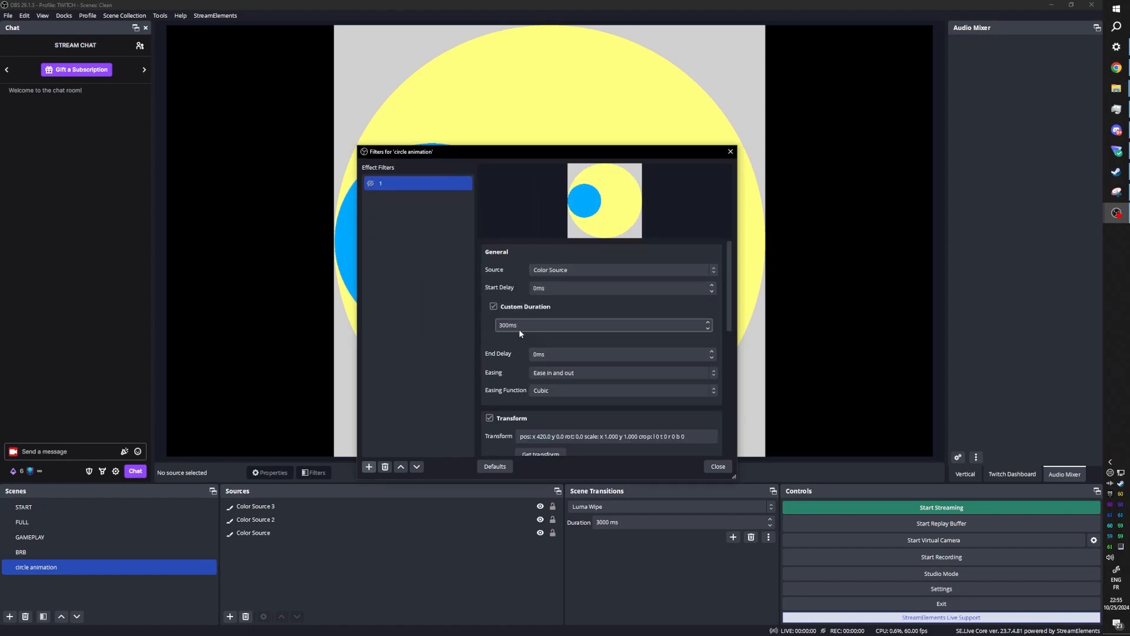
drag(473, 146, 674, 74)
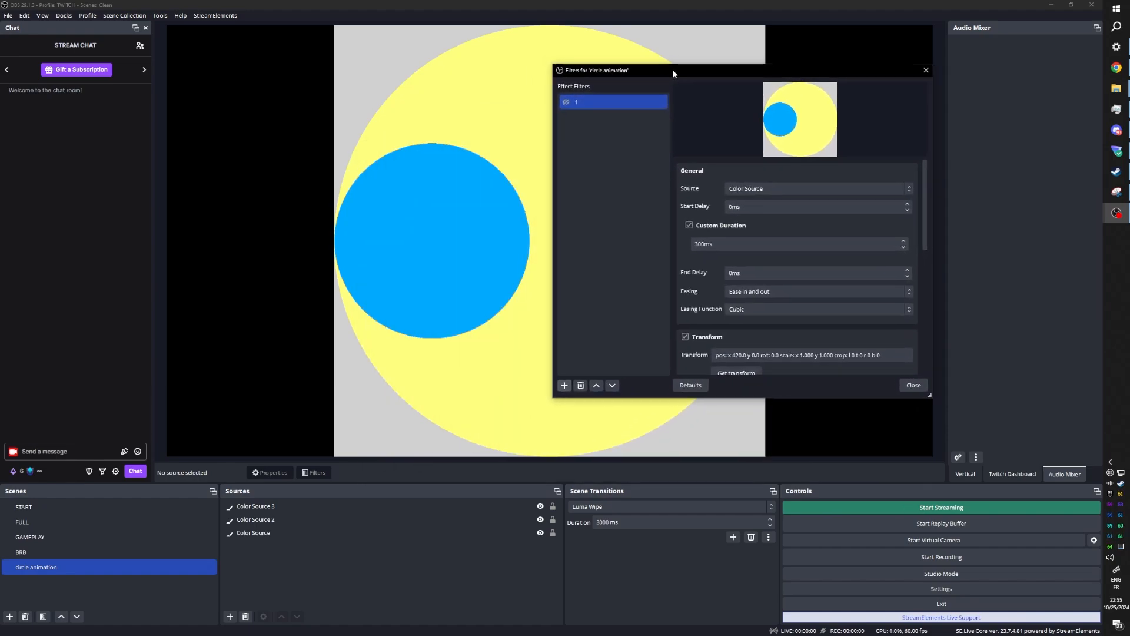
Step: Set filter 1's source to Color Source 3 and test it by moving the blue circle to the canvas's upper edge and triggering the filter
click(800, 192)
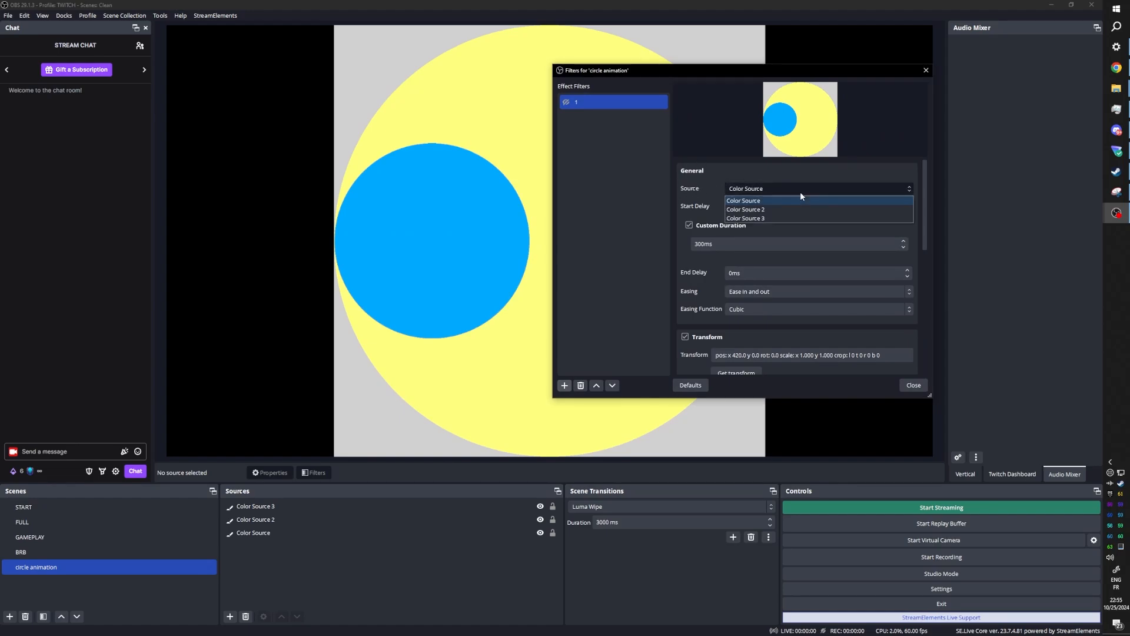
click(781, 218)
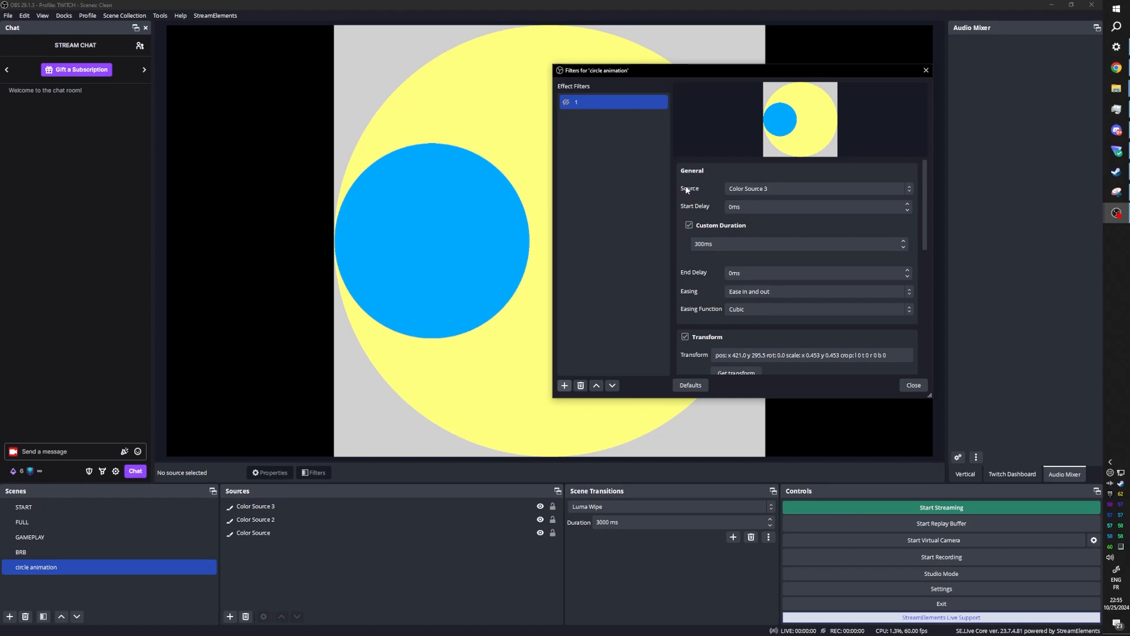
scroll(674, 239, down, 3)
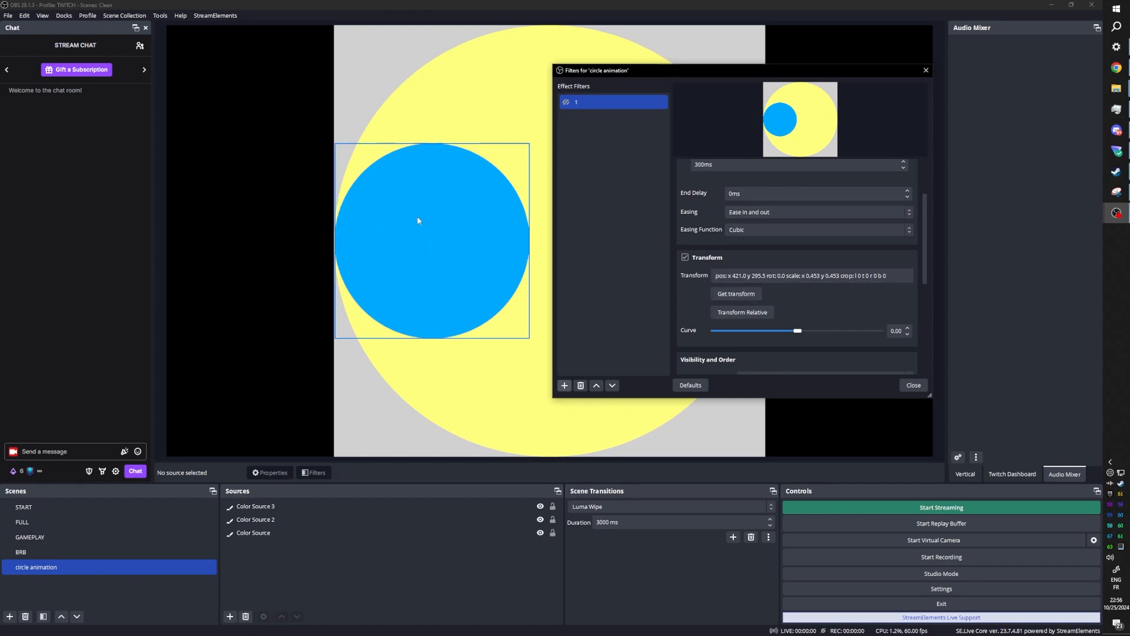
drag(433, 296, 551, 121)
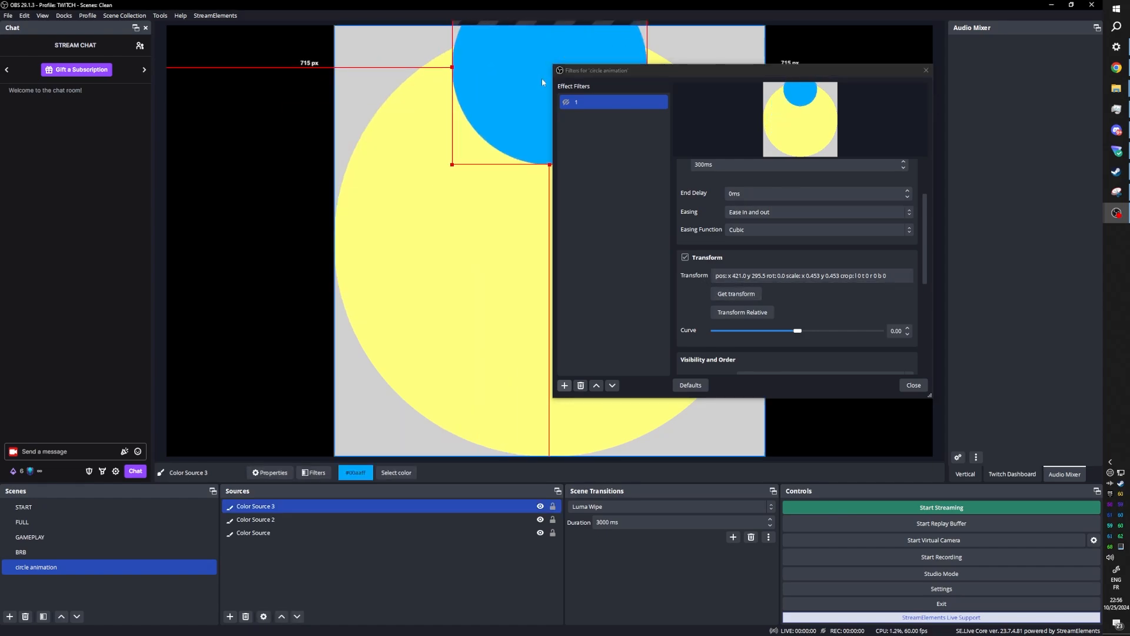
click(566, 102)
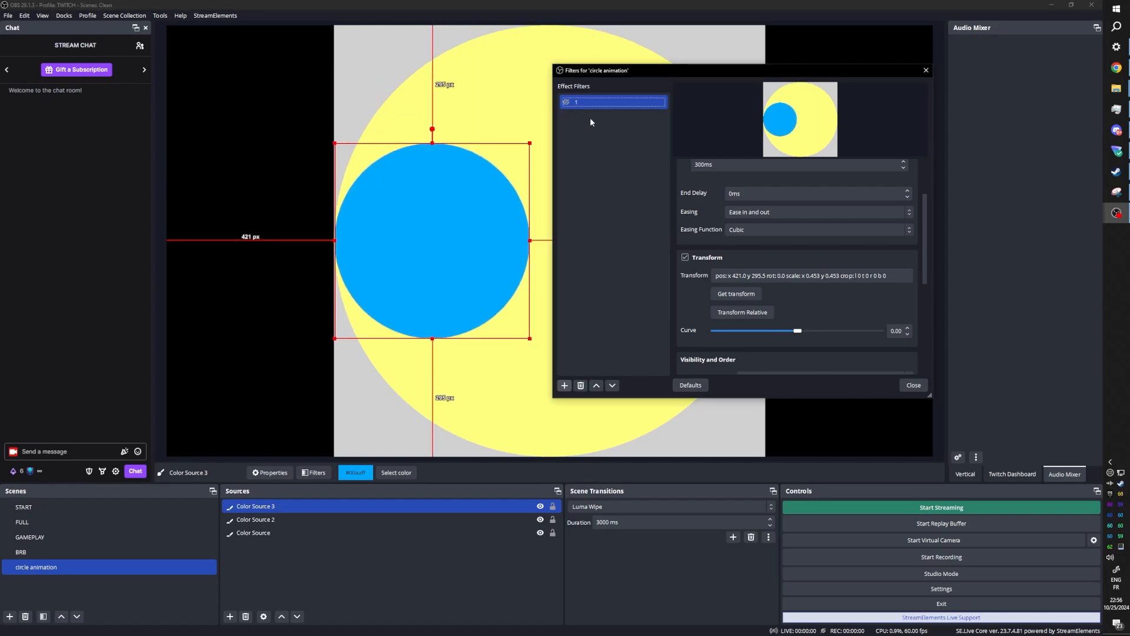
Step: Move the blue circle away once more and retrigger filter 1 to check its movement
right_click(586, 106)
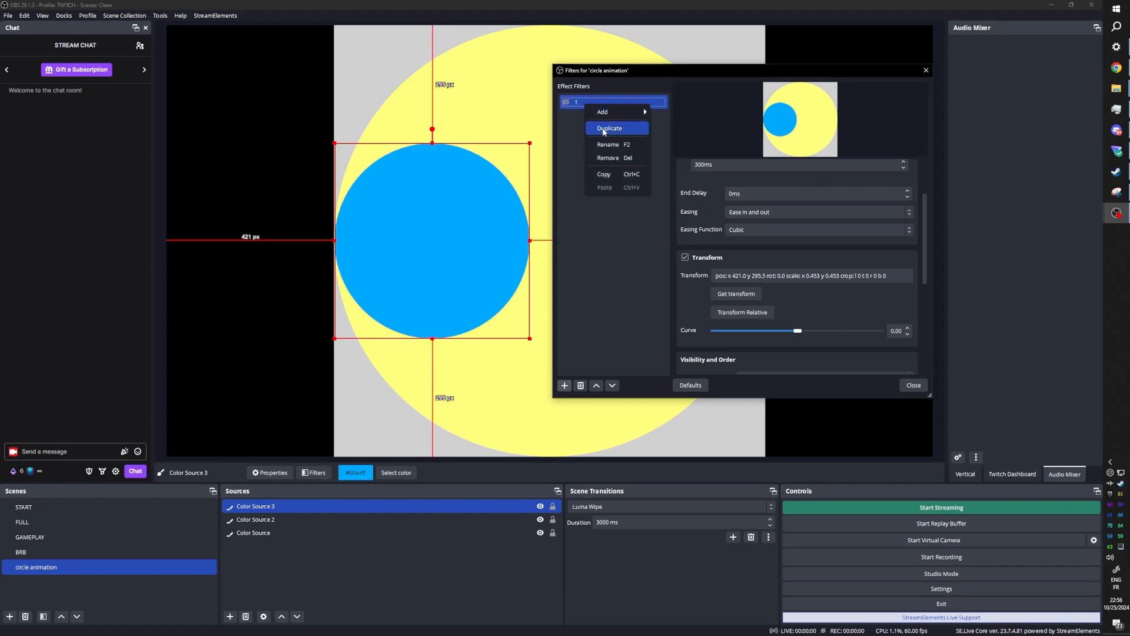
click(578, 130)
click(567, 103)
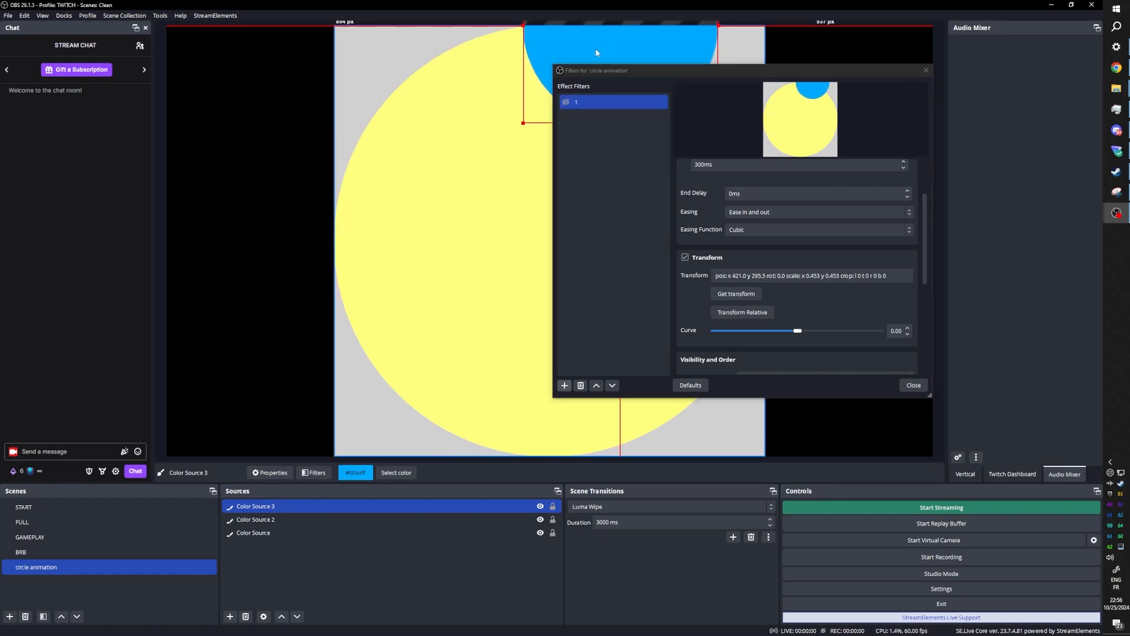
click(567, 103)
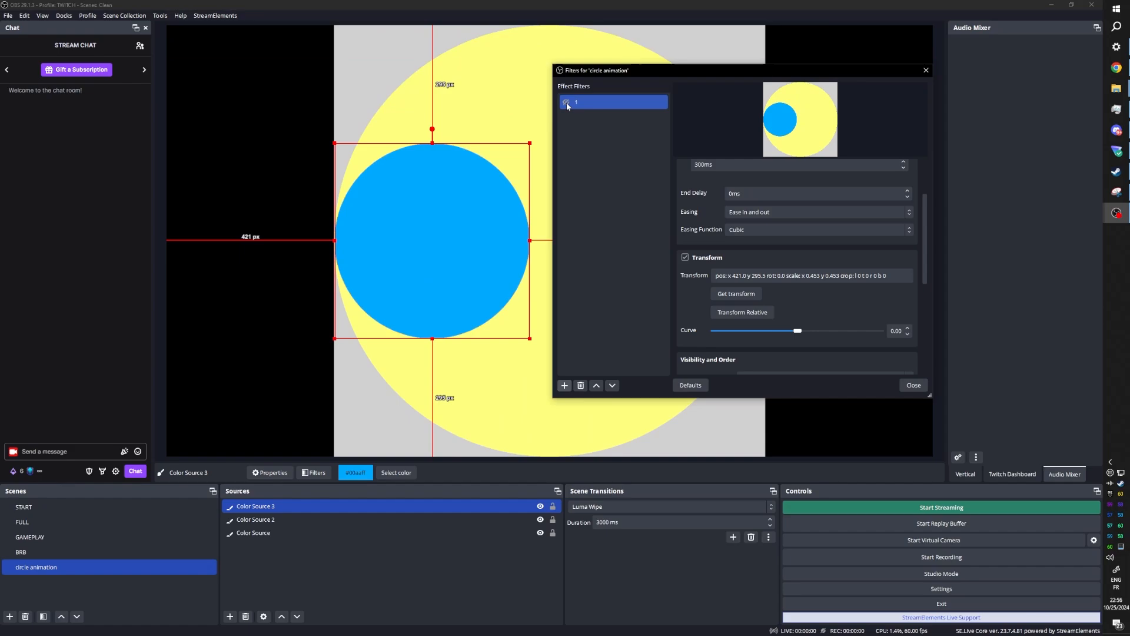
Step: Set filter 1's custom duration to 700 ms and test the slower move with the blue circle shifted to the upper edge
scroll(701, 188, up, 2)
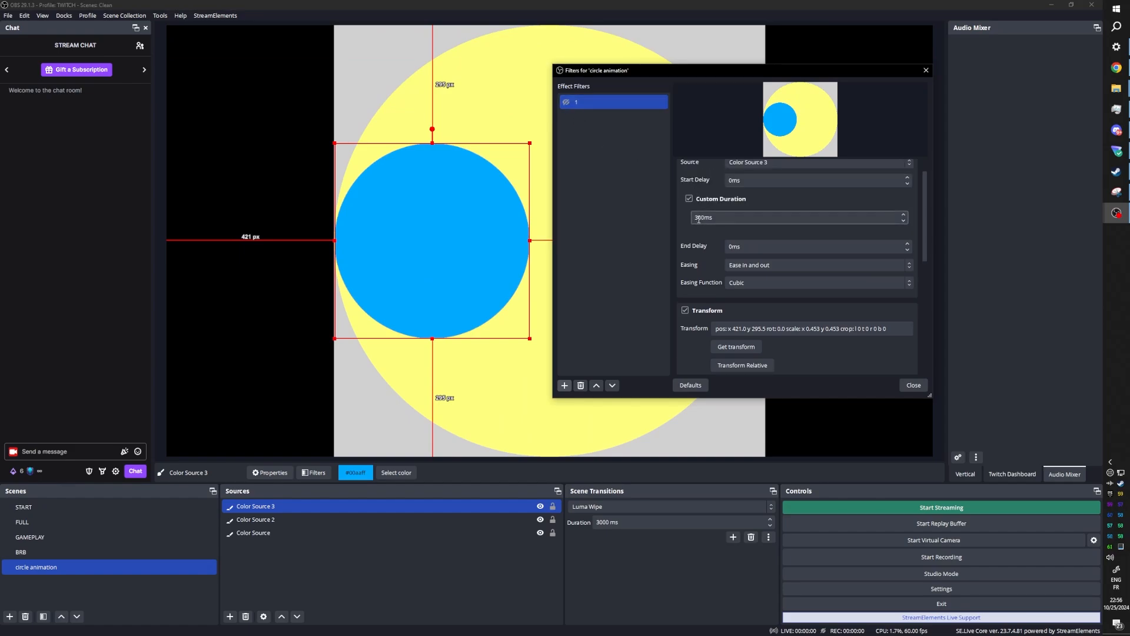
click(699, 219)
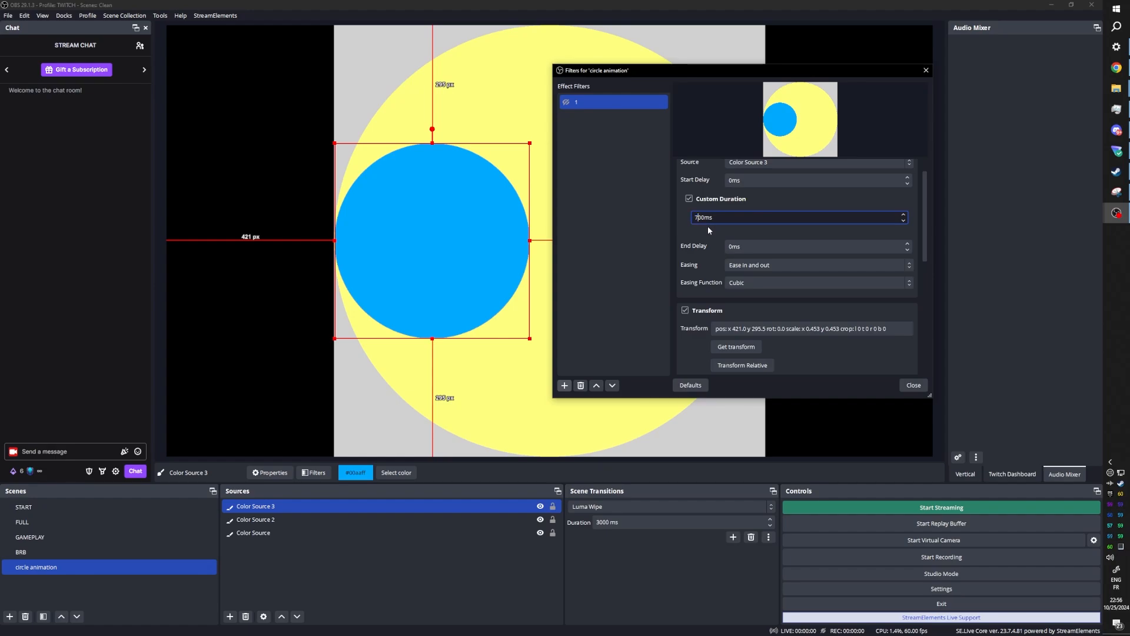
click(660, 196)
drag(463, 246, 556, 89)
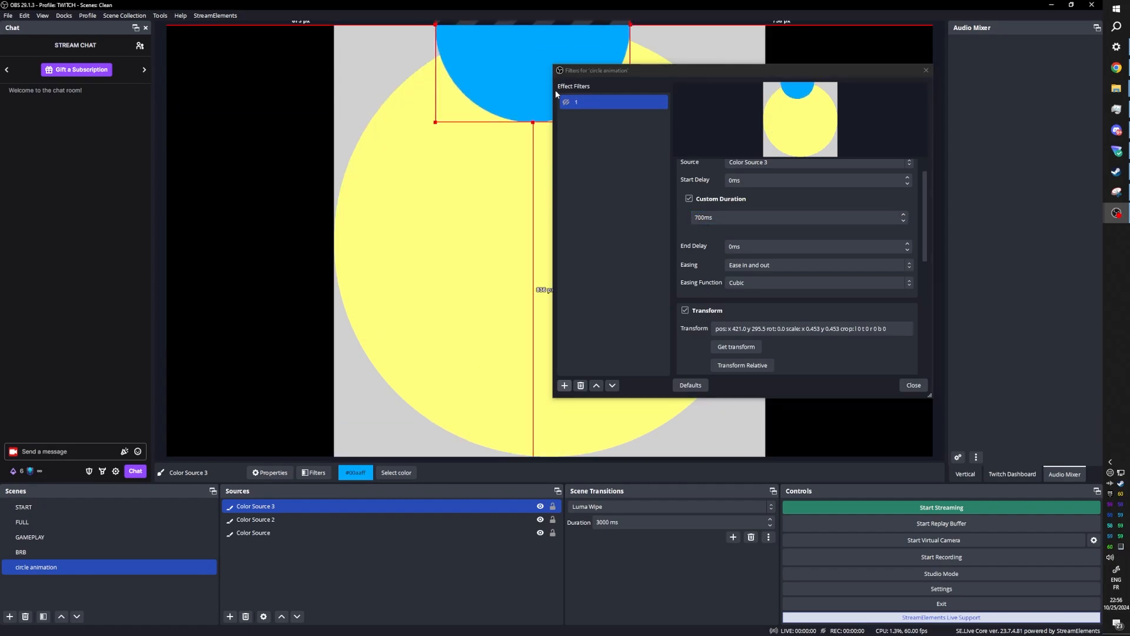
click(565, 103)
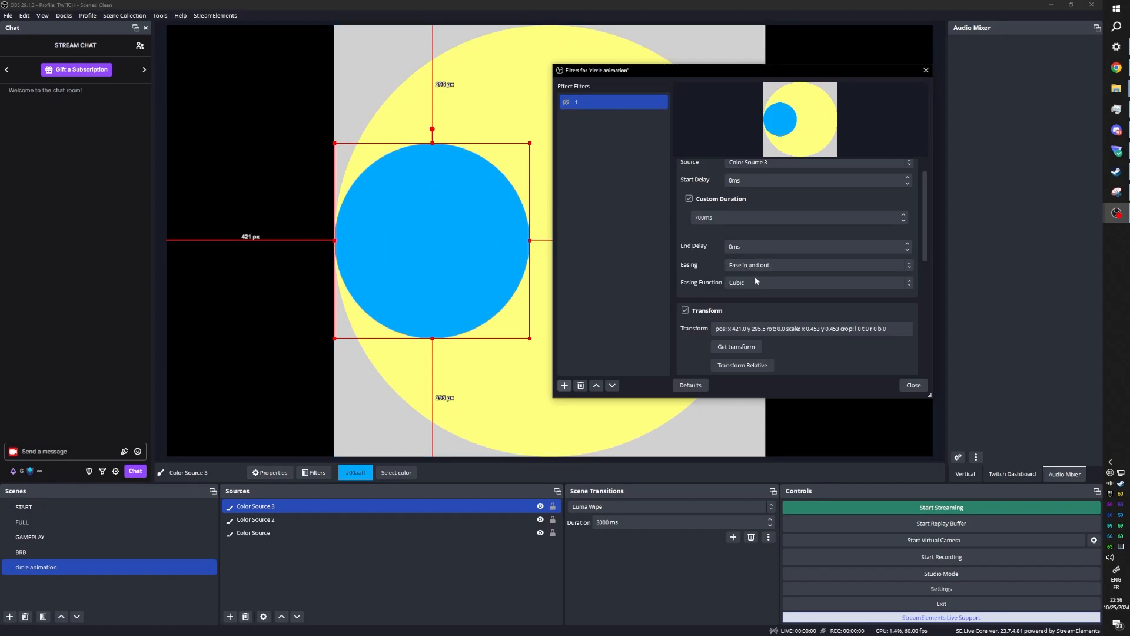
Step: Set filter 1's easing to No easing and test the move with the blue circle shifted away
click(767, 284)
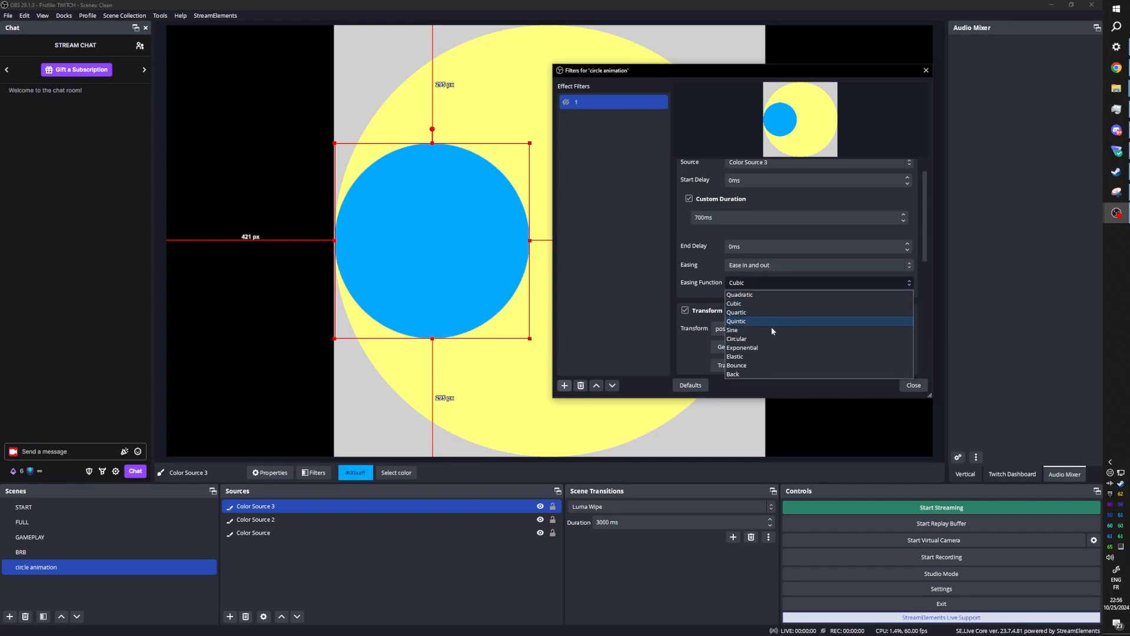
click(707, 264)
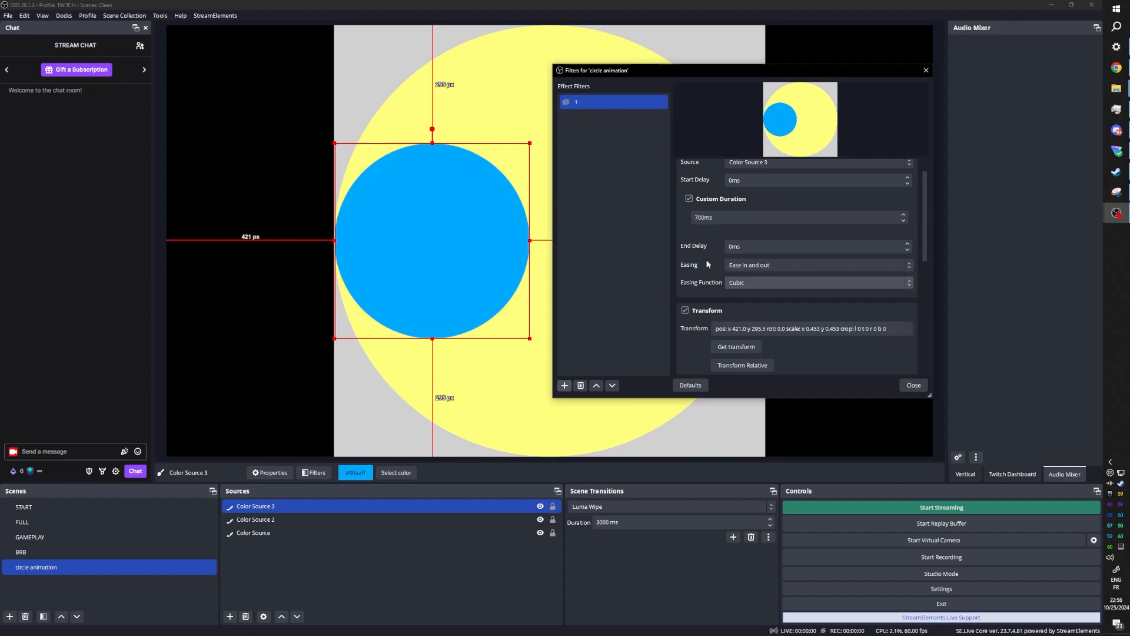
click(768, 265)
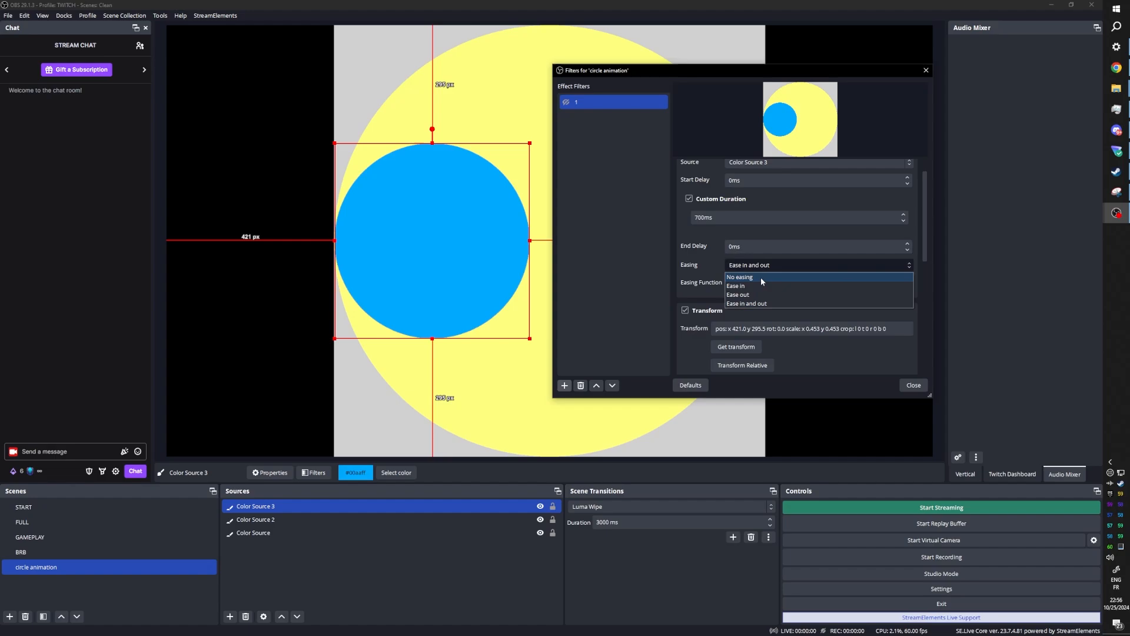
click(761, 278)
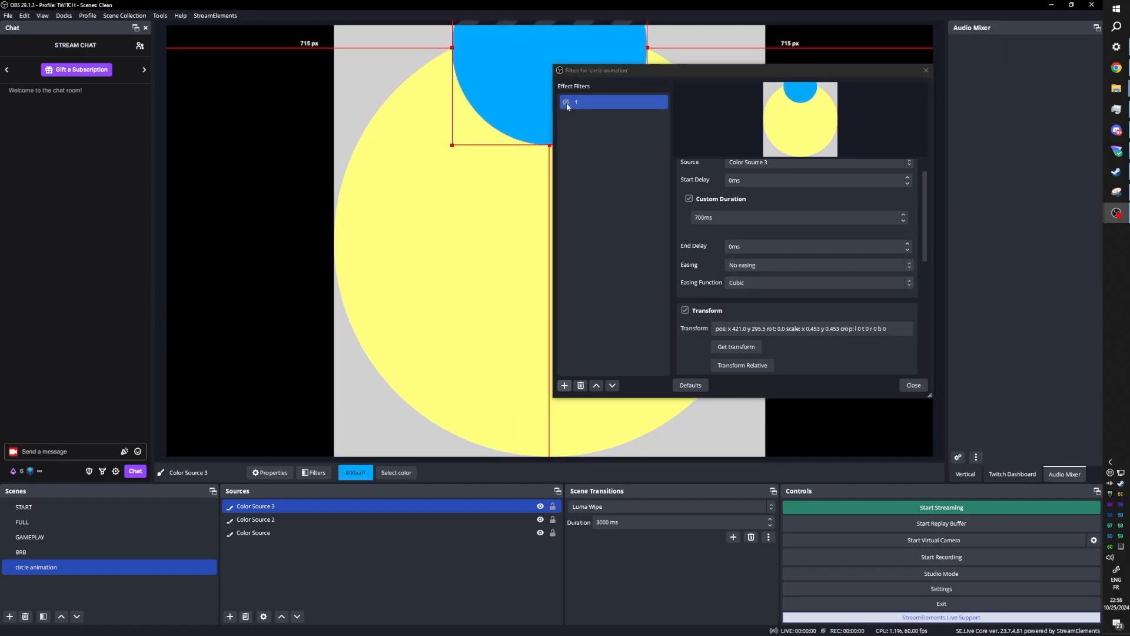
click(567, 103)
click(566, 103)
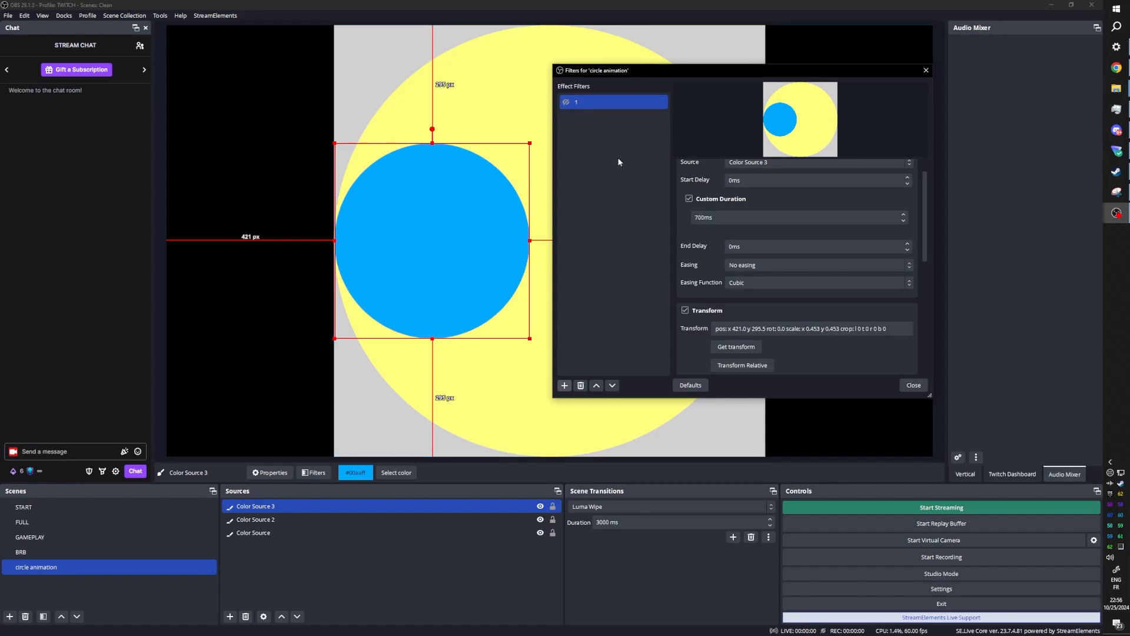
Step: Duplicate filter 1 and name the copy 2
click(596, 103)
right_click(596, 99)
click(609, 126)
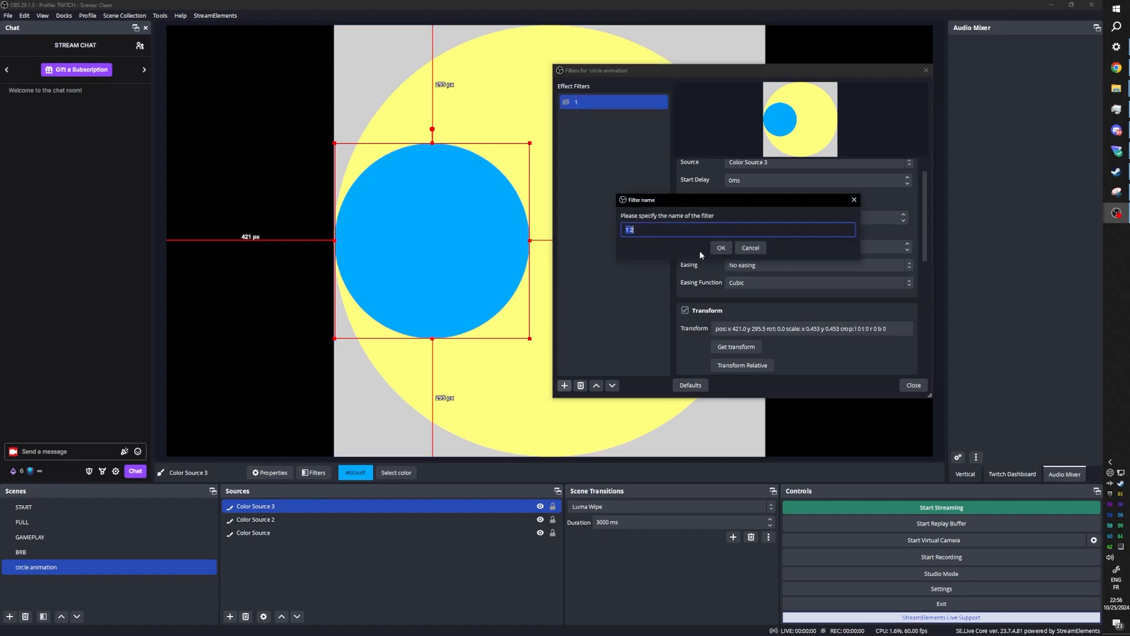
text(2)
key(Return)
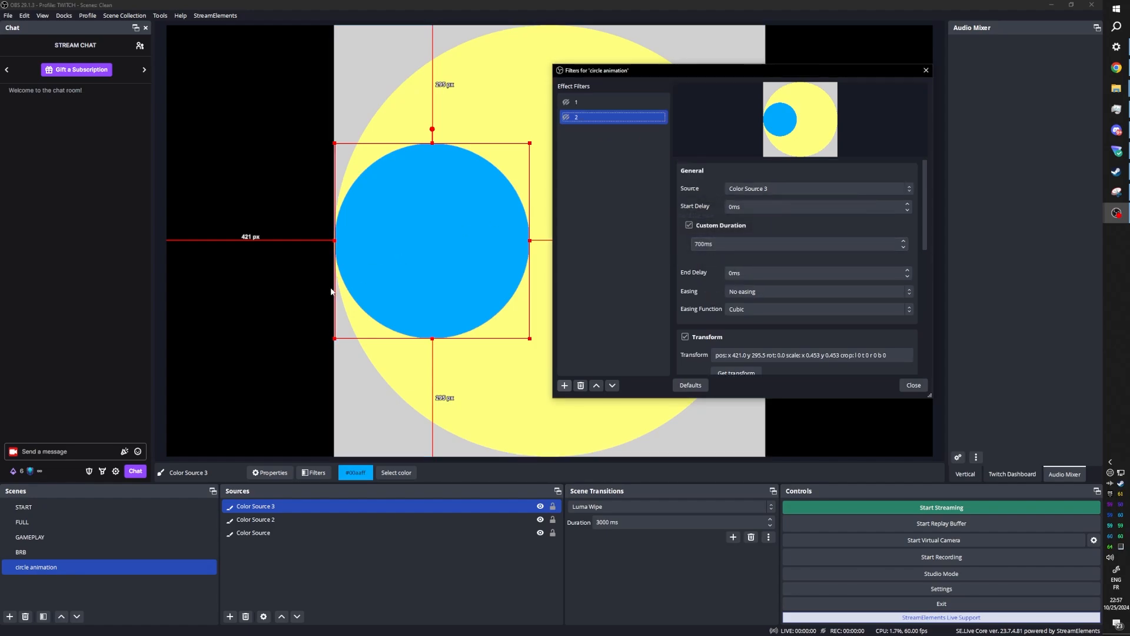
Step: Place the blue circle against the yellow circle's upper-left edge at about x 511, y 82 and store its current transform in filter 2
drag(432, 263, 464, 185)
drag(466, 185, 467, 177)
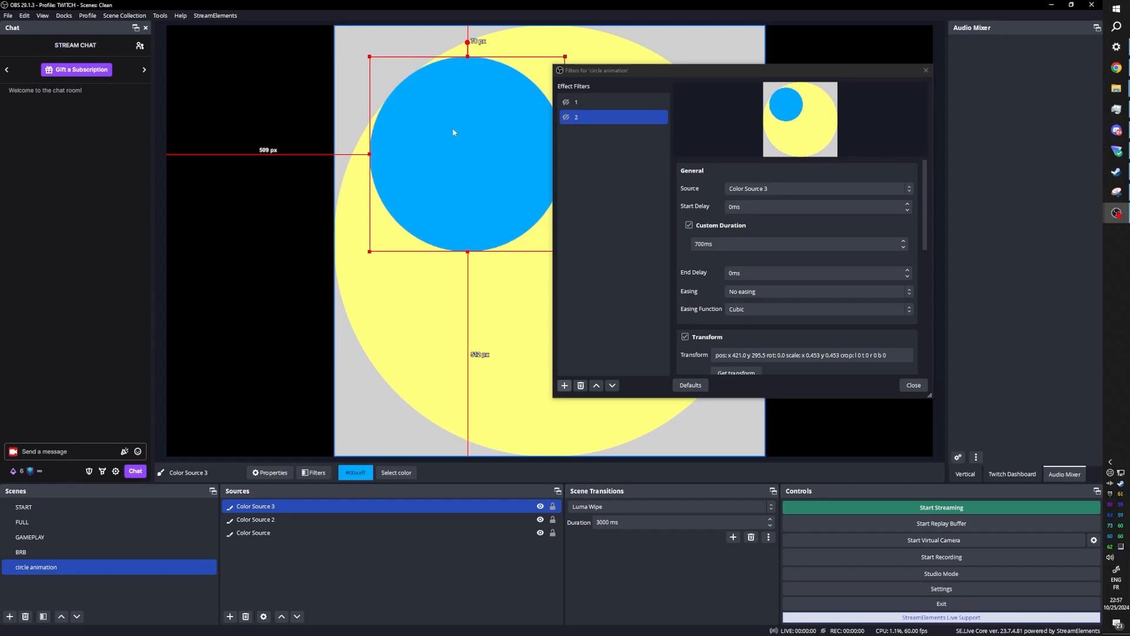
drag(449, 125, 449, 128)
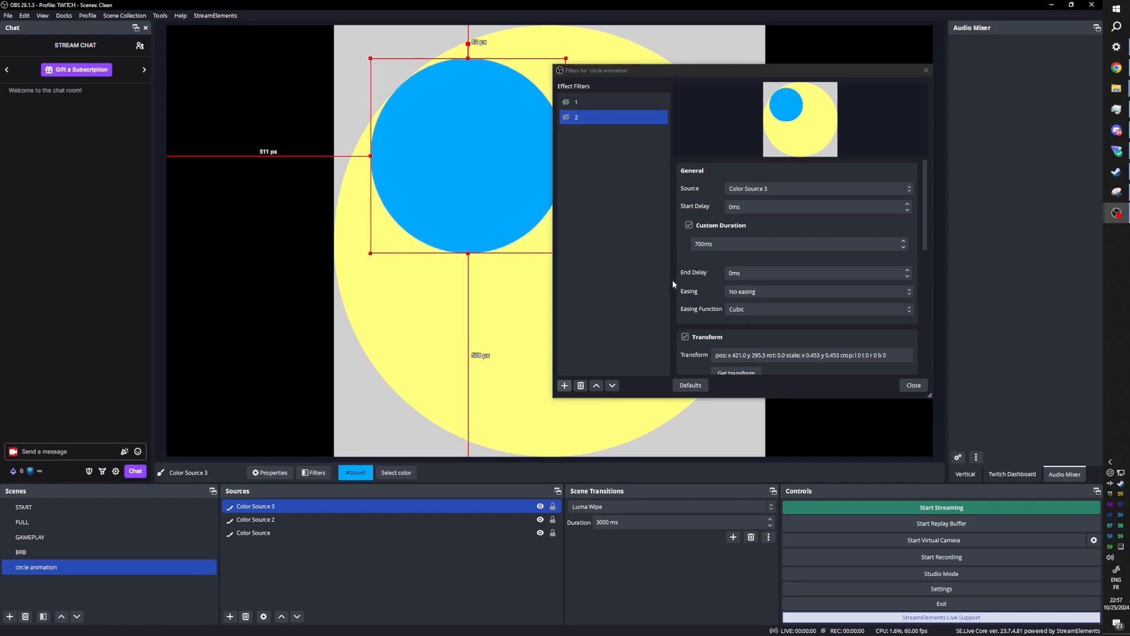
scroll(673, 280, down, 2)
click(724, 322)
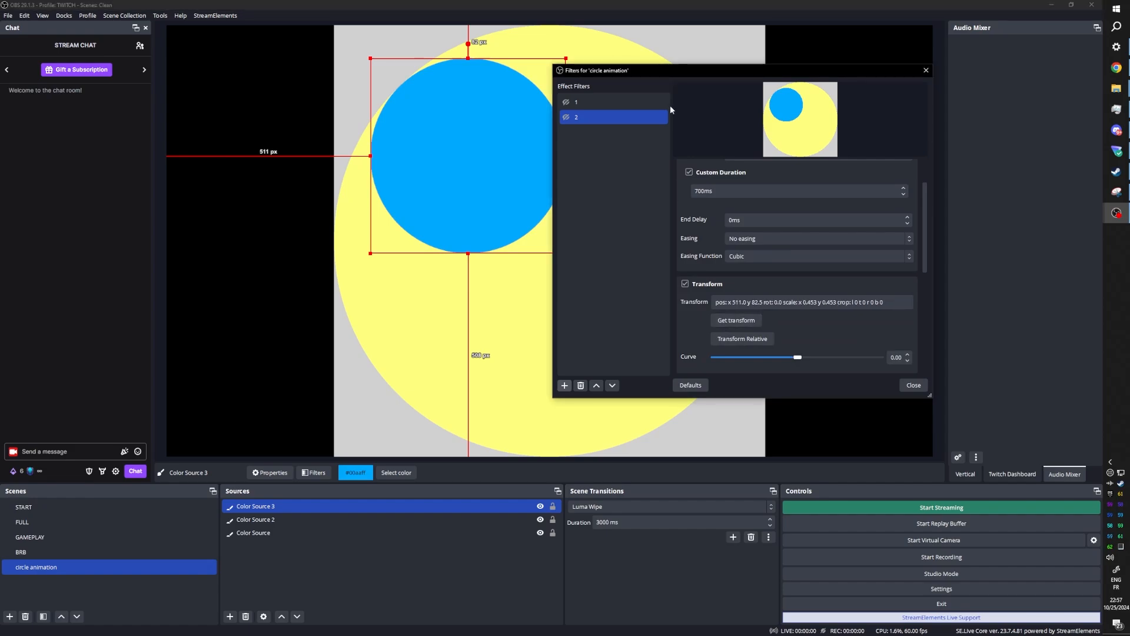
Step: Move the filter window clear of the blue circle and duplicate filter 2 under the name 3
drag(613, 70, 746, 46)
right_click(740, 93)
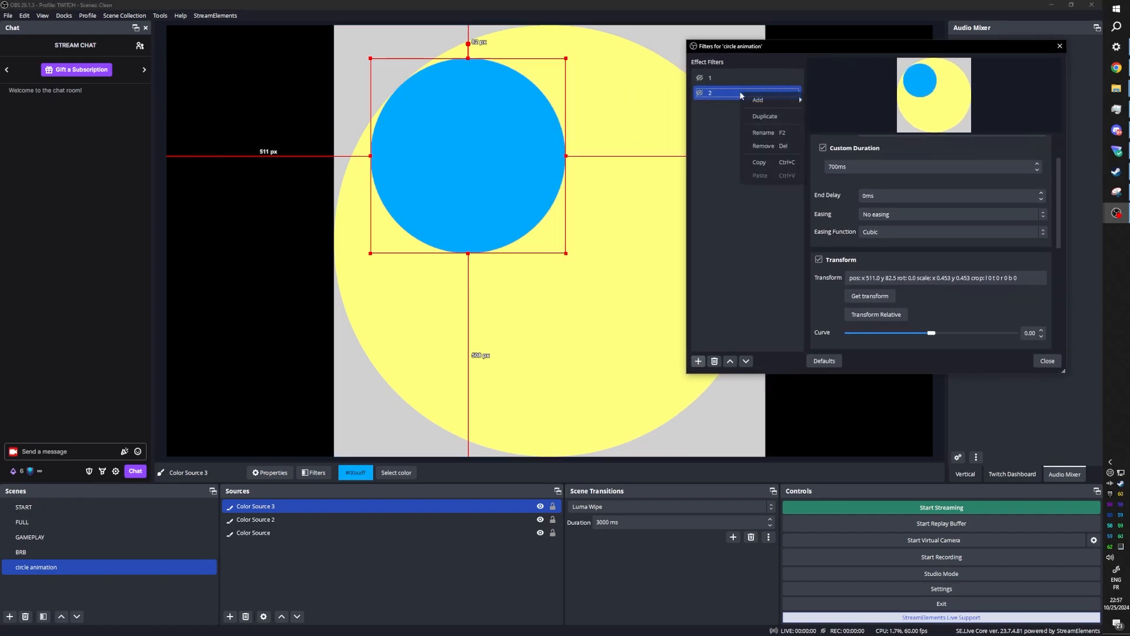
click(759, 117)
text(3)
key(Return)
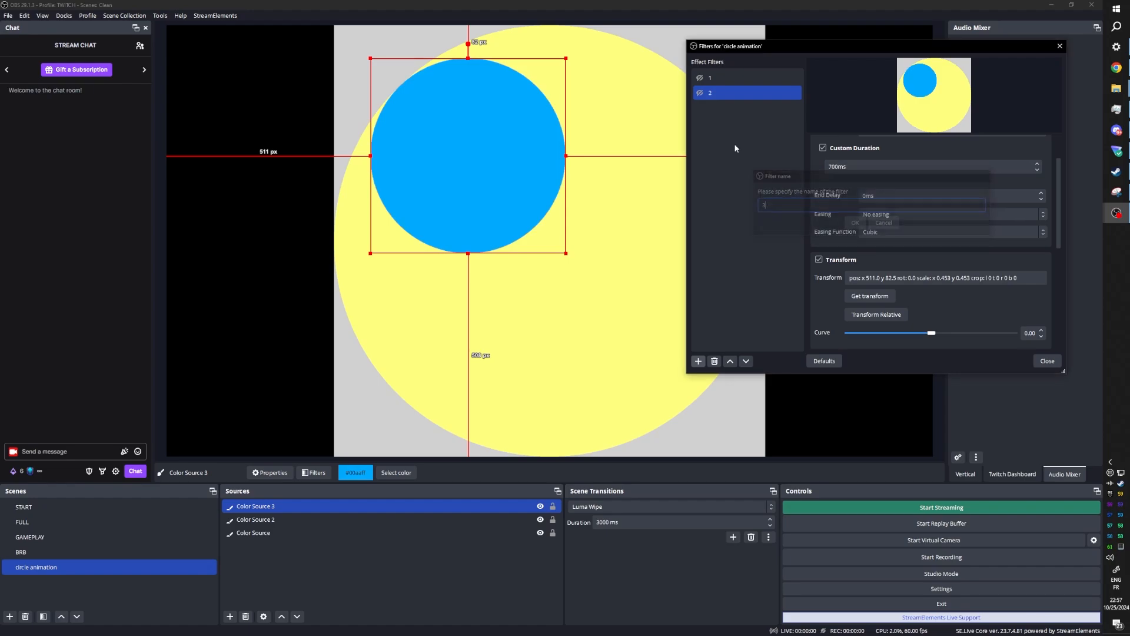
Step: Place the blue circle horizontally centered against the yellow circle's top edge and store its current transform in filter 3
drag(437, 190, 528, 148)
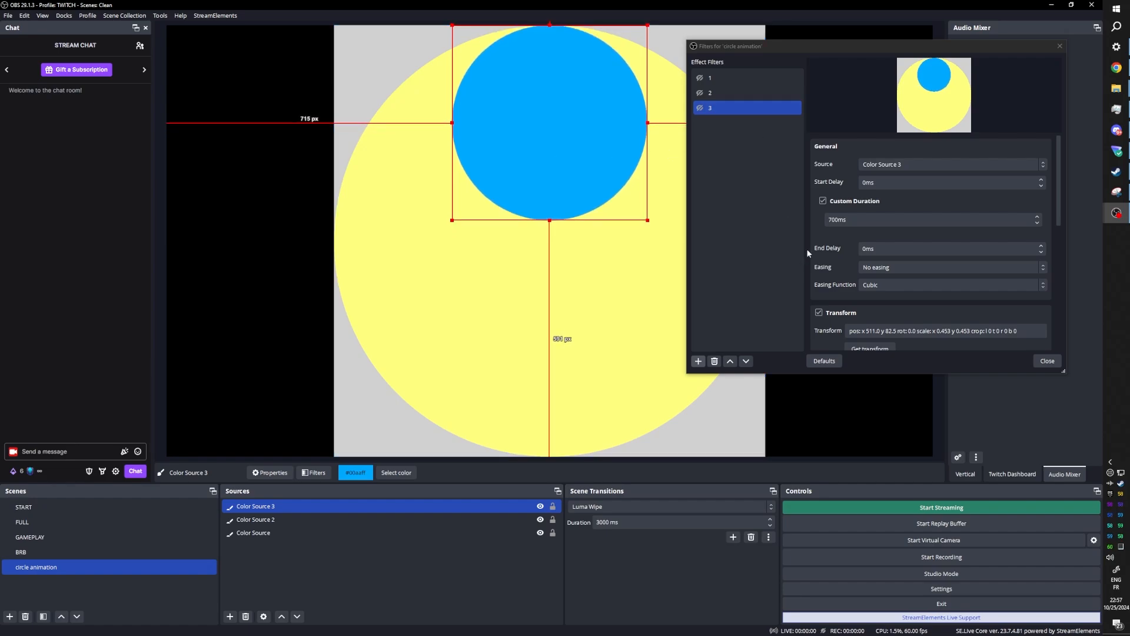
scroll(806, 248, down, 2)
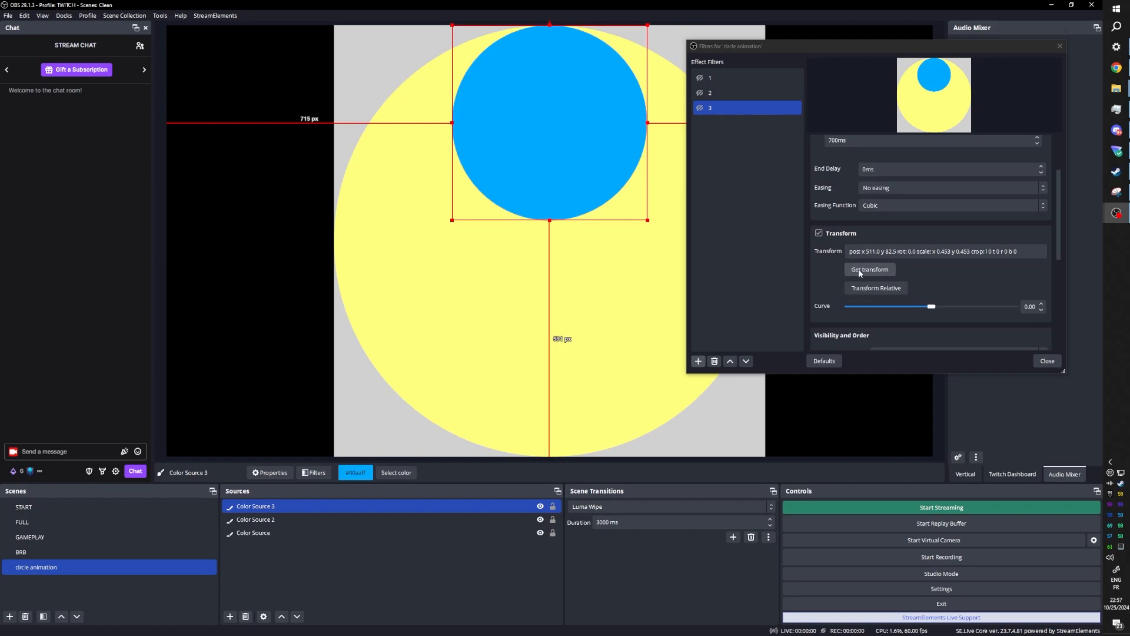
click(859, 270)
Step: Move the filter window off the yellow circle and duplicate filter 3 under the name 4
drag(773, 46, 917, 40)
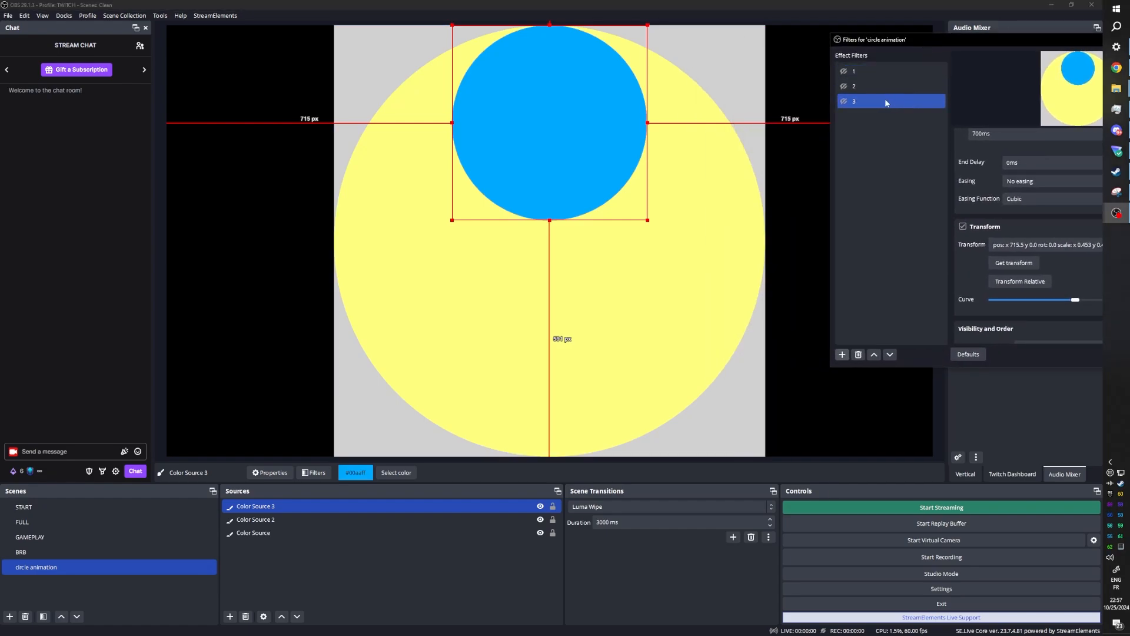
right_click(886, 102)
click(895, 118)
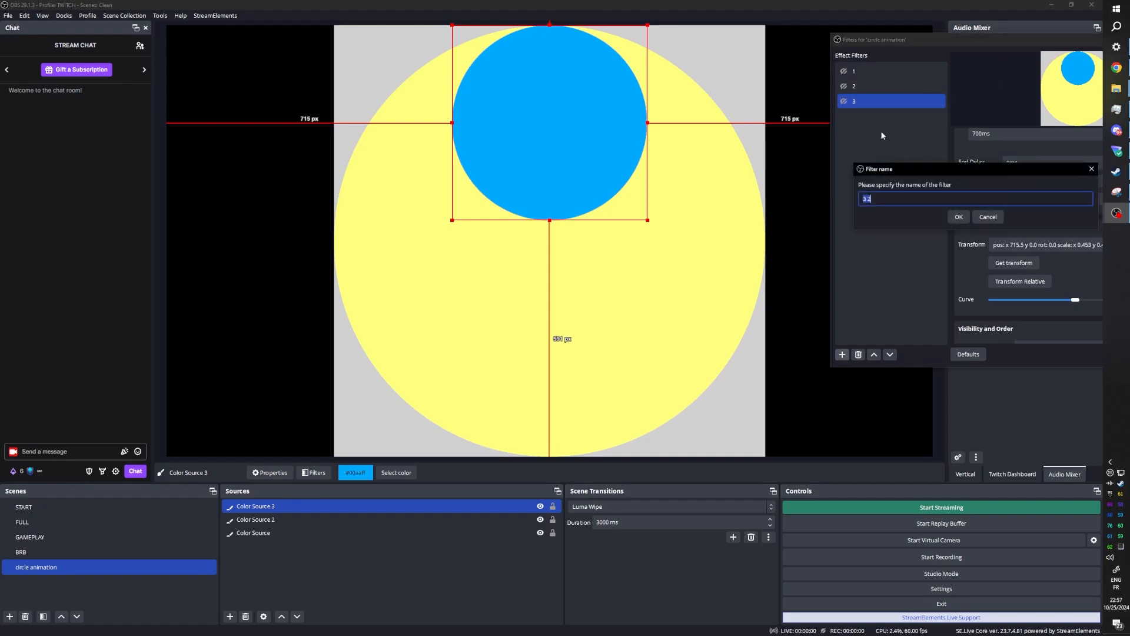
text(4)
click(949, 215)
Step: Place the blue circle against the yellow circle's upper-right edge at about x 923, y 86 and store its current transform in filter 4
drag(542, 109, 628, 142)
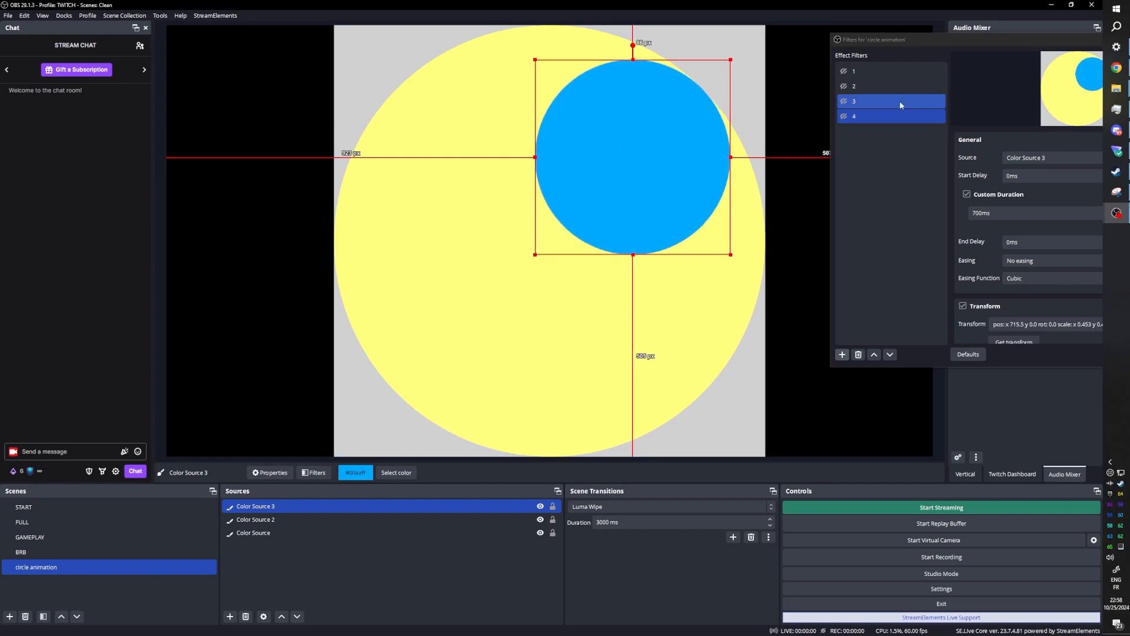
drag(925, 40, 856, 35)
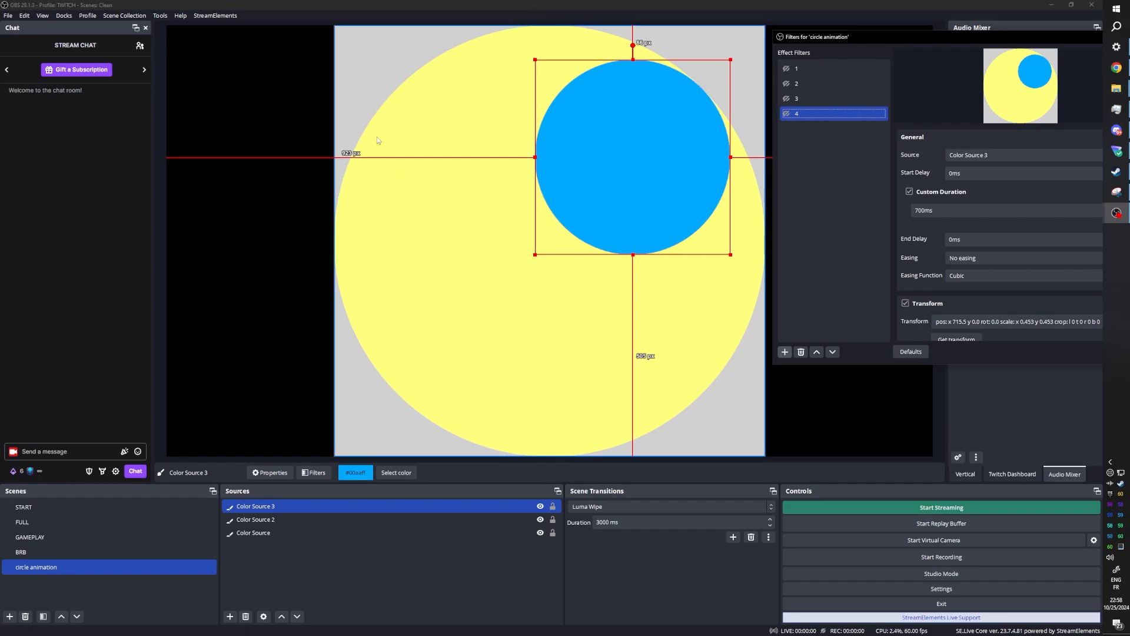
scroll(898, 240, down, 3)
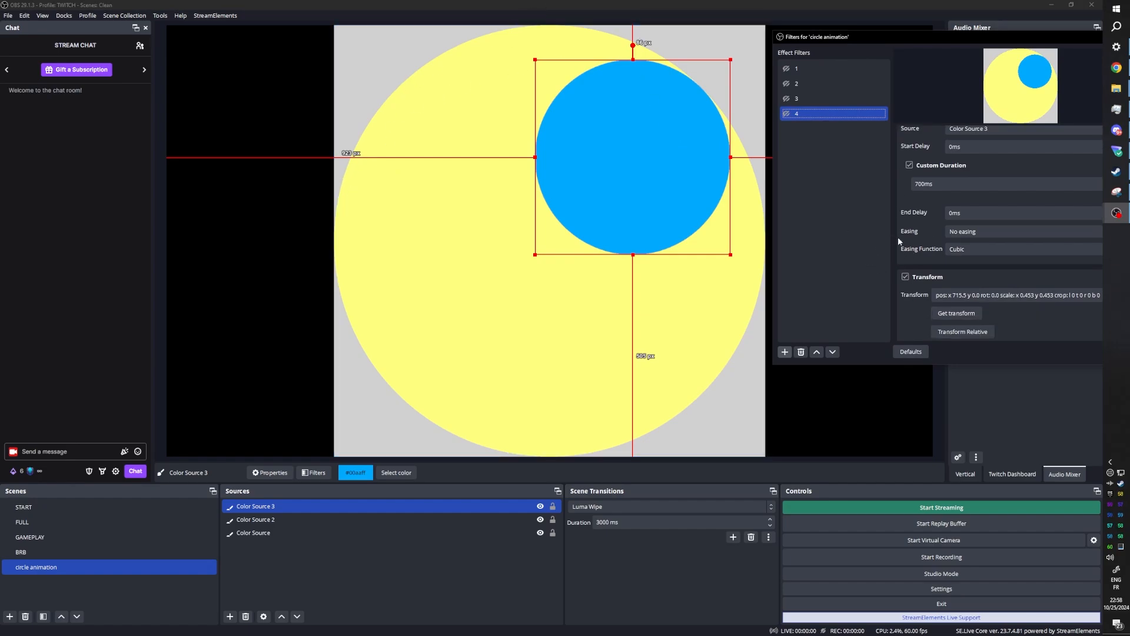
click(955, 260)
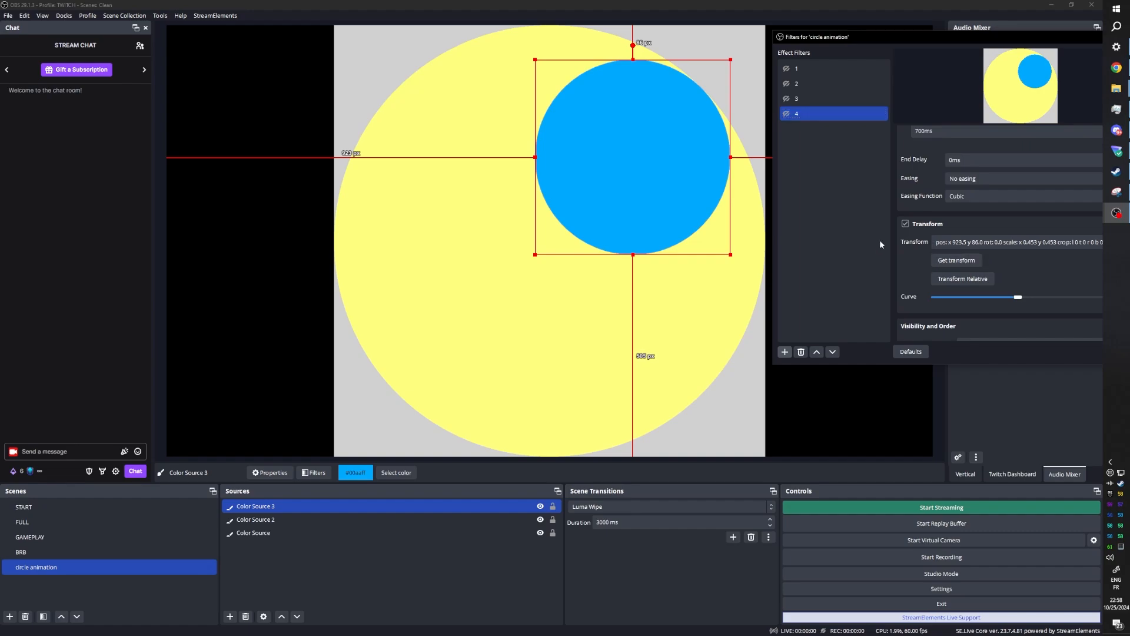
Step: Duplicate filter 4 and name the copy 5
right_click(810, 118)
click(830, 140)
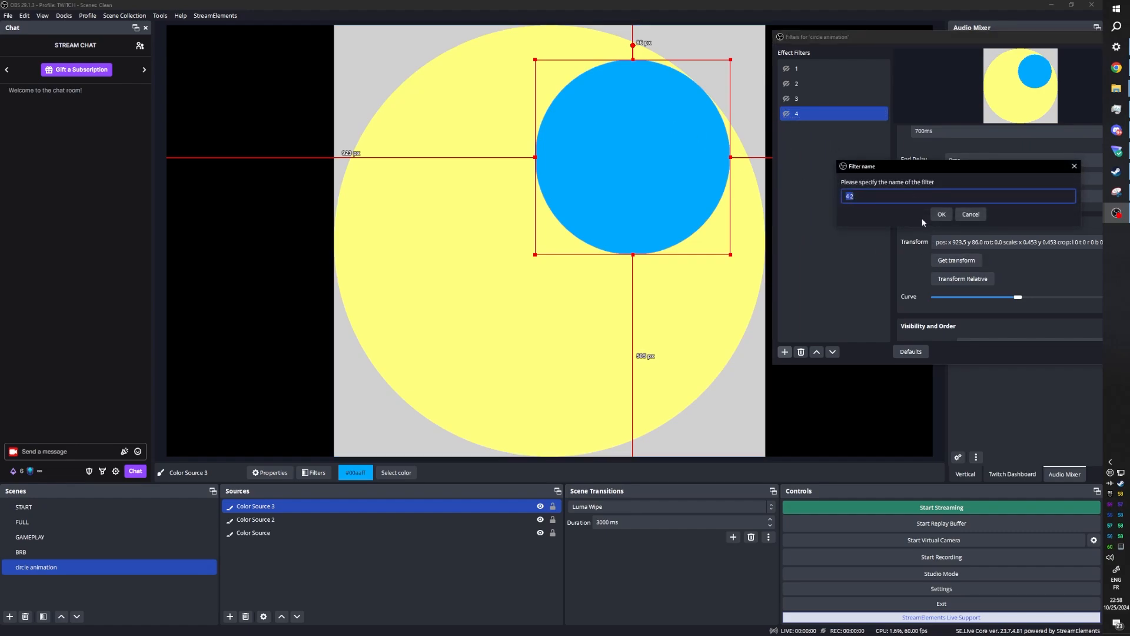
text(5)
key(Return)
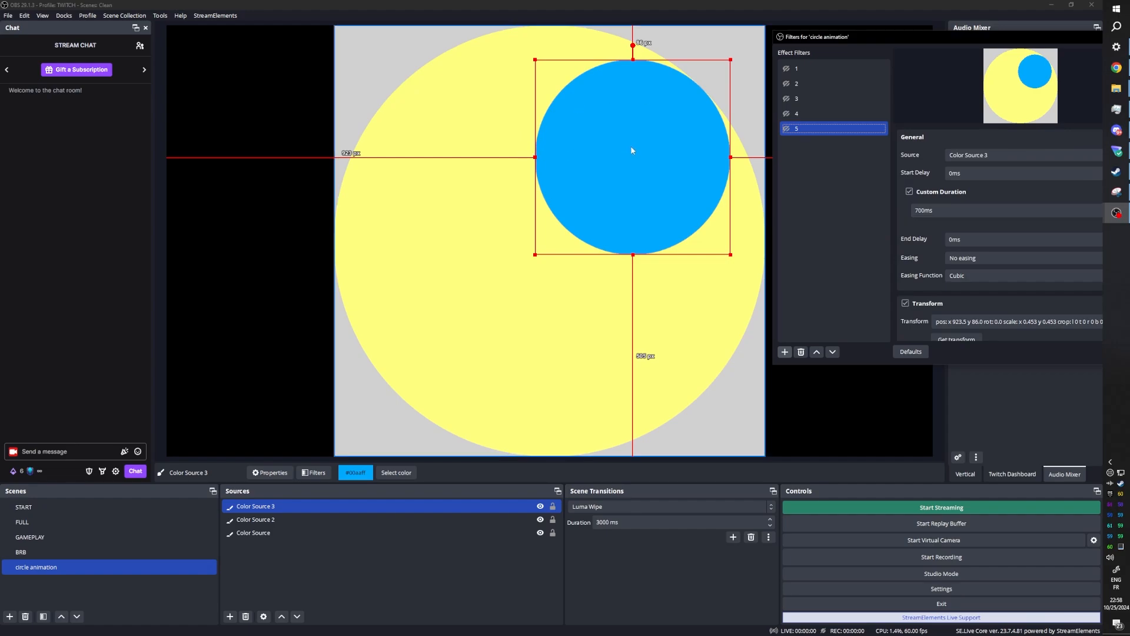
Step: Place the blue circle against the yellow circle's right edge at x 1008.5, y 295.5 and store its current transform in filter 5
drag(865, 38, 925, 48)
drag(641, 140, 676, 220)
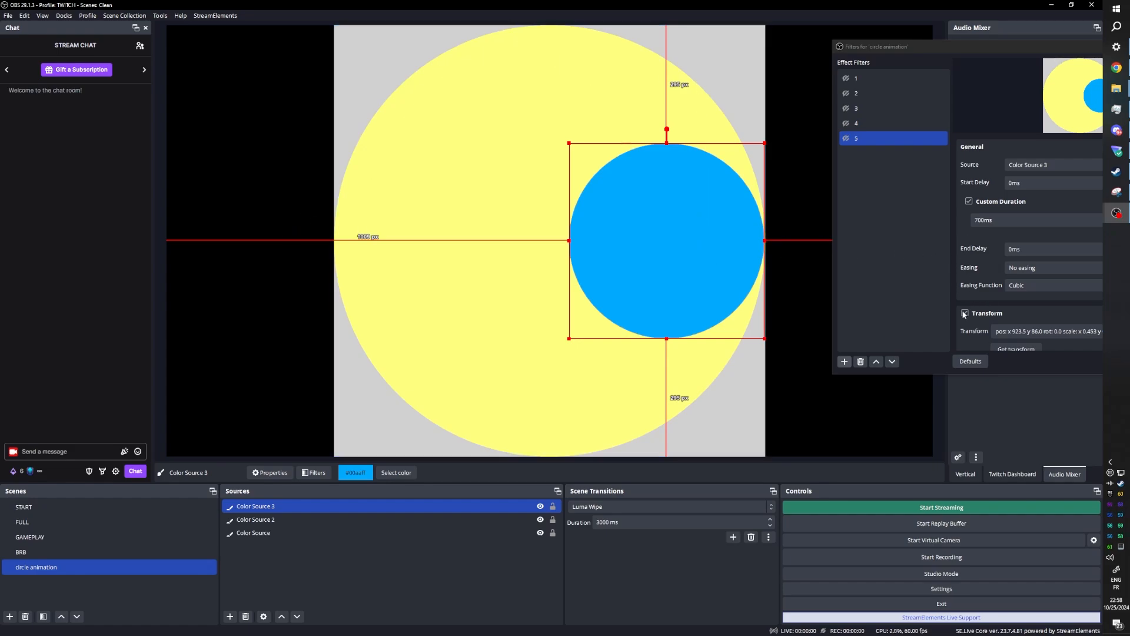
scroll(953, 327, down, 2)
click(1017, 297)
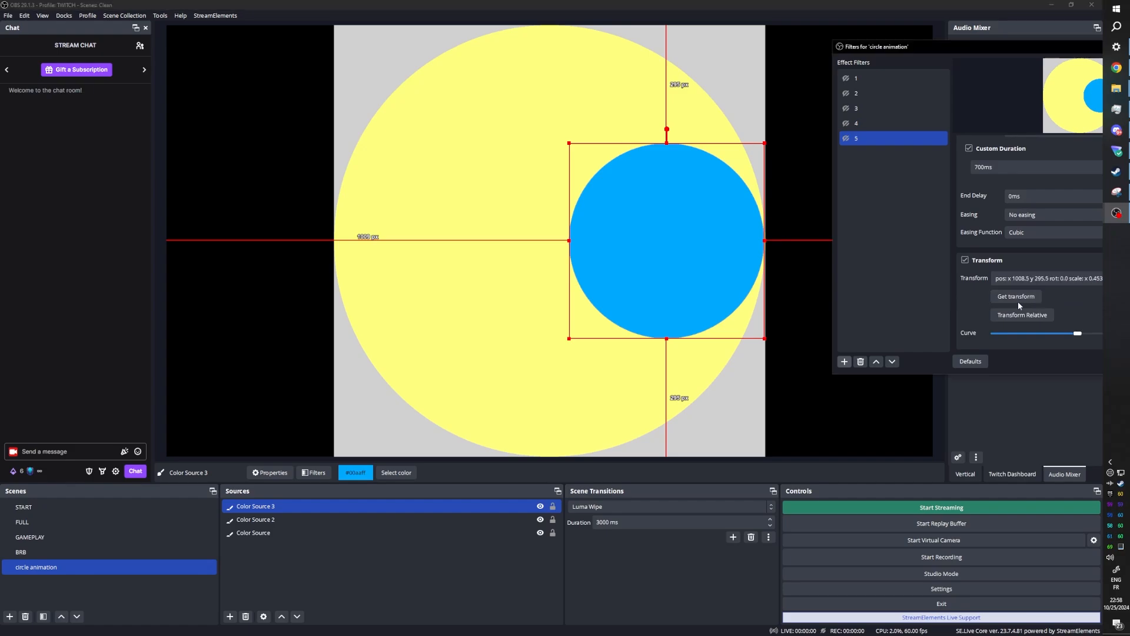
Step: Place the blue circle against the lower-right edge at about x 918, y 511 and store its transform in a duplicate of filter 5 named 6
drag(675, 211, 651, 296)
right_click(859, 141)
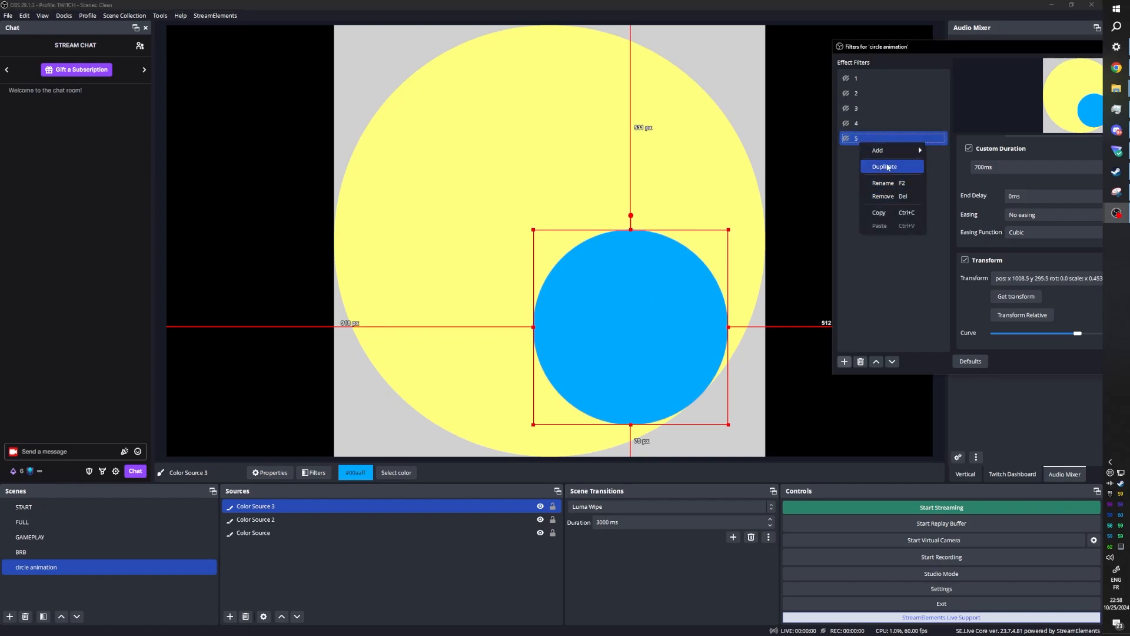
click(887, 168)
text(6)
key(Return)
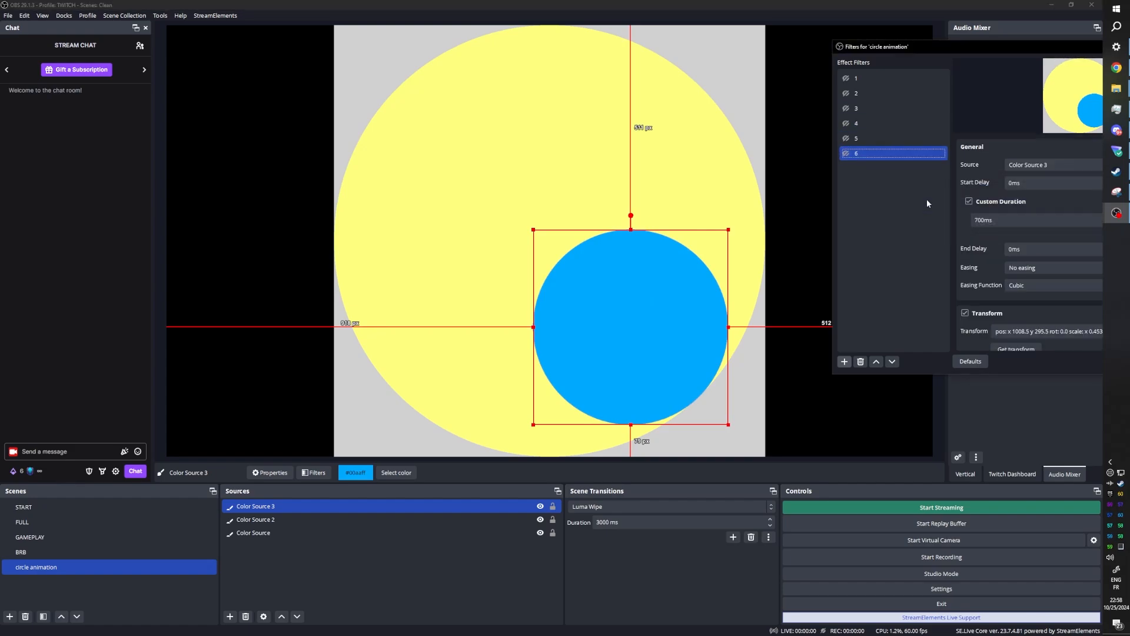
click(1016, 348)
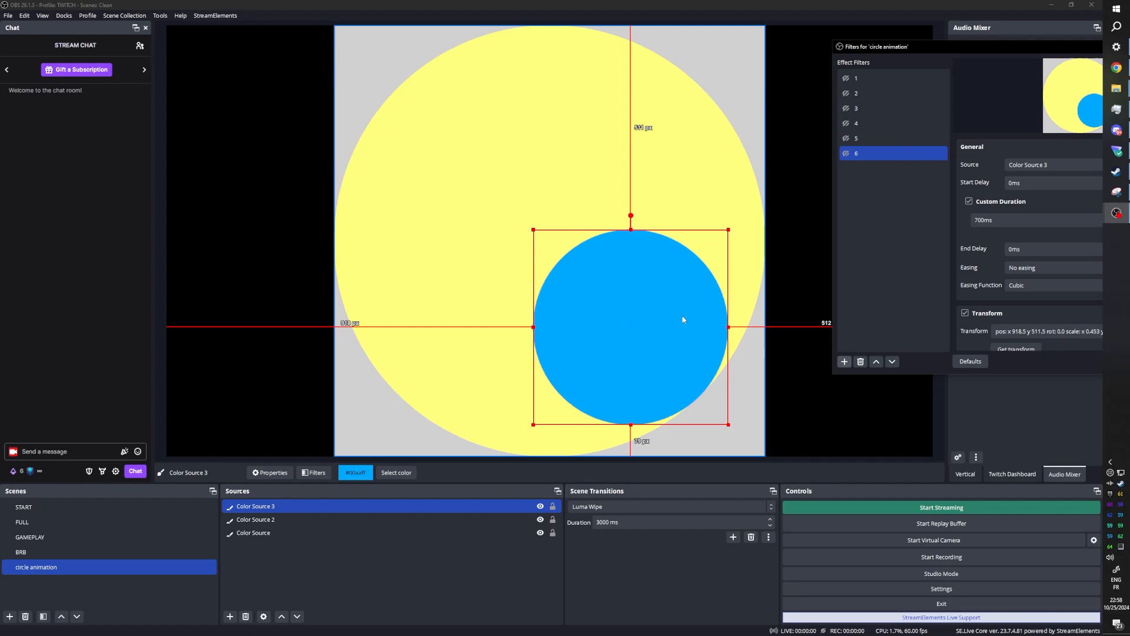
Step: Center the blue circle against the yellow circle's bottom edge and store its current transform in a duplicate of filter 6 named 7
drag(681, 318, 586, 349)
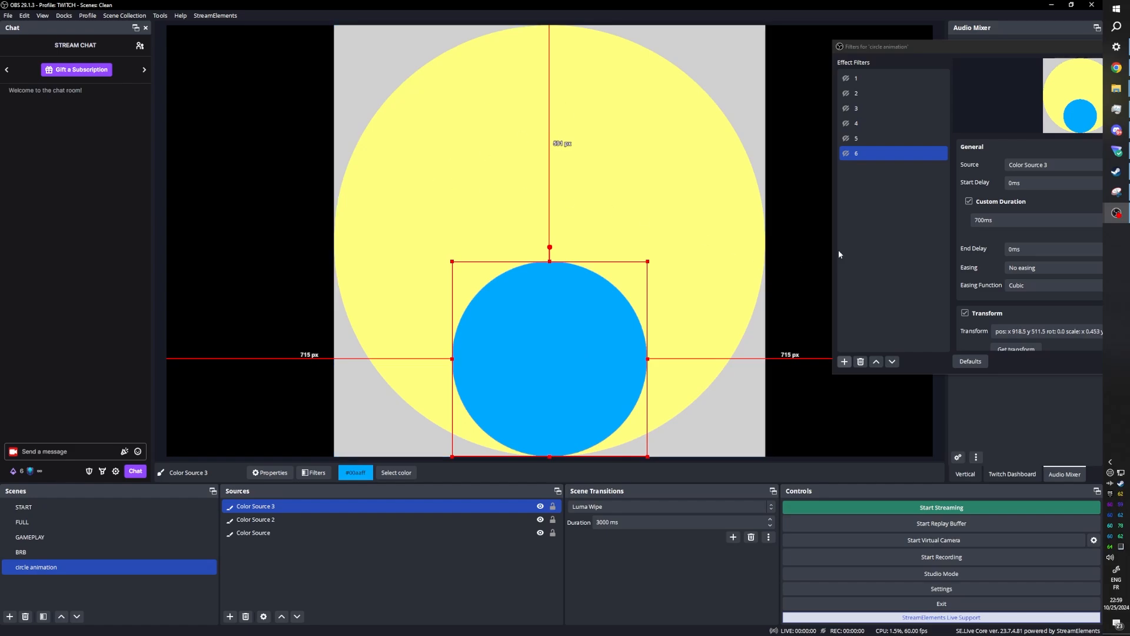
drag(930, 45, 847, 38)
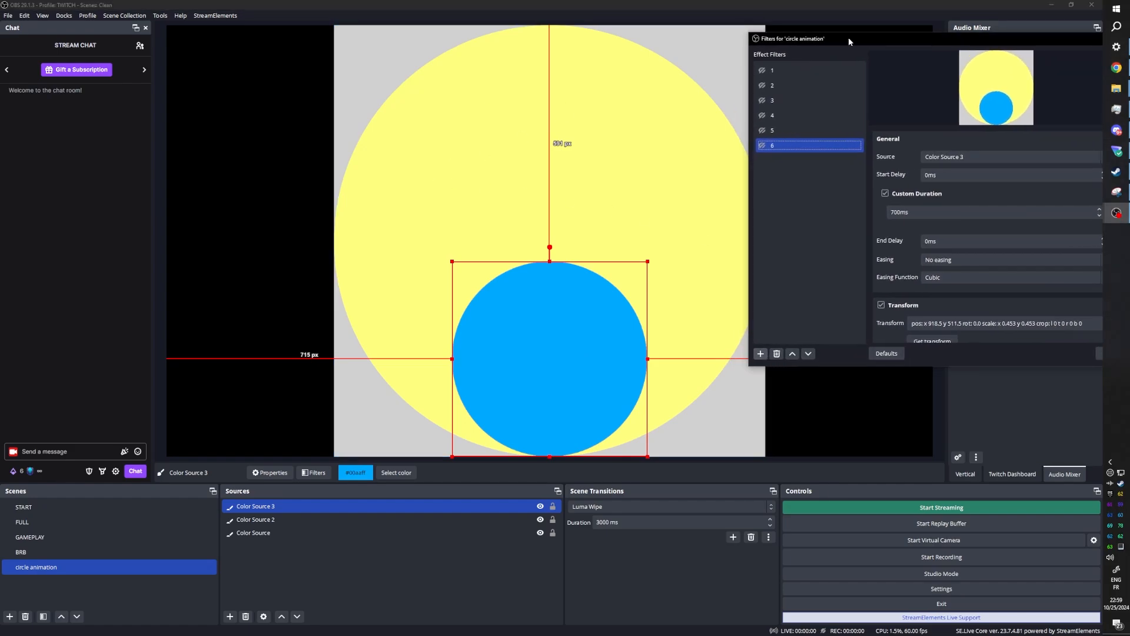
right_click(788, 148)
click(813, 171)
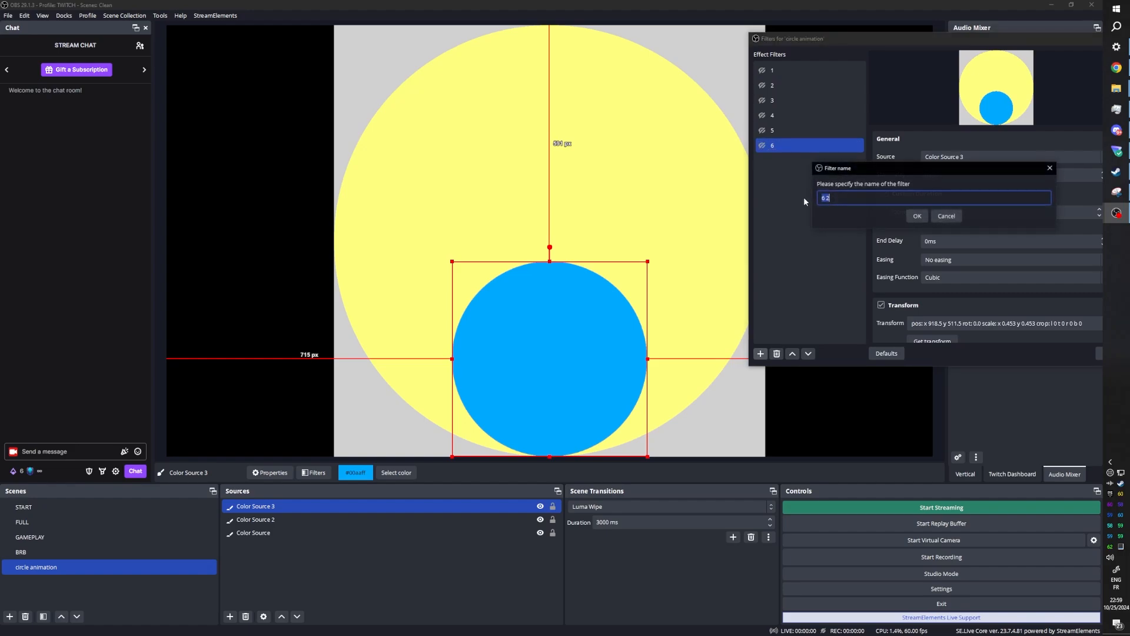
text(7)
click(917, 216)
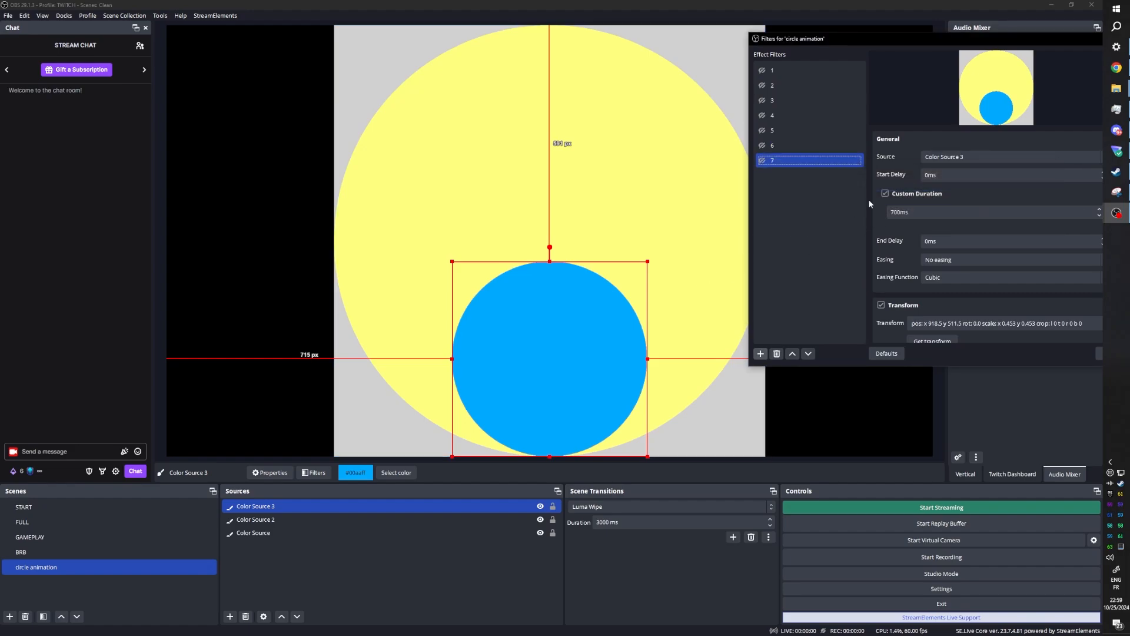
click(933, 341)
Step: Duplicate filter 7 and name the copy 8
ctrl+click(783, 150)
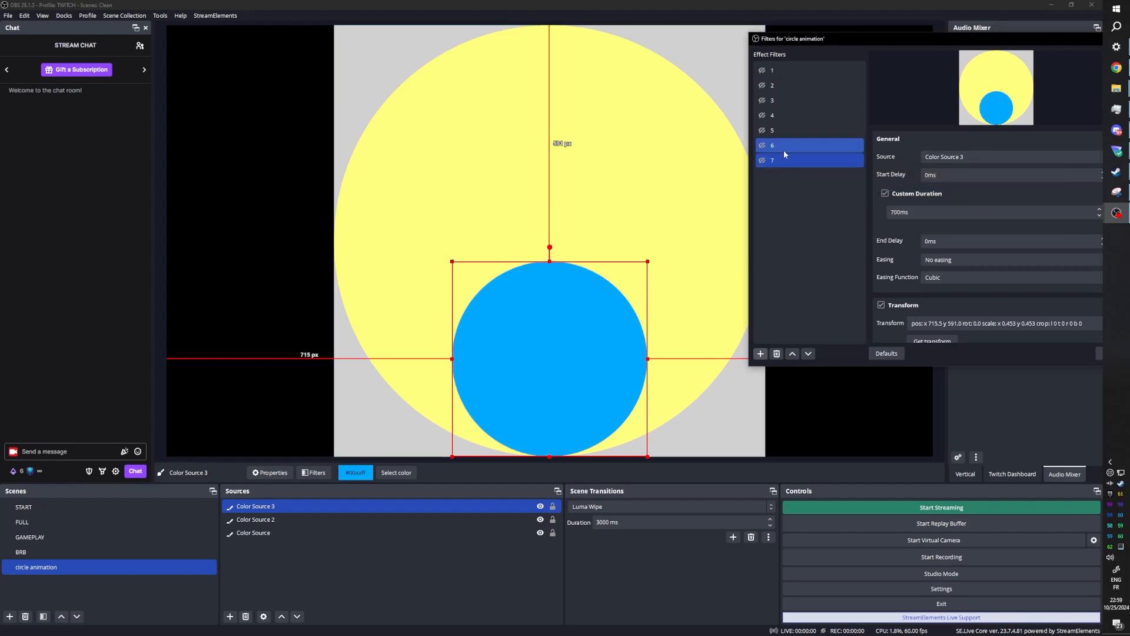
right_click(792, 158)
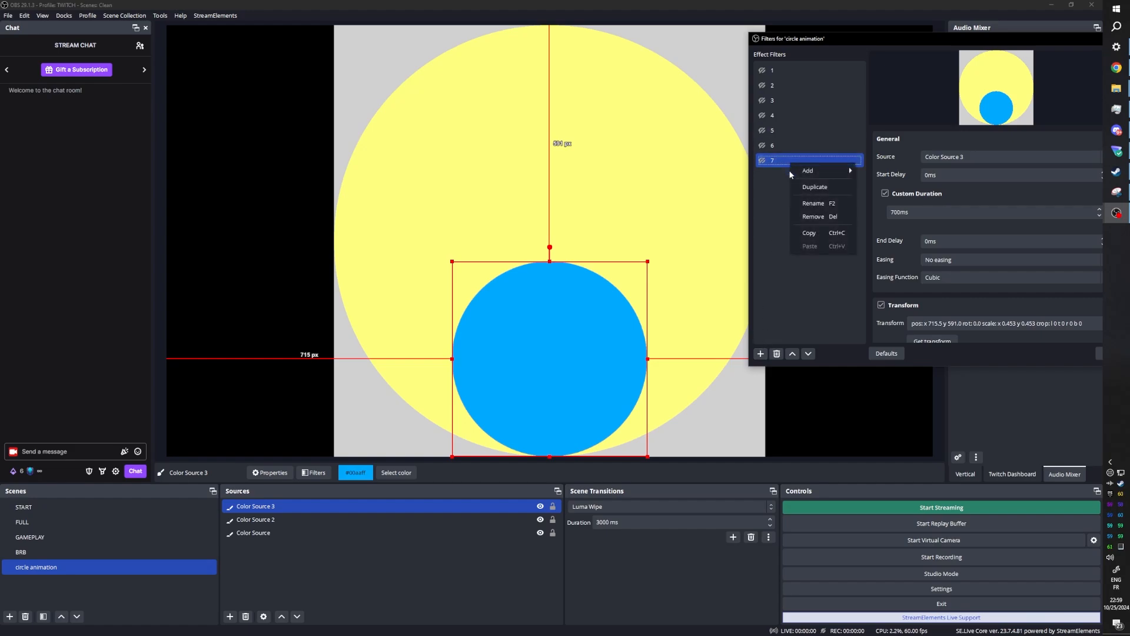
click(814, 187)
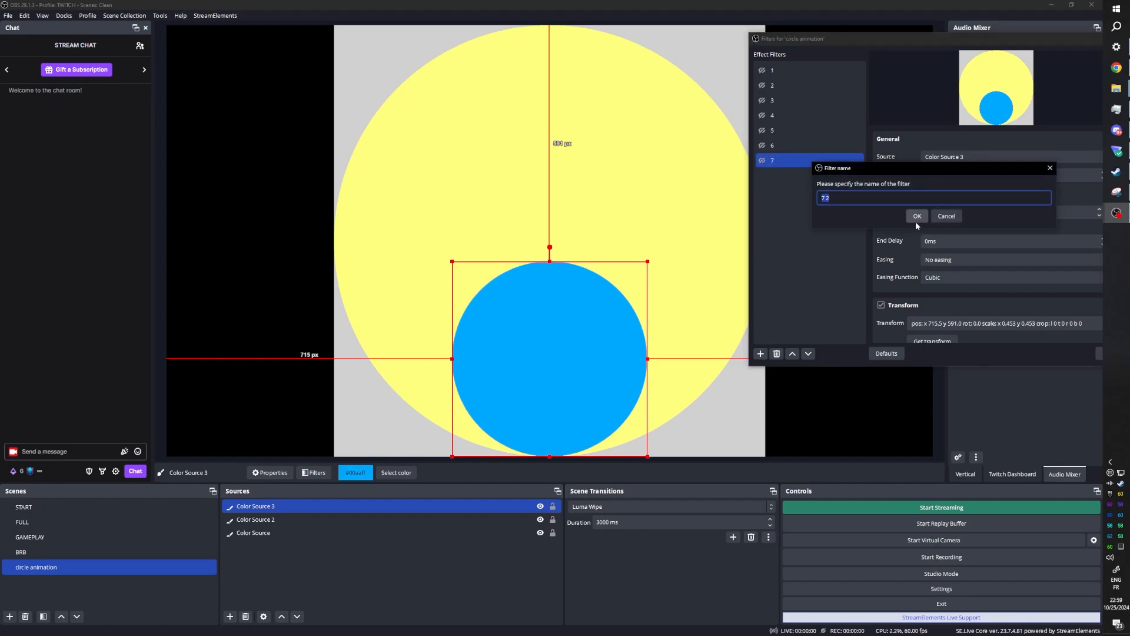
text(8)
click(916, 220)
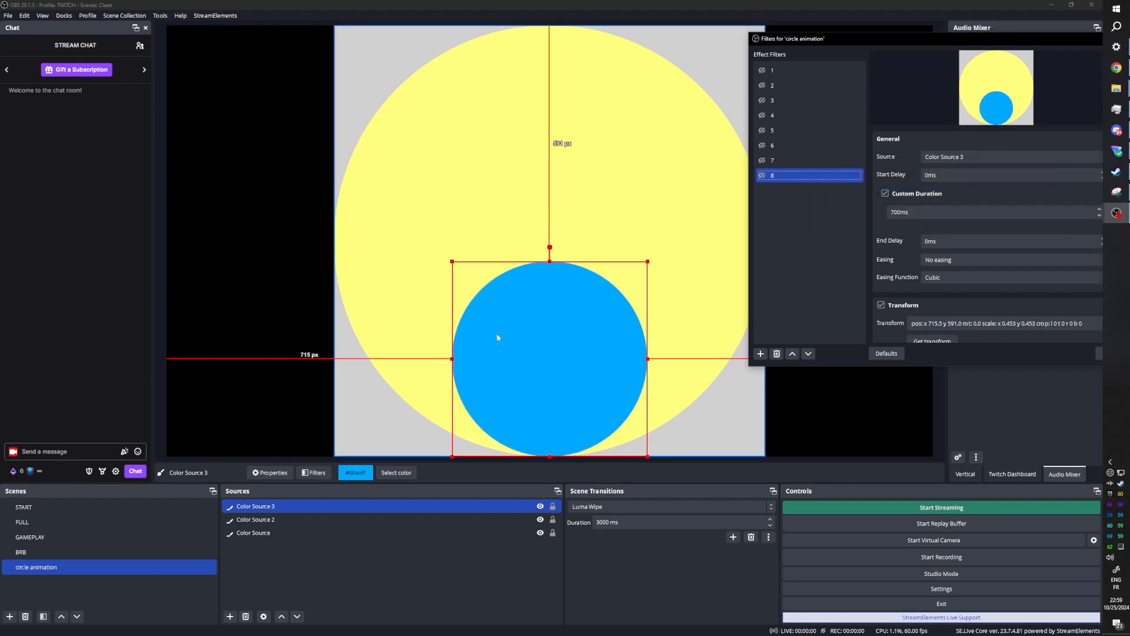
Step: Place the blue circle against the yellow circle's lower-left edge at about x 516, y 516 and store its current transform in filter 8
click(551, 368)
drag(551, 368, 473, 338)
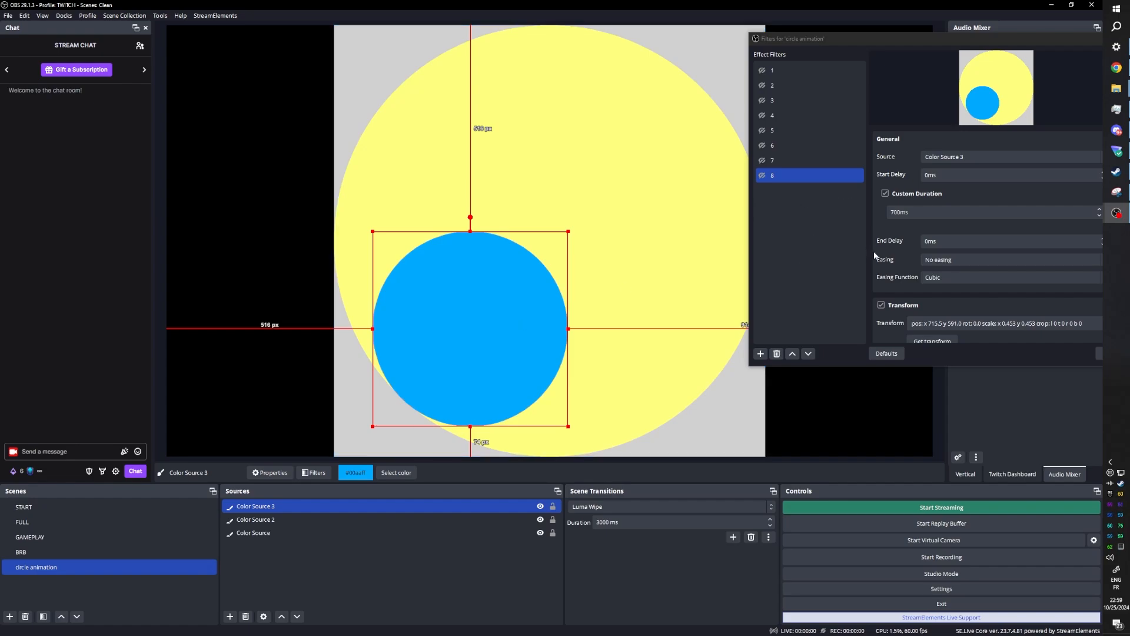
scroll(875, 253, down, 3)
click(917, 265)
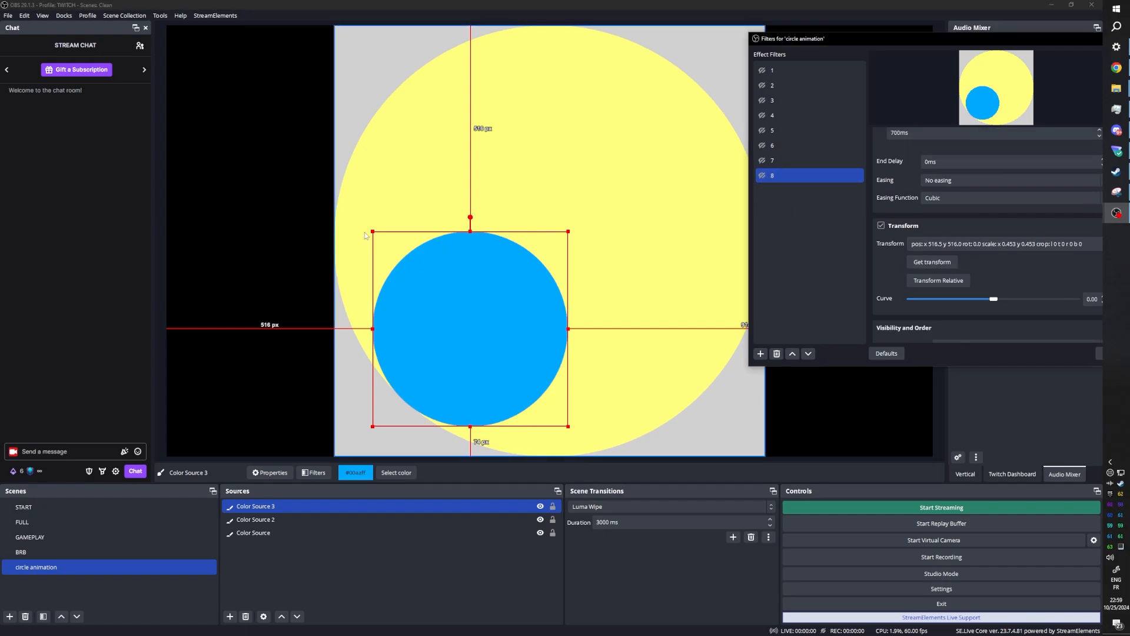
Step: Trigger the filters from 1 through 8 in sequence to preview the blue circle's path around the yellow circle
click(763, 73)
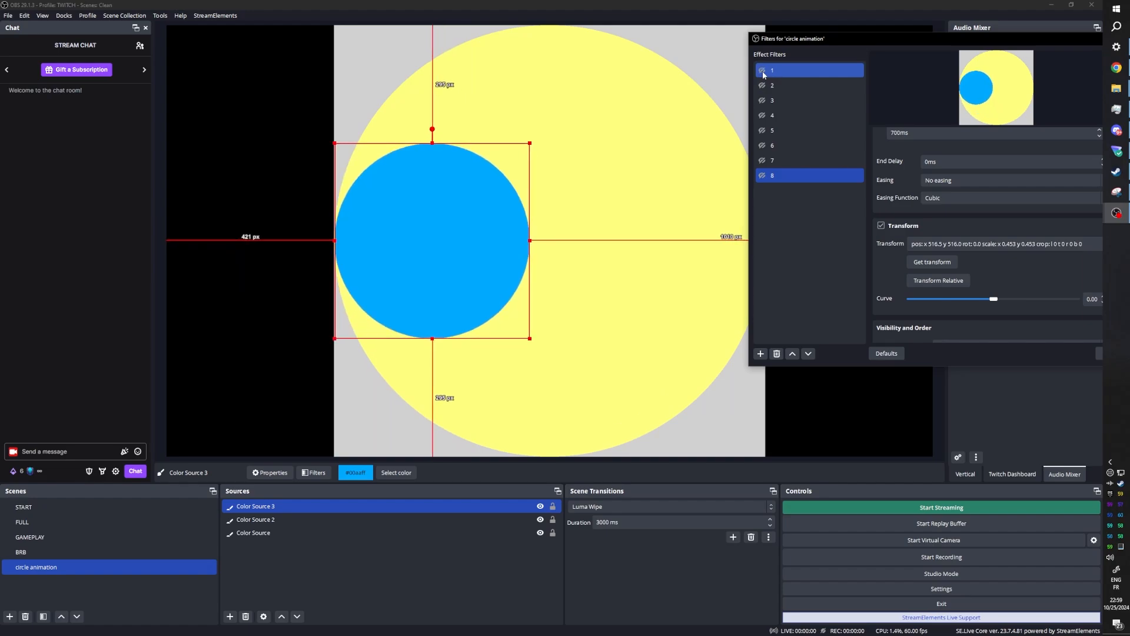
click(762, 176)
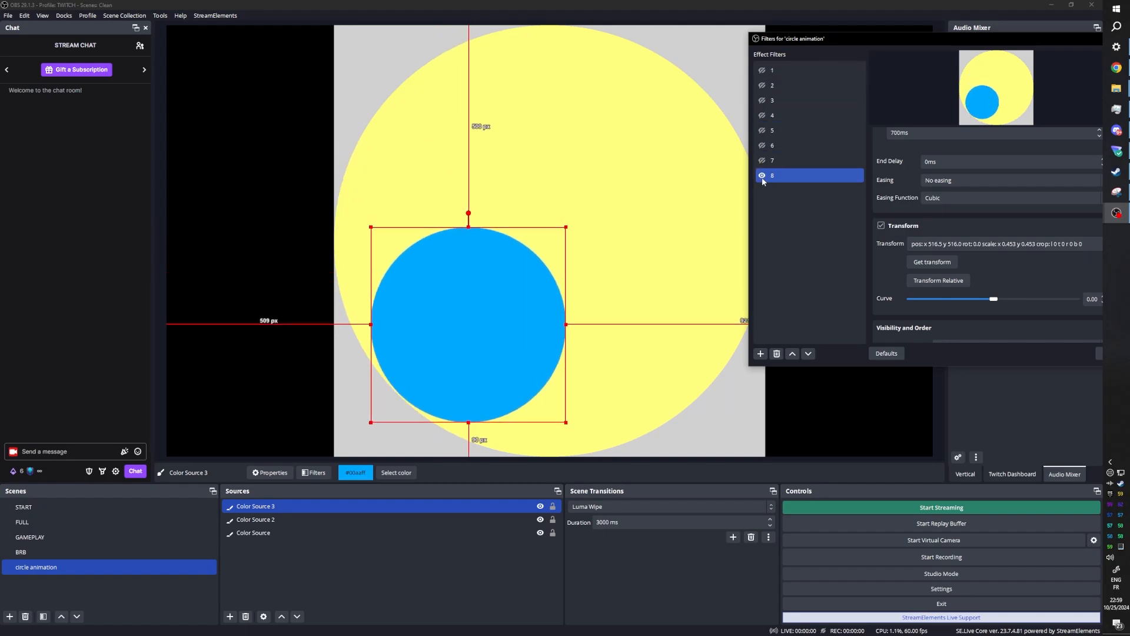
click(762, 176)
click(762, 71)
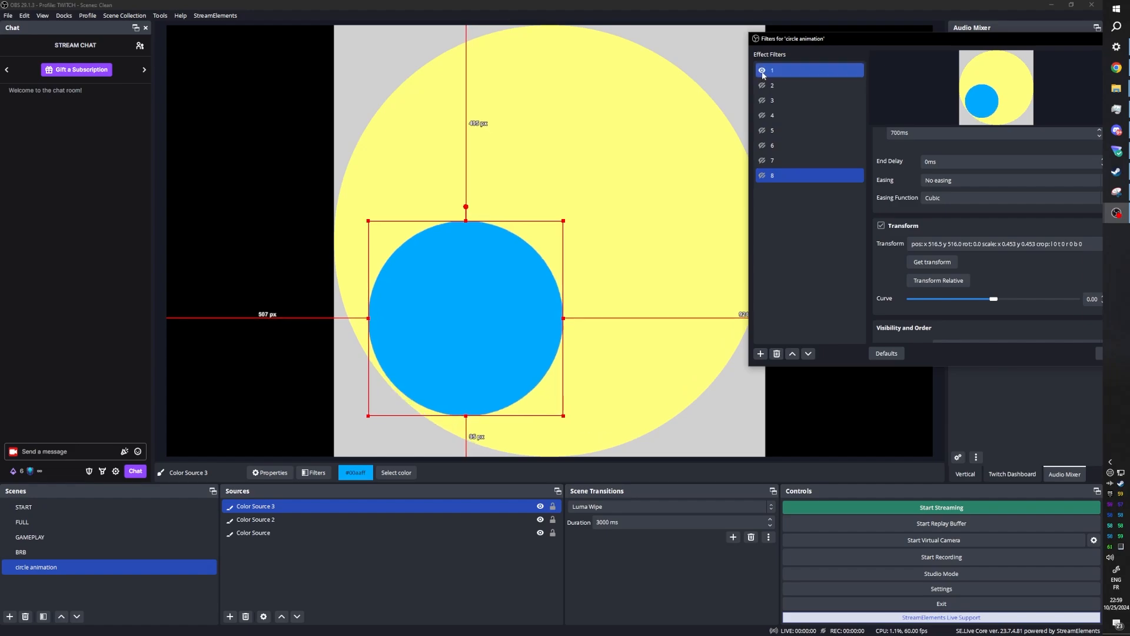
click(762, 101)
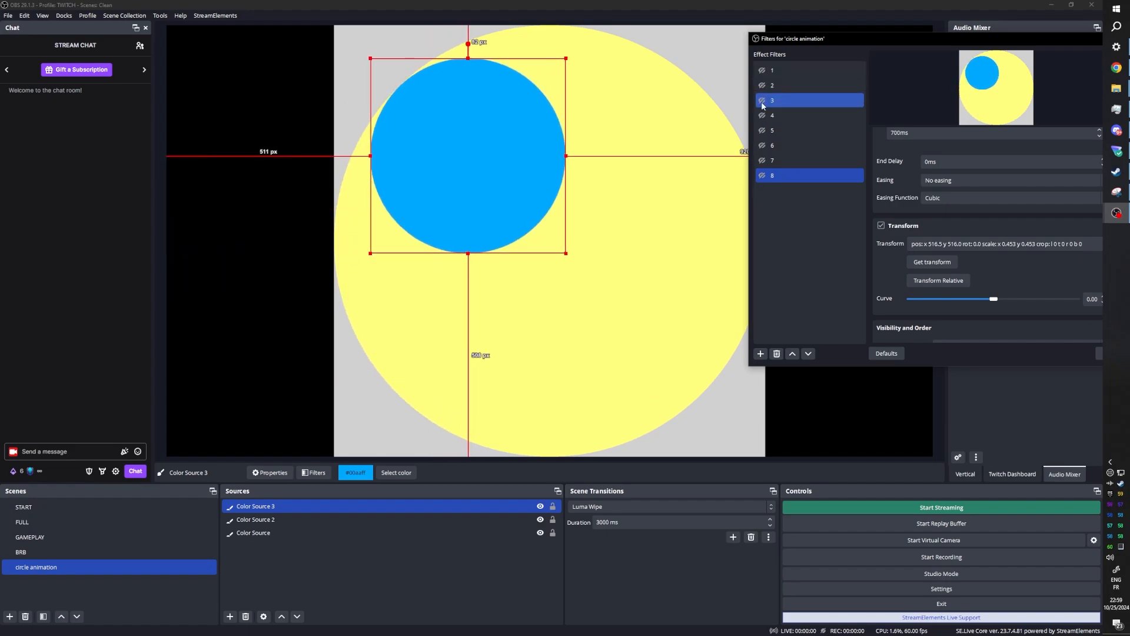
click(762, 116)
click(762, 131)
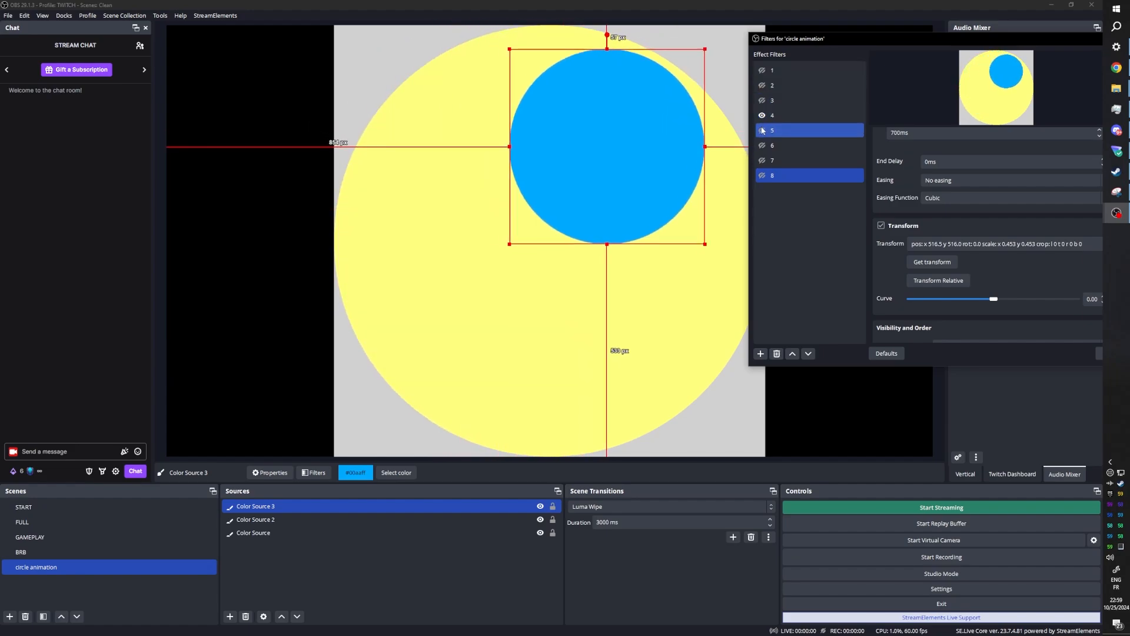
click(762, 146)
click(762, 160)
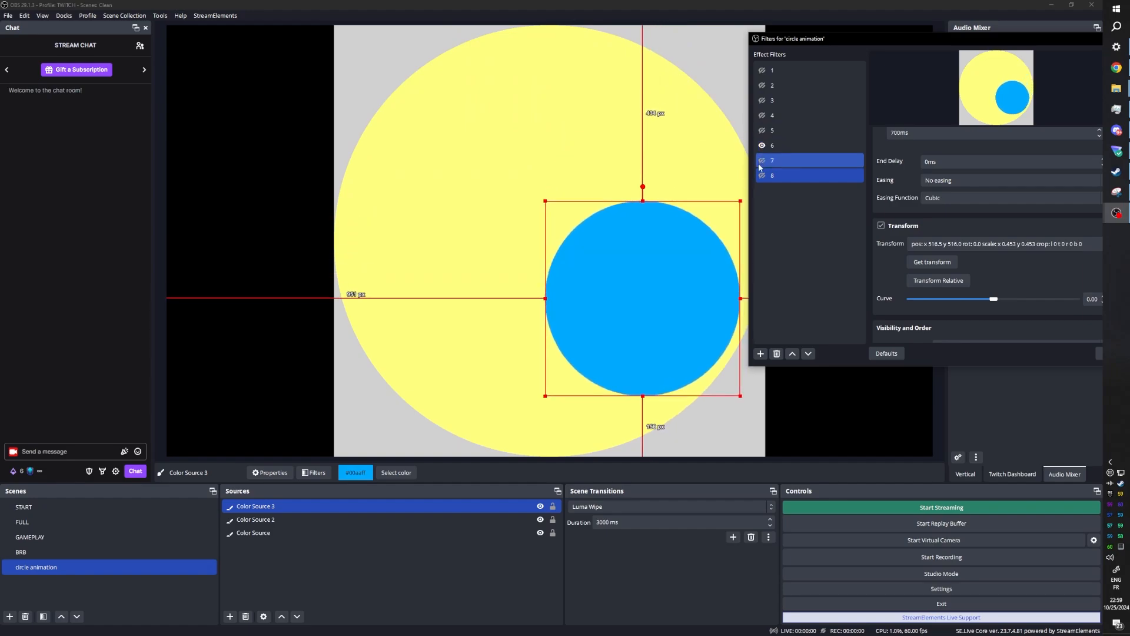
click(761, 171)
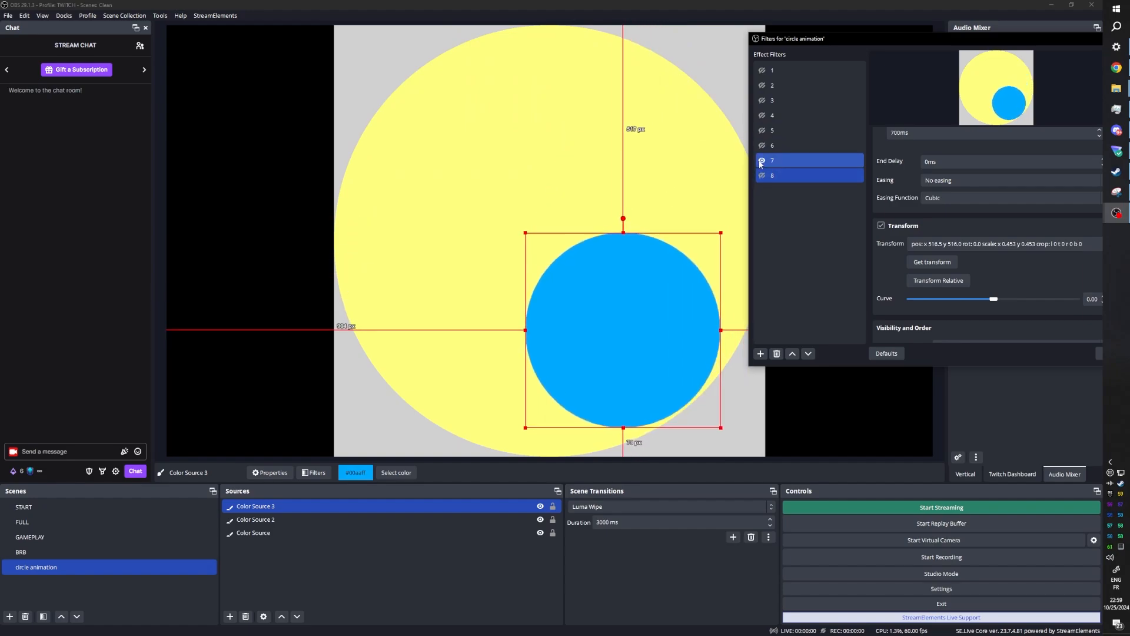
click(761, 176)
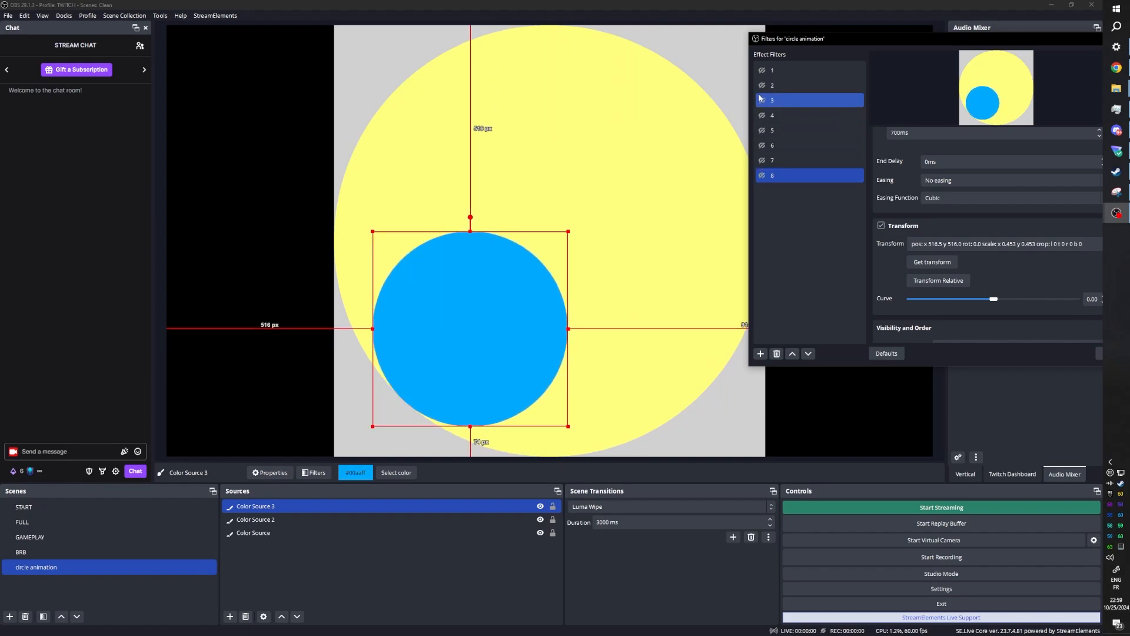
Step: Set filter 1's transform curve to 0.95 and trigger the filter to test the curved movement
click(780, 69)
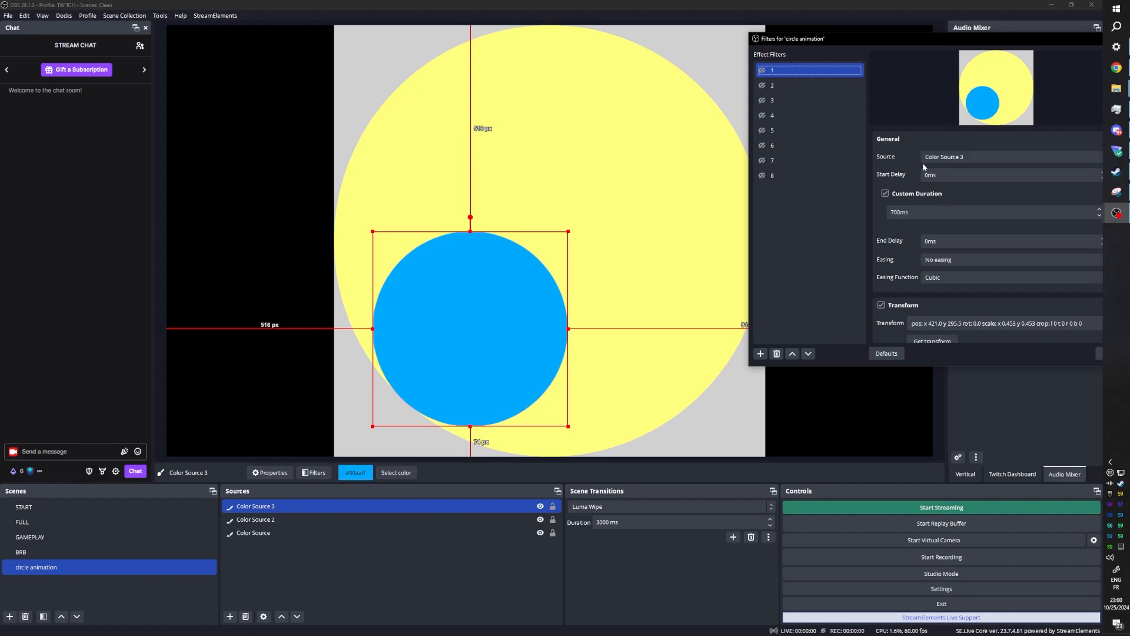
drag(934, 35, 853, 27)
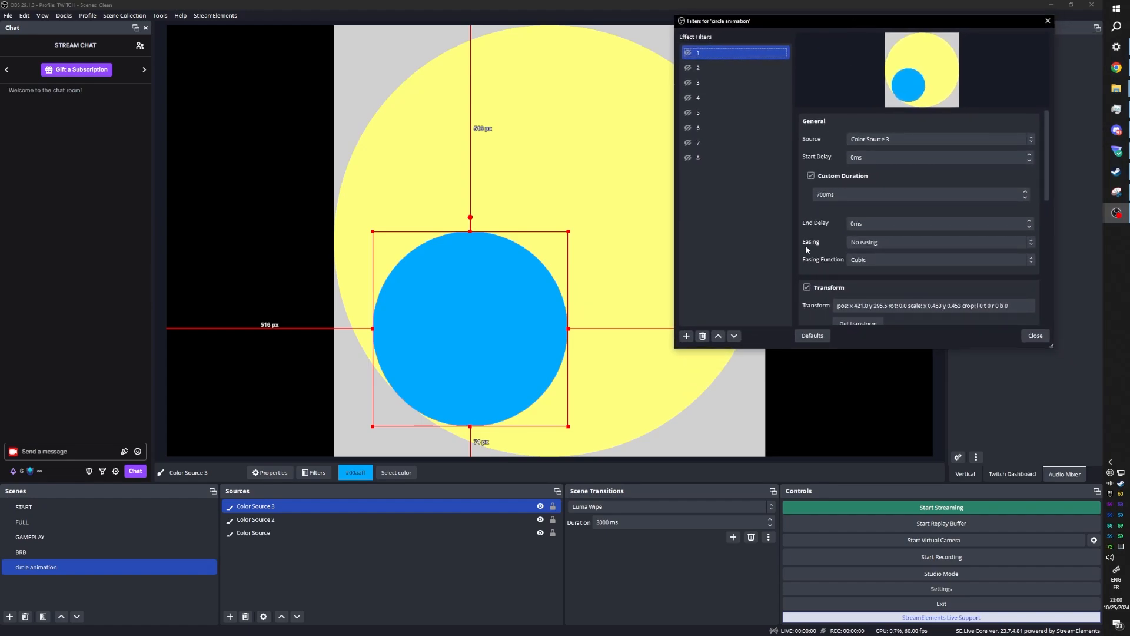
scroll(806, 244, down, 3)
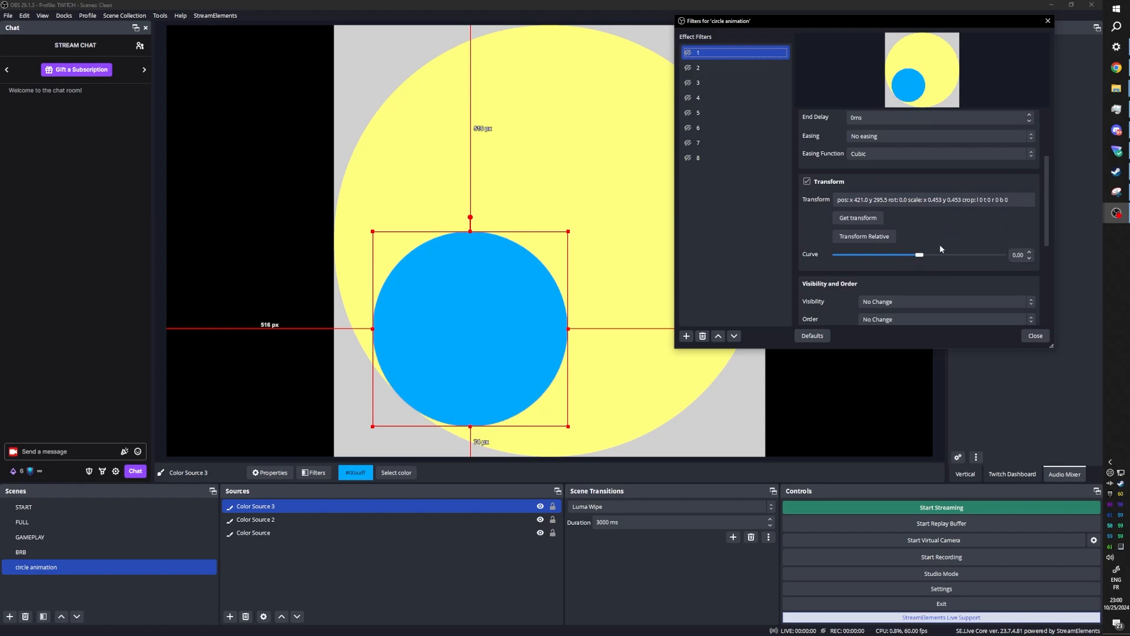
click(1018, 254)
text(9)
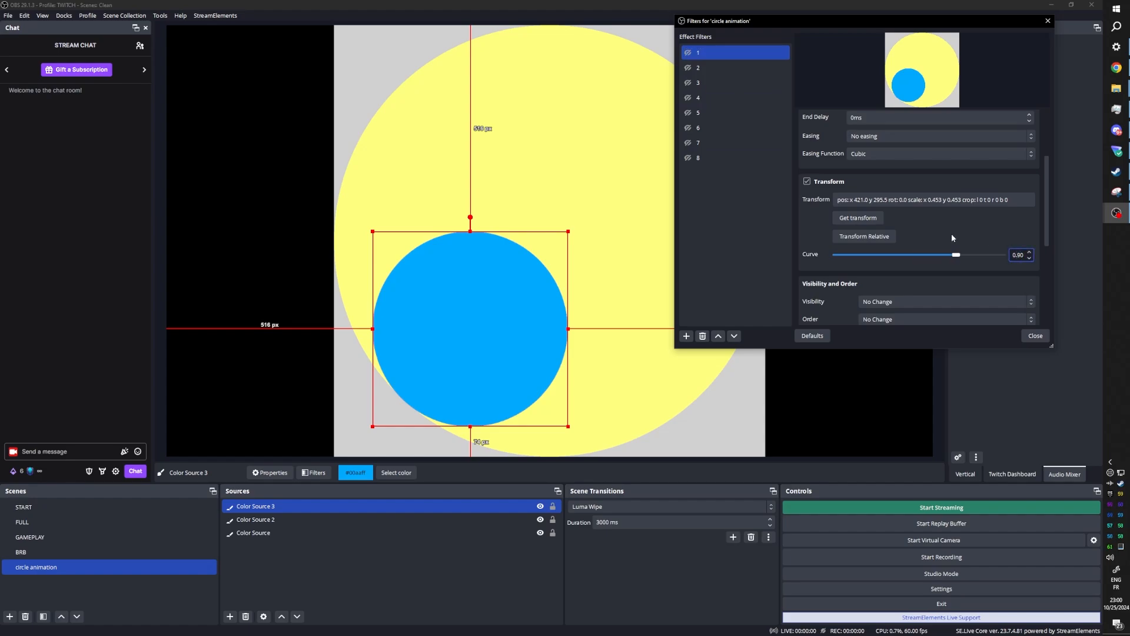
text(5)
click(689, 54)
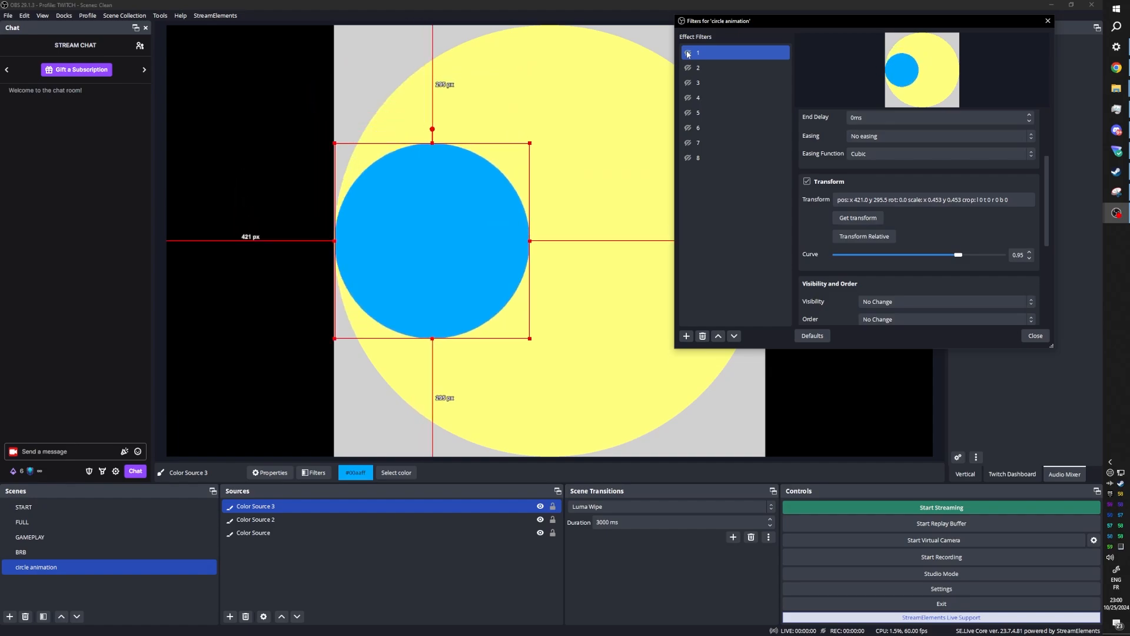
Step: Set filter 1's transform curve to 0.20 and trigger filters 1 and 2 alternately to check the movement
double_click(1018, 254)
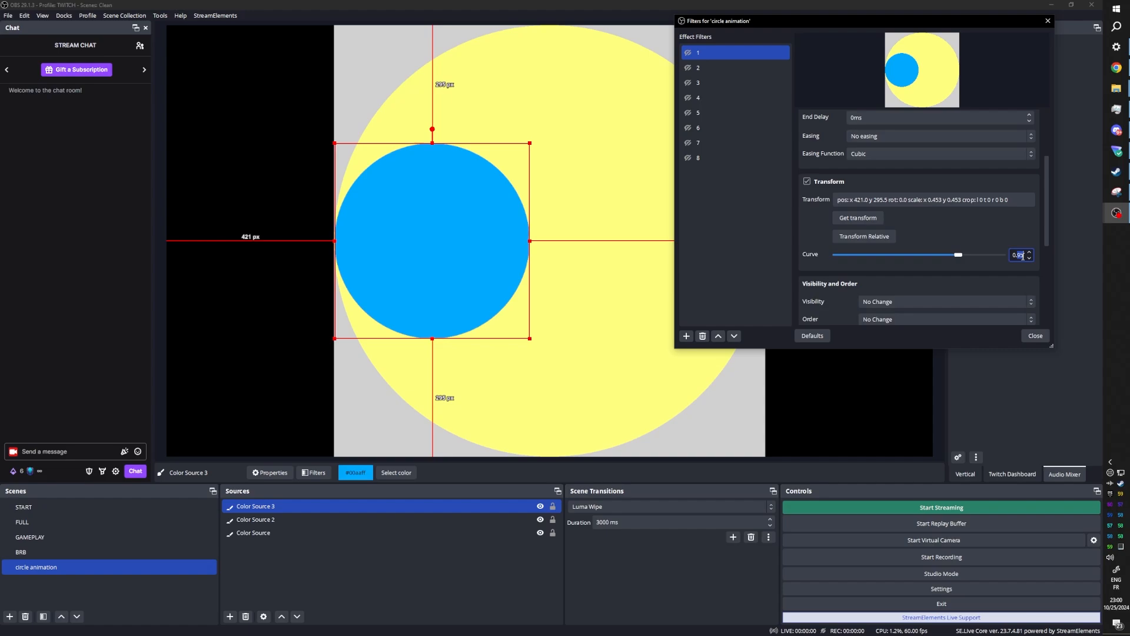
text(0.2)
click(689, 67)
click(689, 53)
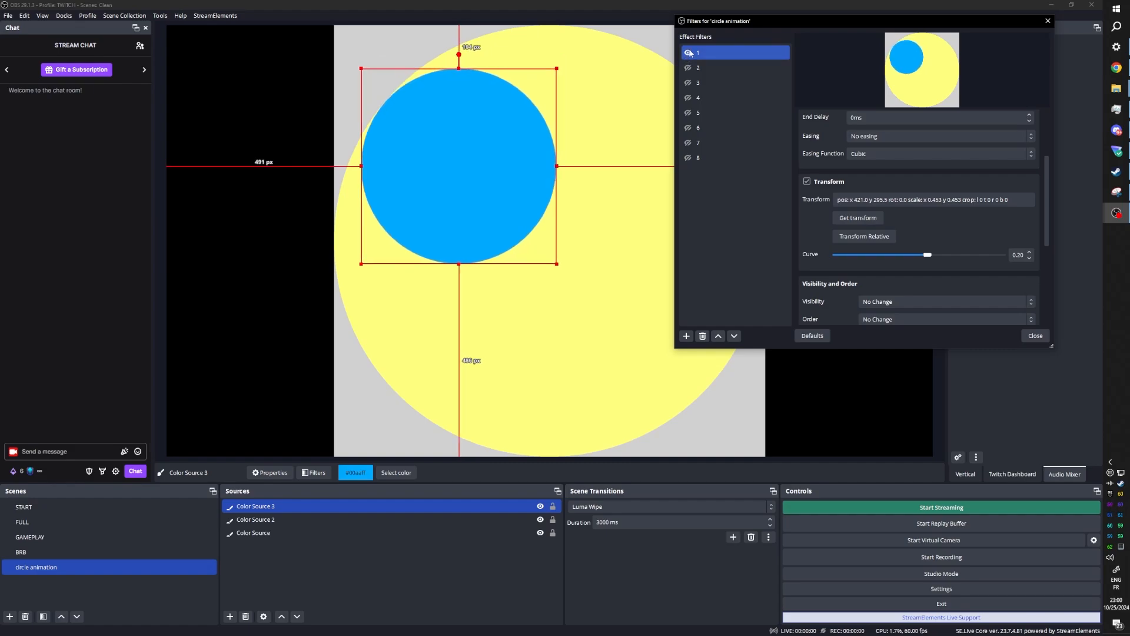
click(688, 53)
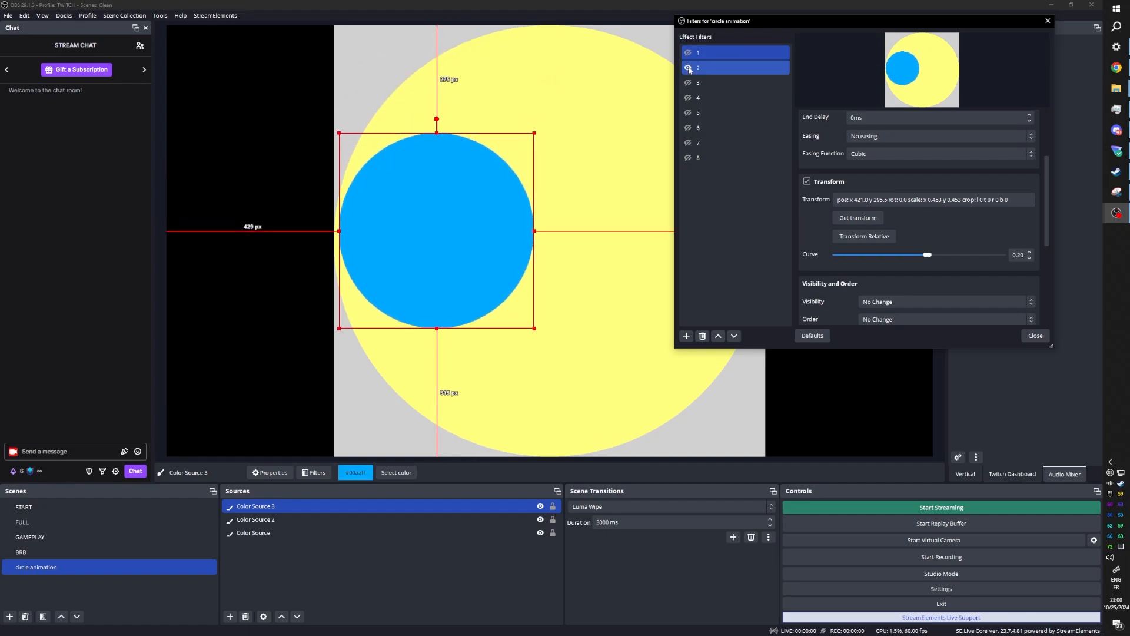
click(689, 53)
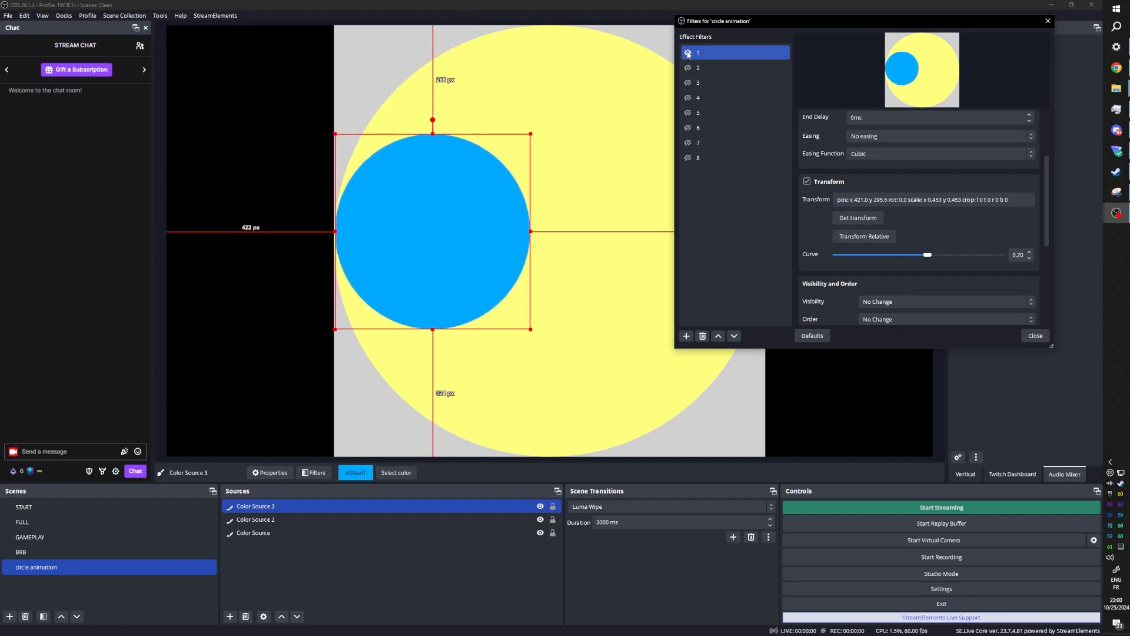
click(689, 56)
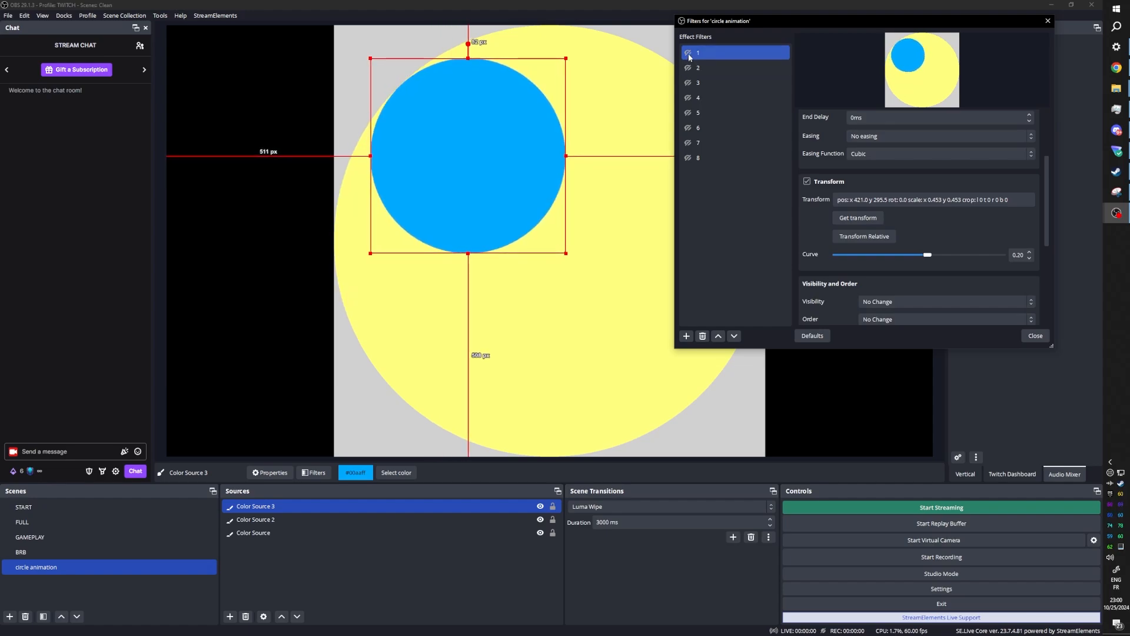
click(688, 56)
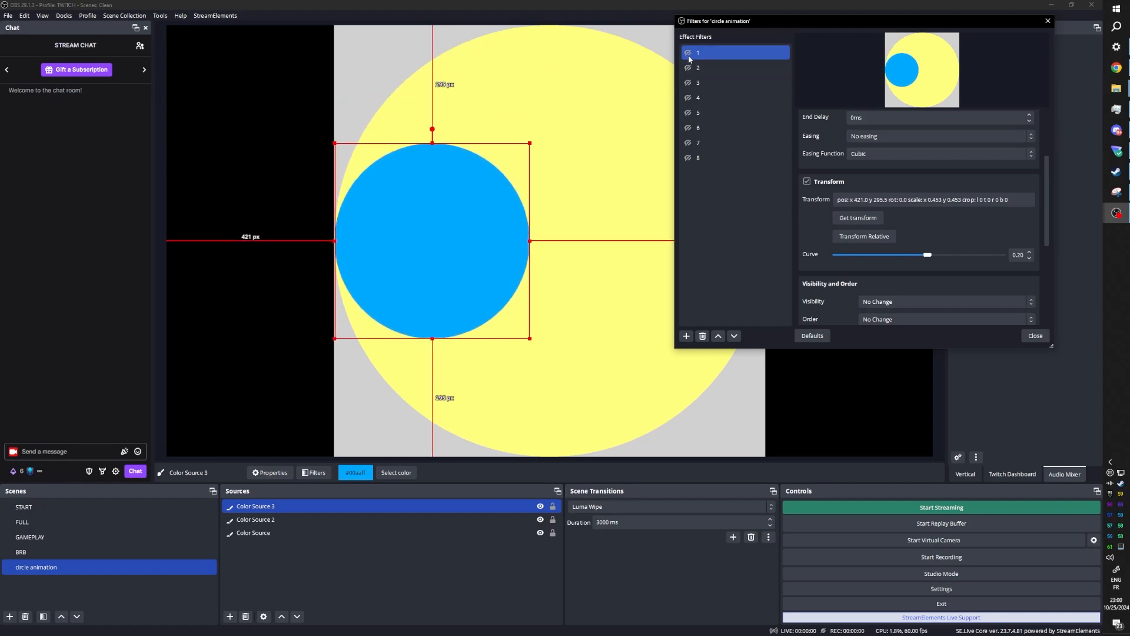
click(689, 69)
click(690, 56)
Step: Set the transform curve of filters 2, 3 and 4 to 0.20
click(704, 69)
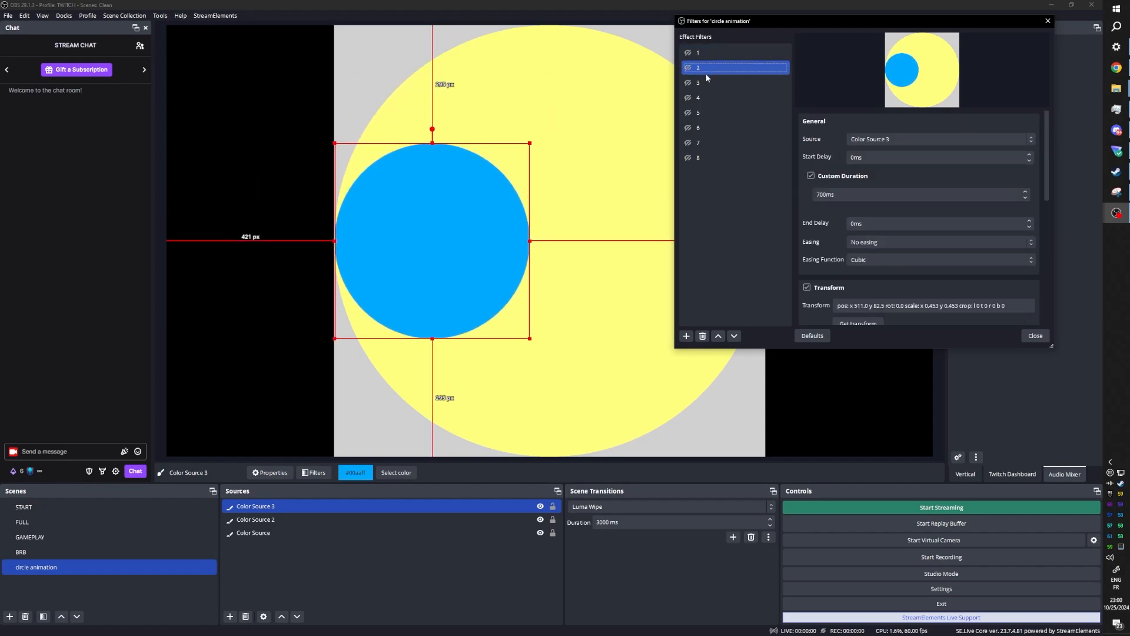
scroll(805, 213, down, 3)
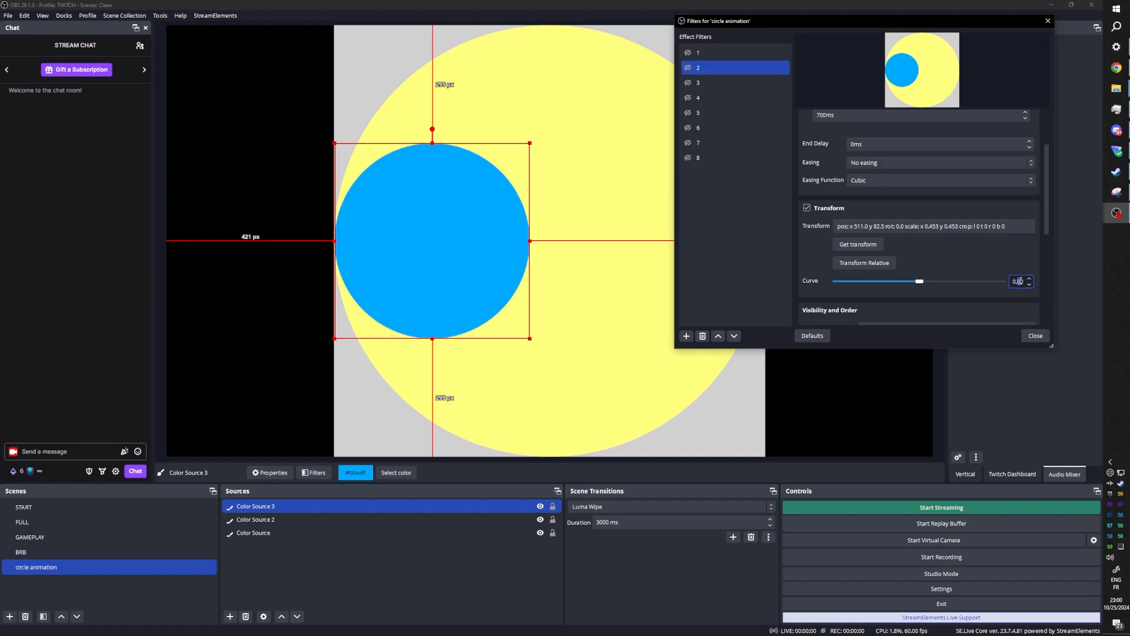
click(726, 85)
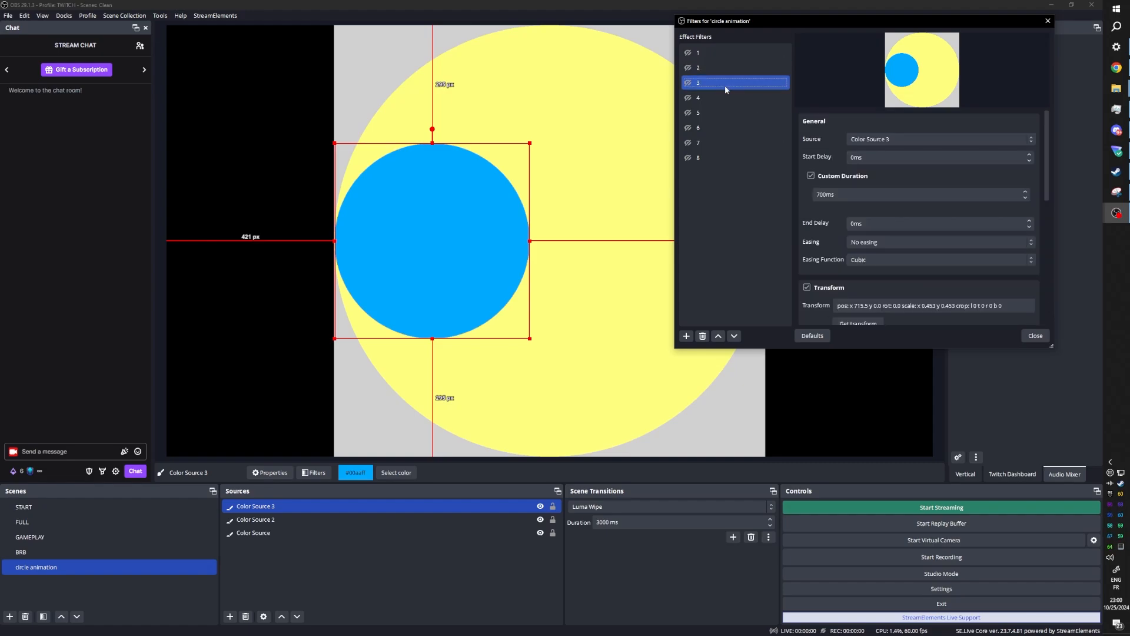
scroll(1020, 297, down, 2)
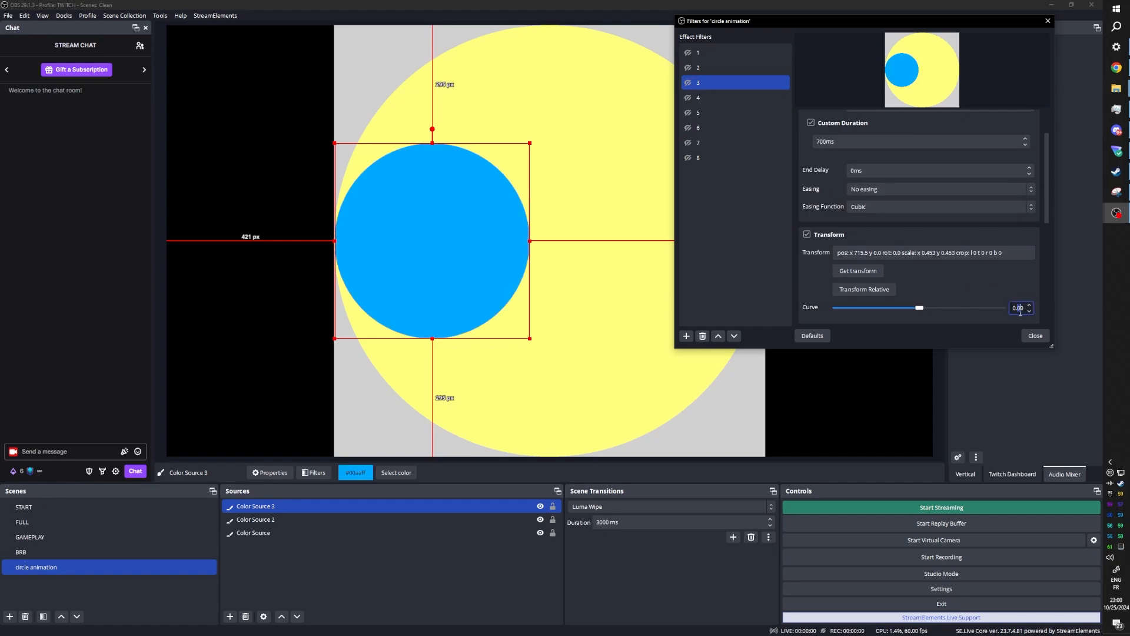
click(705, 100)
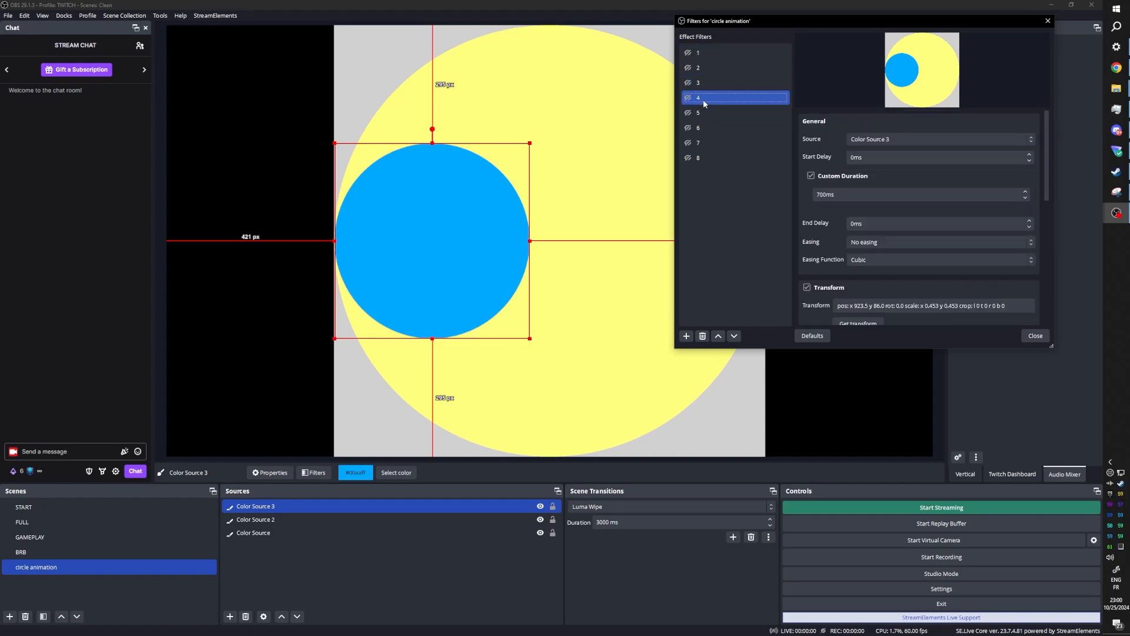
scroll(1039, 284, down, 3)
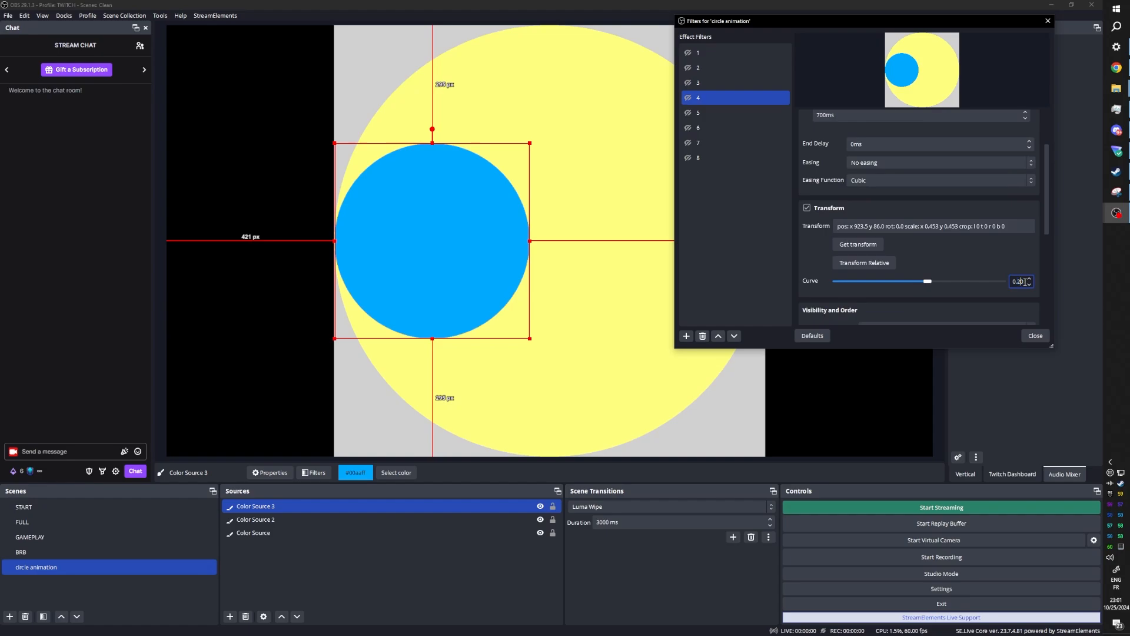
Step: Set the transform curve of filters 5, 6, 7 and 8 to 0.20
click(705, 113)
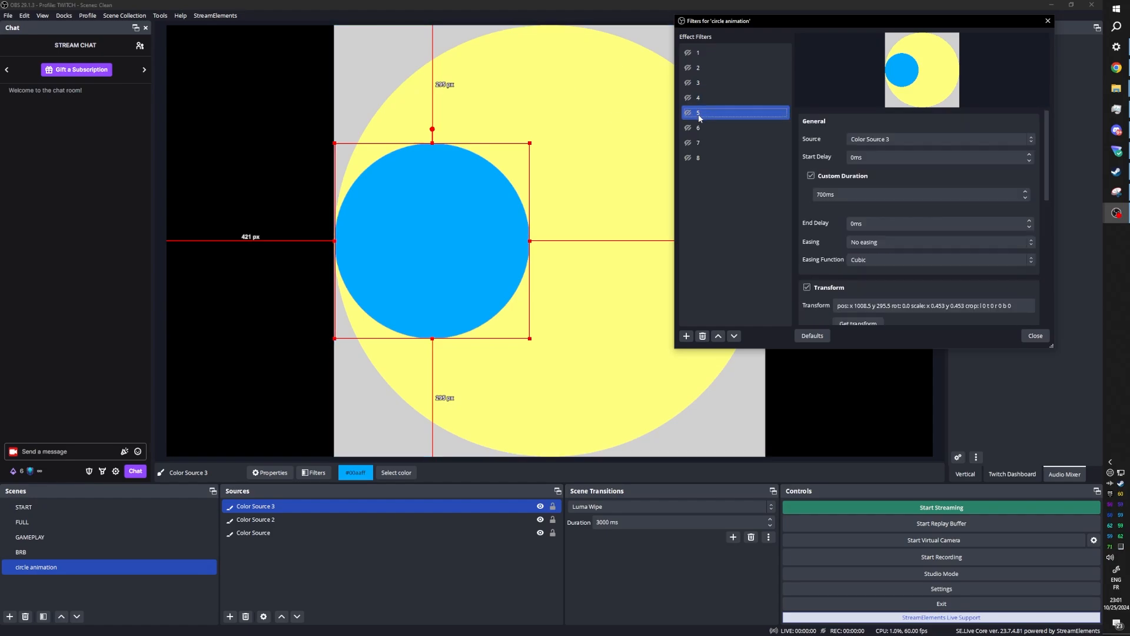
scroll(1044, 297, down, 3)
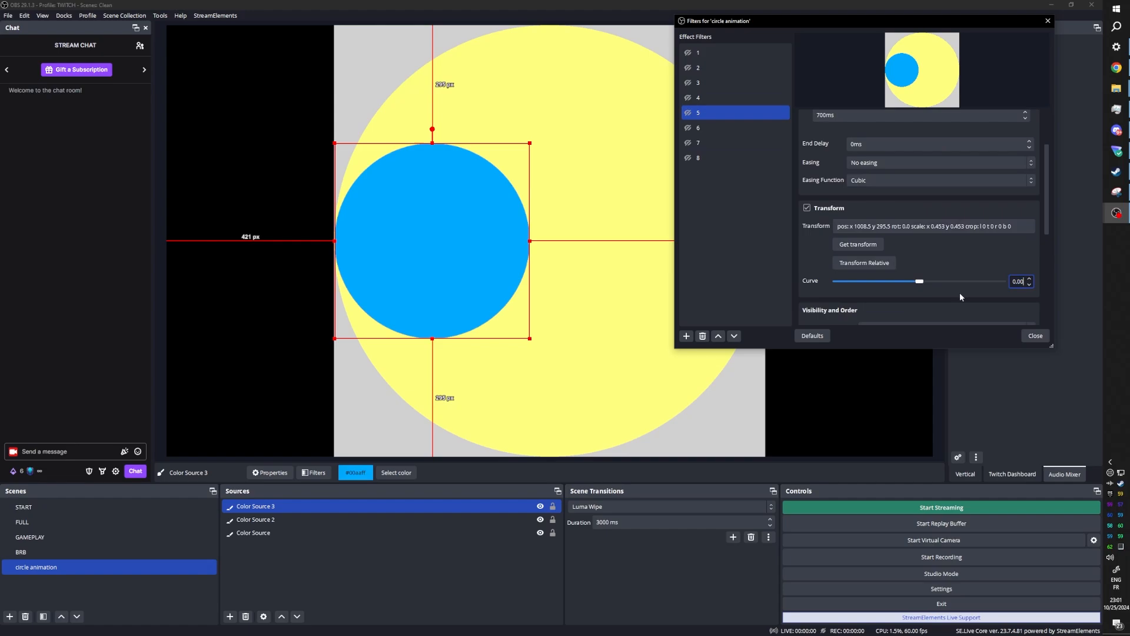
click(961, 278)
click(755, 127)
scroll(1027, 269, down, 3)
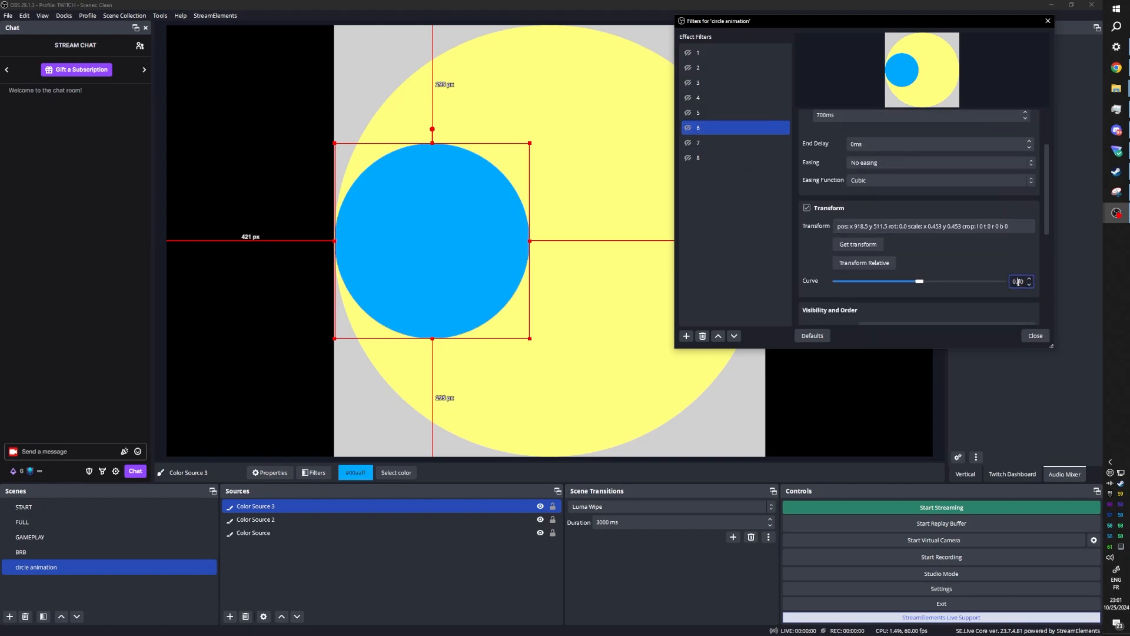
click(724, 143)
scroll(1027, 280, down, 3)
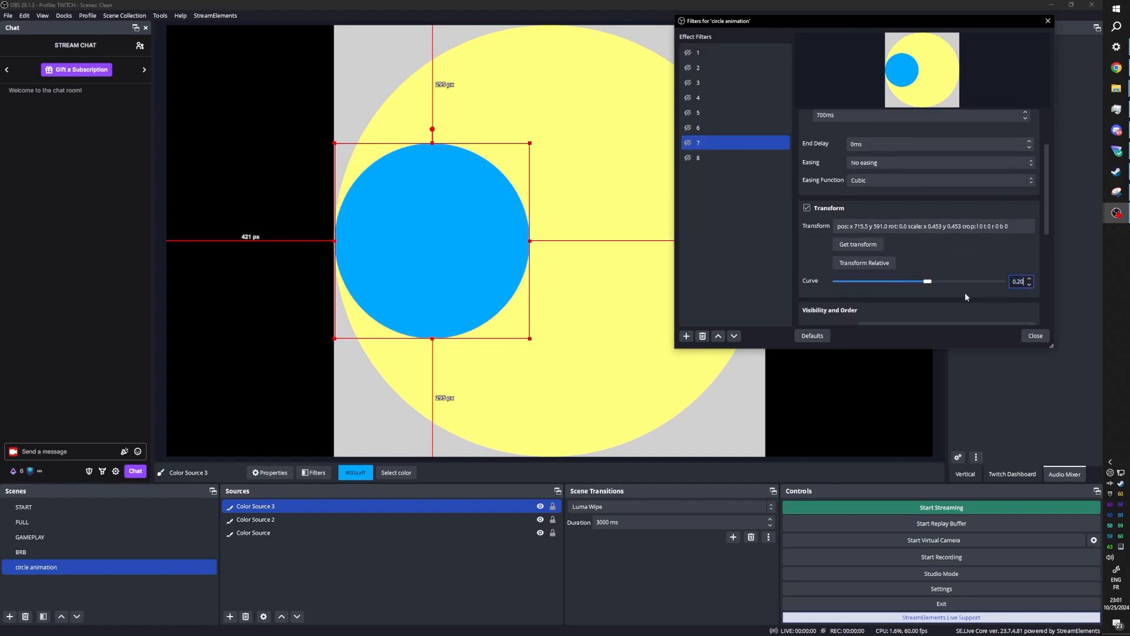
click(724, 158)
scroll(1022, 255, down, 3)
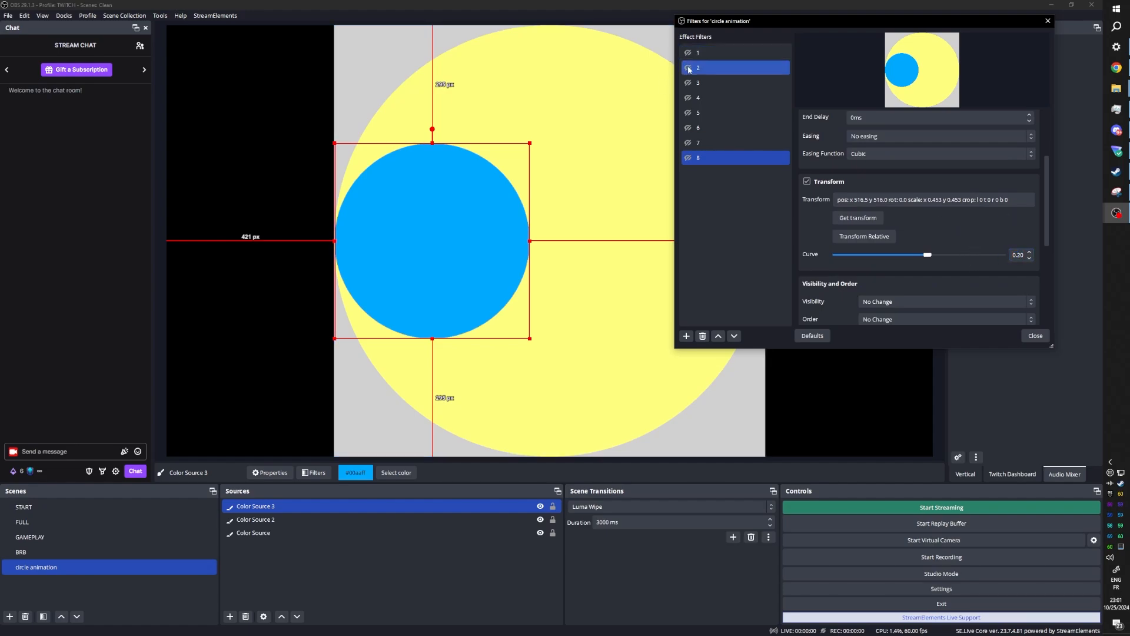
Step: Trigger filters 2 through 8 in sequence, followed by filter 1, to preview the blue circle's full curved path
click(689, 87)
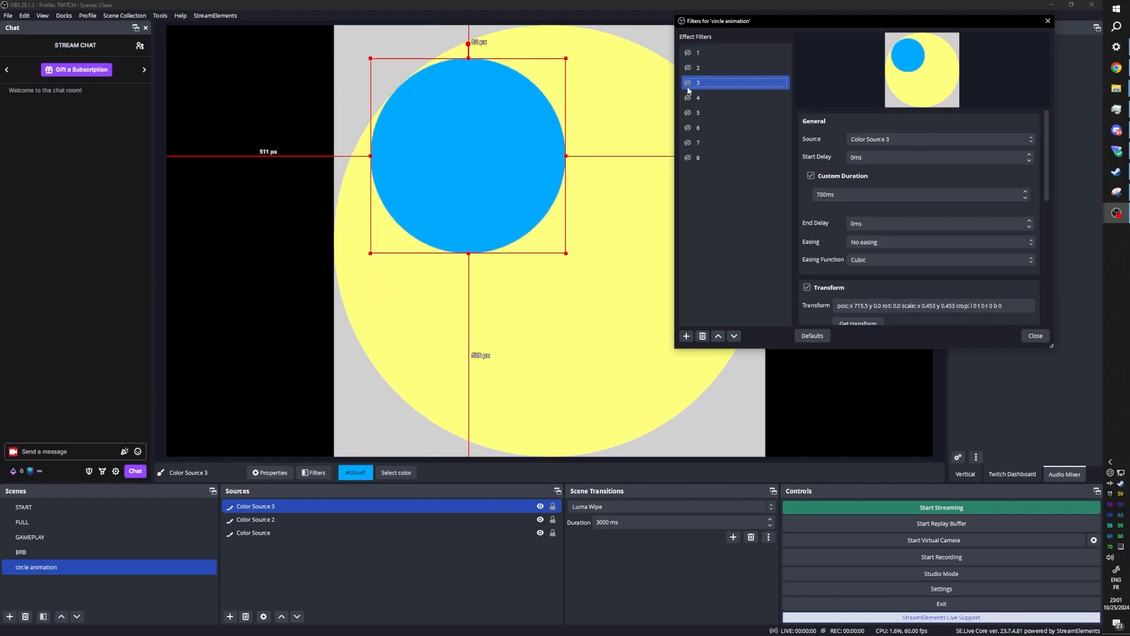
click(689, 82)
click(688, 98)
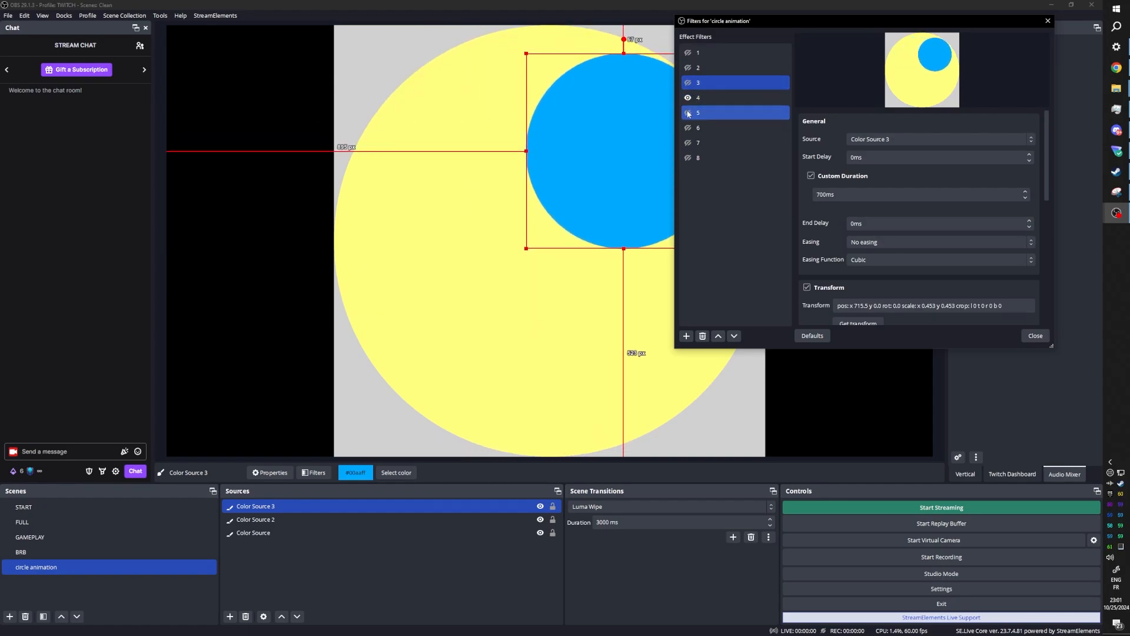
click(689, 113)
click(688, 128)
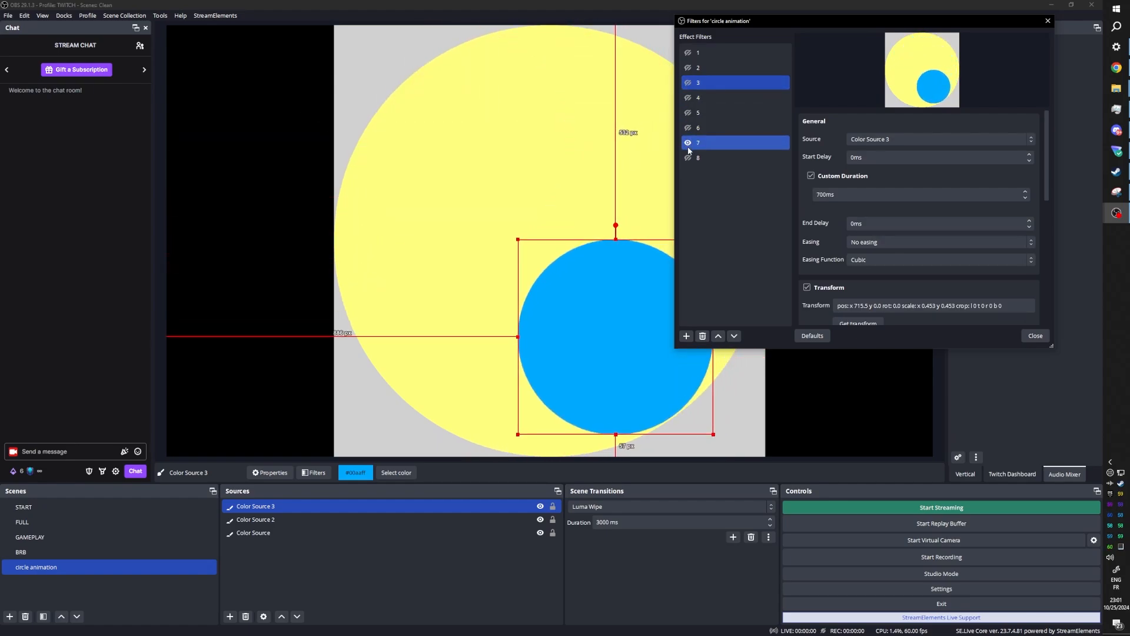
click(688, 143)
click(688, 158)
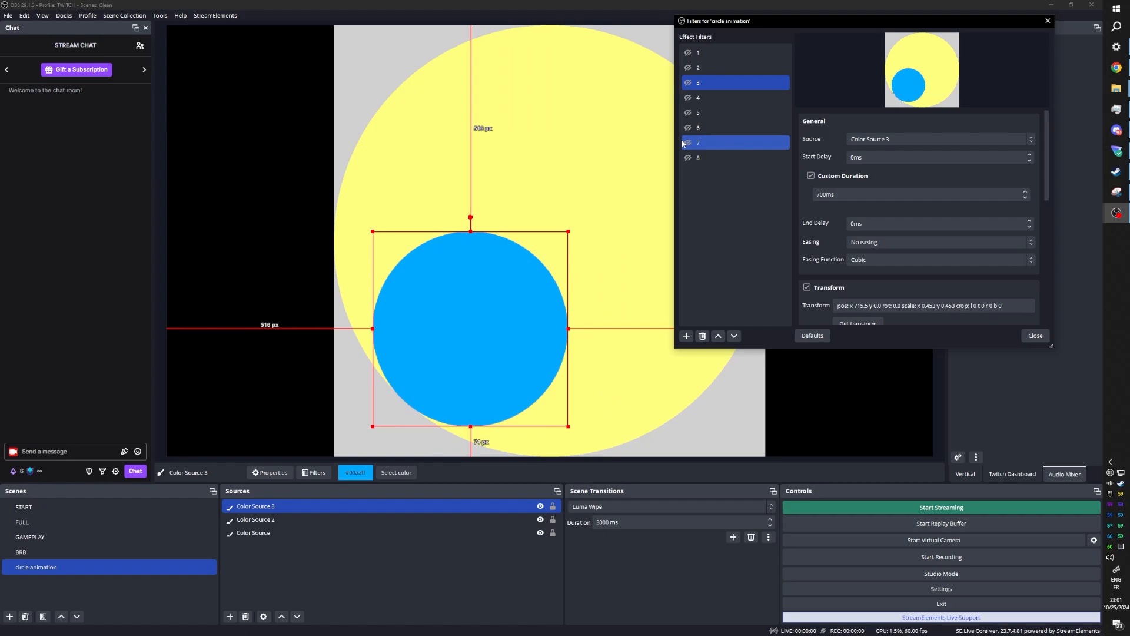
click(695, 54)
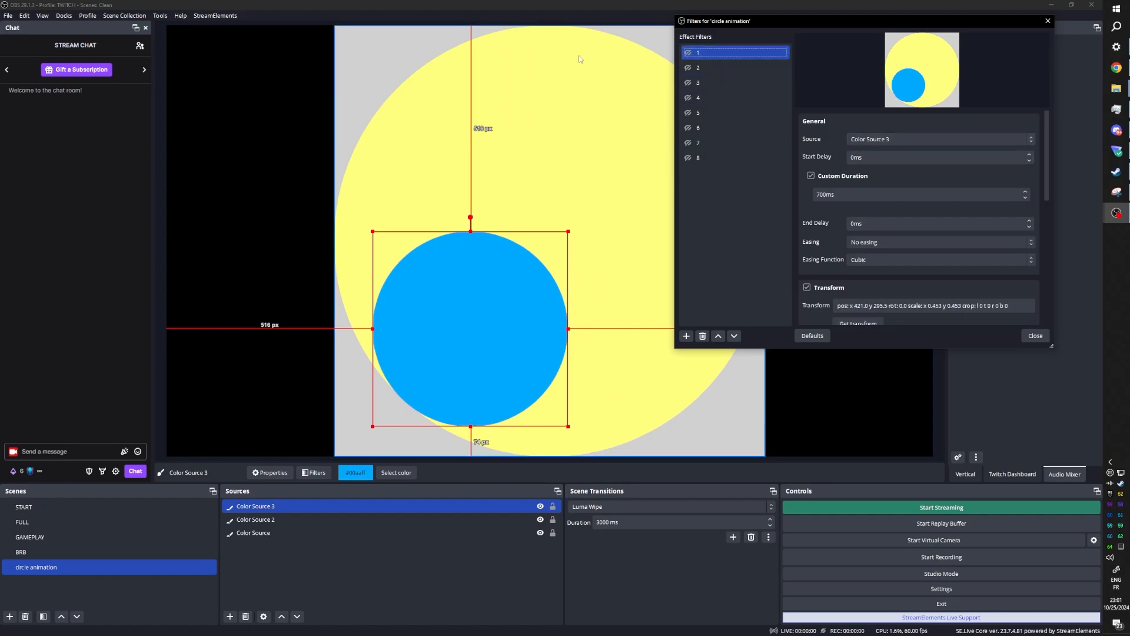
click(688, 53)
click(689, 54)
click(688, 53)
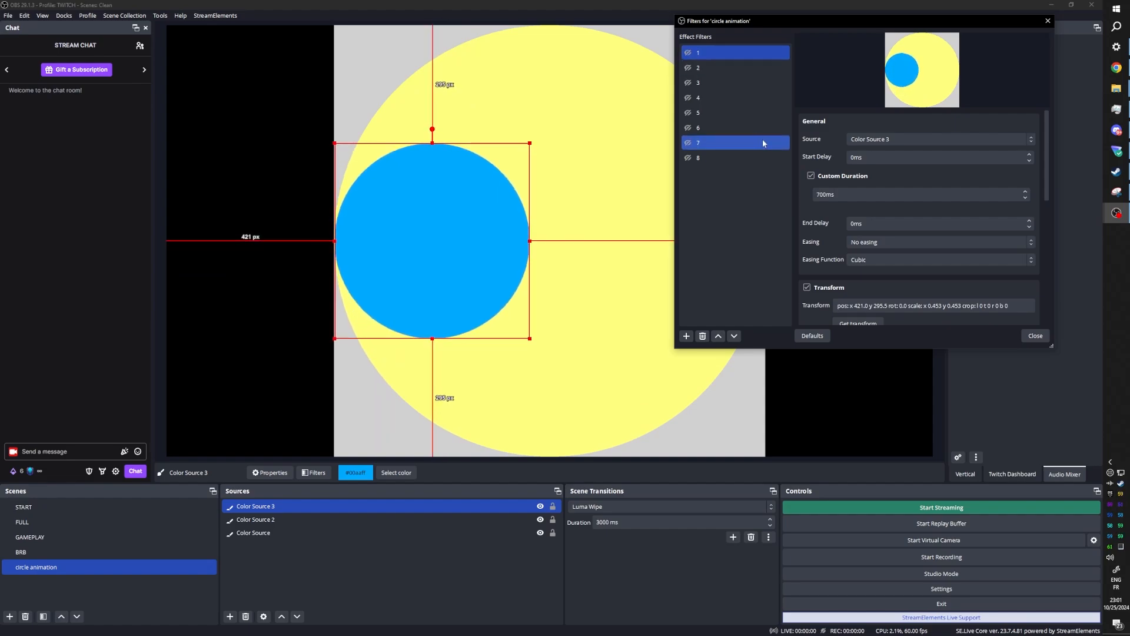
Step: Set filter 1's next move to filter 2 and filter 2's next move to filter 3
scroll(800, 137, down, 8)
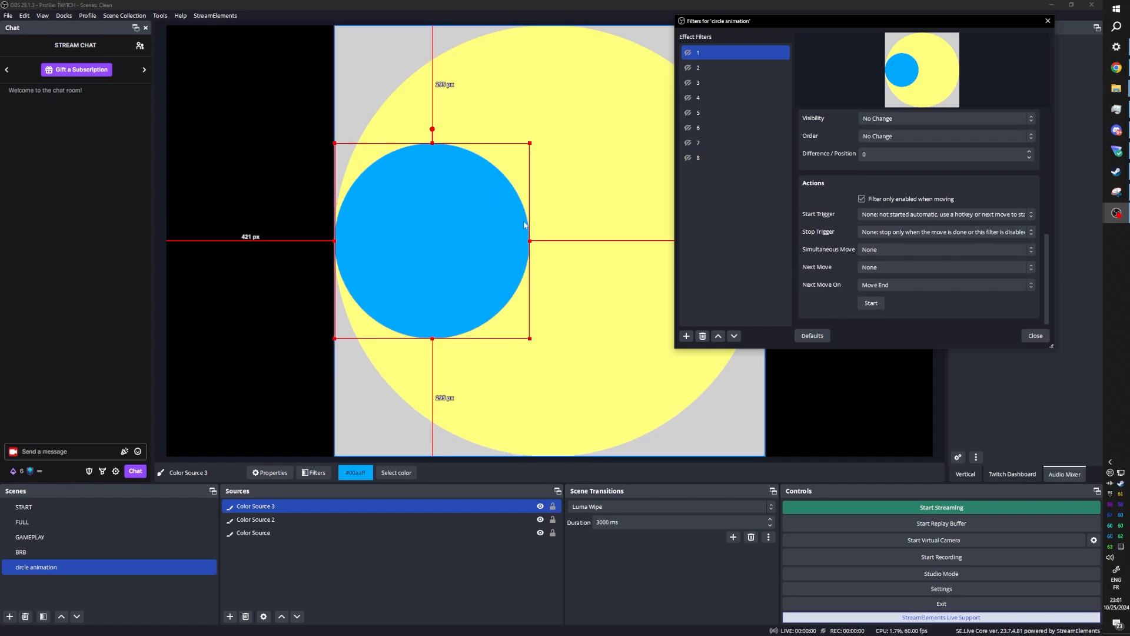
click(874, 268)
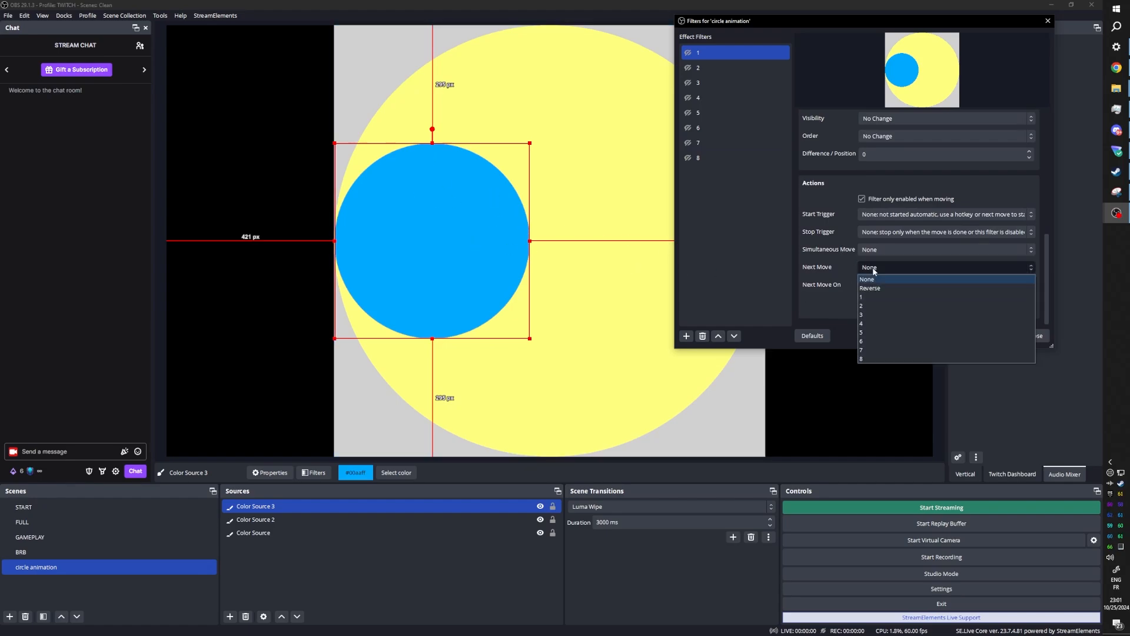
click(874, 306)
click(714, 67)
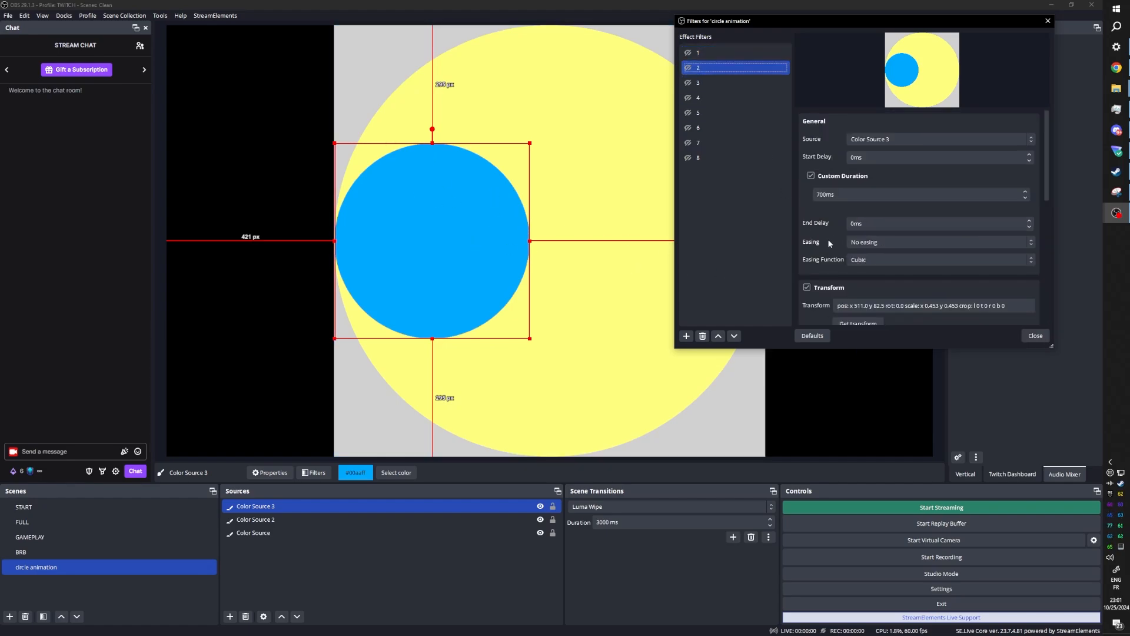
scroll(797, 213, down, 6)
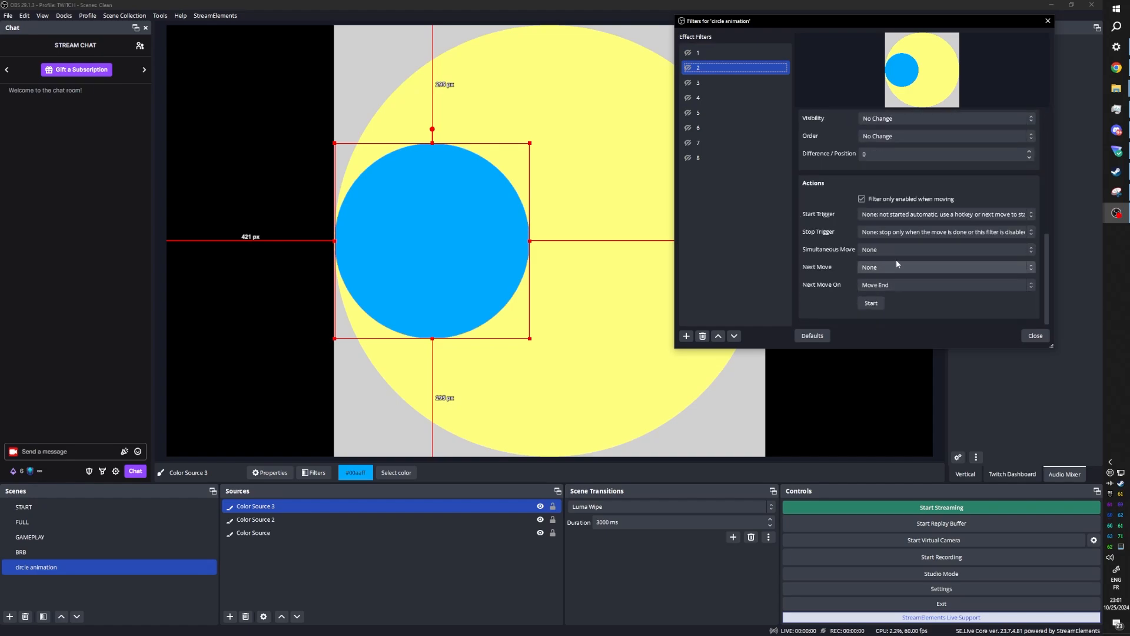
click(895, 266)
click(876, 312)
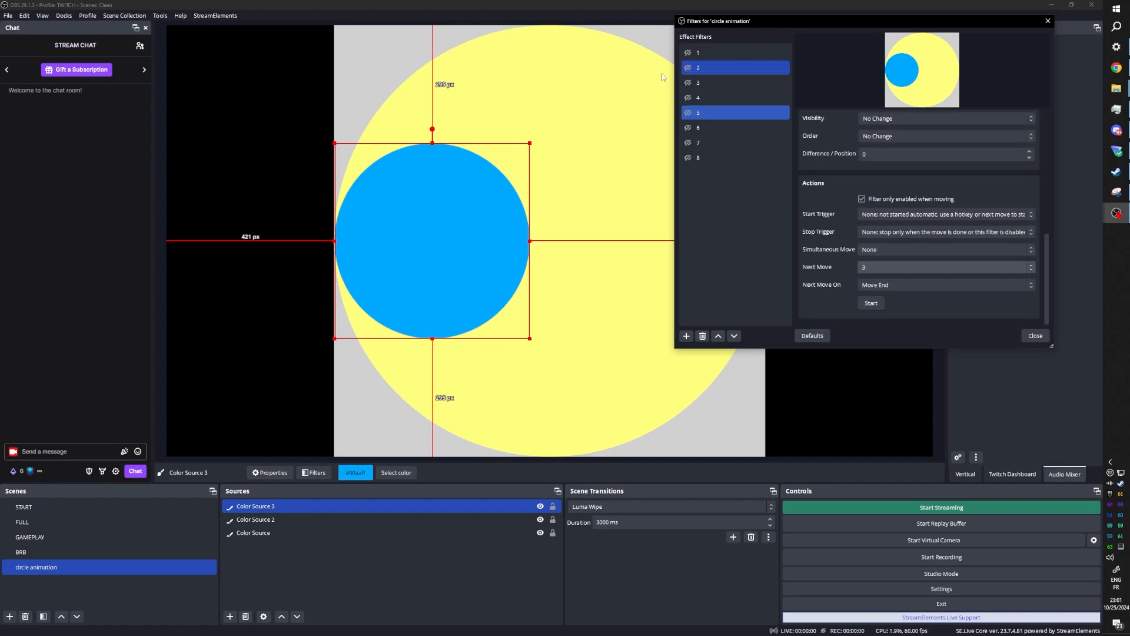
Step: Set filter 3's next move to filter 4 and filter 4's next move to filter 5
click(702, 83)
scroll(802, 244, down, 5)
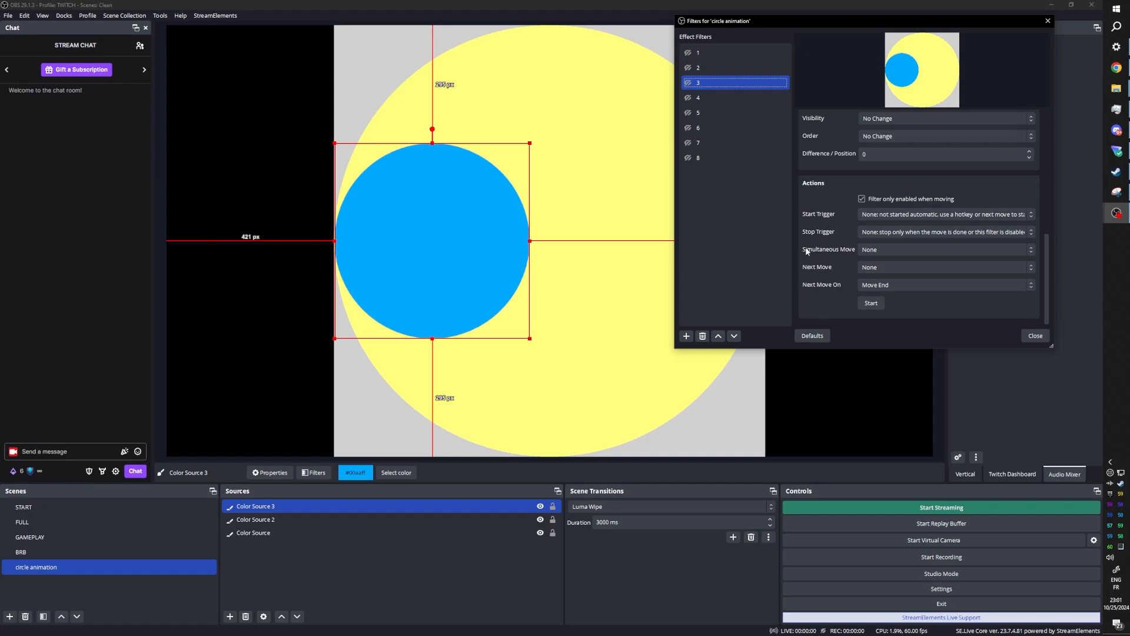
click(880, 268)
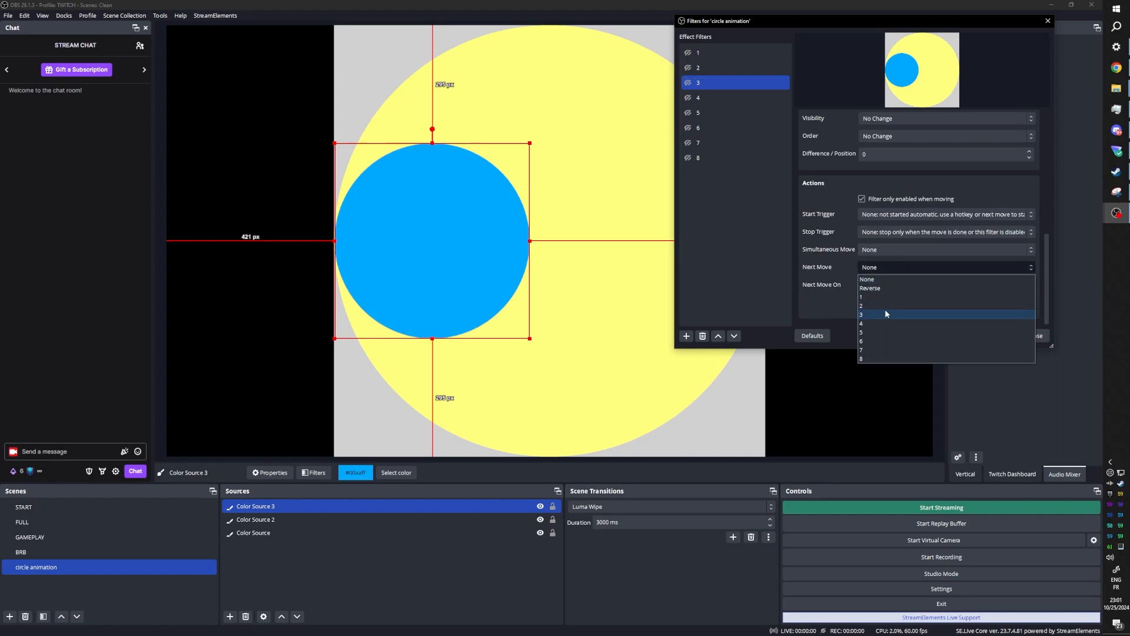
click(880, 323)
click(735, 101)
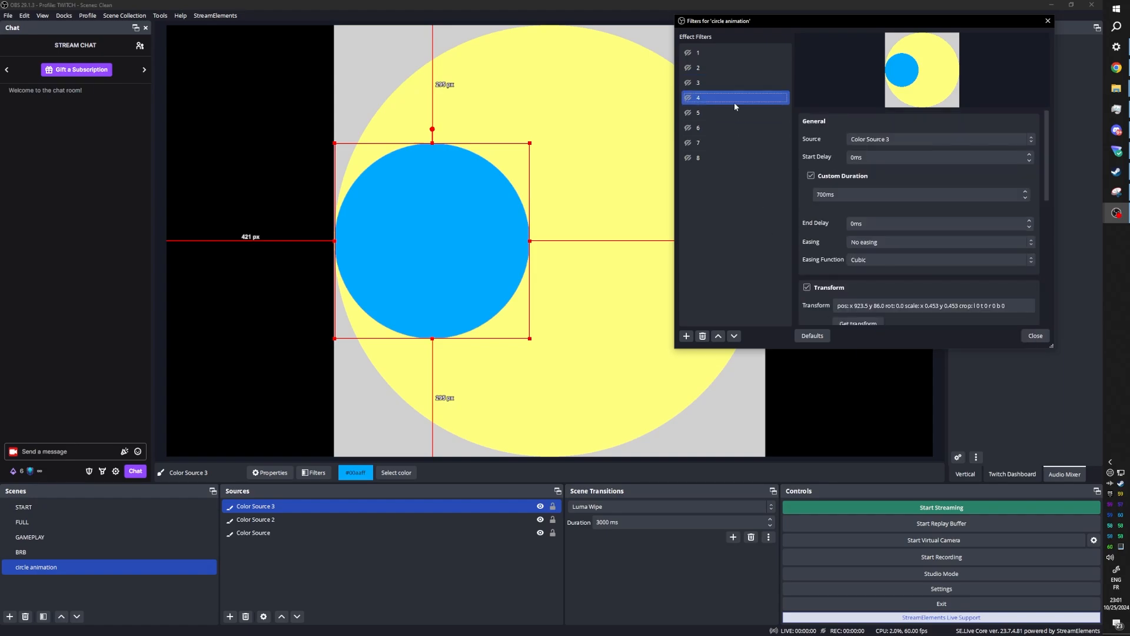
scroll(800, 247, down, 6)
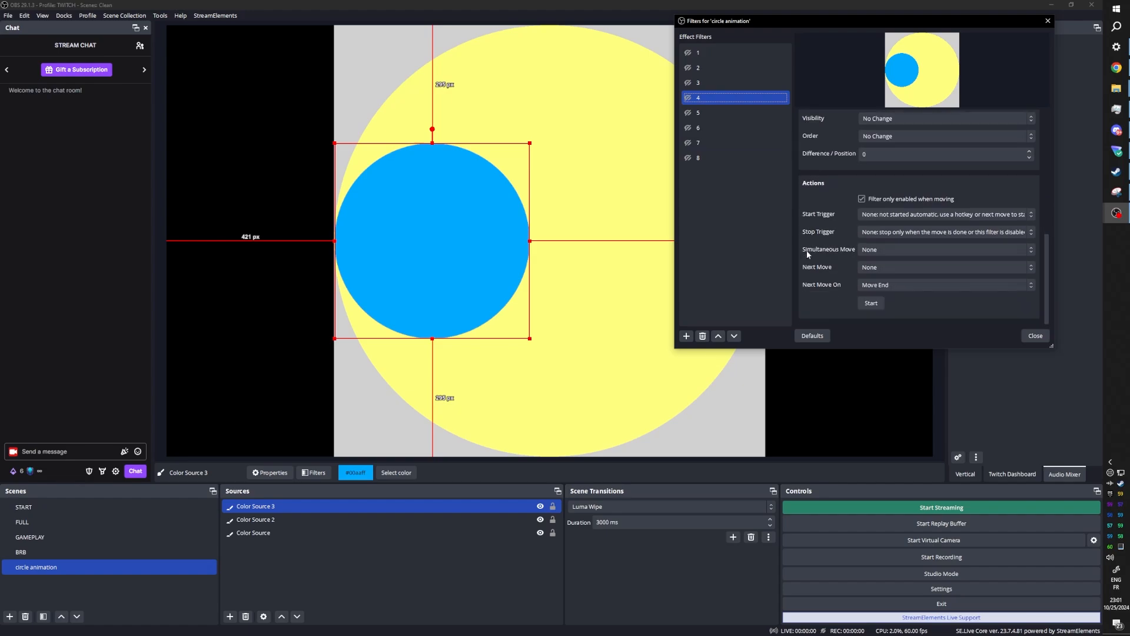
click(879, 269)
click(875, 327)
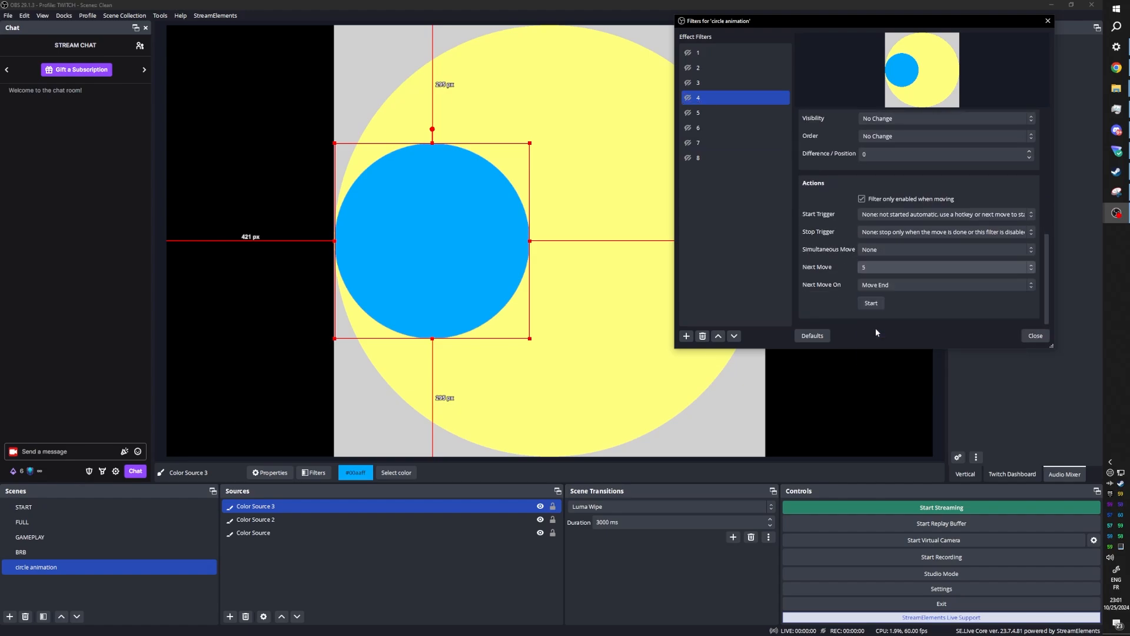
Step: Set filter 5's next move to filter 6 and filter 6's next move to filter 7
click(711, 113)
scroll(798, 242, down, 6)
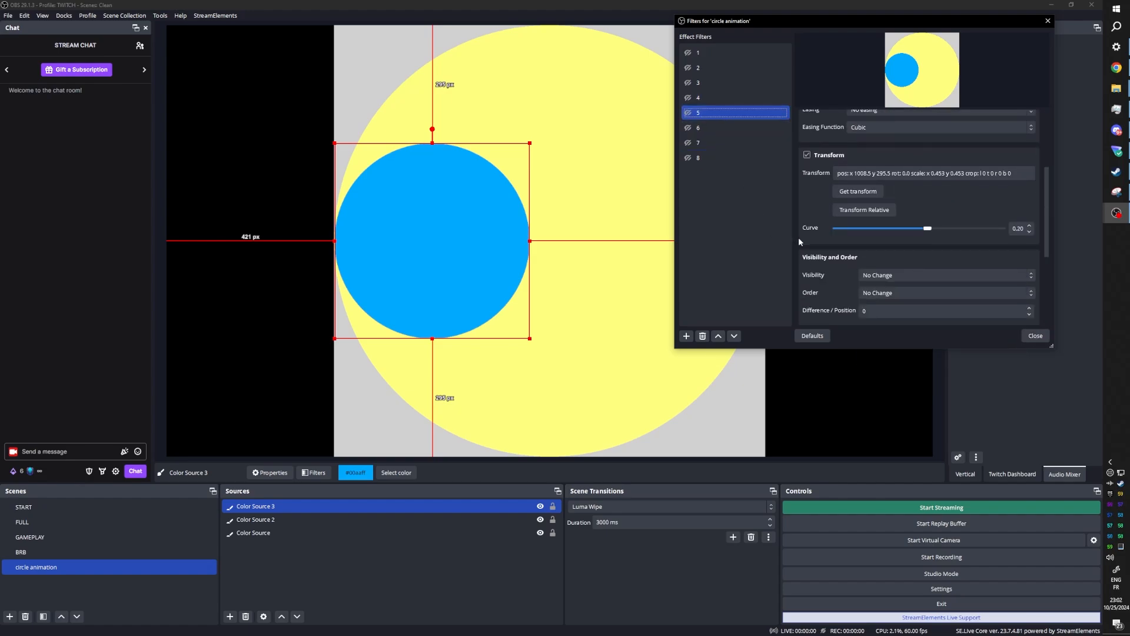
click(878, 268)
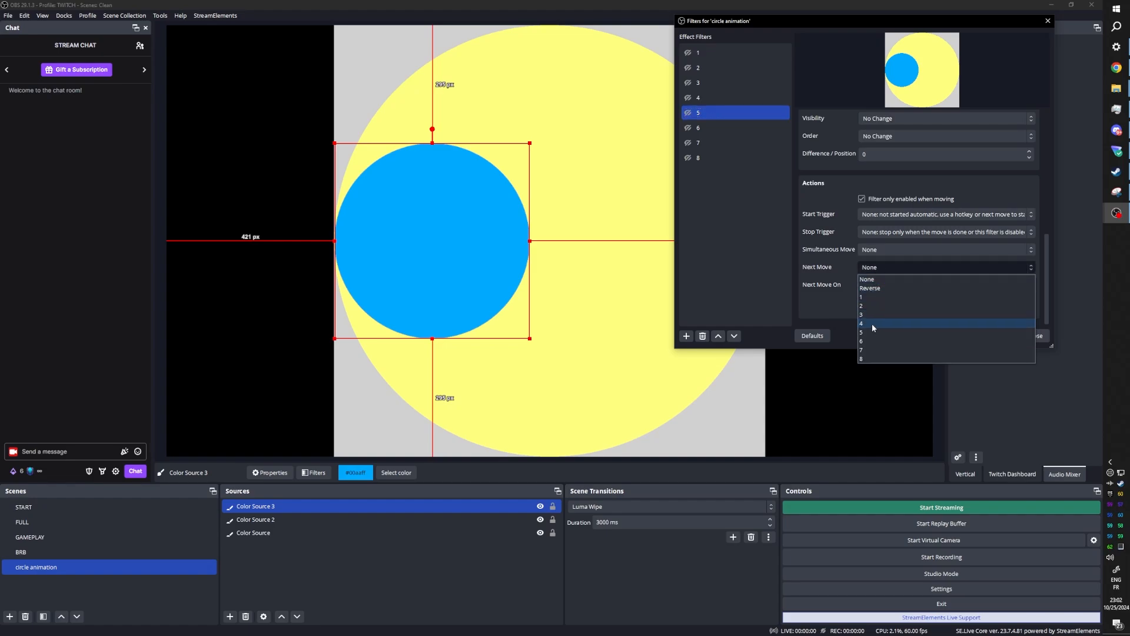
click(872, 338)
click(712, 127)
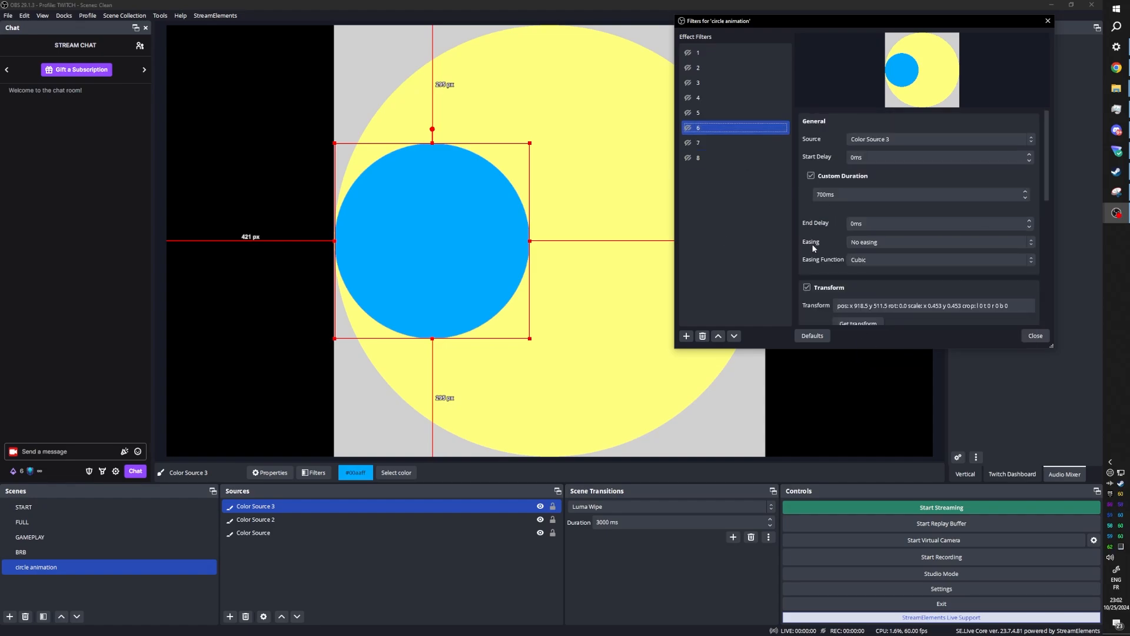
scroll(857, 281, down, 6)
click(865, 267)
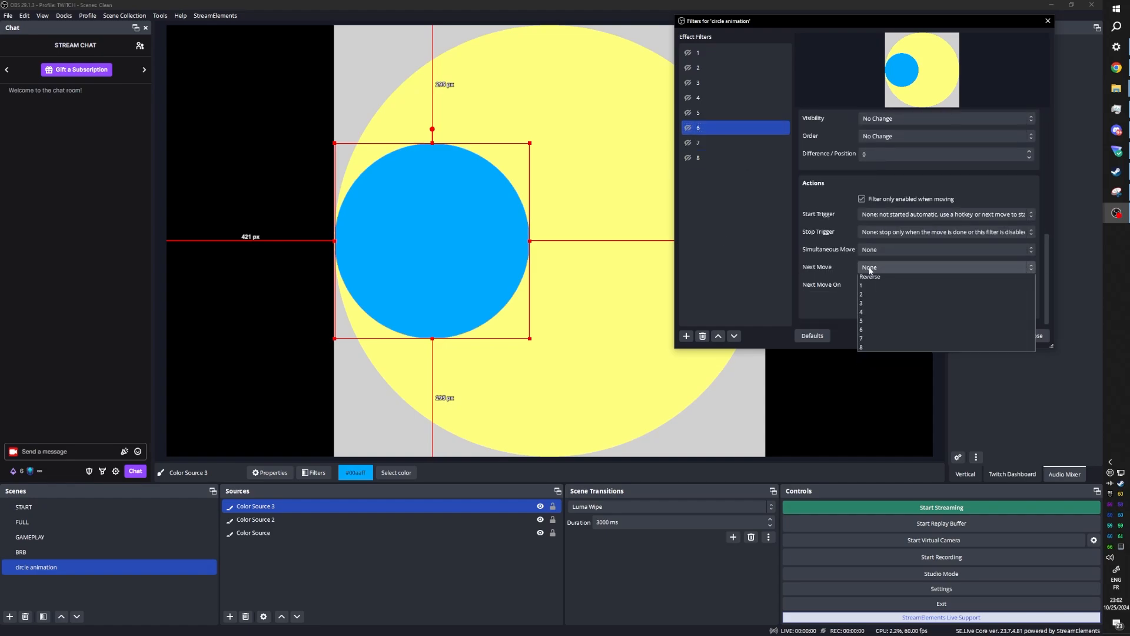
click(869, 350)
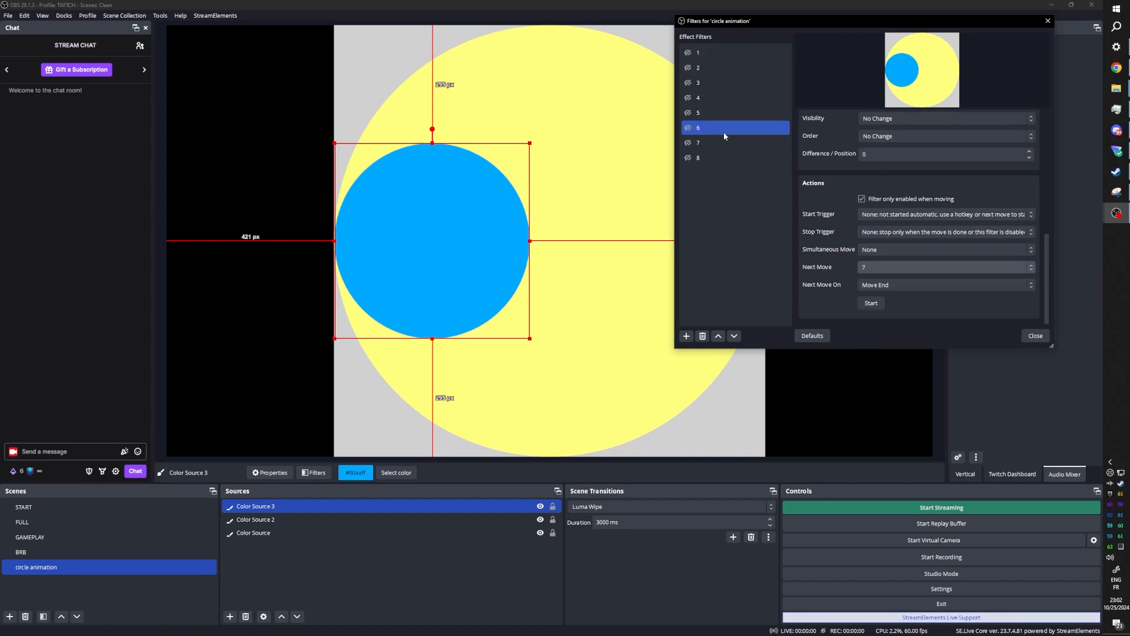
Step: Set filter 7's next move to filter 8
click(718, 143)
scroll(805, 276, down, 5)
scroll(805, 277, down, 2)
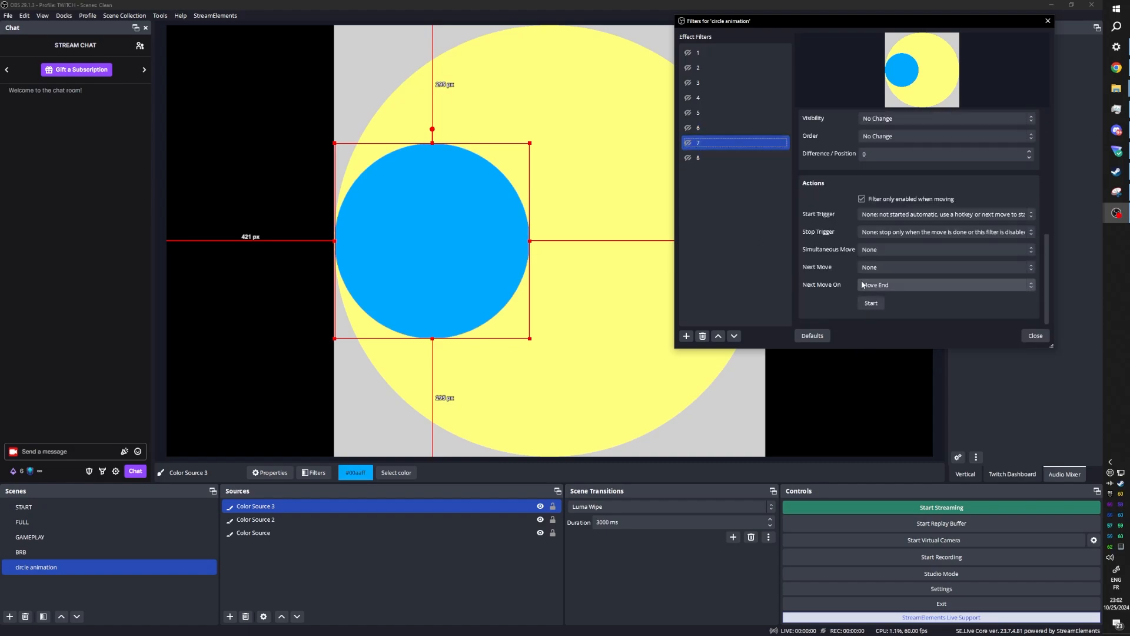
click(871, 268)
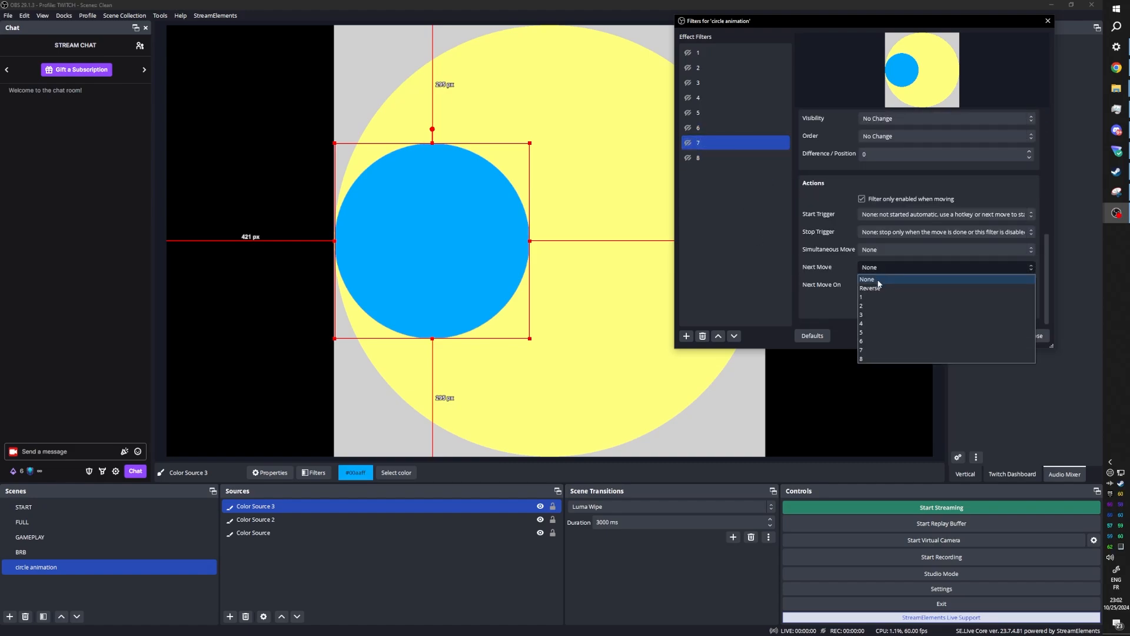
click(867, 359)
Step: Set filter 8's next move to filter 1 so the chain of moves loops
click(731, 158)
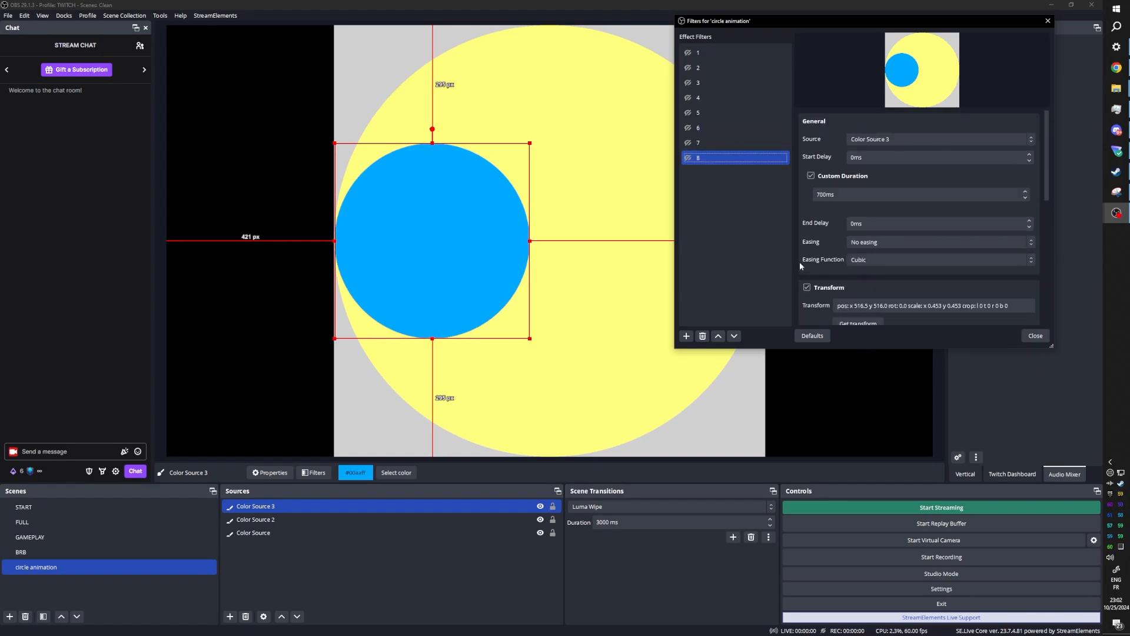
scroll(801, 265, down, 7)
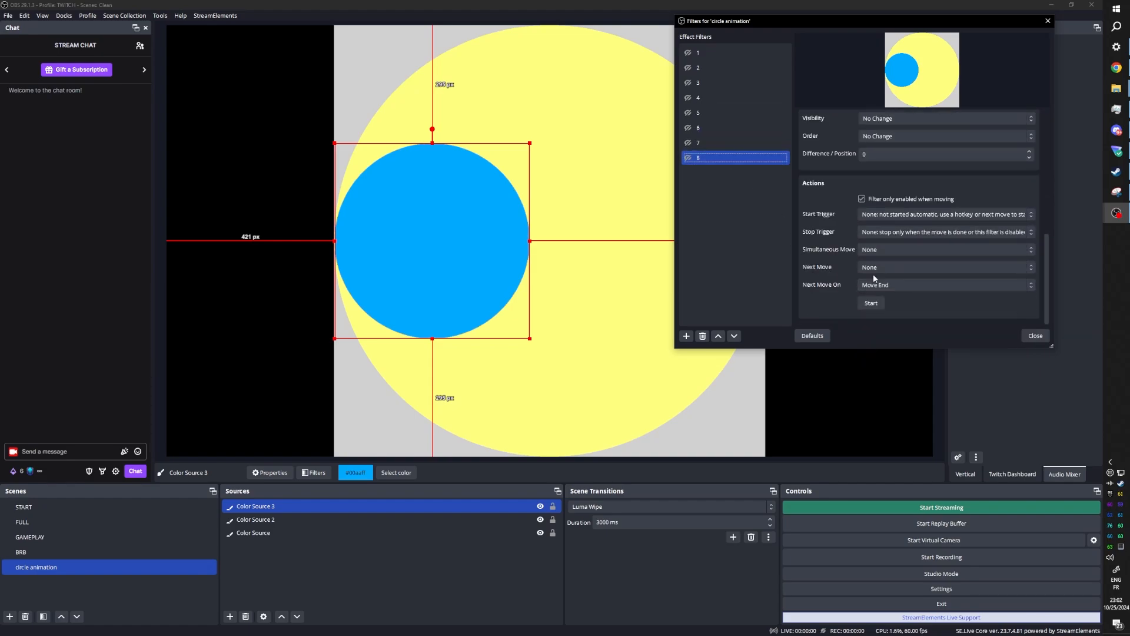
click(874, 272)
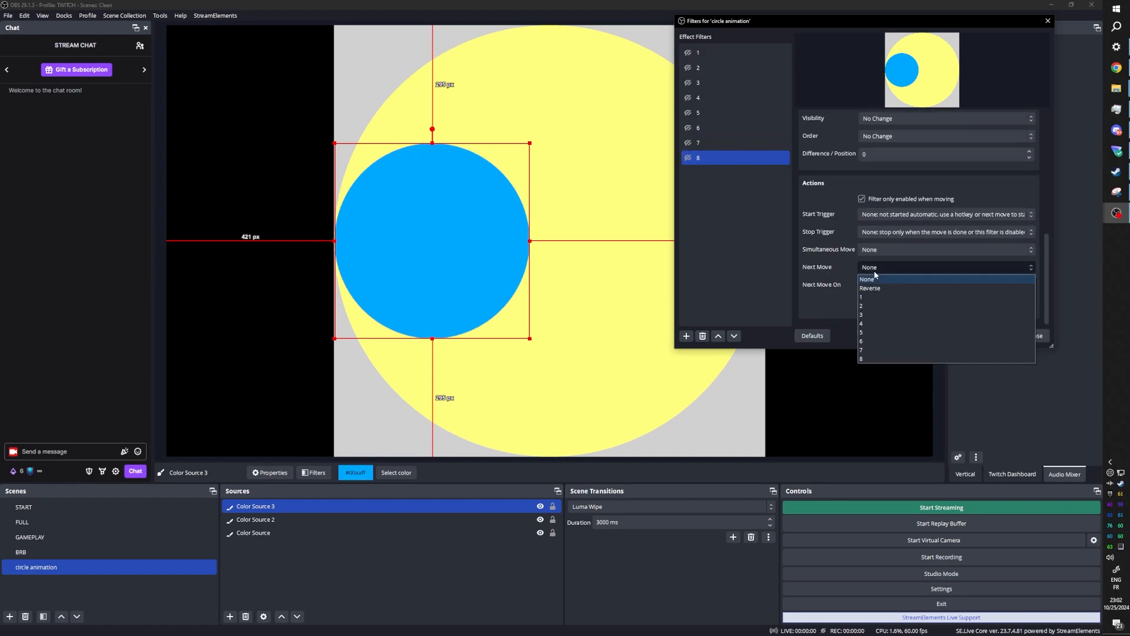
click(868, 298)
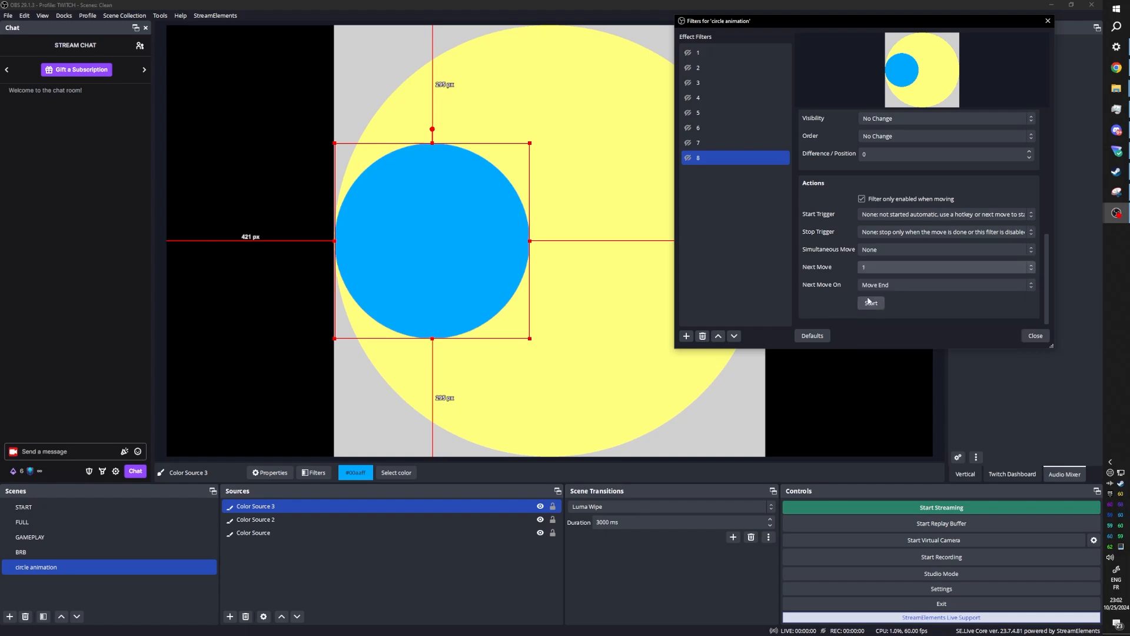
Step: Enable filter 1 to play the looping circle animation, then close the filters window
click(688, 53)
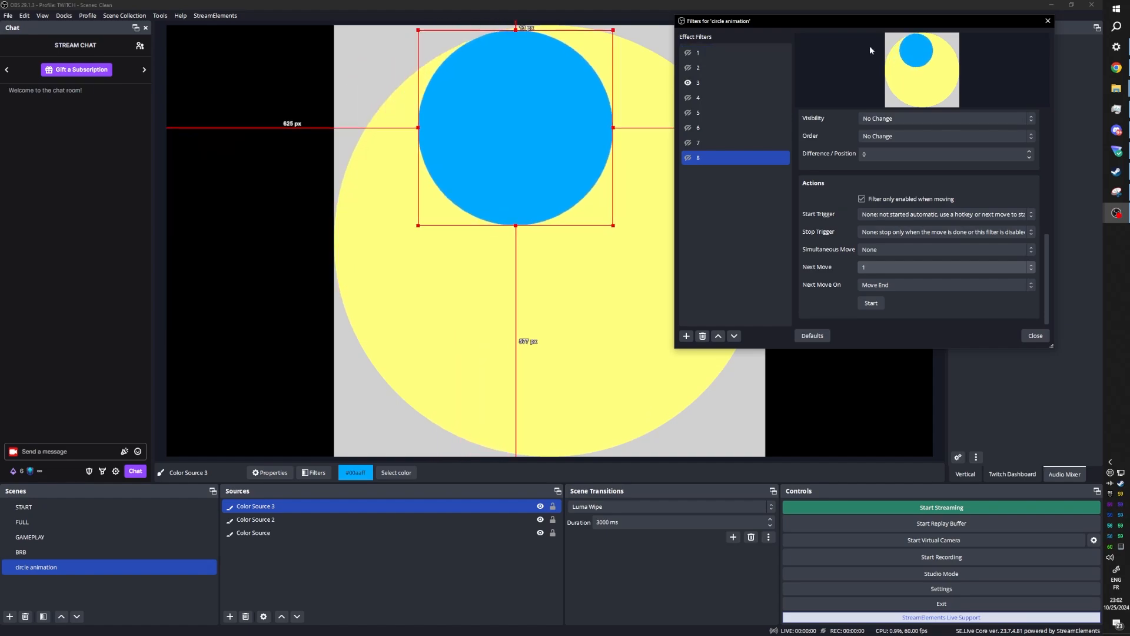
drag(772, 22, 904, 52)
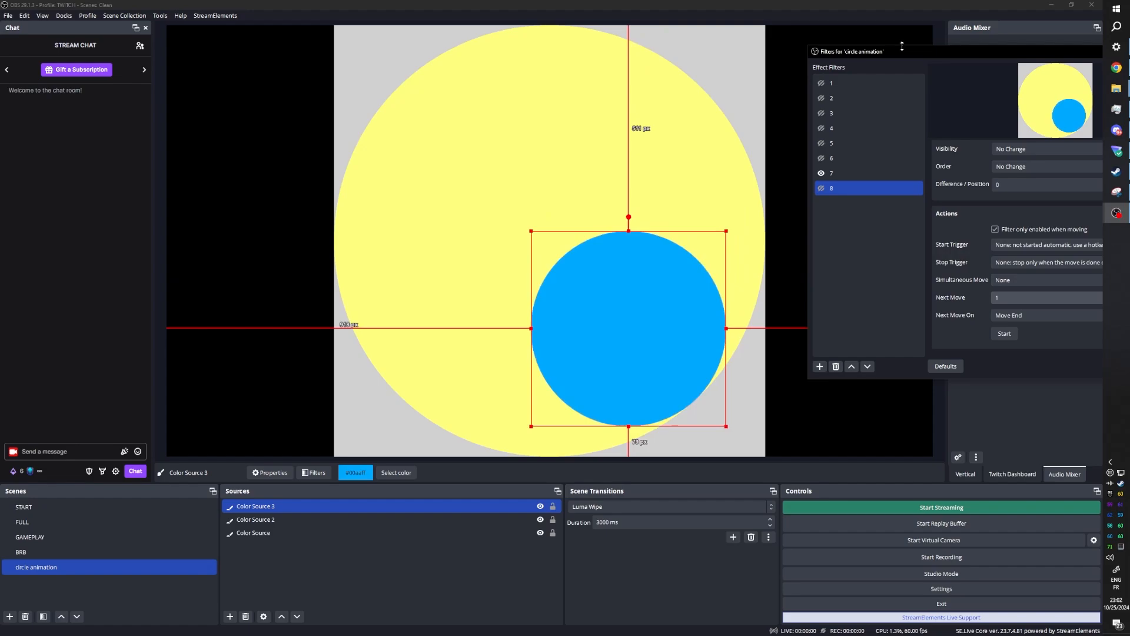
drag(923, 52, 792, 52)
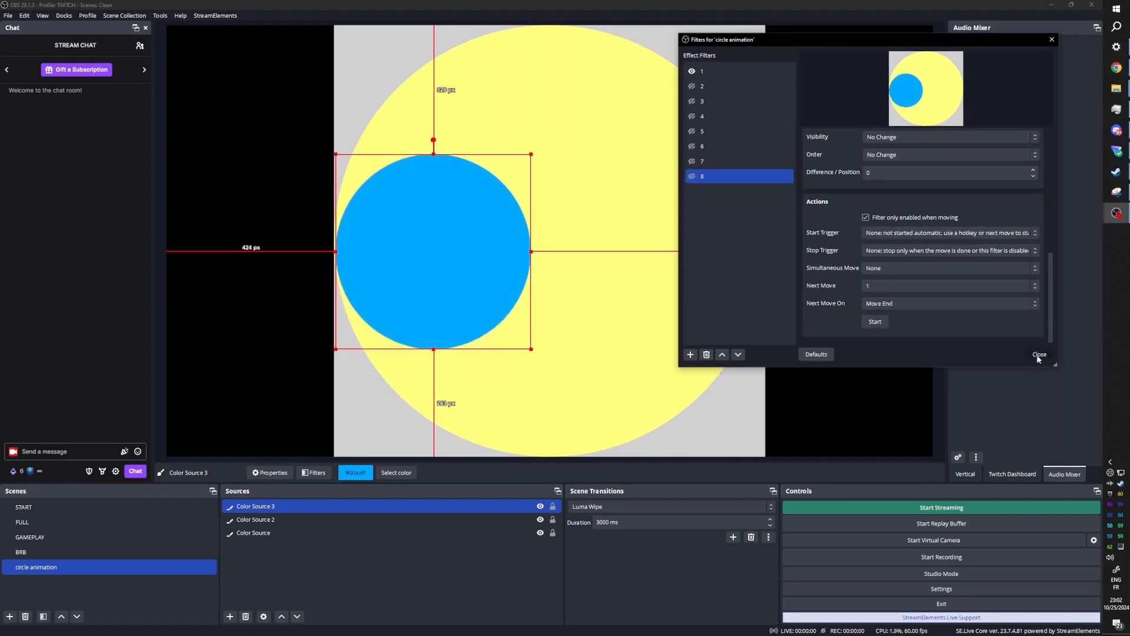
click(1035, 367)
Step: Remove Color Source and Color Source 2 from the circle animation scene, leaving only the blue circle
click(244, 532)
key(Delete)
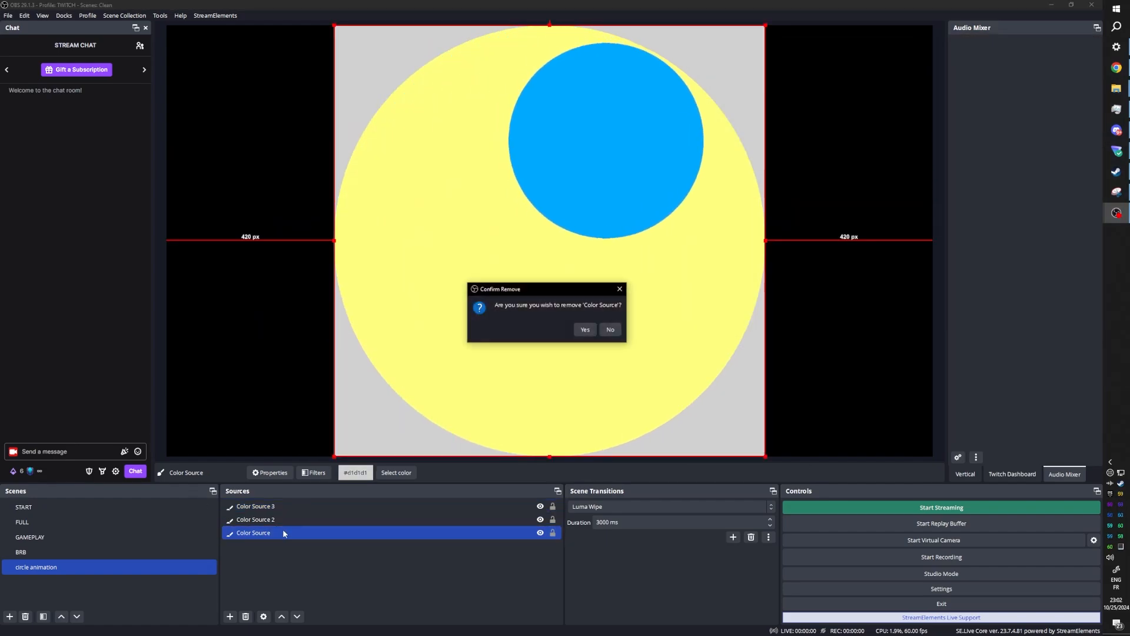
click(583, 329)
click(417, 431)
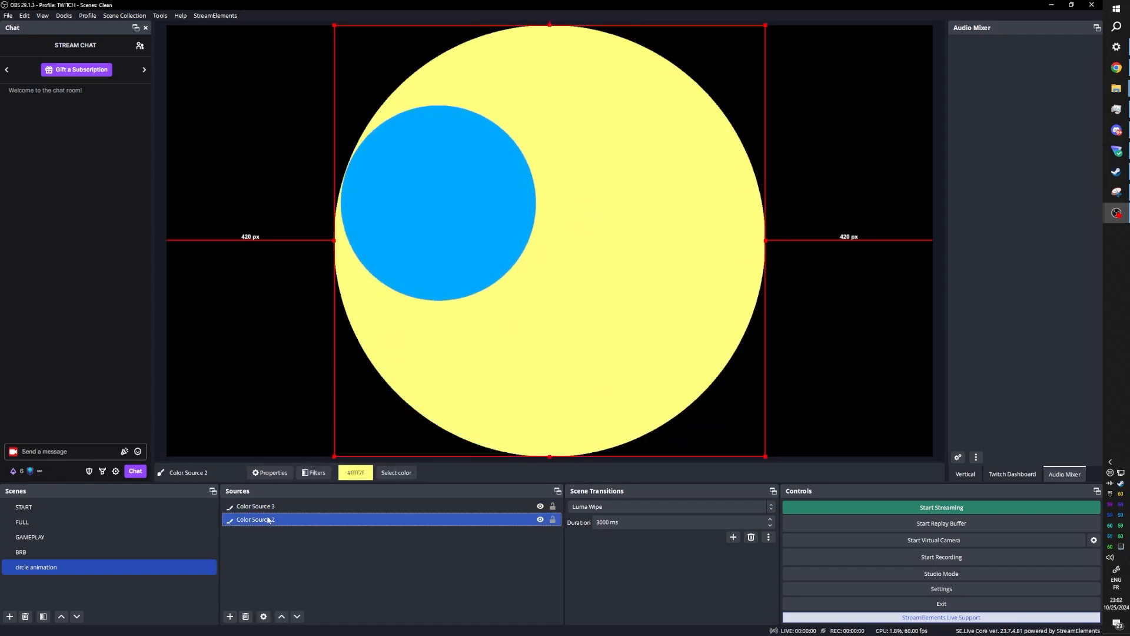
key(Delete)
click(587, 330)
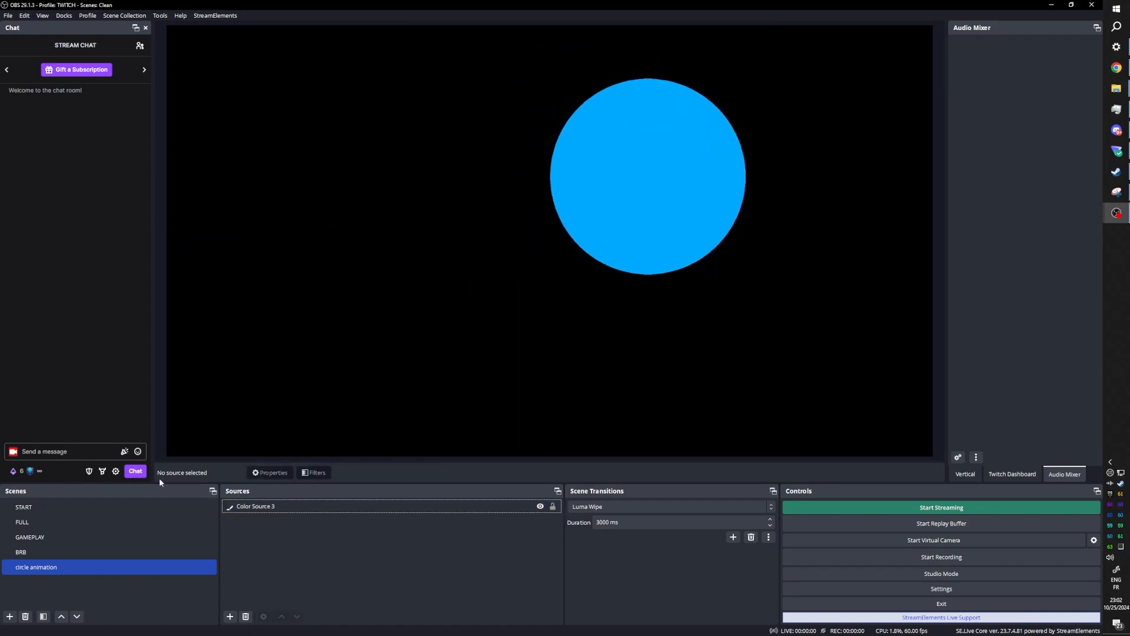
Step: Remove the existing Cricles group from the START scene
click(49, 511)
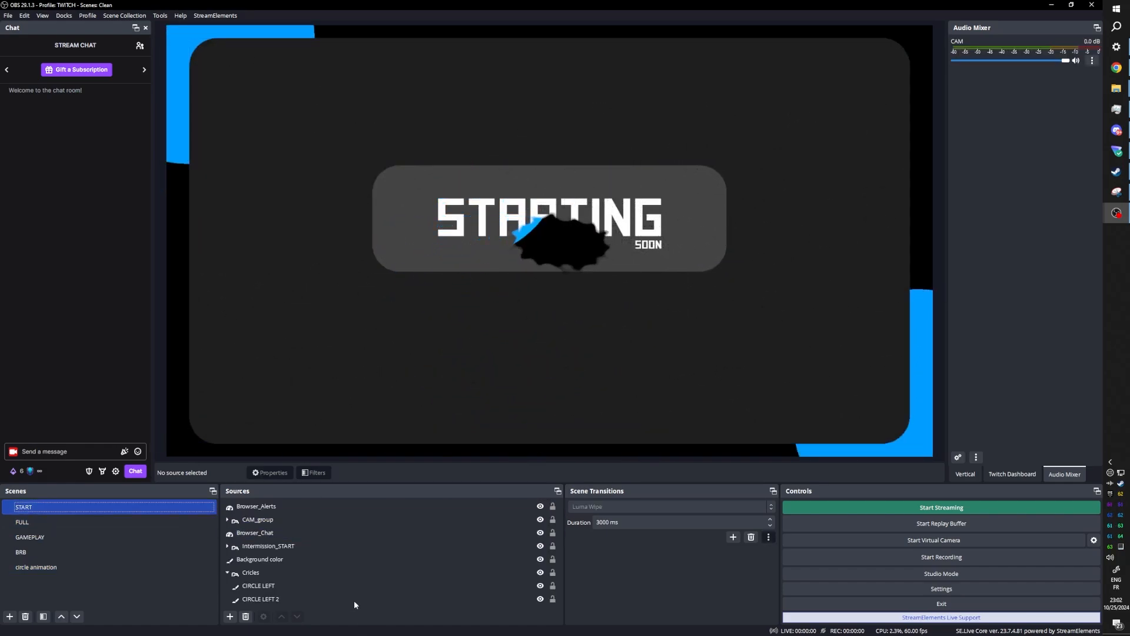
click(225, 574)
click(228, 574)
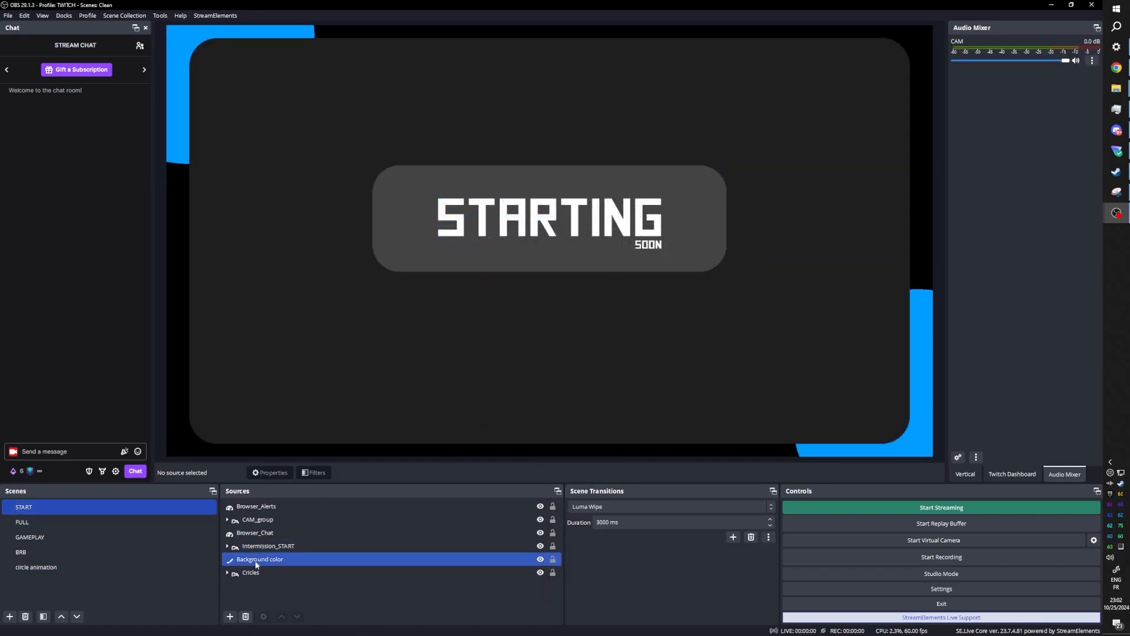
click(255, 577)
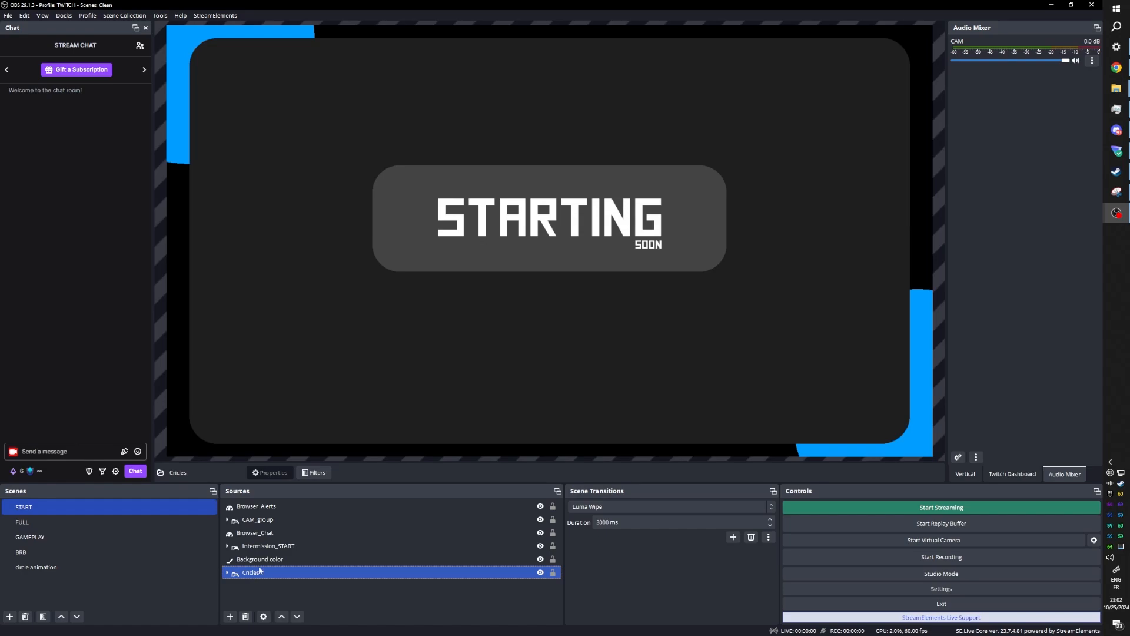
key(Delete)
click(577, 330)
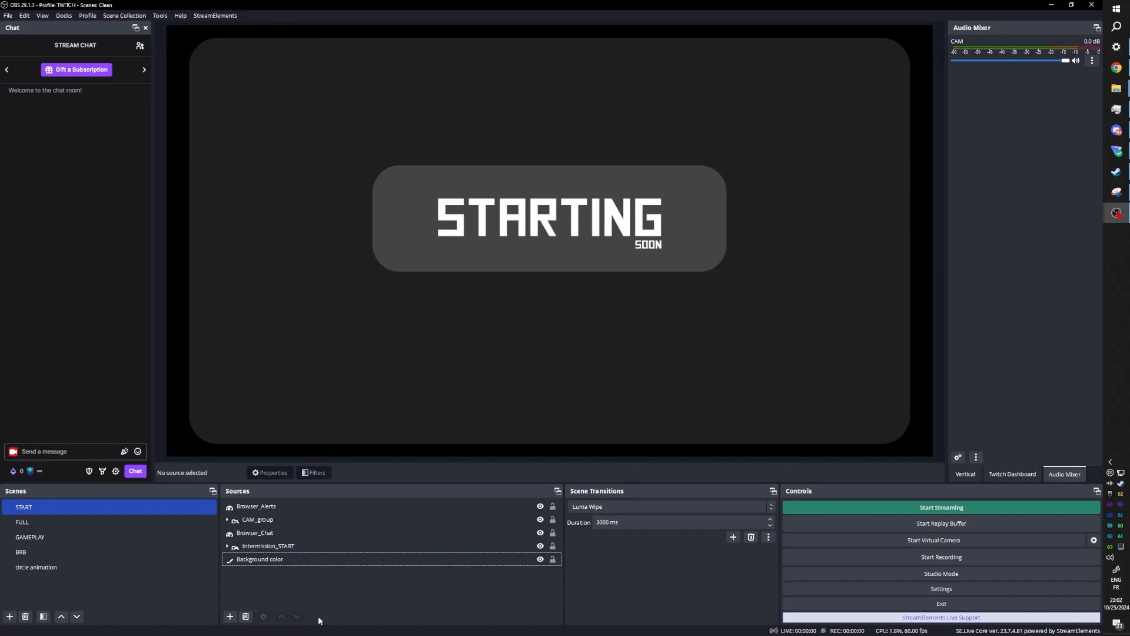
Step: Add the existing circle animation scene as a source in START and place it below Background color in the source order
click(231, 617)
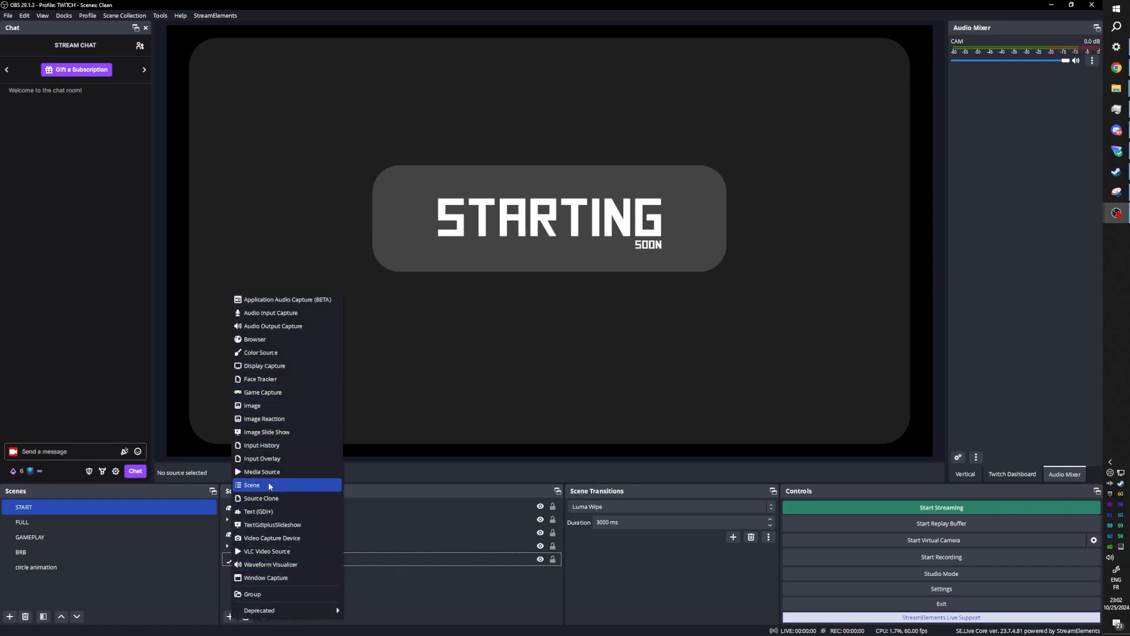
click(270, 487)
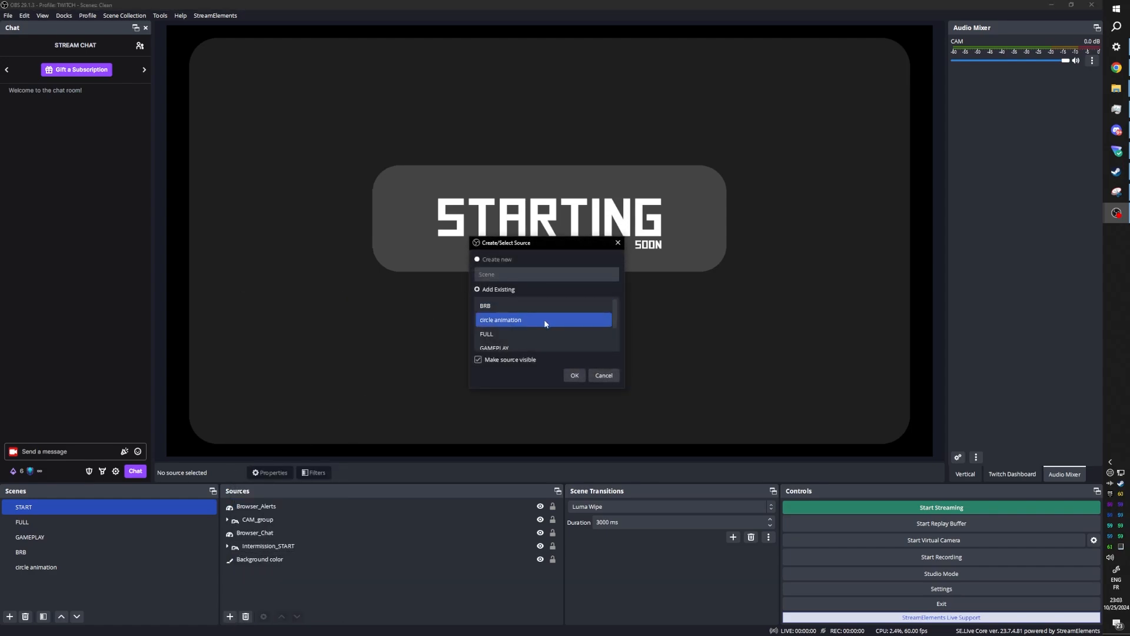
click(574, 375)
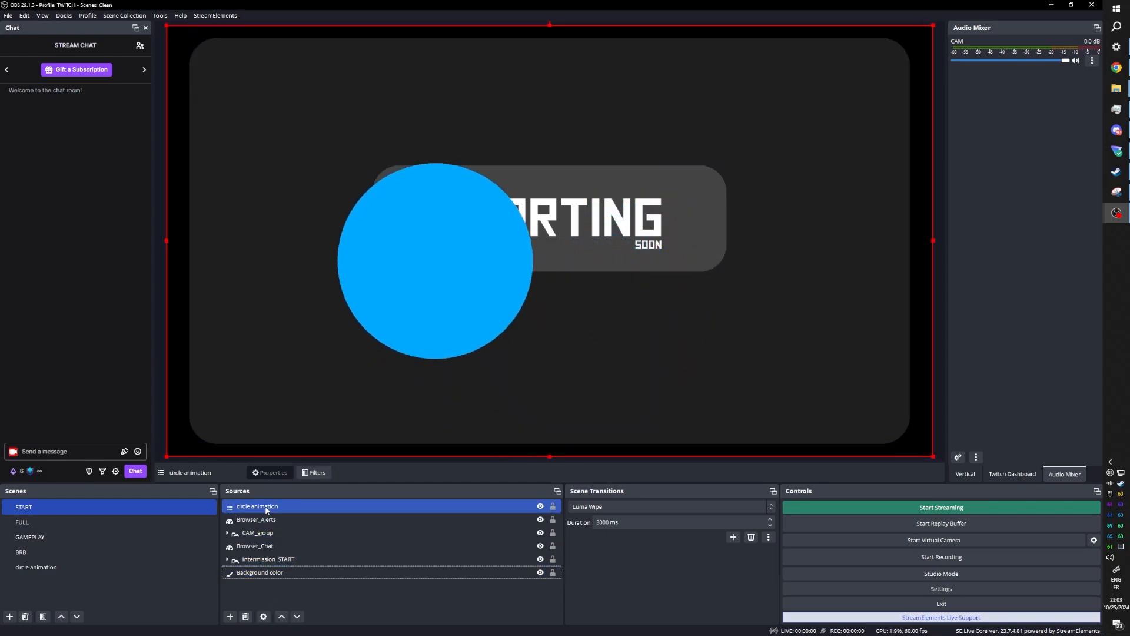
drag(267, 510, 254, 595)
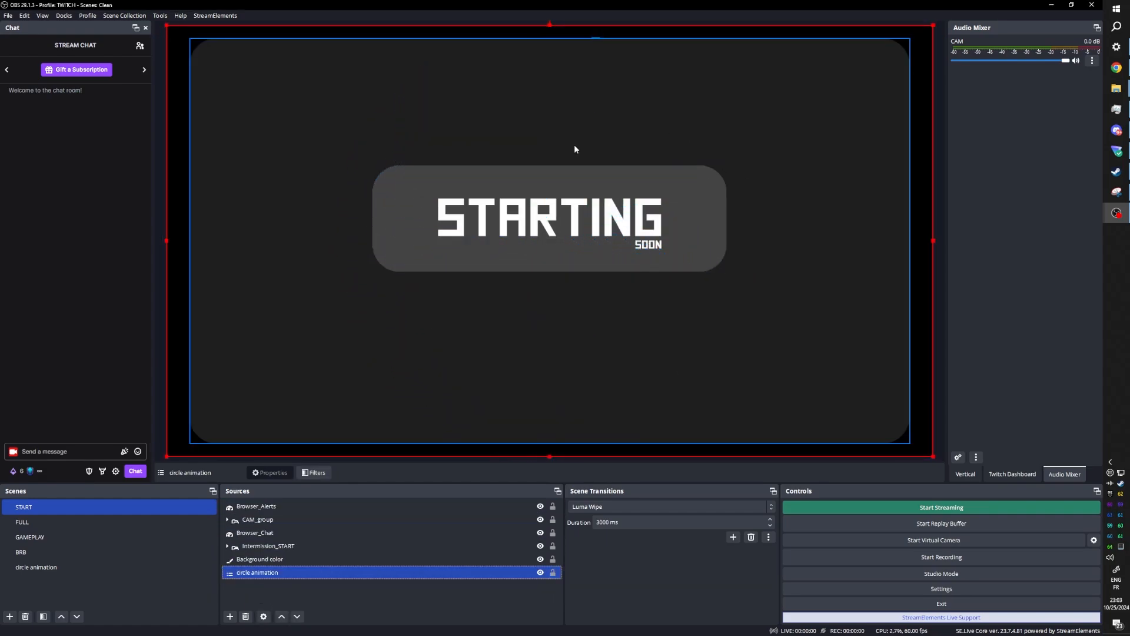
Step: Move circle animation to the canvas's lower-right corner and enlarge it slightly, about 891 px from the left and 510 px from the top edge
drag(575, 149, 931, 361)
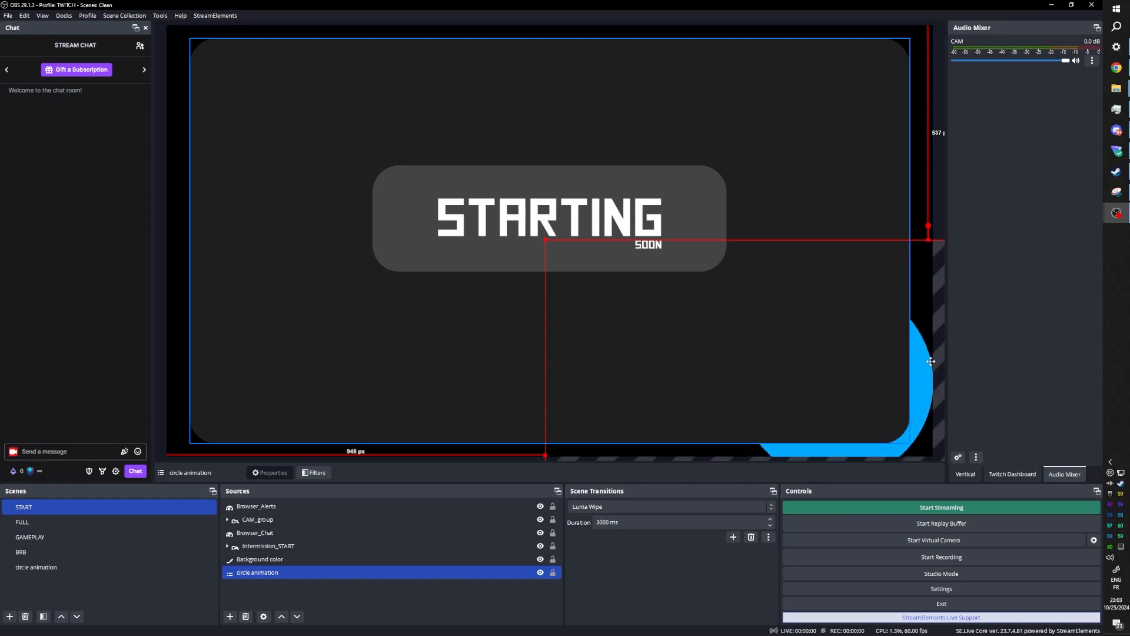
drag(931, 361, 926, 361)
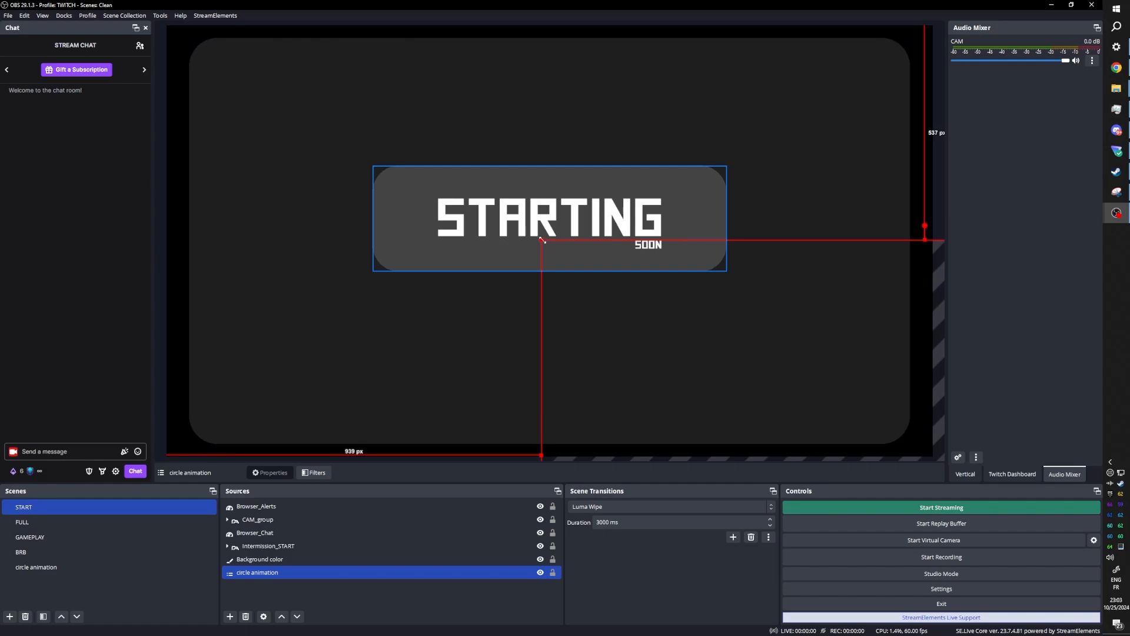
drag(541, 239, 524, 229)
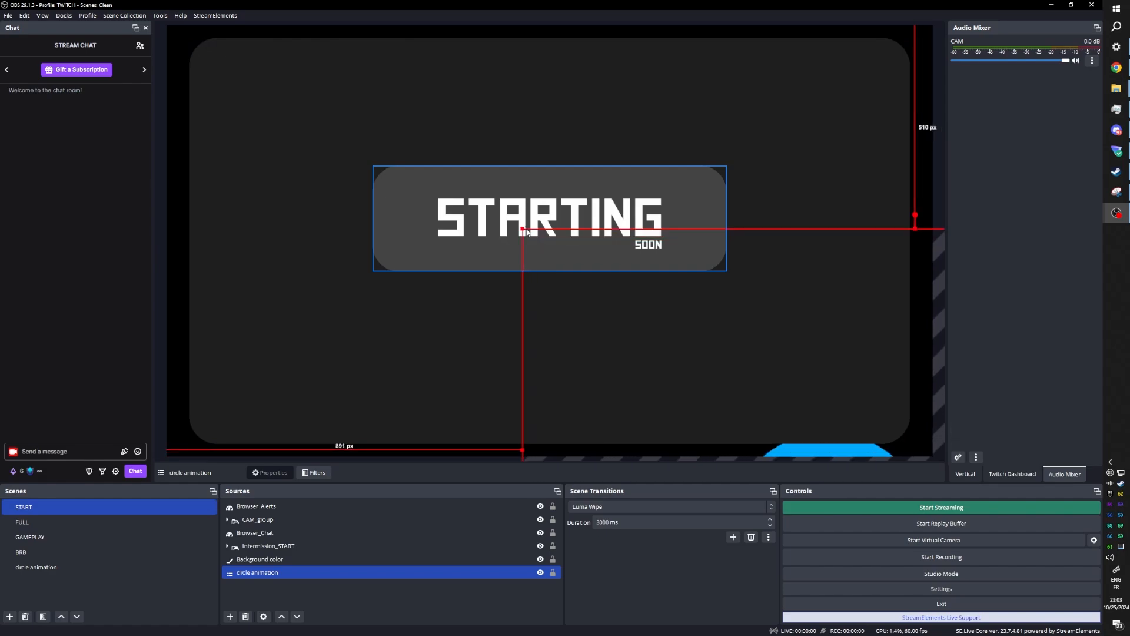
click(235, 594)
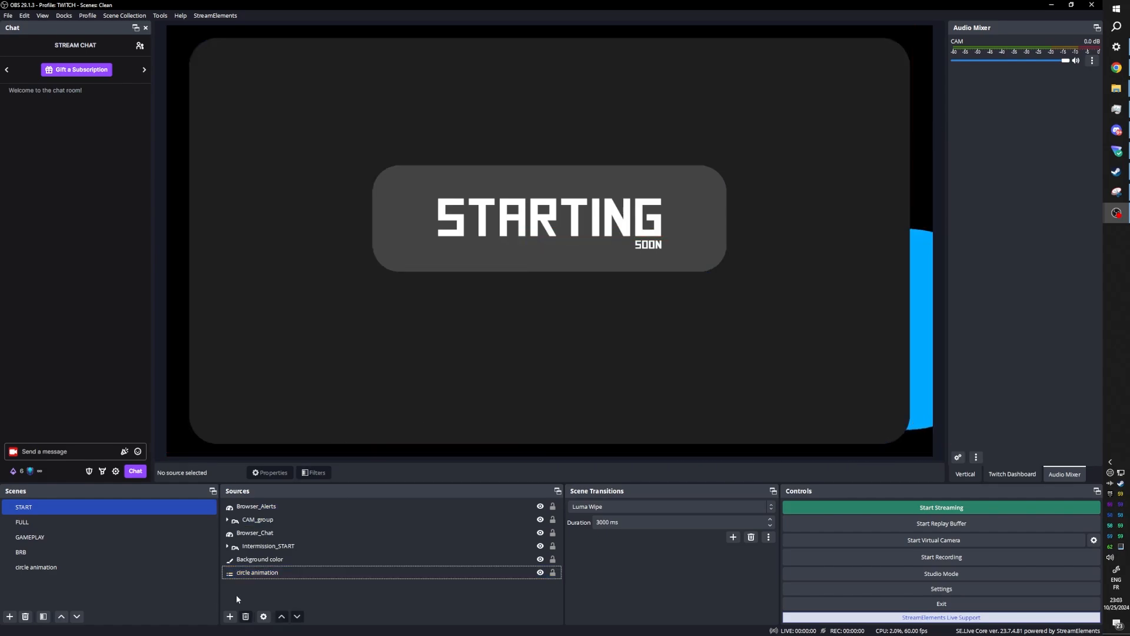
Step: Paste a copy of circle animation, position it over the canvas's upper-left corner, and order it directly below Background color
right_click(251, 574)
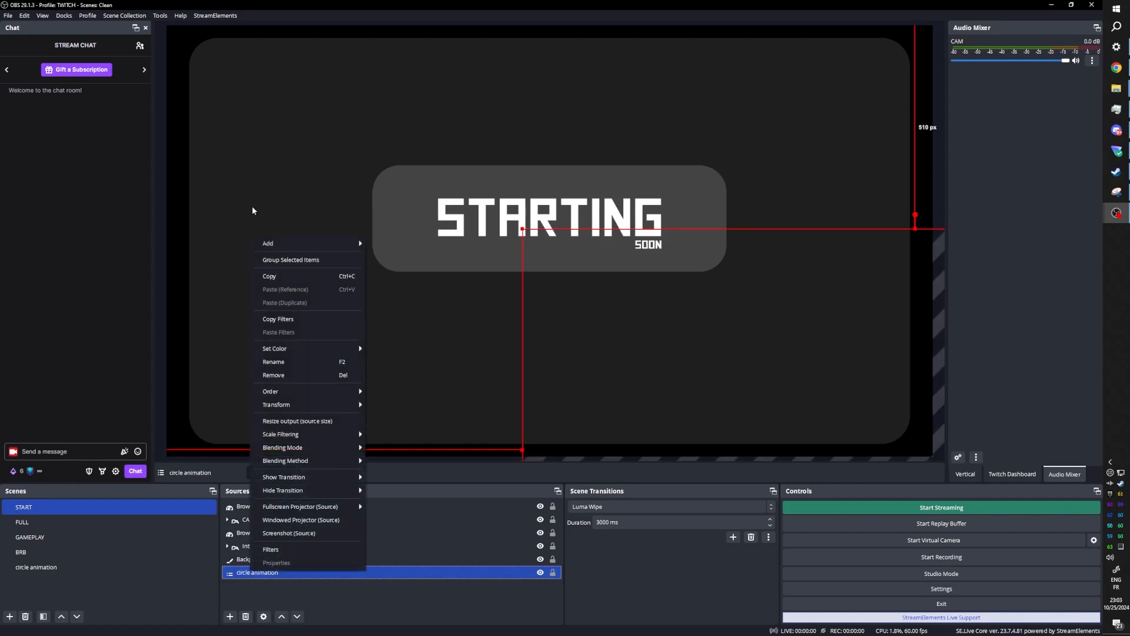
click(282, 278)
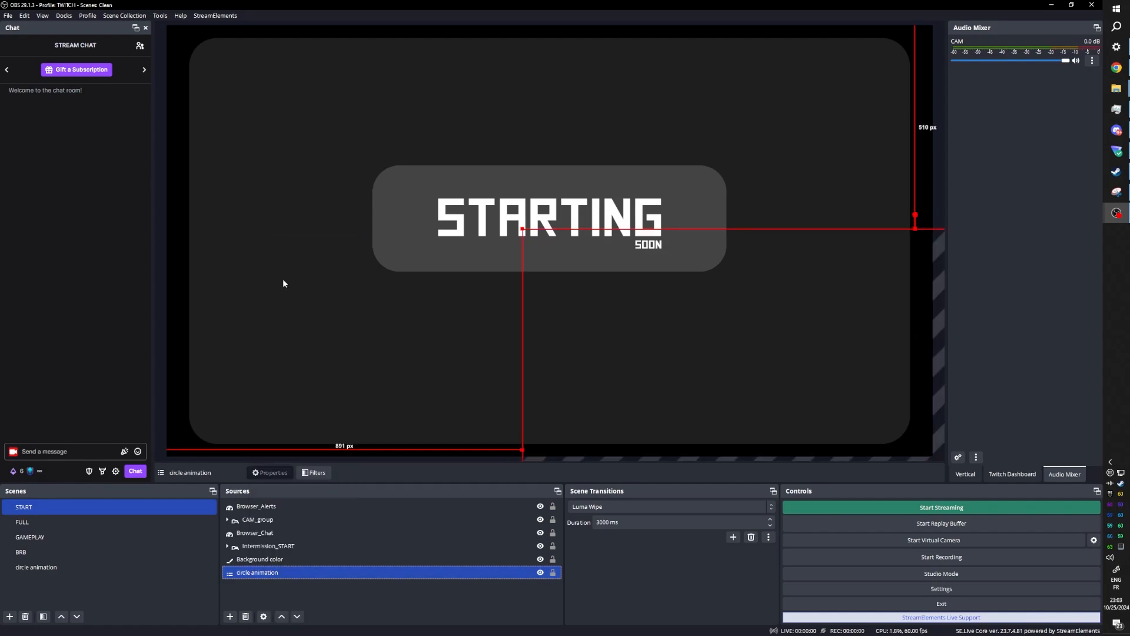
right_click(258, 584)
click(287, 535)
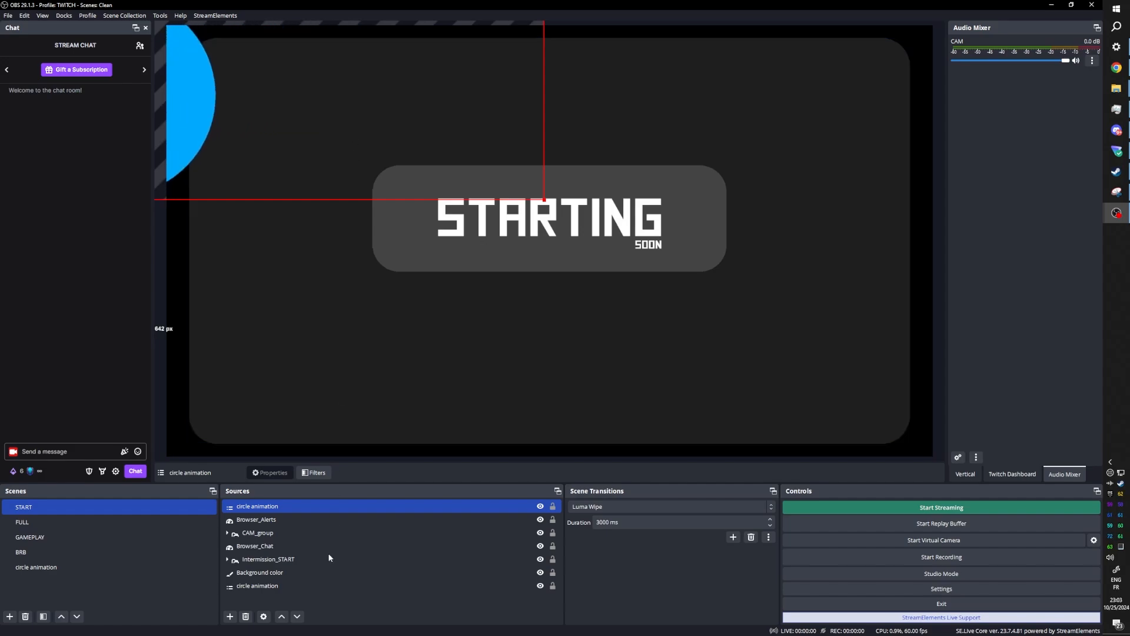
drag(260, 507, 257, 587)
click(258, 596)
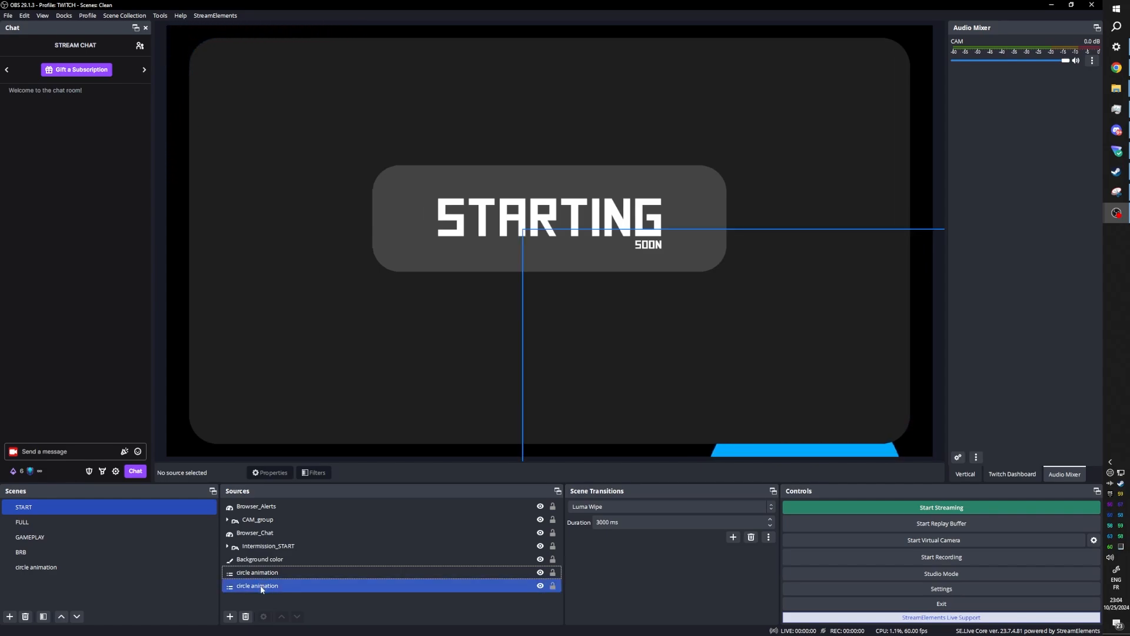
Step: Group the two circle animation sources as "Circle group" and collapse the group
click(261, 585)
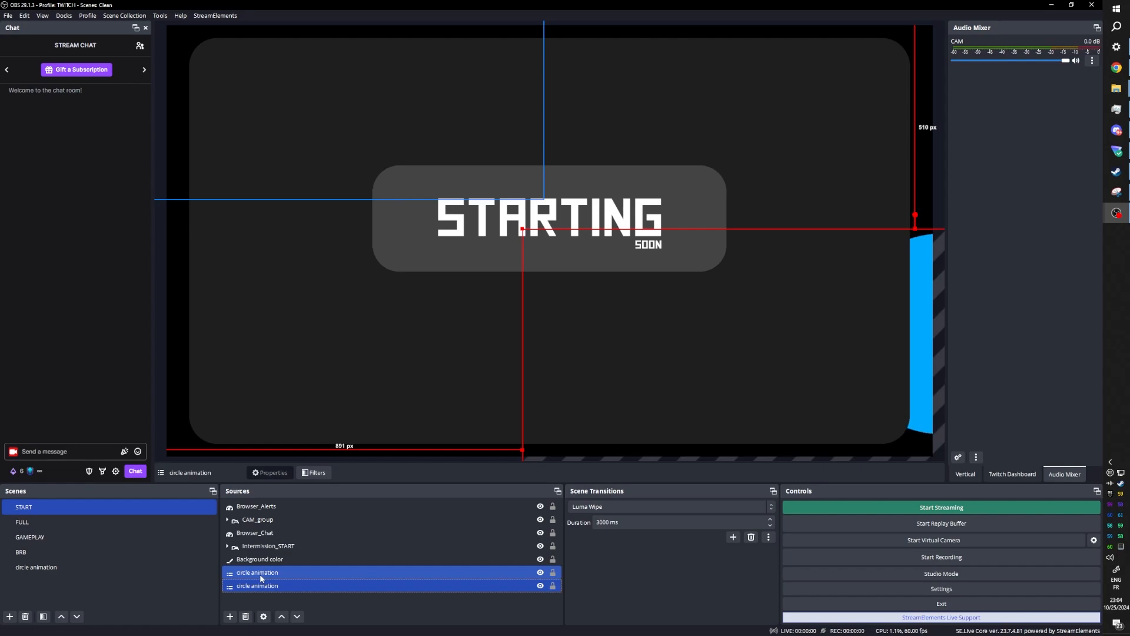
ctrl+click(260, 579)
right_click(261, 578)
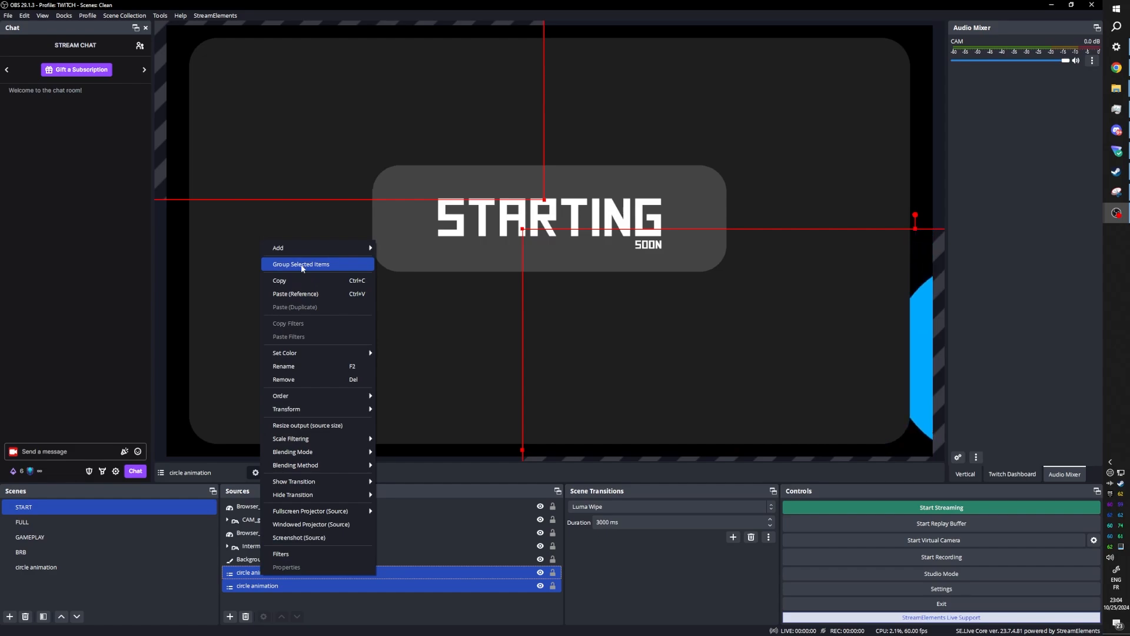
click(302, 264)
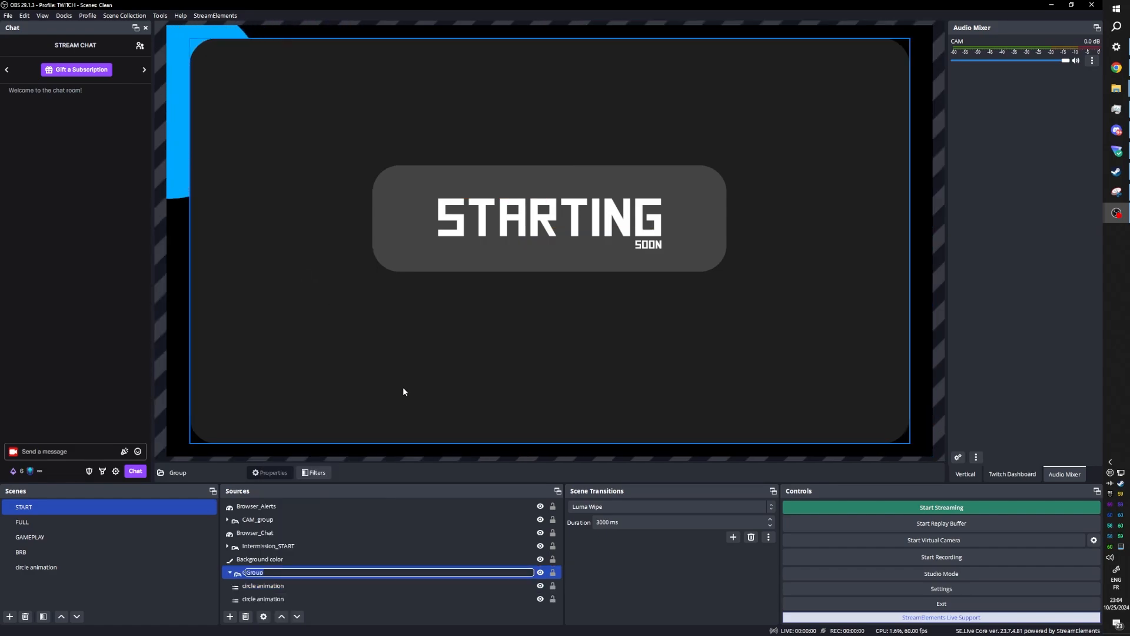
text(circle )
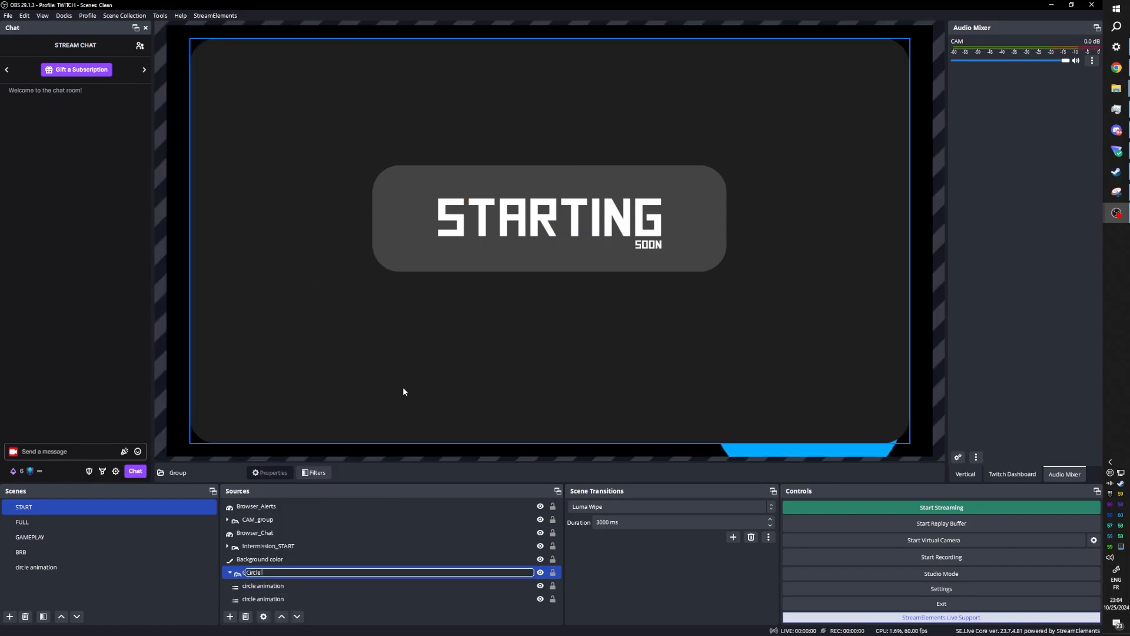
text(group)
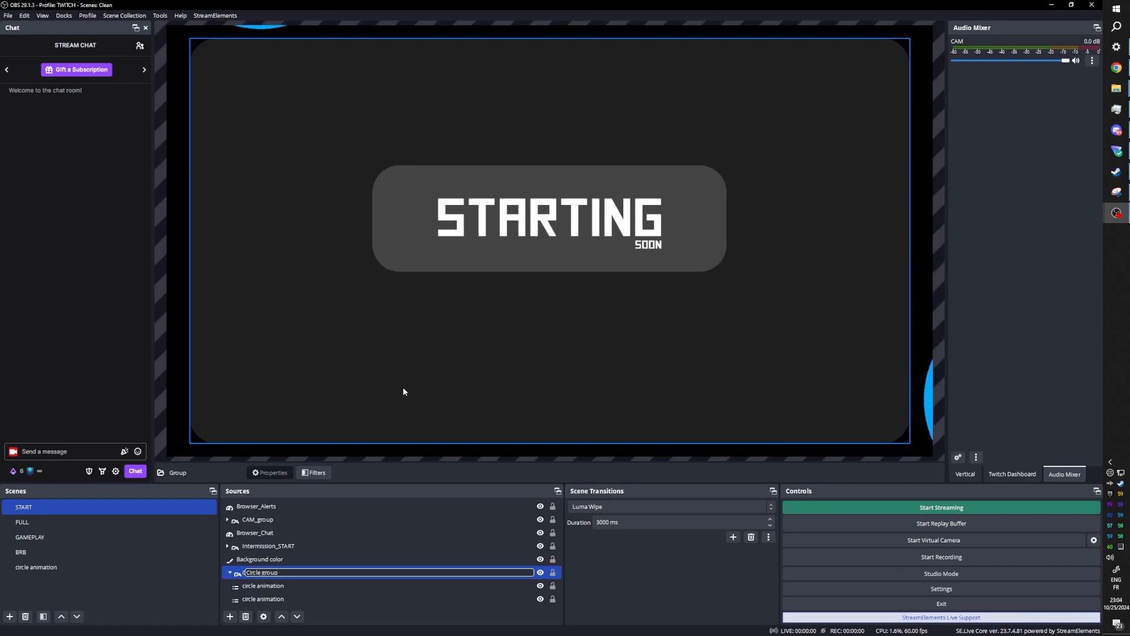
key(Return)
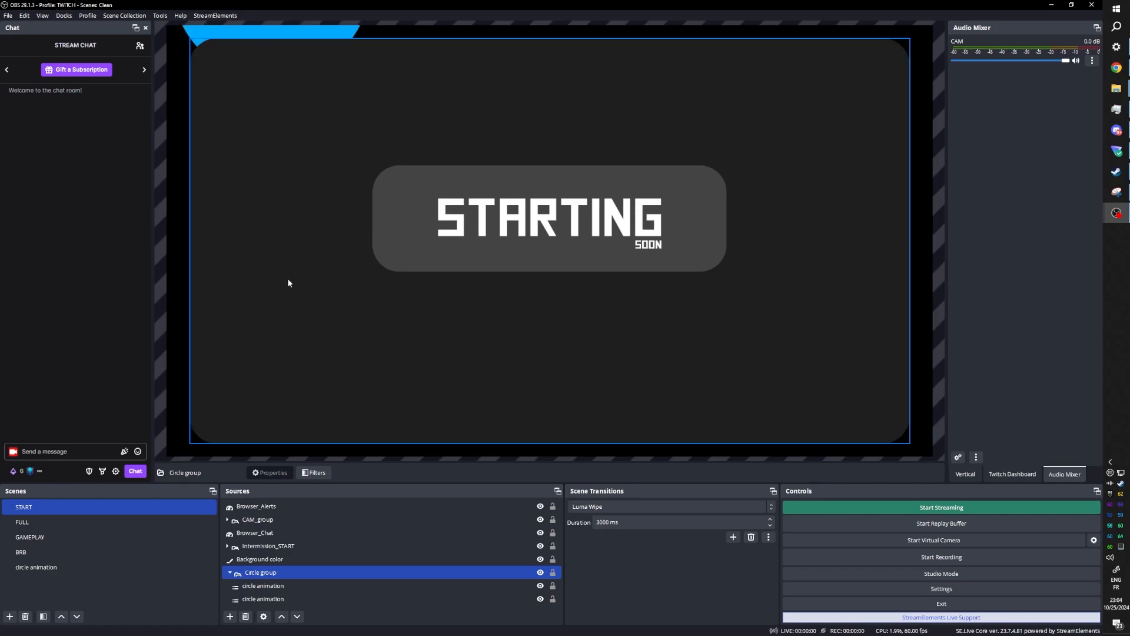
click(247, 601)
click(249, 587)
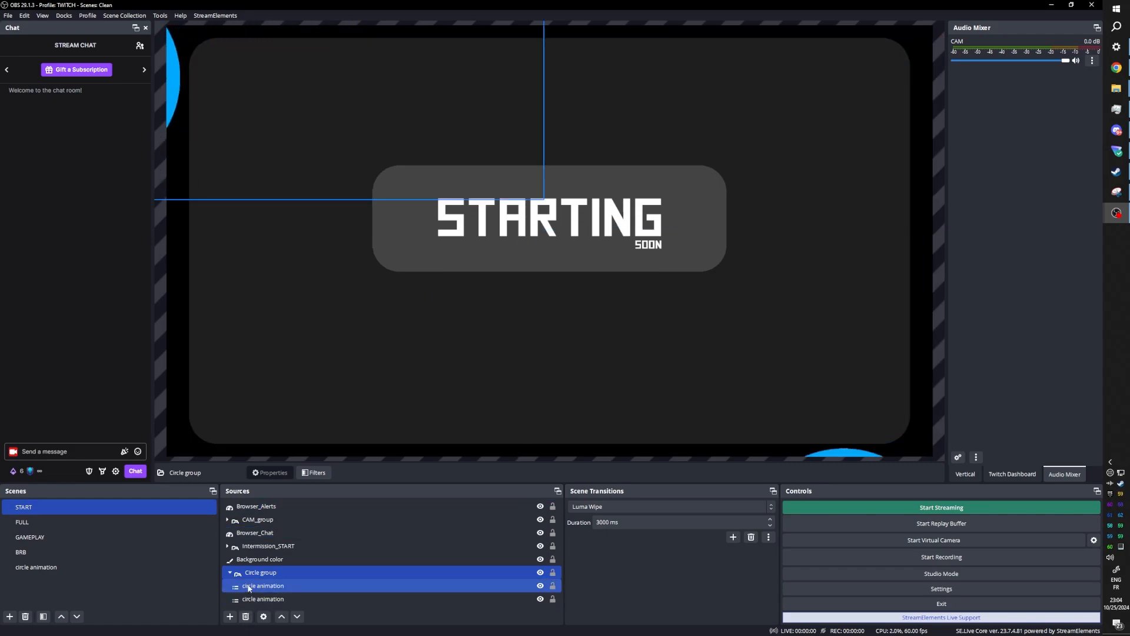
click(230, 573)
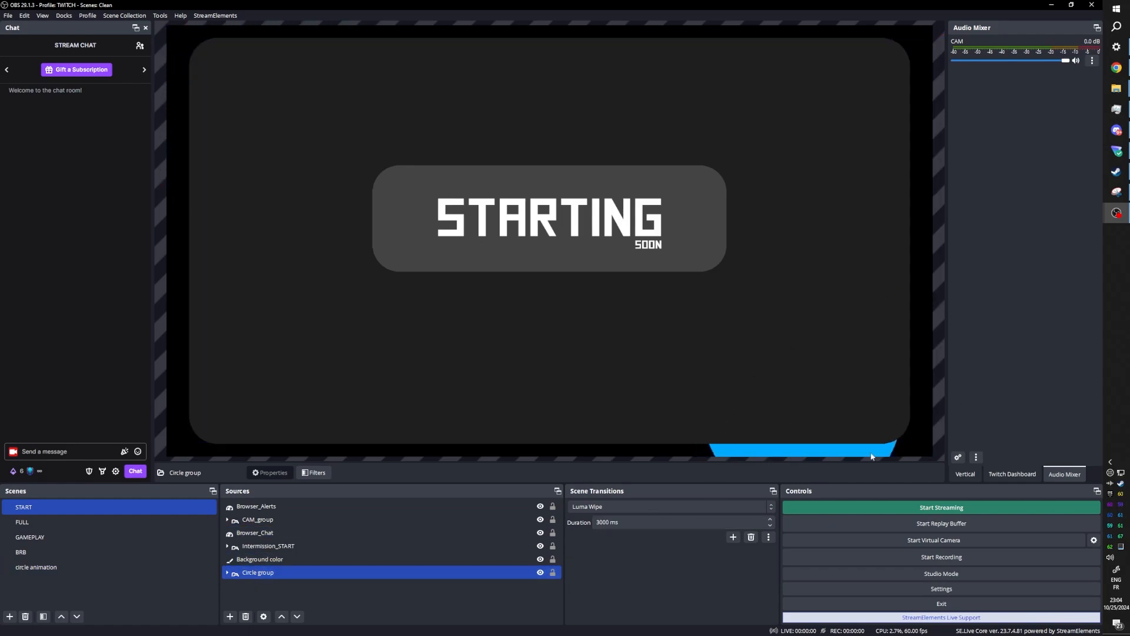
click(799, 129)
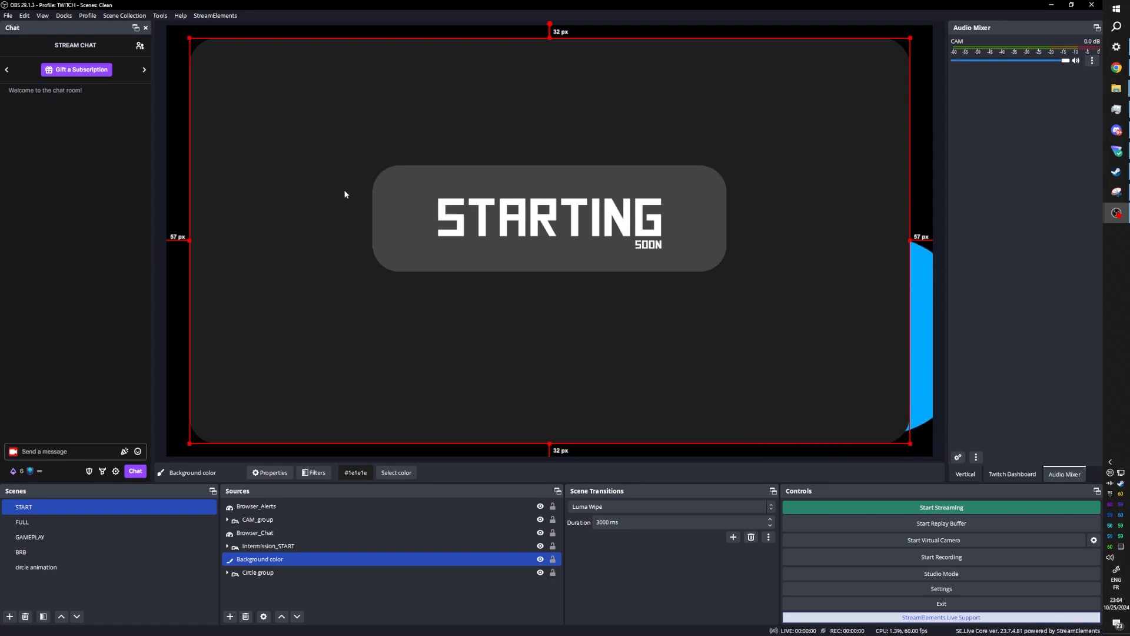
click(289, 591)
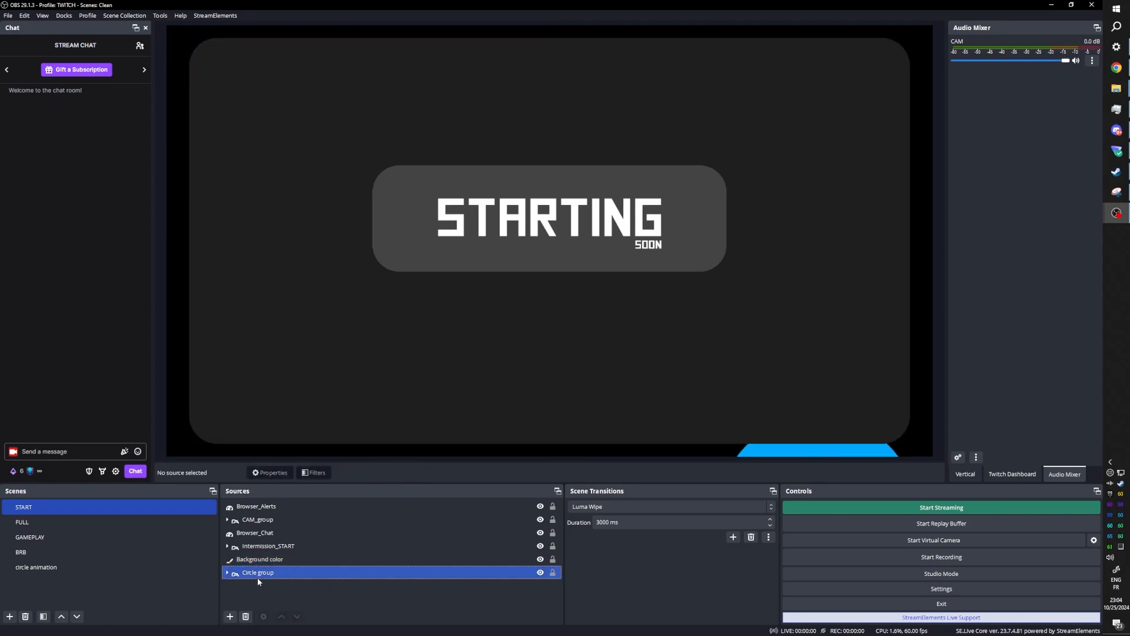
click(257, 577)
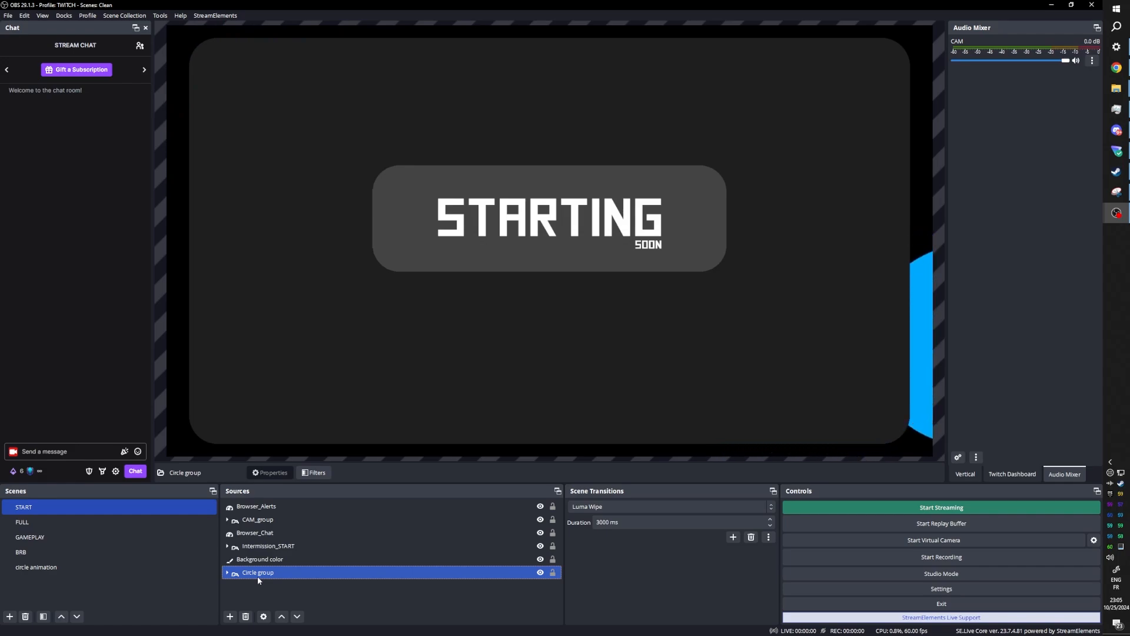
click(304, 587)
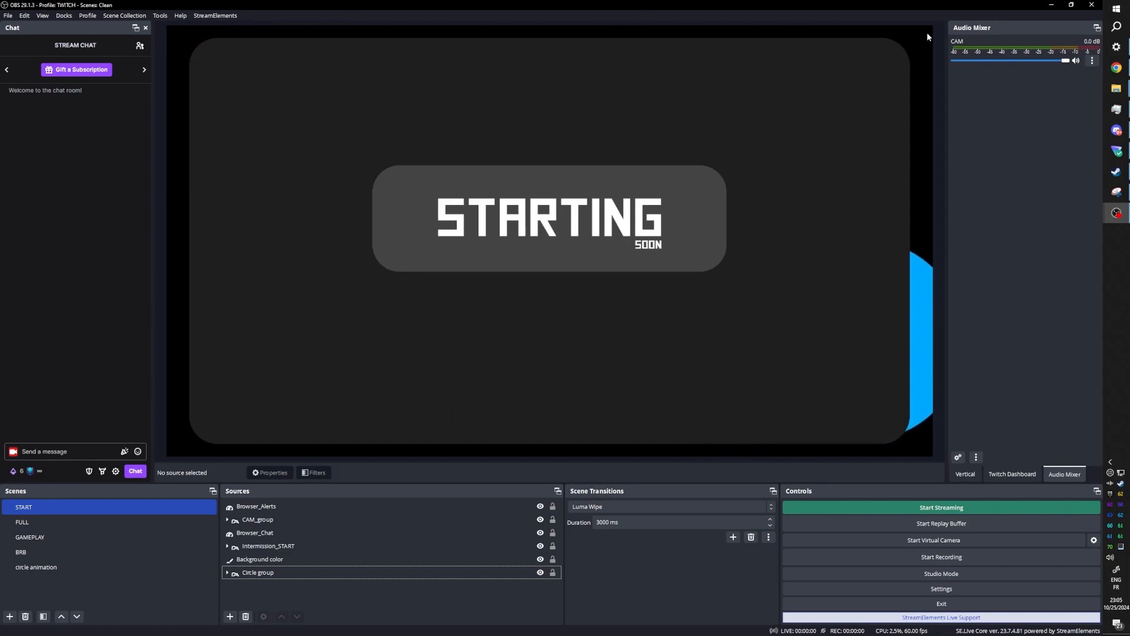
click(302, 548)
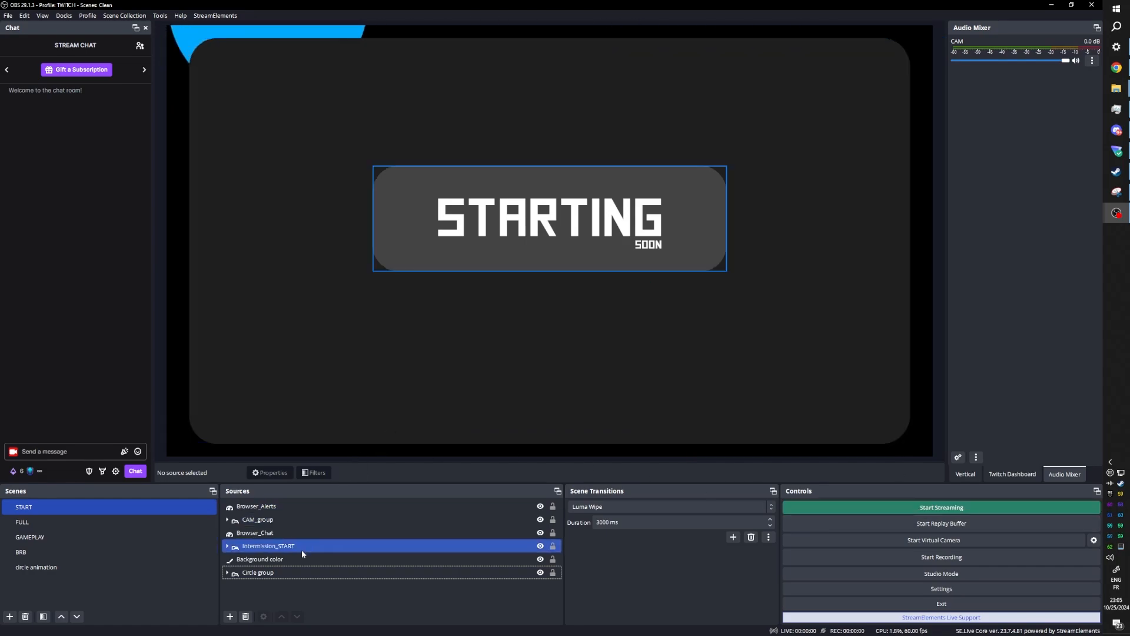
click(283, 571)
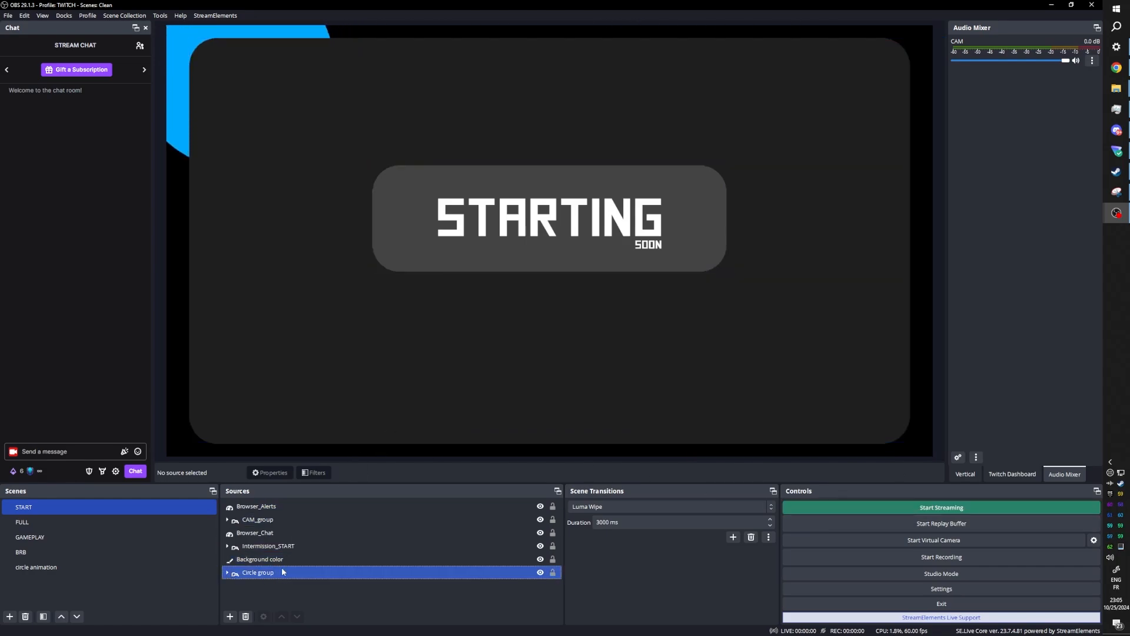
Step: Add a Source Clone named "Source Clone glossy" to START and set it to clone Circle group
click(230, 617)
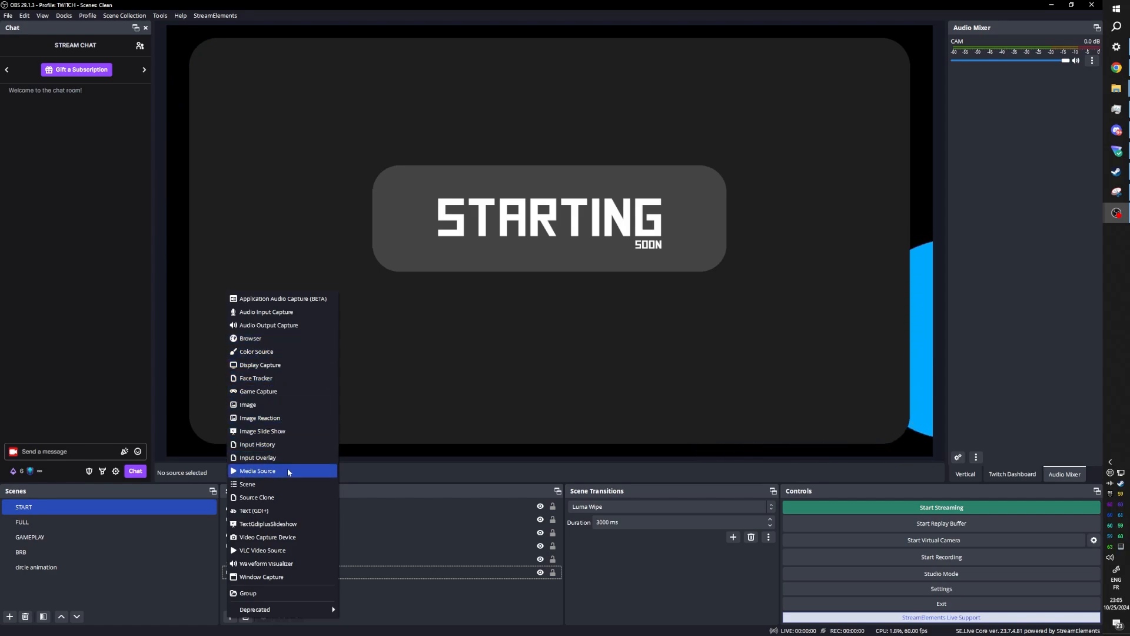
click(273, 499)
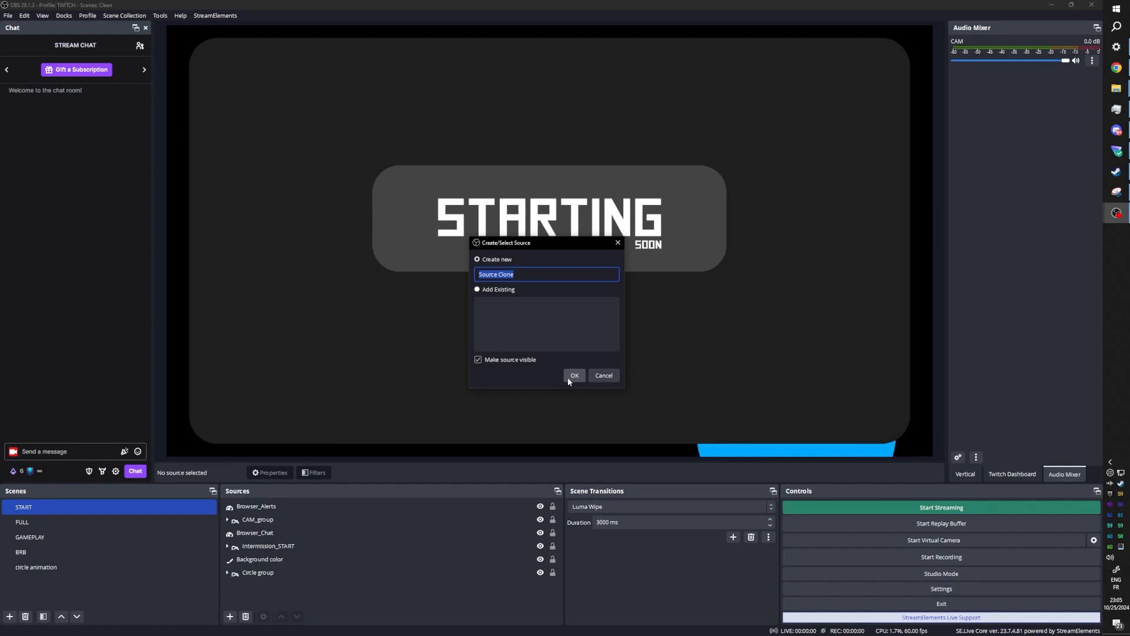
click(528, 277)
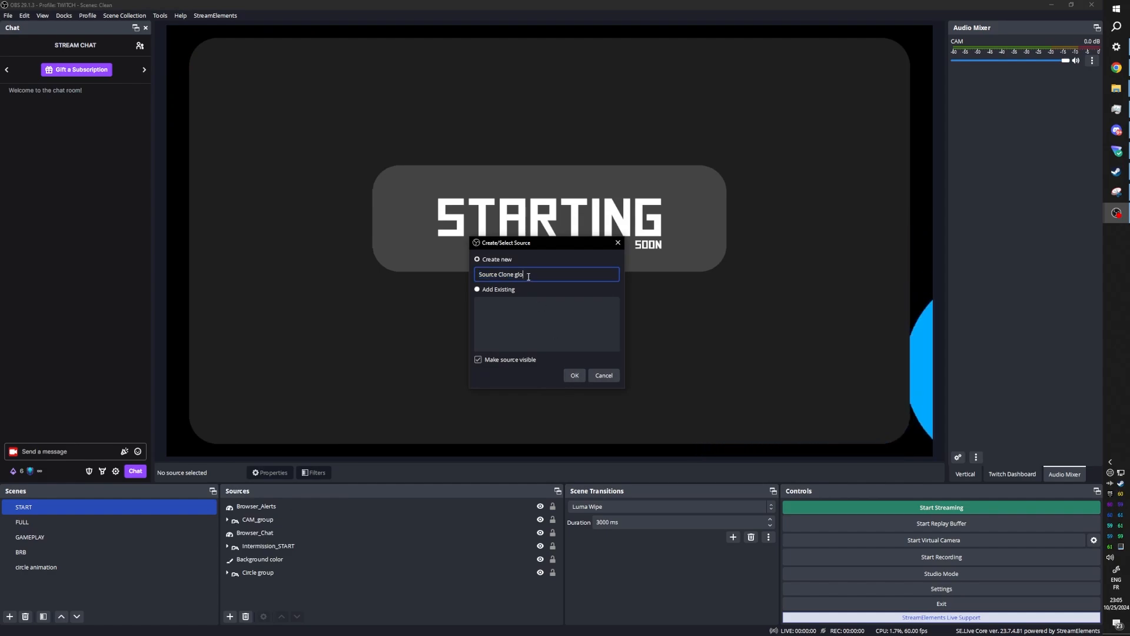
click(575, 375)
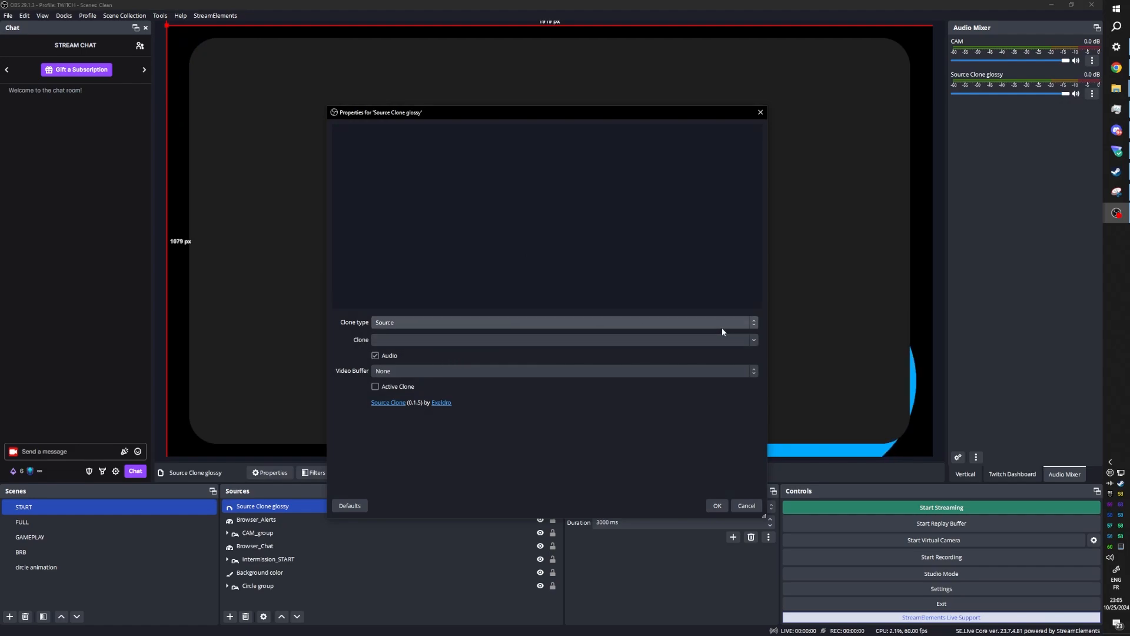
click(753, 340)
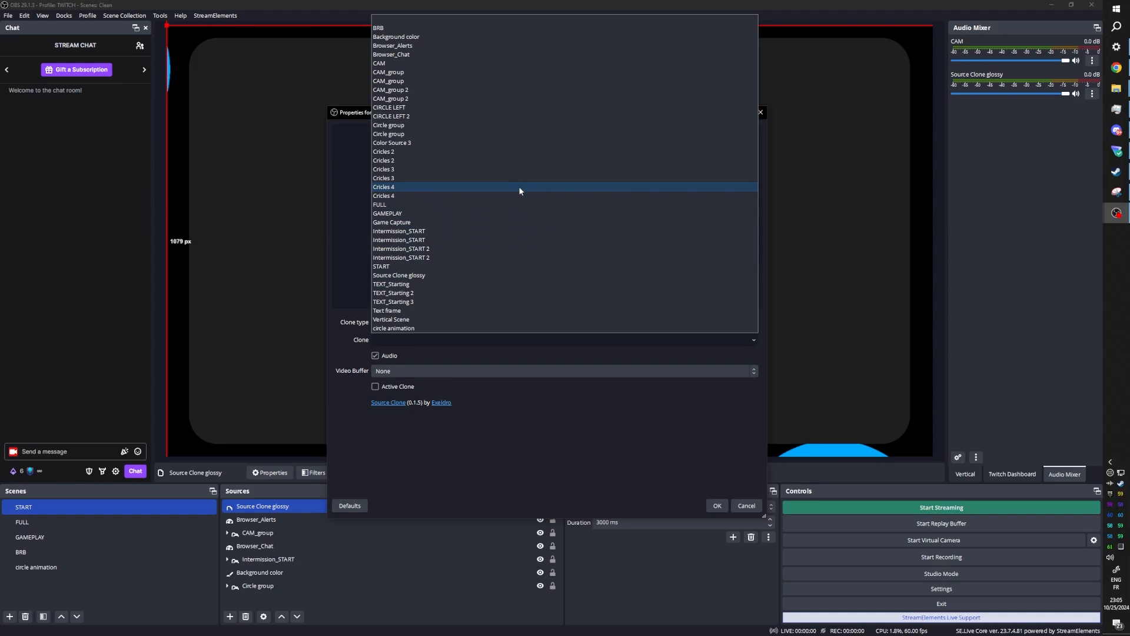
click(475, 135)
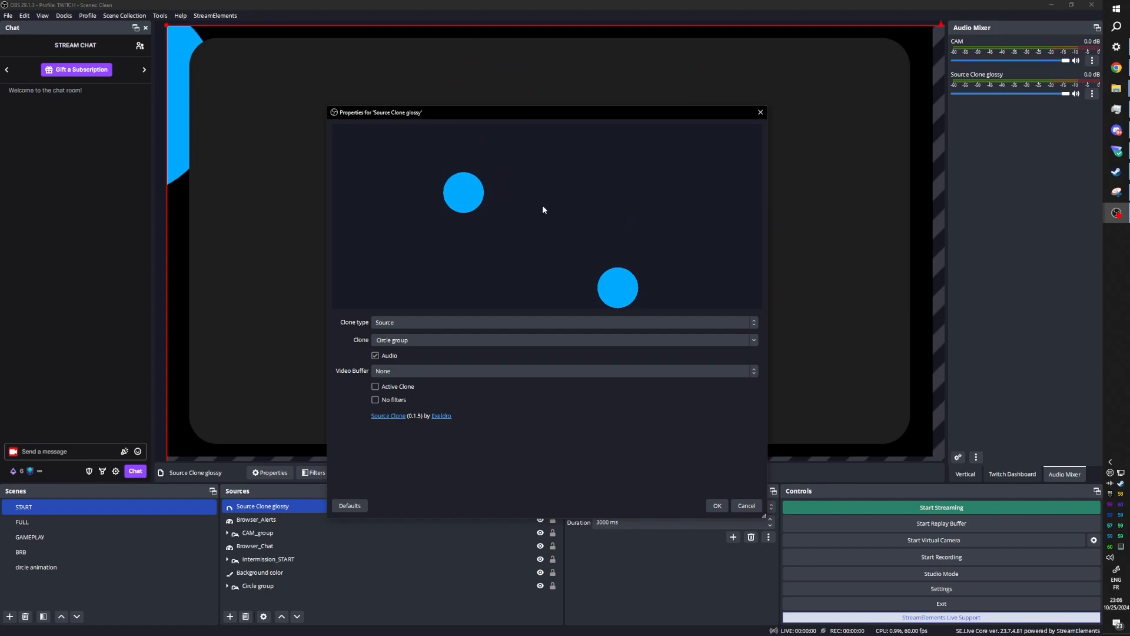
click(717, 506)
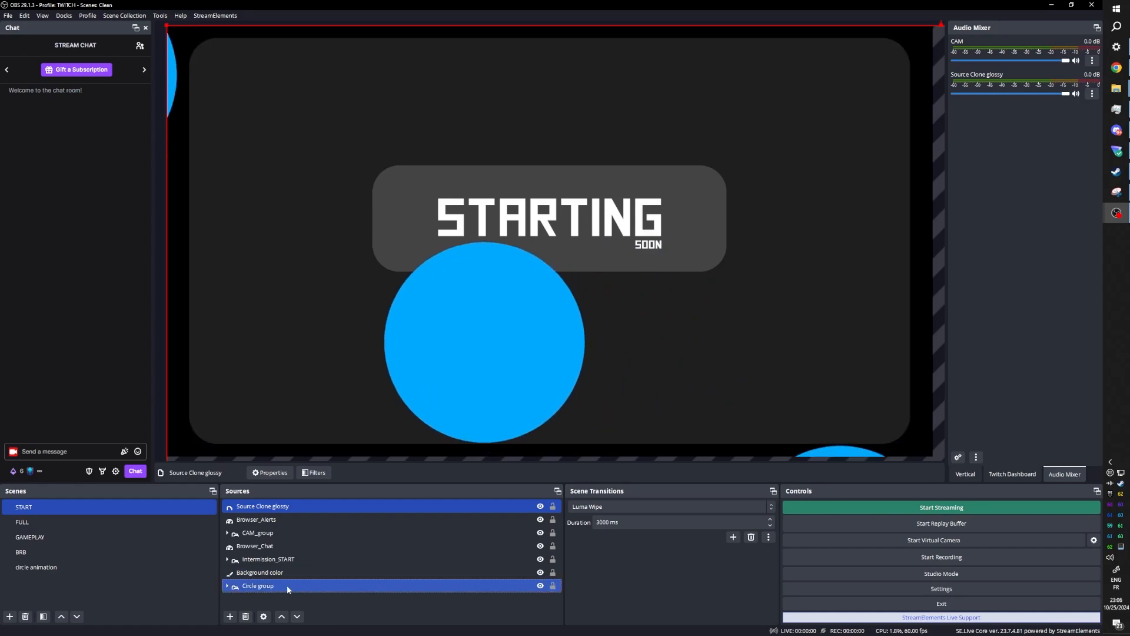
Step: Review the properties of Source Clone glossy and toggle its visibility to compare the canvas with and without the clone
double_click(277, 506)
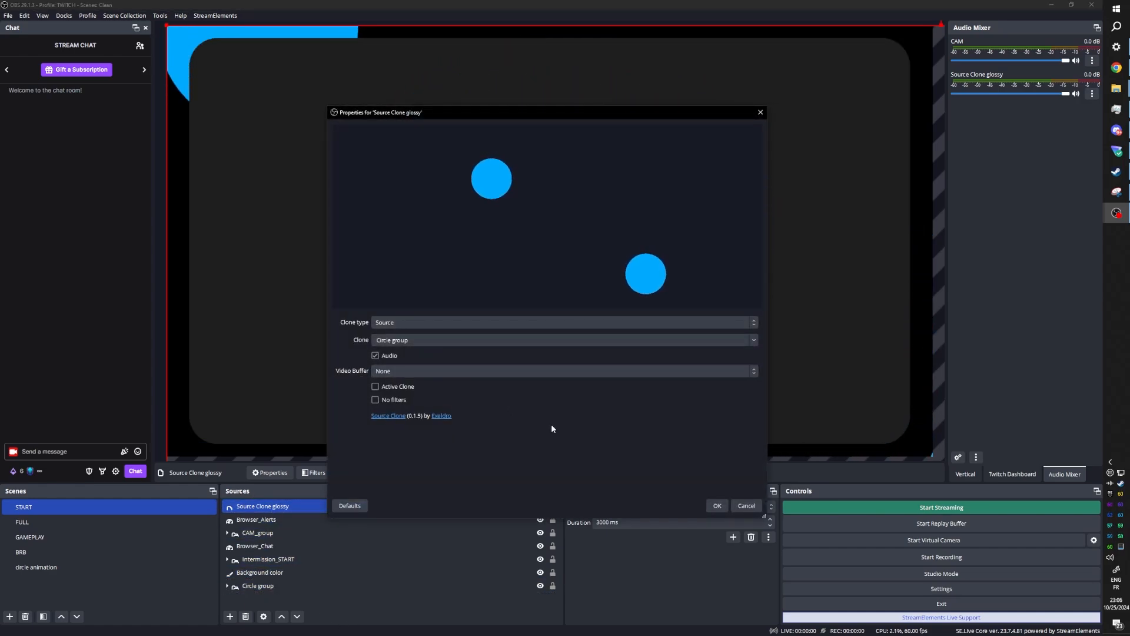
click(718, 505)
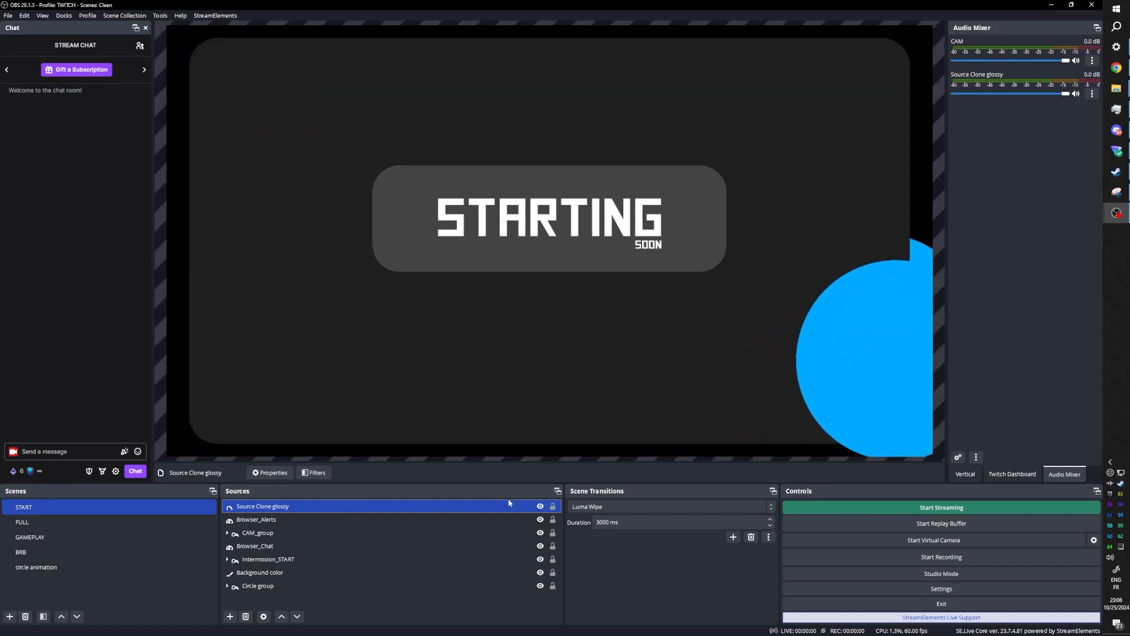
click(541, 507)
click(540, 507)
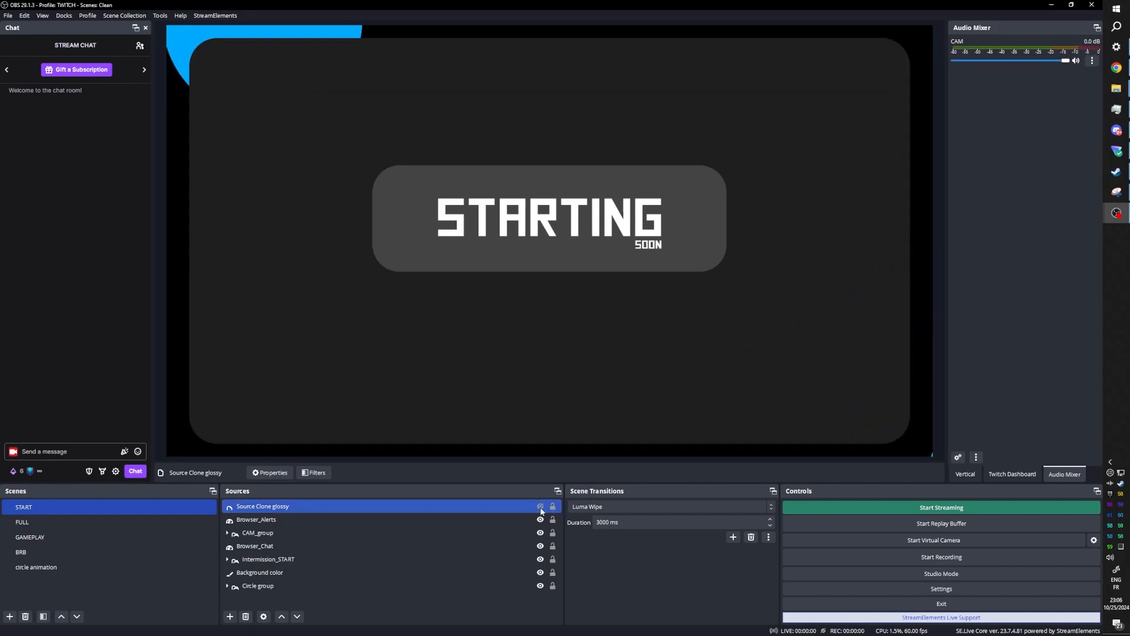
click(540, 506)
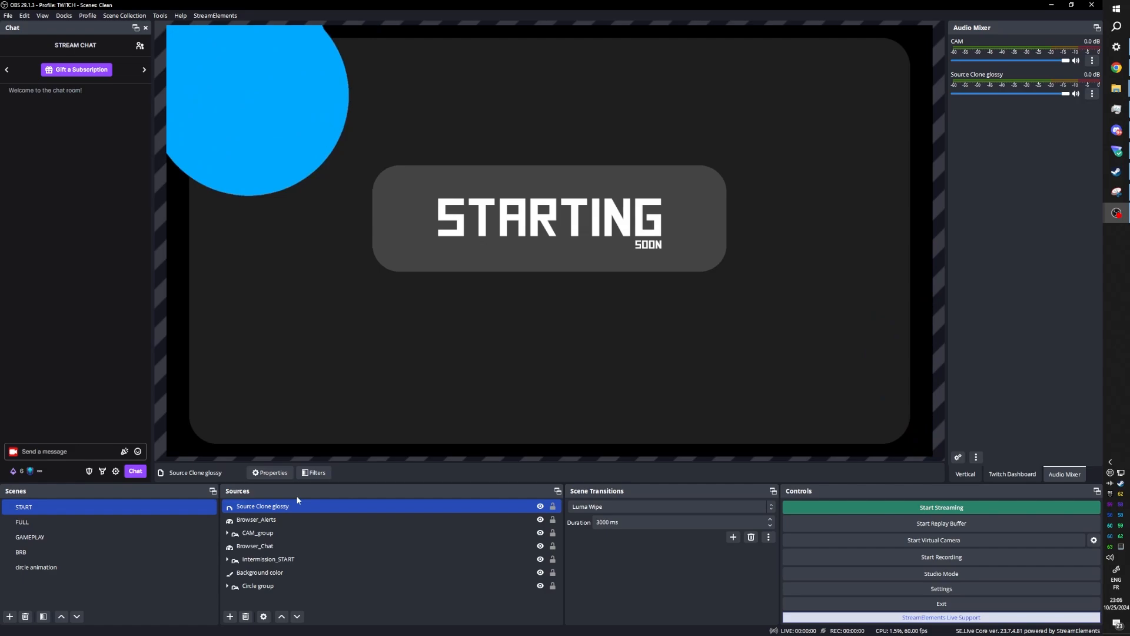
click(275, 475)
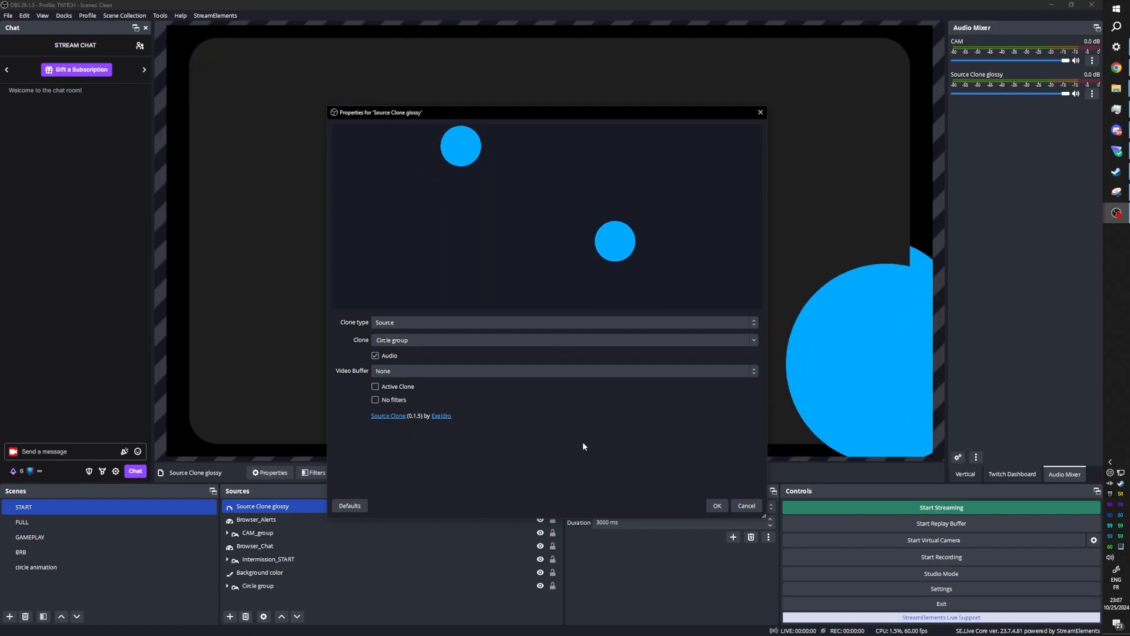
click(715, 507)
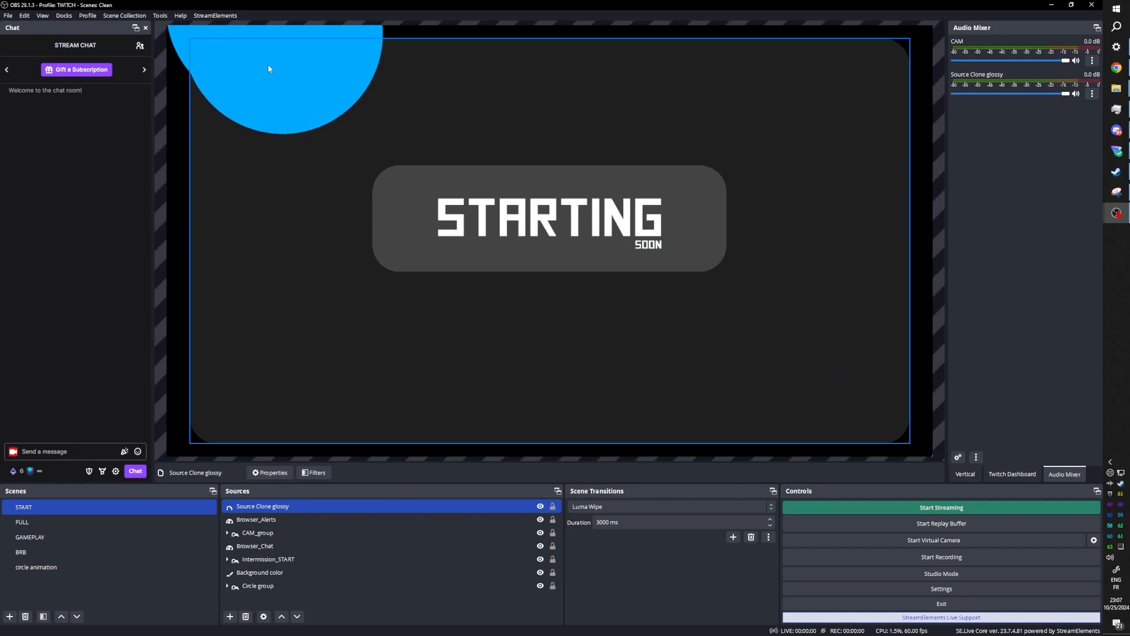
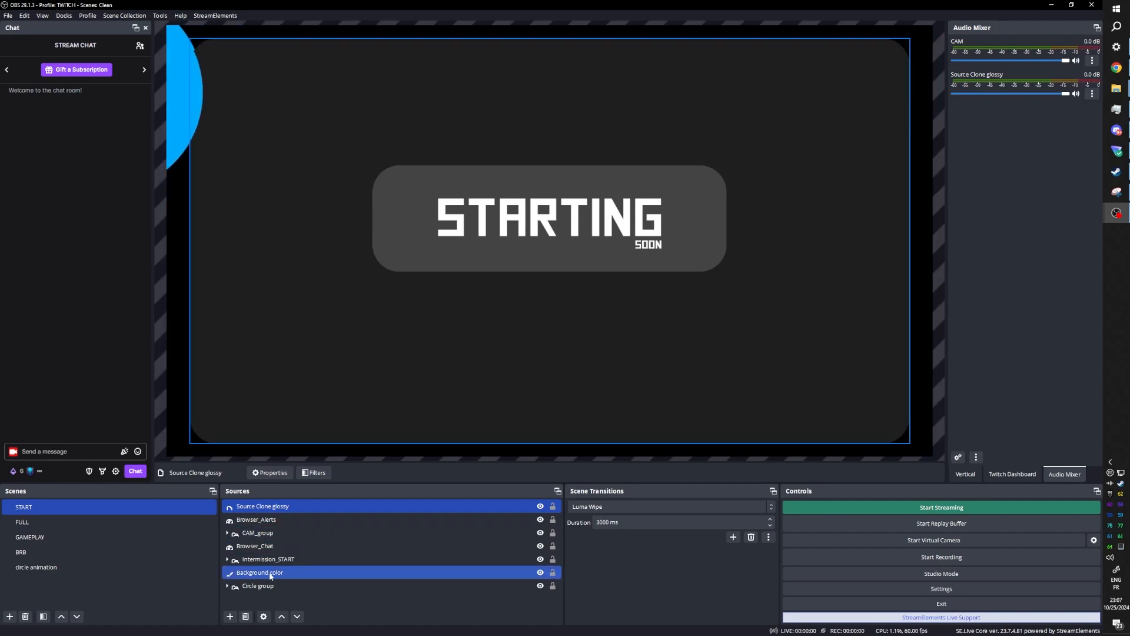
Step: Put Source Clone glossy into its own group named "clone group"
click(246, 532)
click(260, 510)
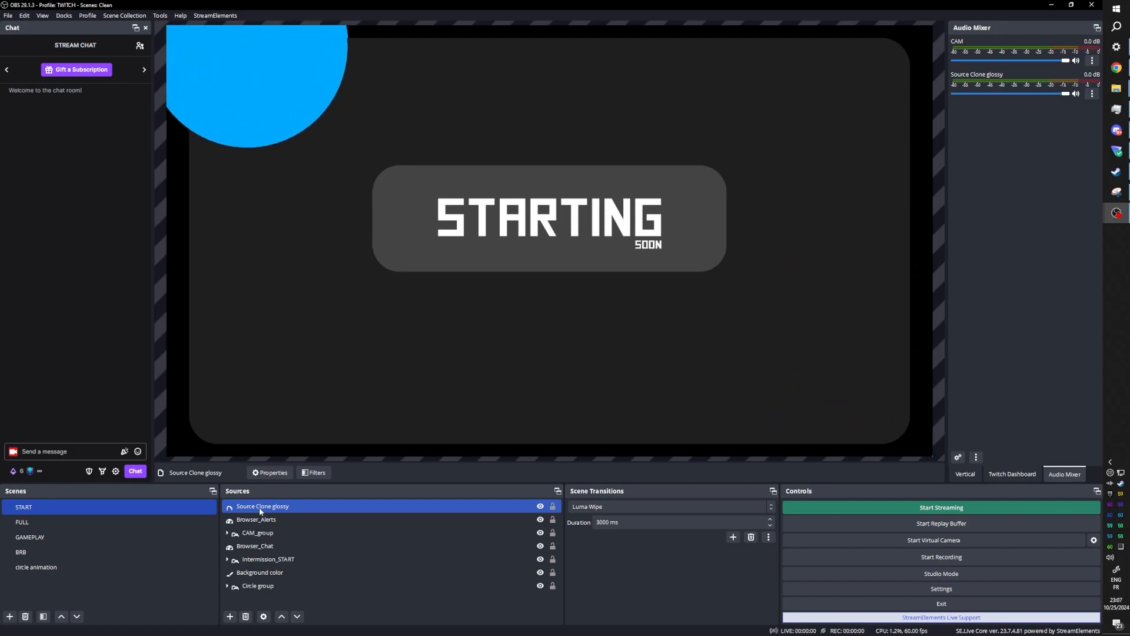
right_click(259, 509)
click(310, 108)
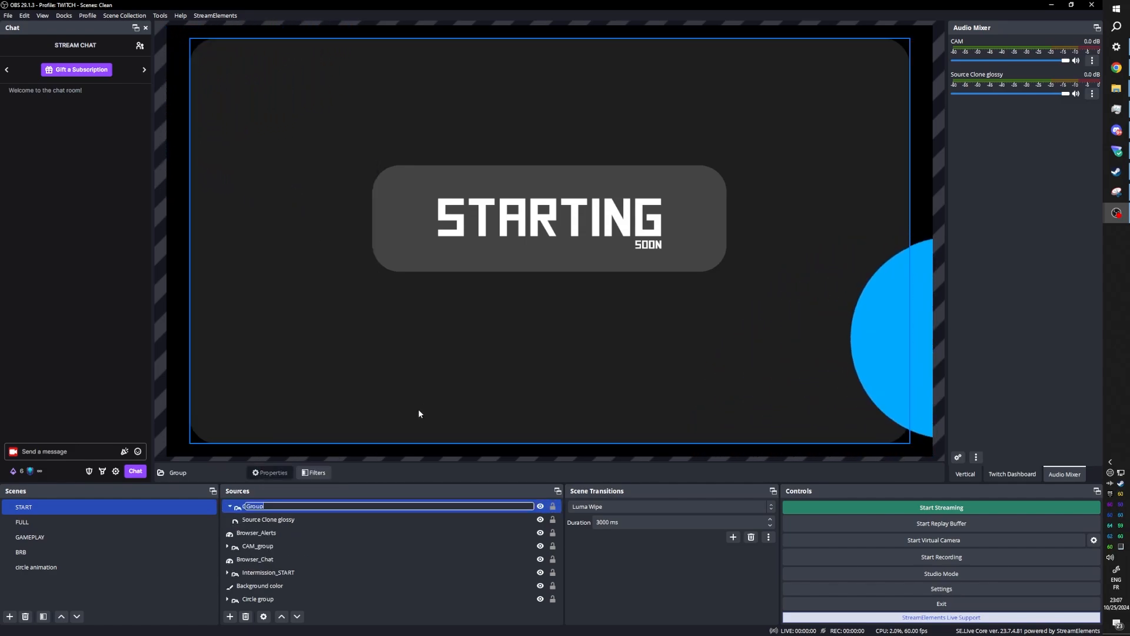
text(clone group)
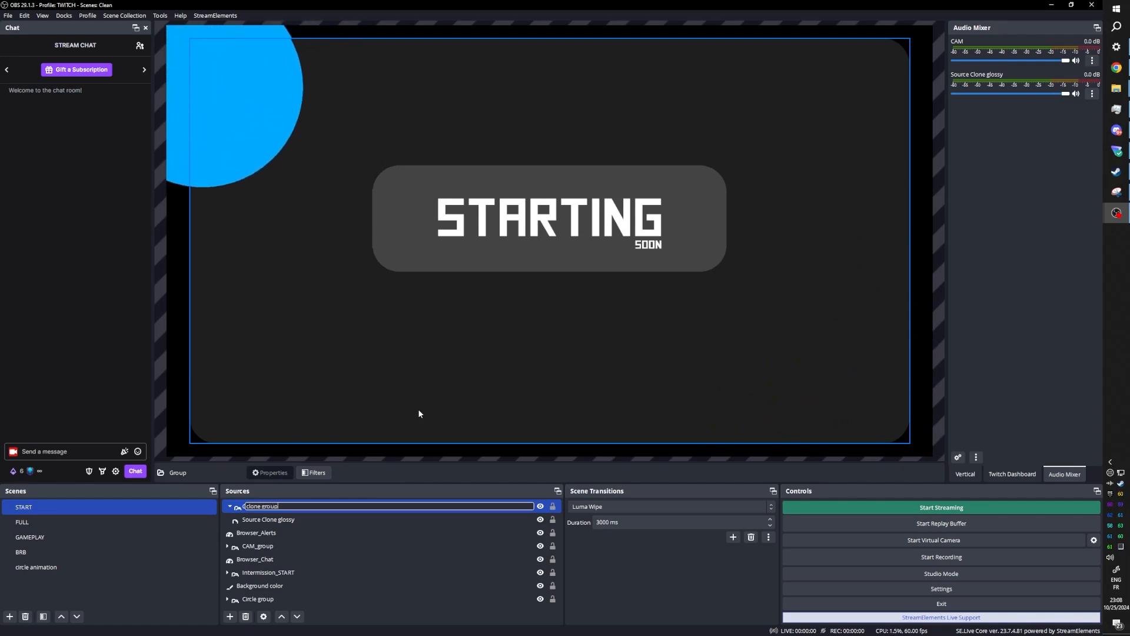
key(Return)
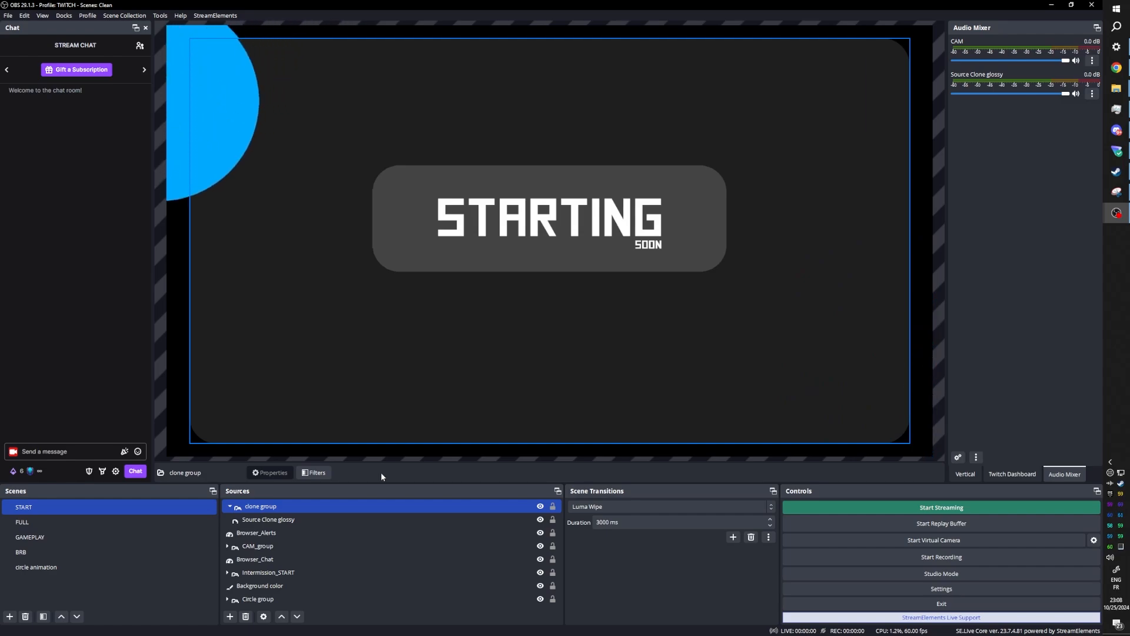
Step: Add an Advanced Mask effect filter with its default name to clone group and move the filters window higher
click(314, 473)
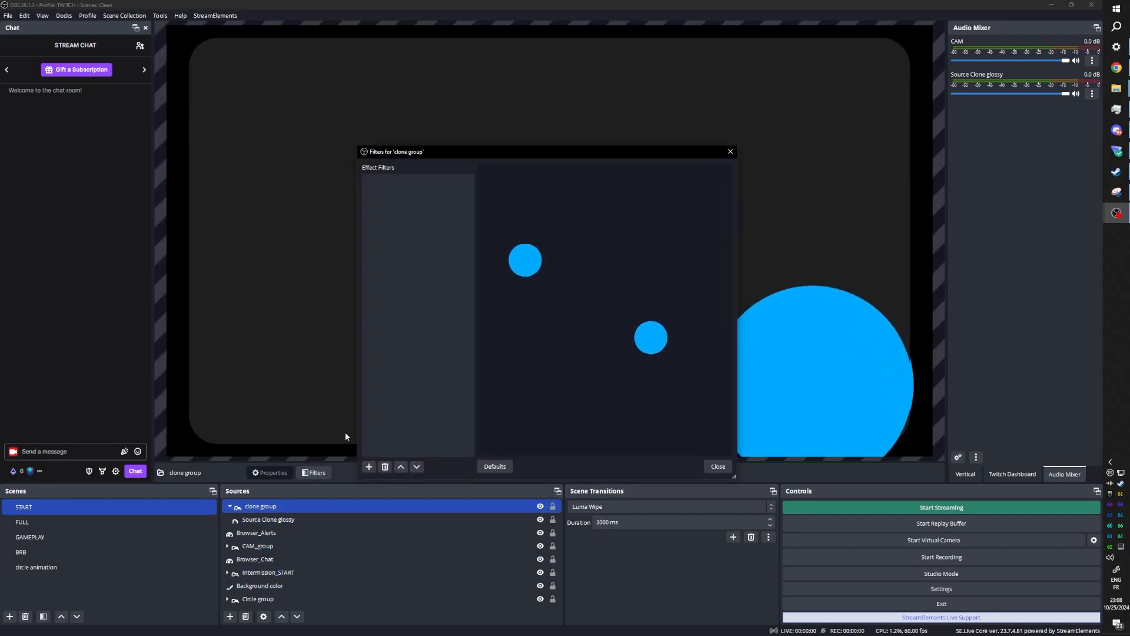
click(369, 467)
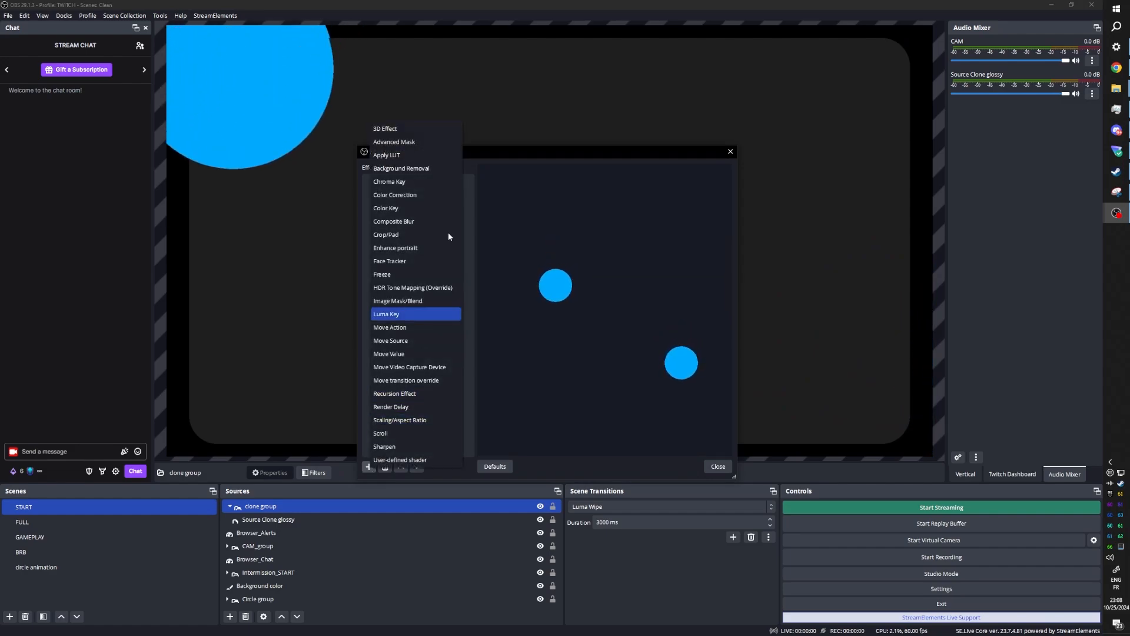
click(406, 143)
click(525, 329)
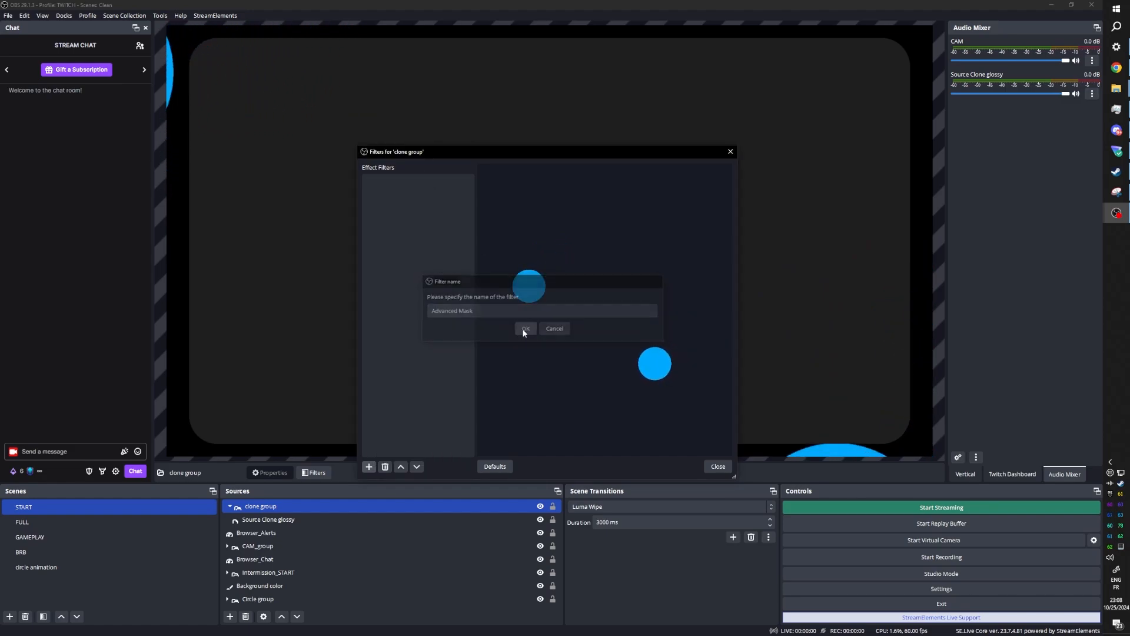
drag(480, 152, 462, 94)
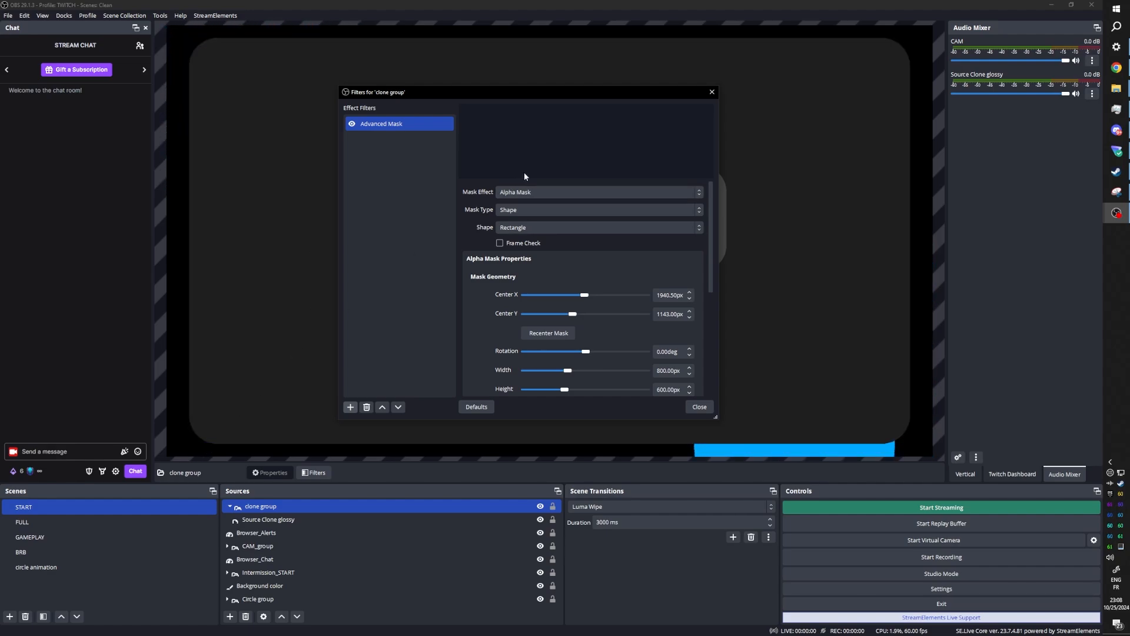
drag(520, 93, 520, 65)
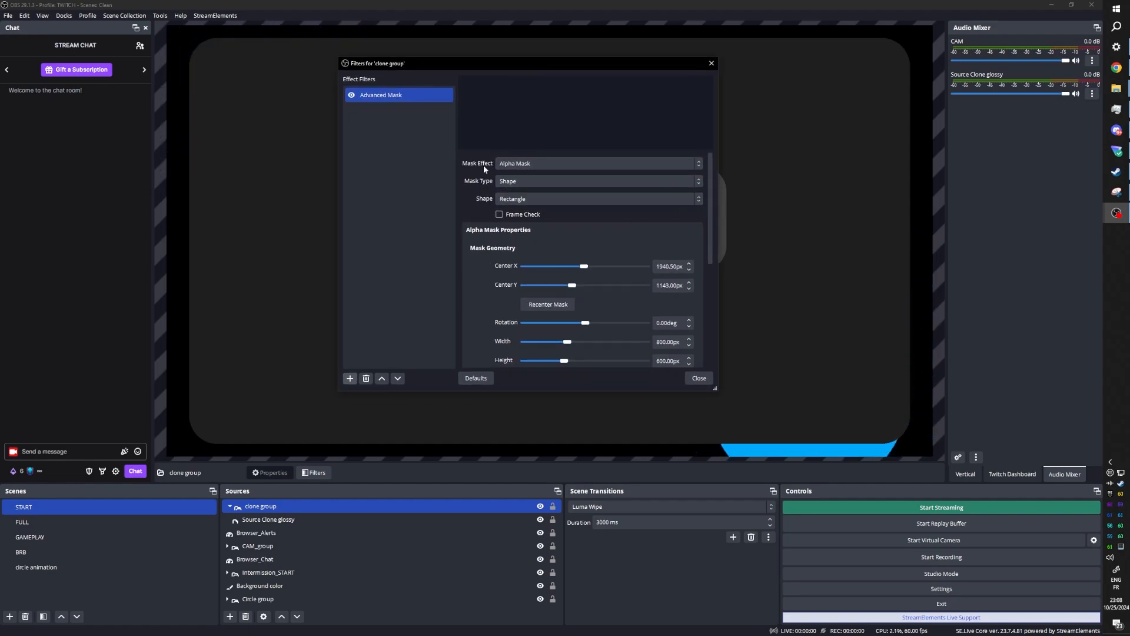
Step: Configure the Advanced Mask as an Alpha Mask of type Source, using Background color with Manual scaling
click(700, 164)
click(690, 175)
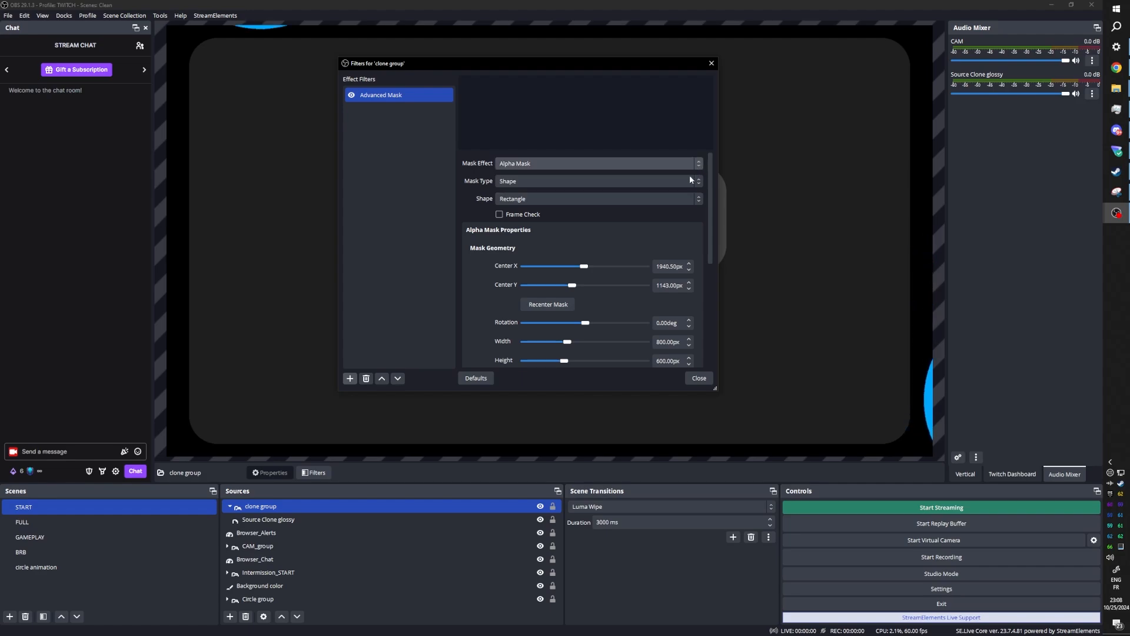
click(691, 182)
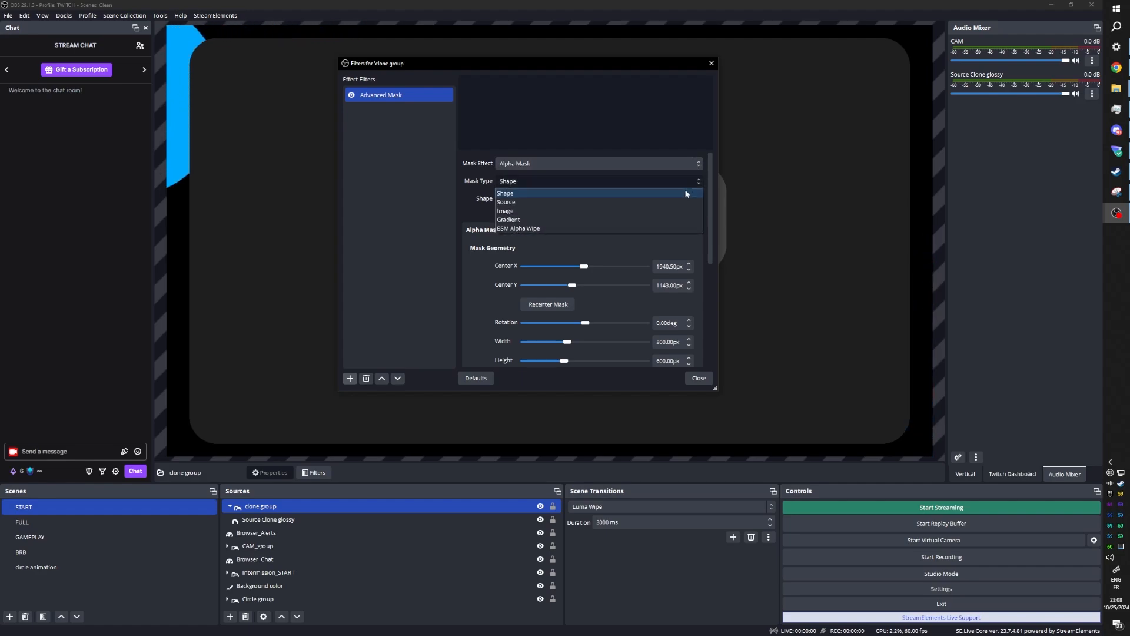
click(656, 203)
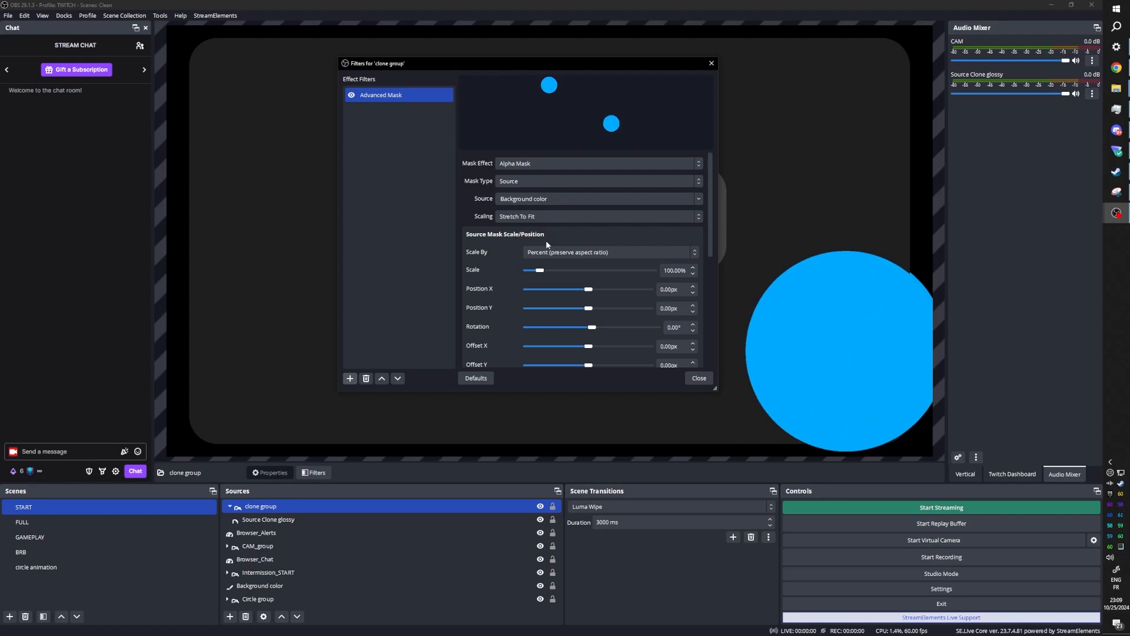
click(650, 217)
click(595, 237)
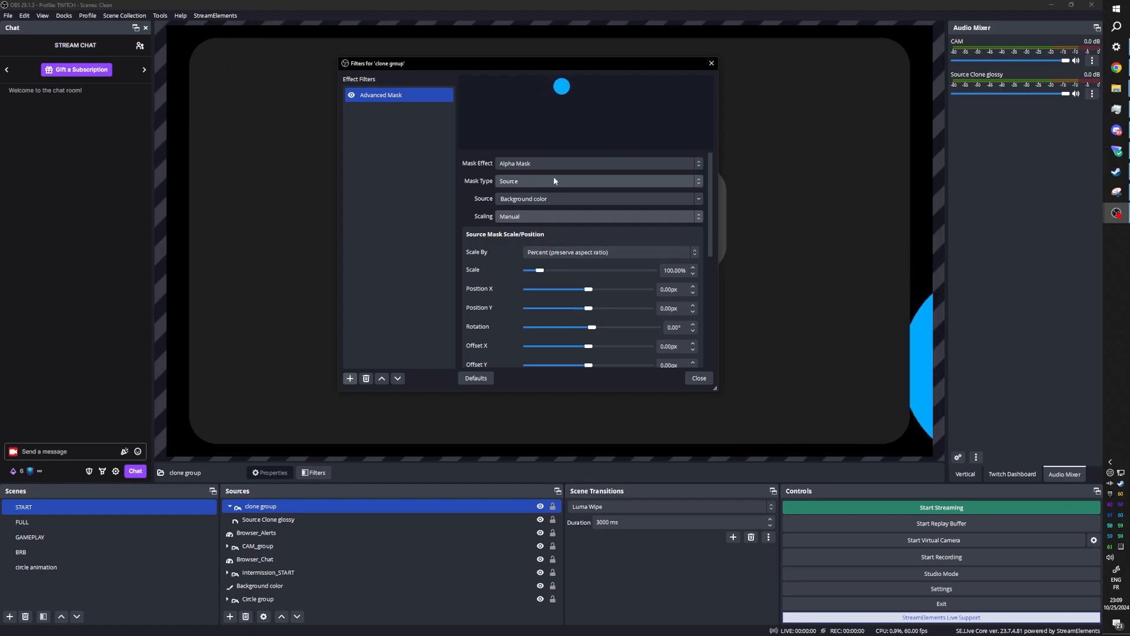
Step: Shift the mask source horizontally by setting its Position X to 725 px
drag(588, 289, 600, 290)
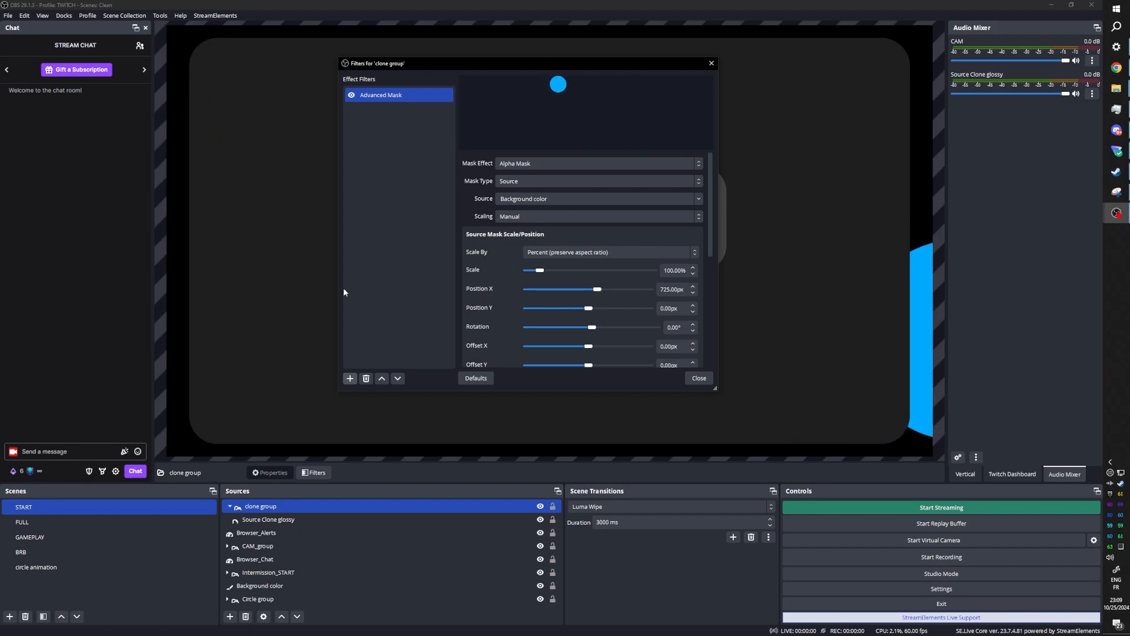
click(27, 568)
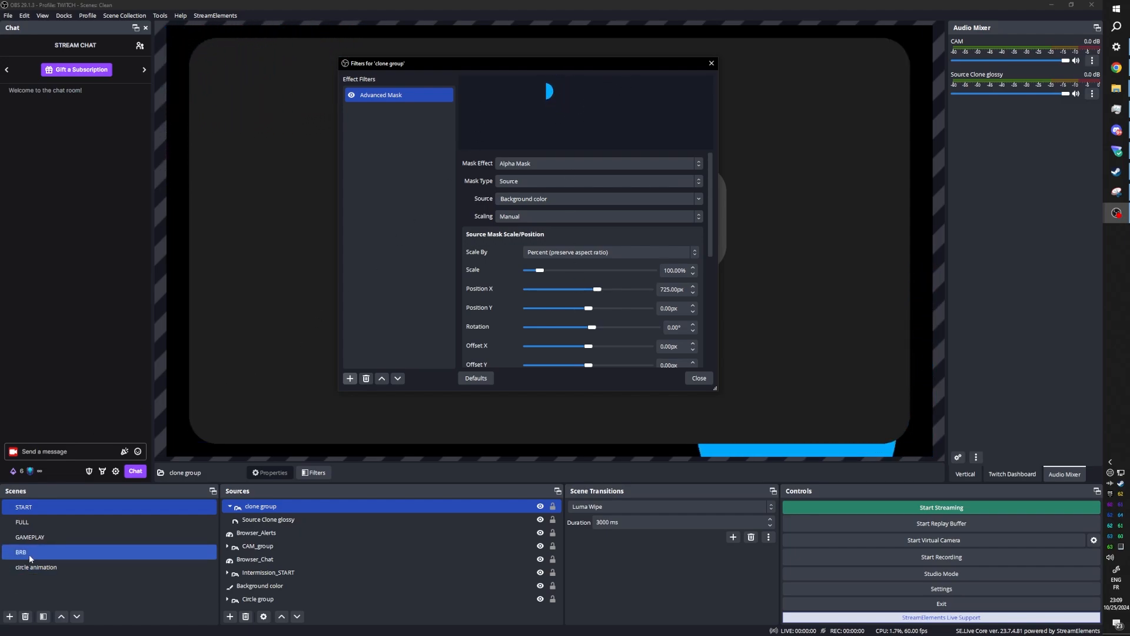
ctrl+click(450, 597)
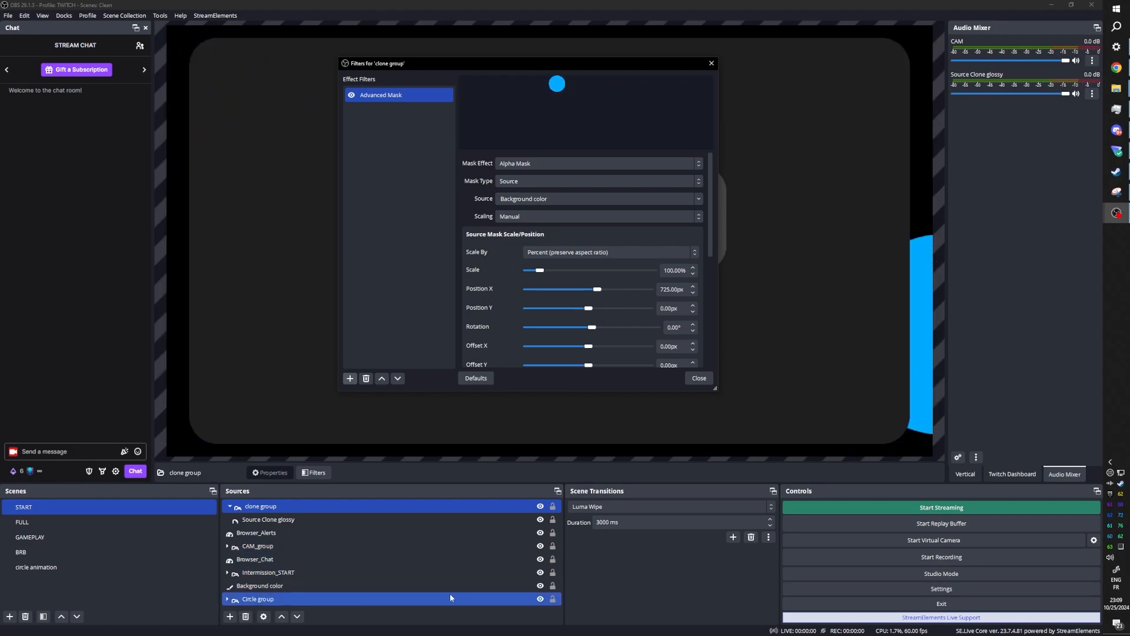
Step: Hide Circle group in the START scene
click(539, 598)
click(850, 352)
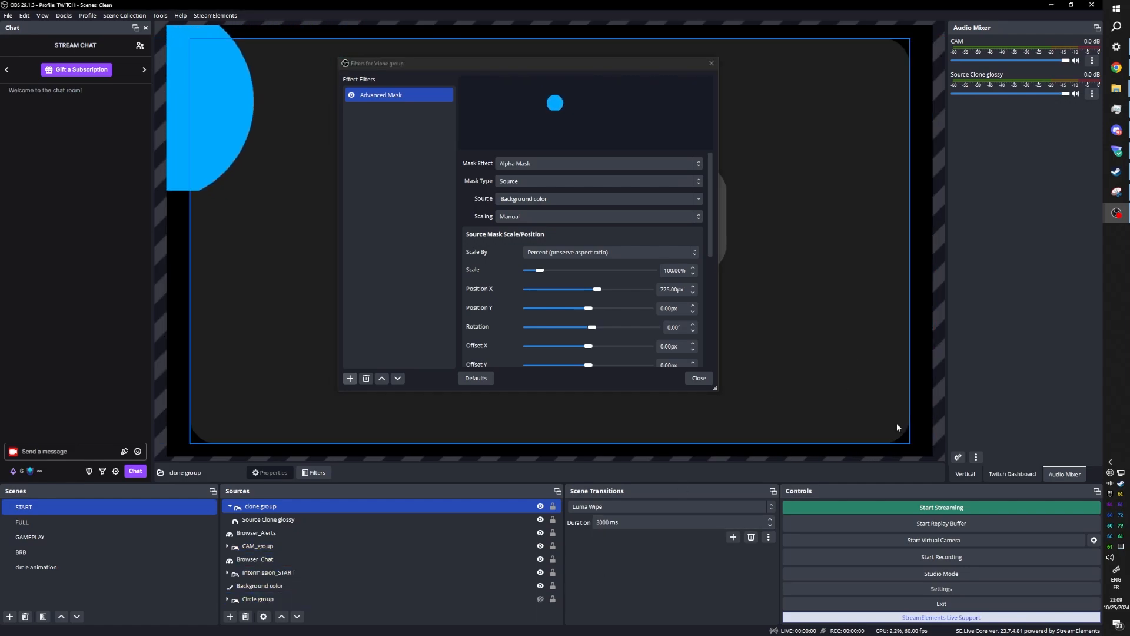
Step: Add a new Color Source with its default name to the circle animation scene
click(28, 567)
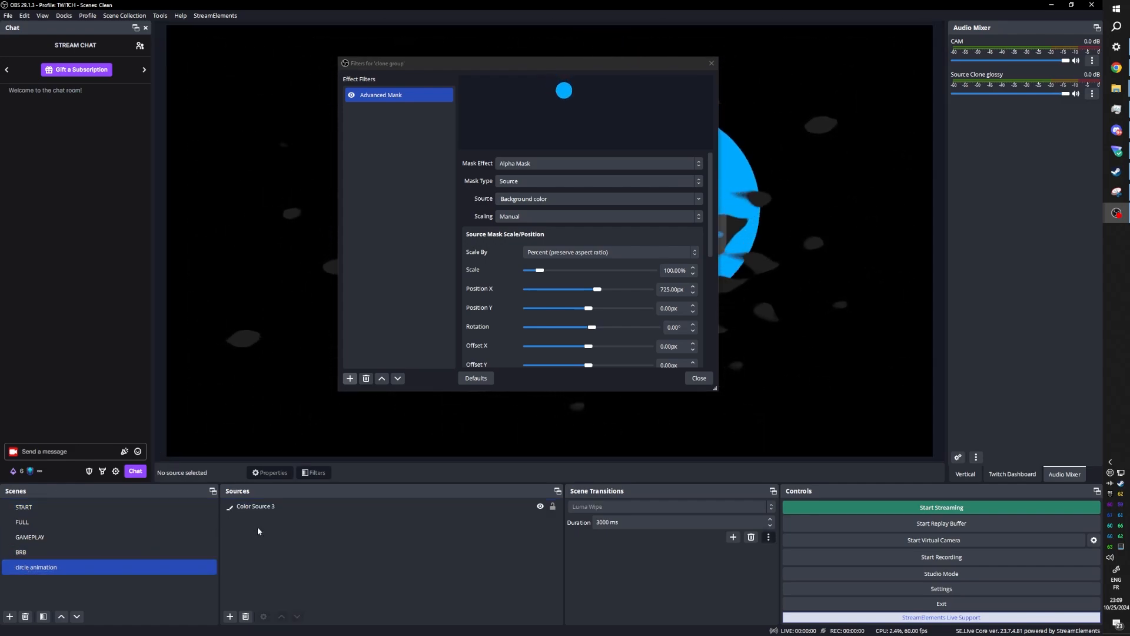
click(229, 616)
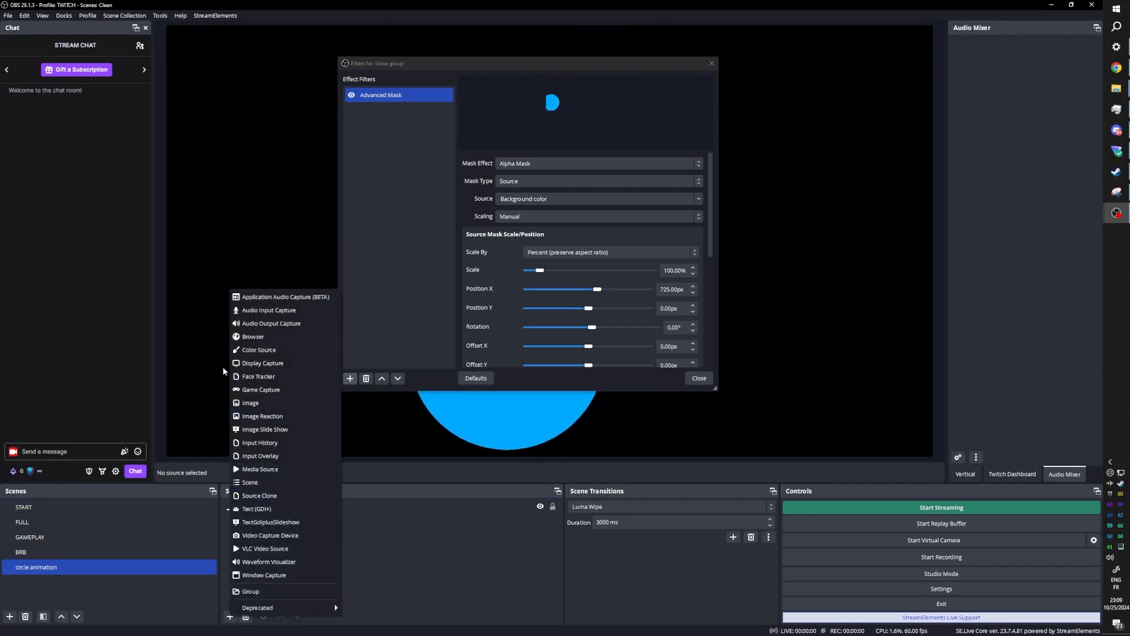
click(245, 351)
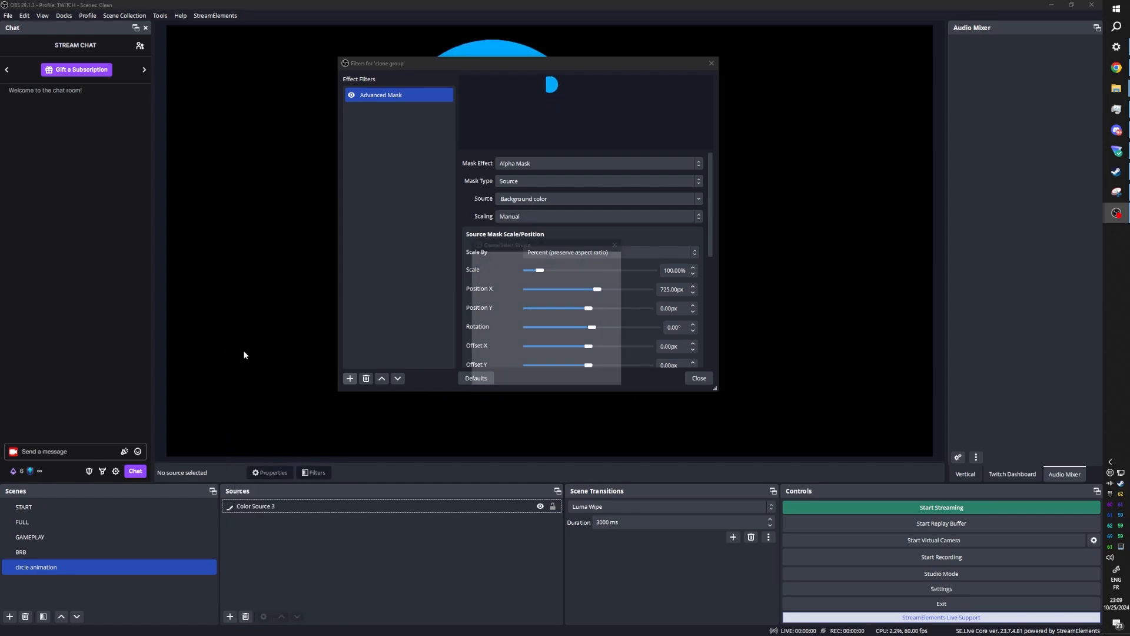
click(575, 376)
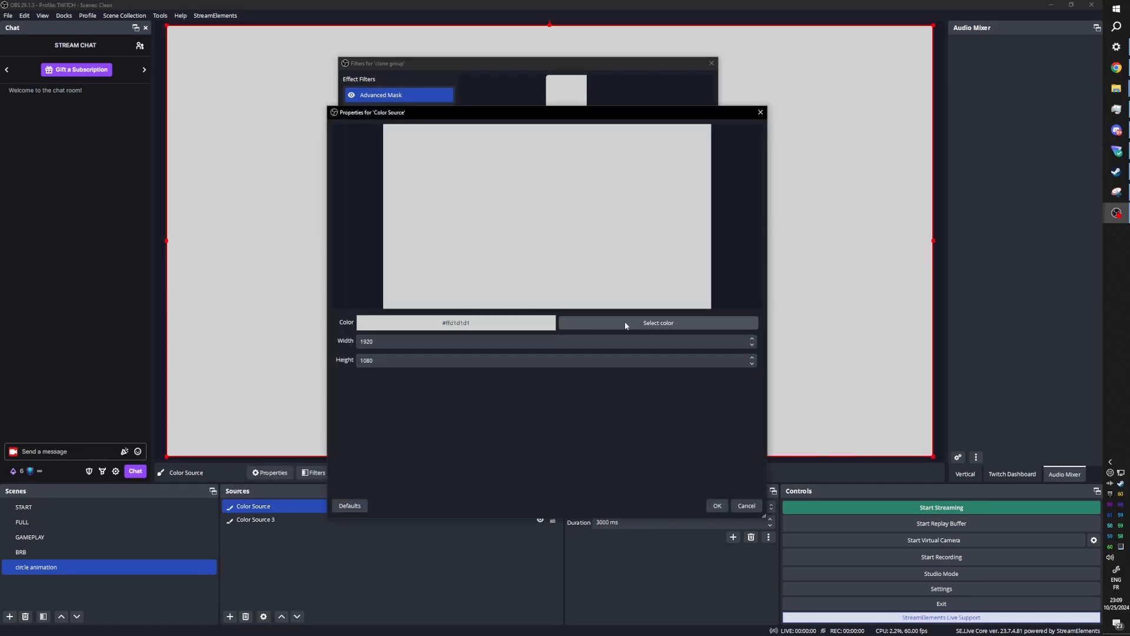
Step: Color the new Color Source pink (#ff55ff) at full canvas size and place it beneath Color Source 3
click(624, 321)
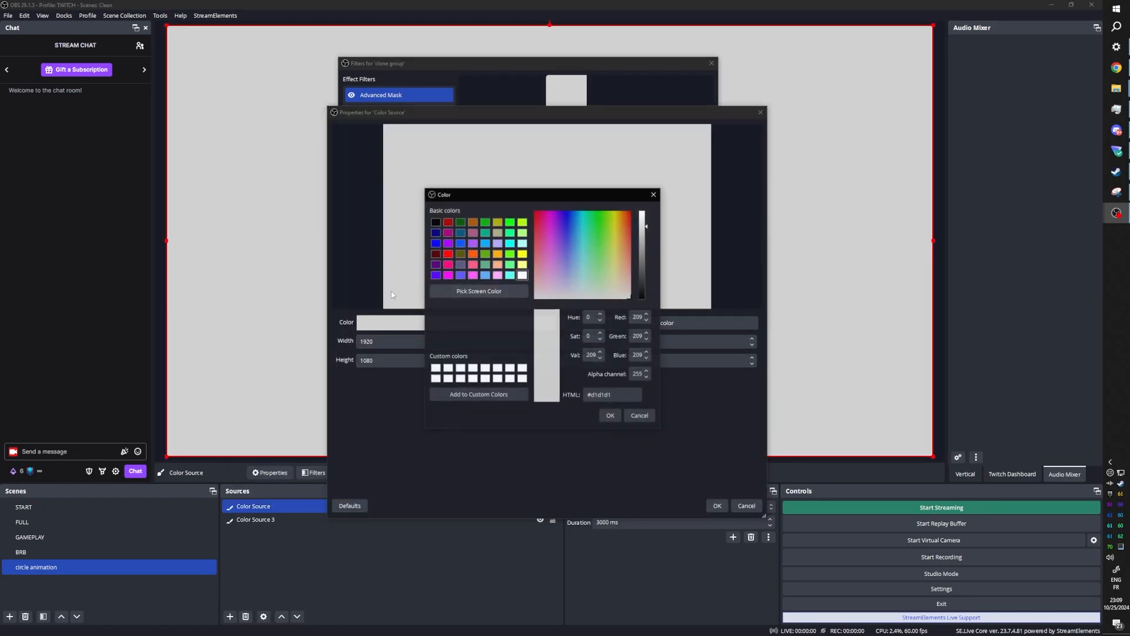
click(472, 276)
click(610, 416)
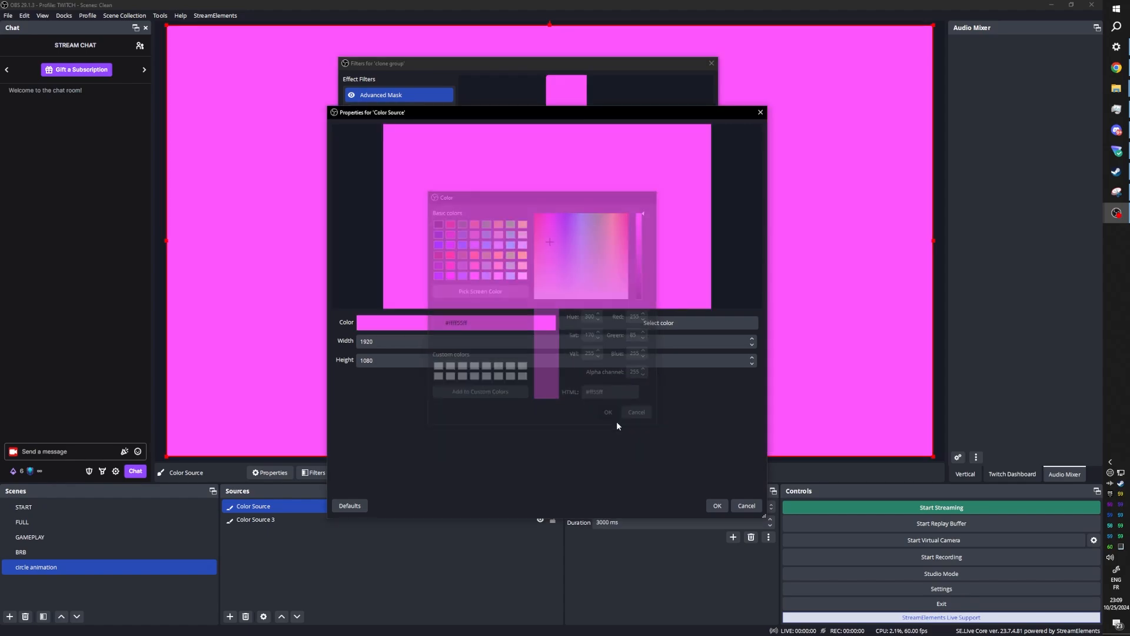
click(717, 505)
drag(309, 510, 262, 530)
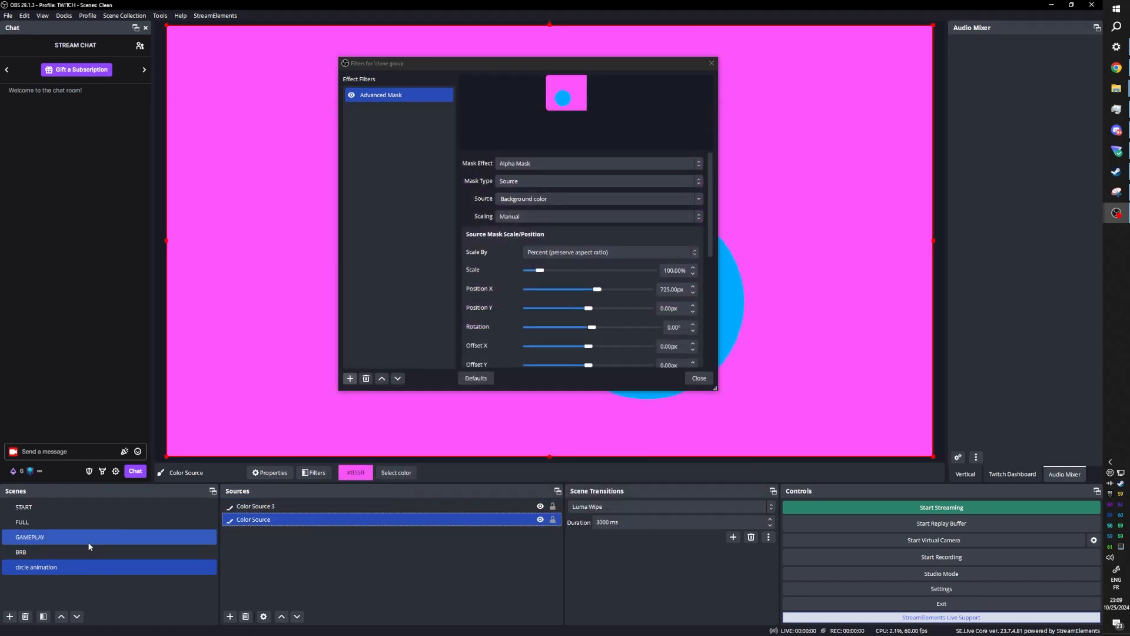
Step: Return to the START scene and move the clone group filters window aside to uncover more of the preview
click(41, 507)
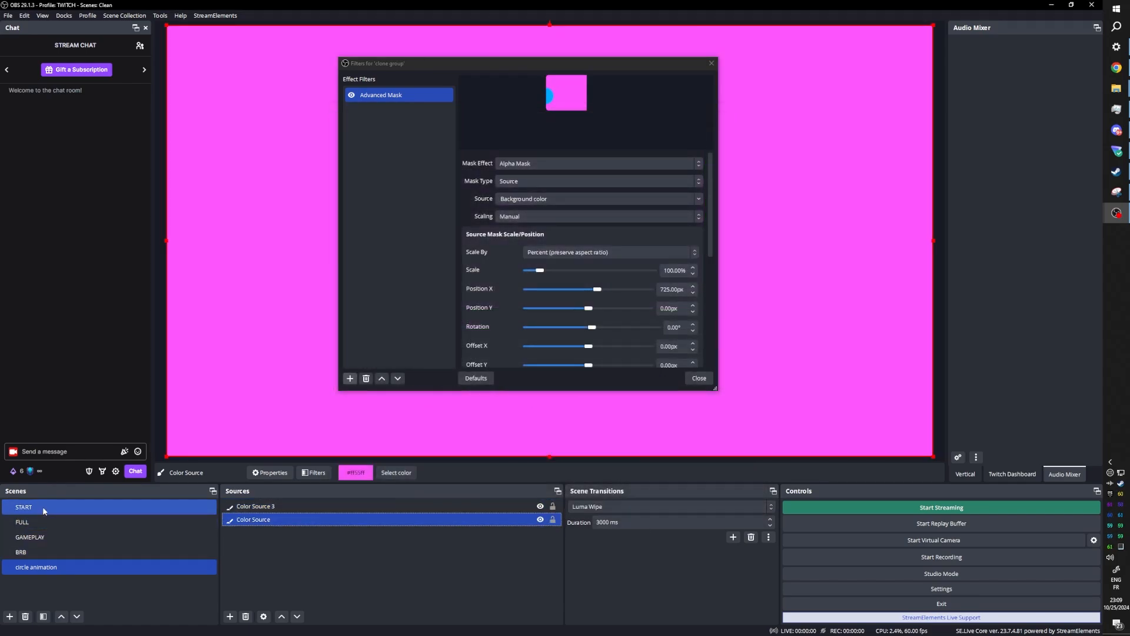
click(43, 511)
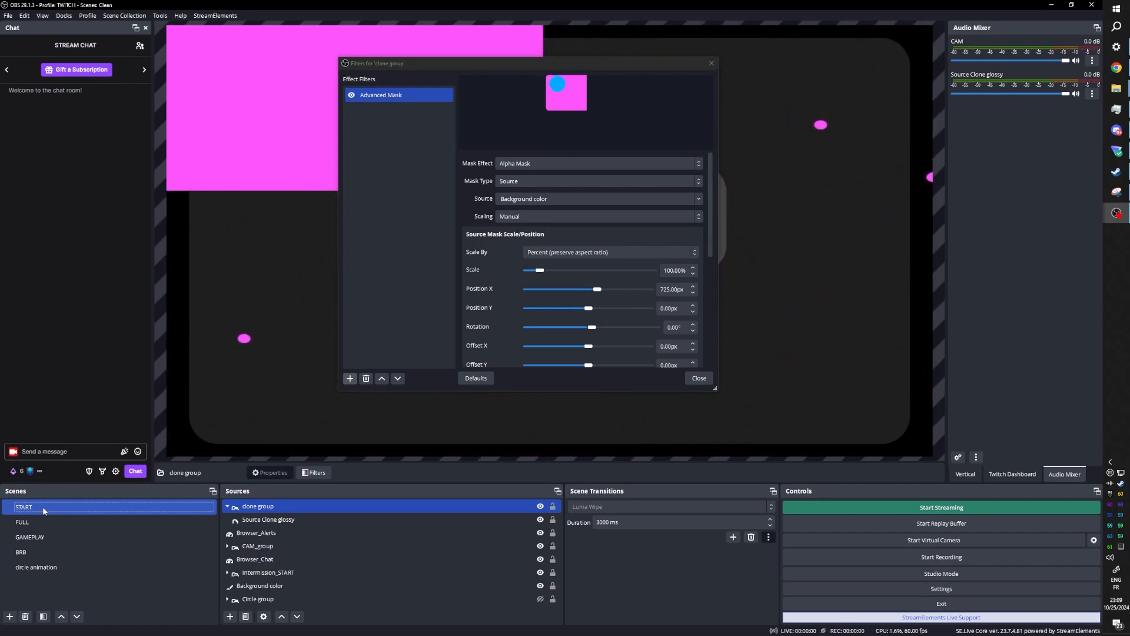
mouse_move(529, 66)
mouse_down()
mouse_move(530, 94)
mouse_move(631, 215)
mouse_move(515, 168)
mouse_move(518, 118)
mouse_move(803, 111)
mouse_move(719, 93)
mouse_move(764, 86)
mouse_move(714, 76)
mouse_up()
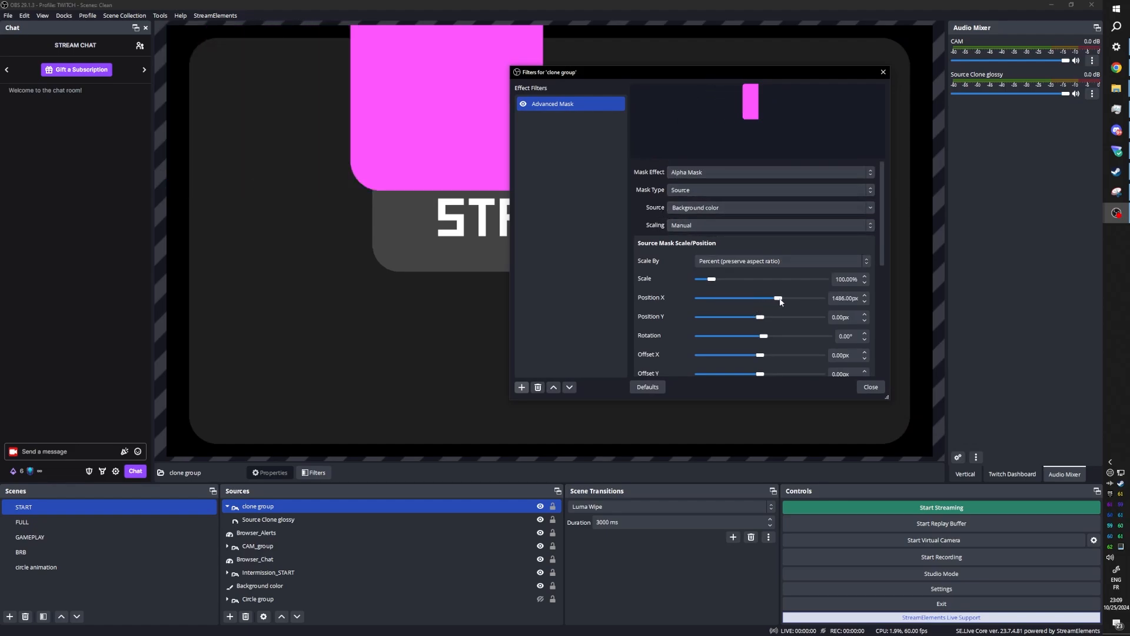
Step: Try other X and Y positions for the mask source and remove the Advanced Mask filter from clone group
mouse_move(777, 301)
mouse_down()
mouse_move(760, 304)
mouse_move(772, 322)
mouse_move(760, 320)
mouse_move(776, 300)
mouse_move(765, 303)
mouse_up()
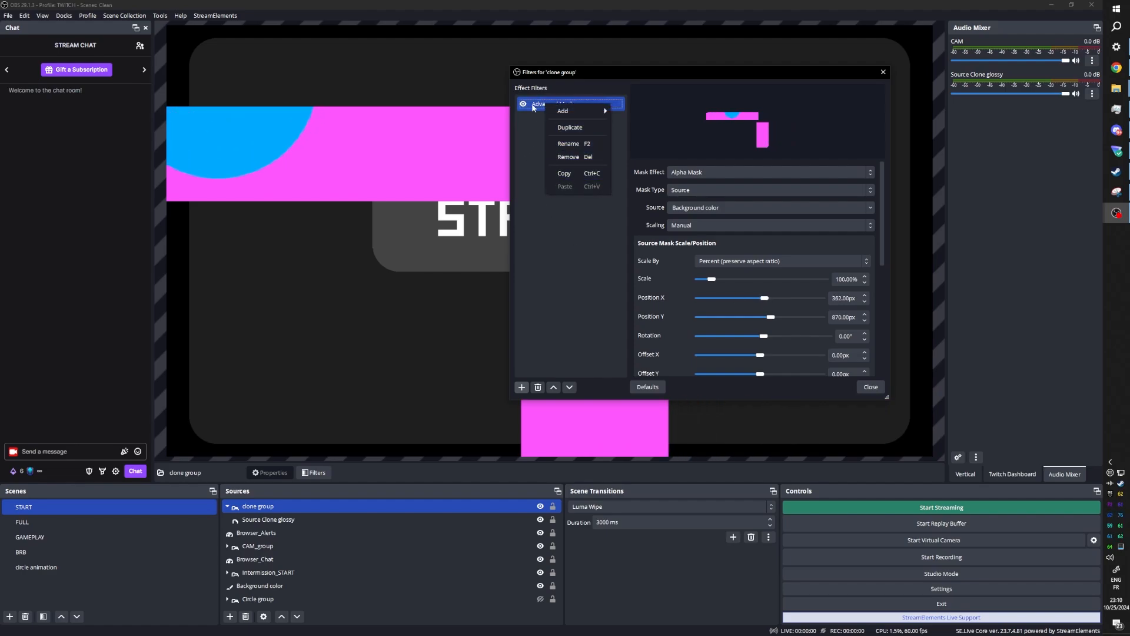
click(566, 157)
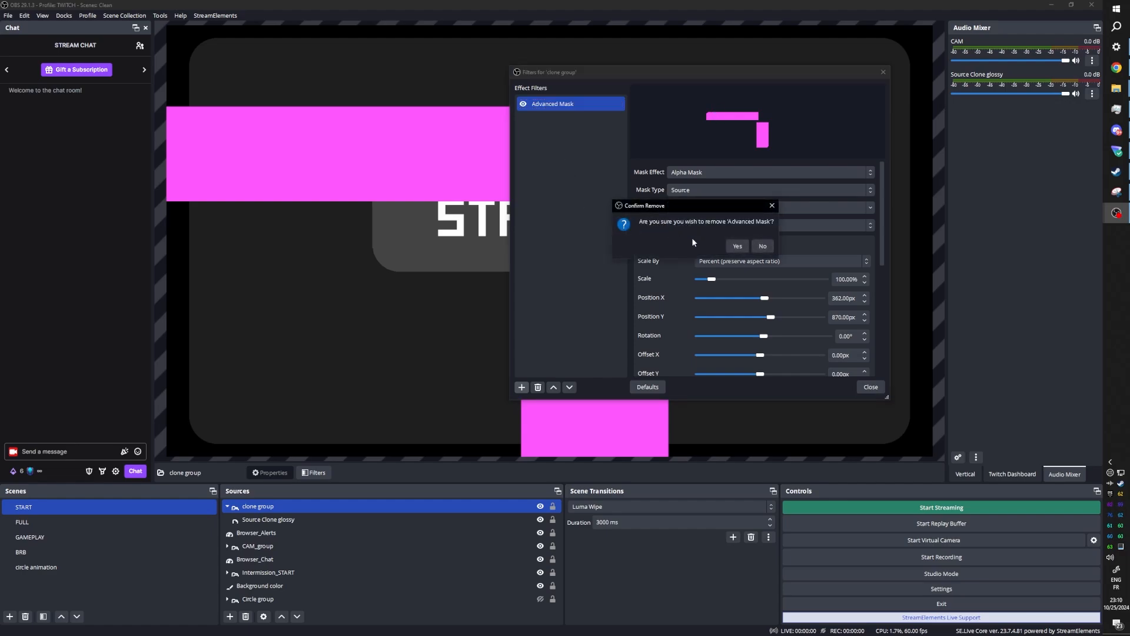
click(737, 246)
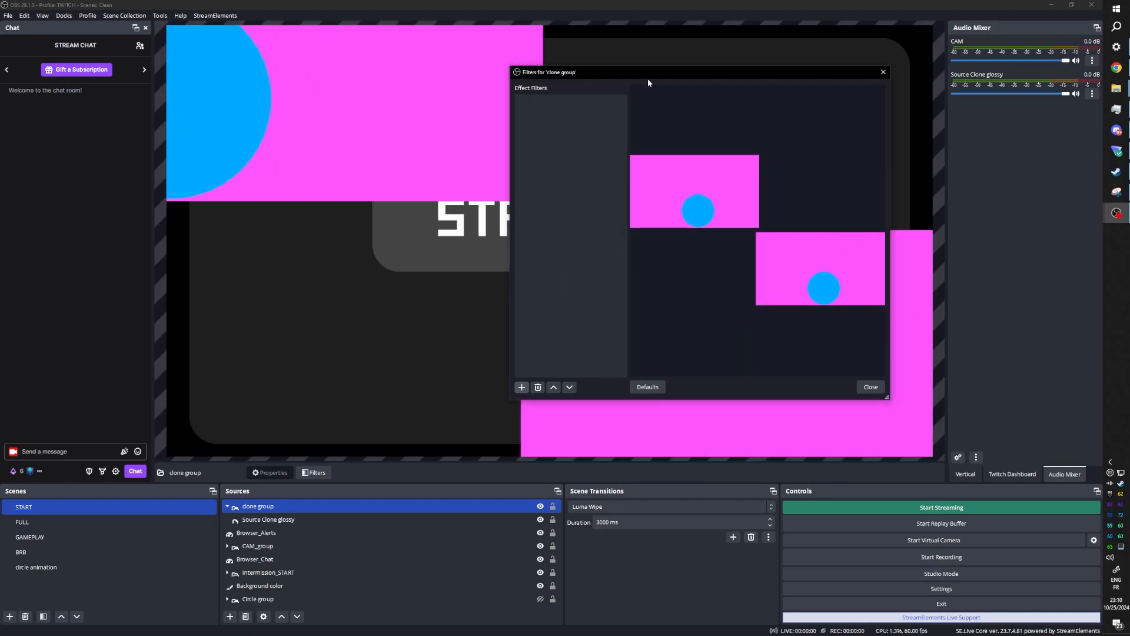
Step: Add a fresh Advanced Mask effect filter with its default name to clone group
mouse_move(647, 79)
mouse_down()
mouse_move(712, 90)
mouse_move(326, 425)
mouse_move(235, 446)
mouse_move(752, 39)
mouse_up()
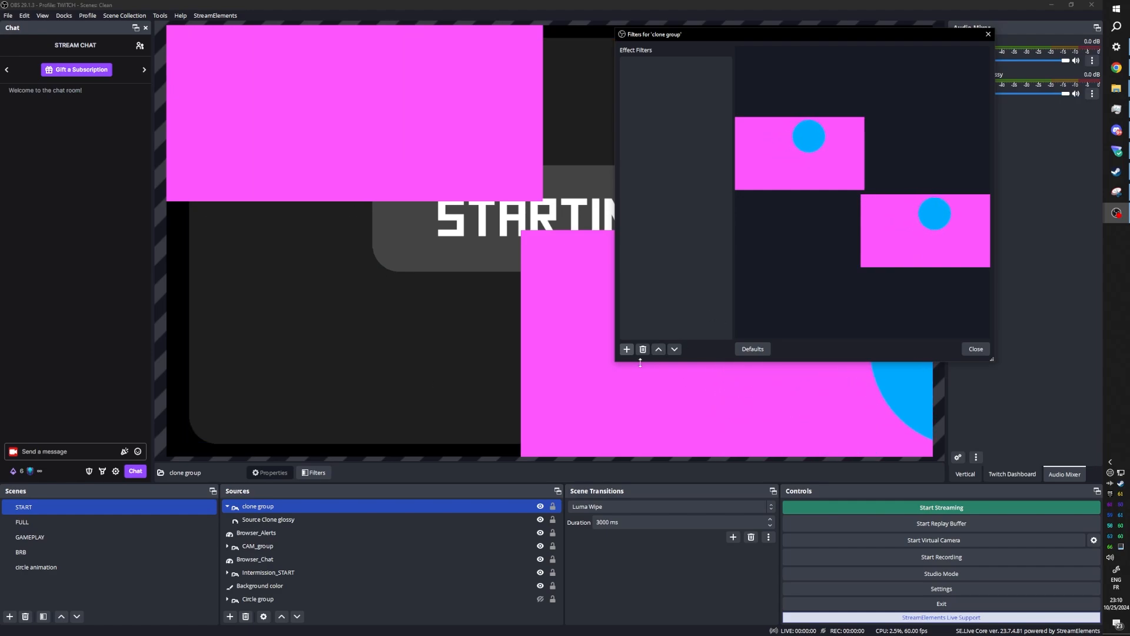
click(627, 349)
click(654, 26)
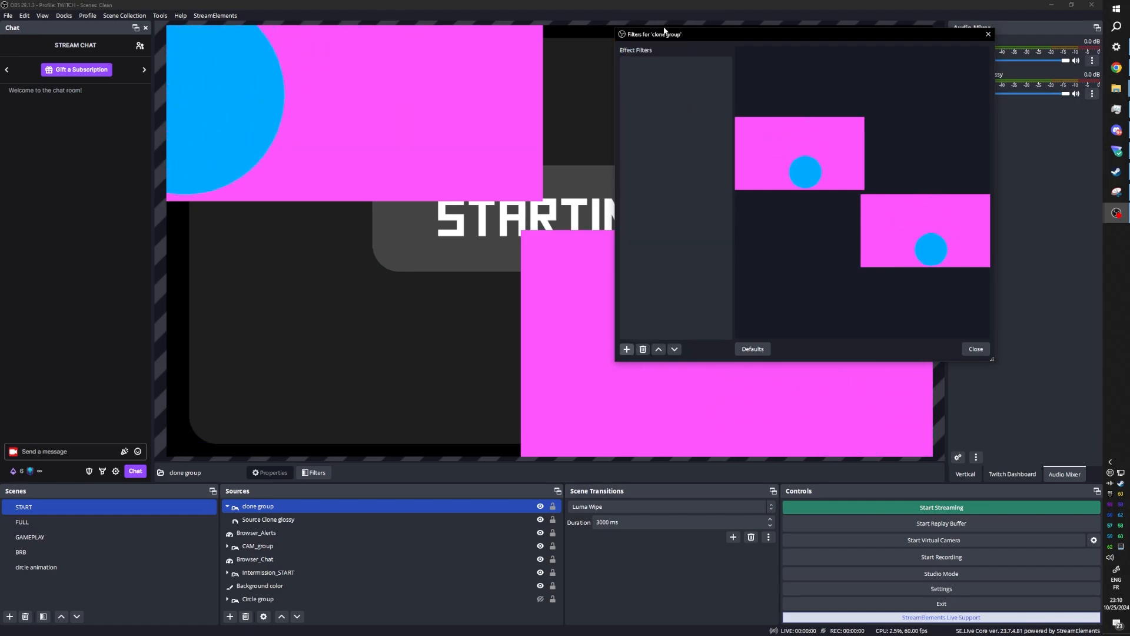
click(781, 215)
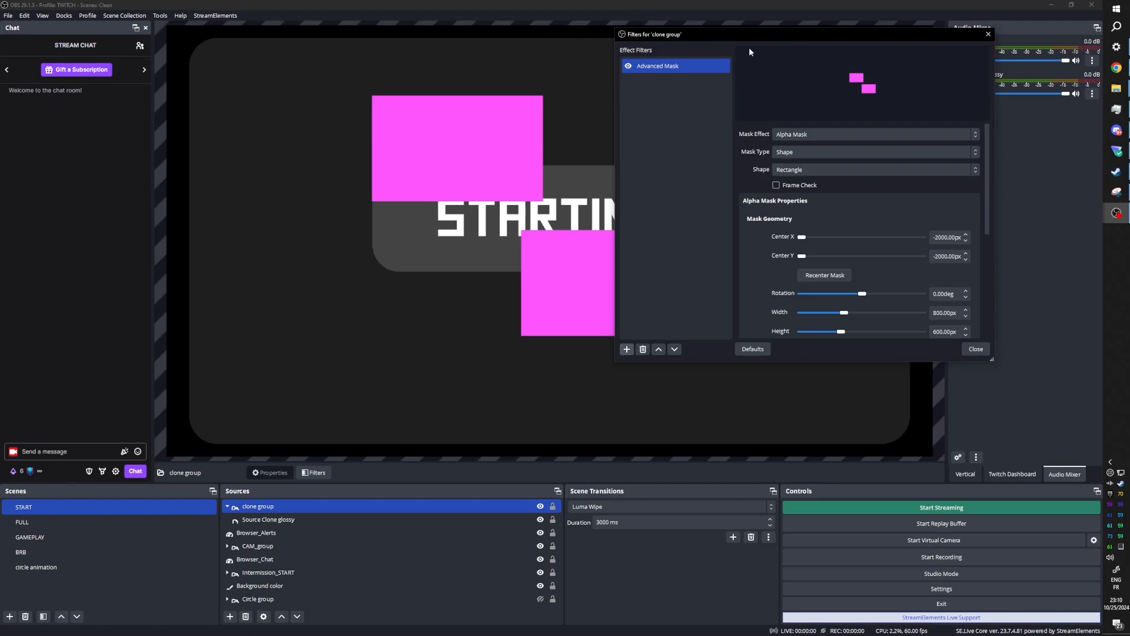
Step: Recenter the rectangular alpha mask on clone group and give it a uniform corner radius of 53 px
mouse_move(753, 36)
mouse_down()
mouse_move(410, 107)
mouse_move(783, 126)
mouse_move(706, 77)
mouse_move(648, 92)
mouse_move(705, 63)
mouse_up()
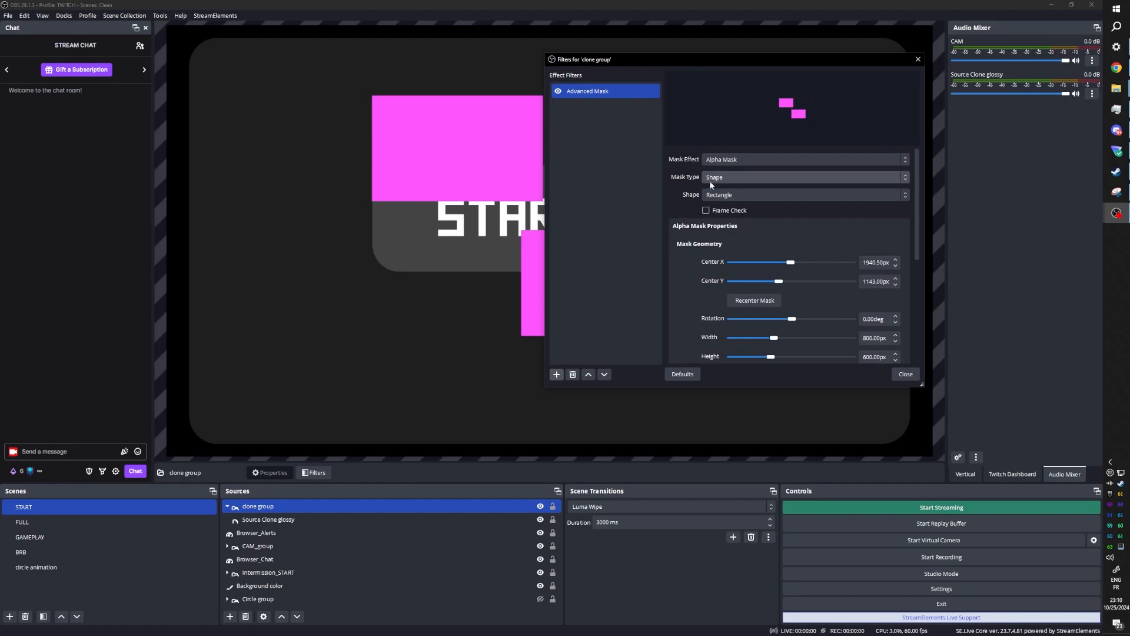
click(742, 197)
scroll(674, 279, down, 5)
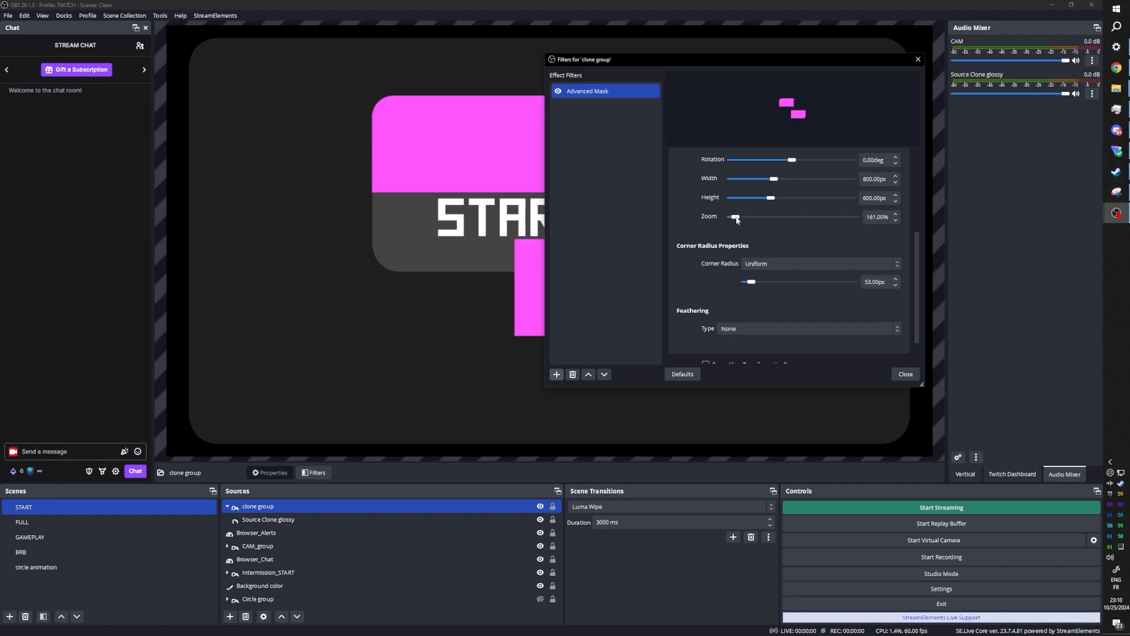
Step: Try different zoom values for the rectangle mask, settling on 37%
drag(734, 217, 732, 219)
click(863, 218)
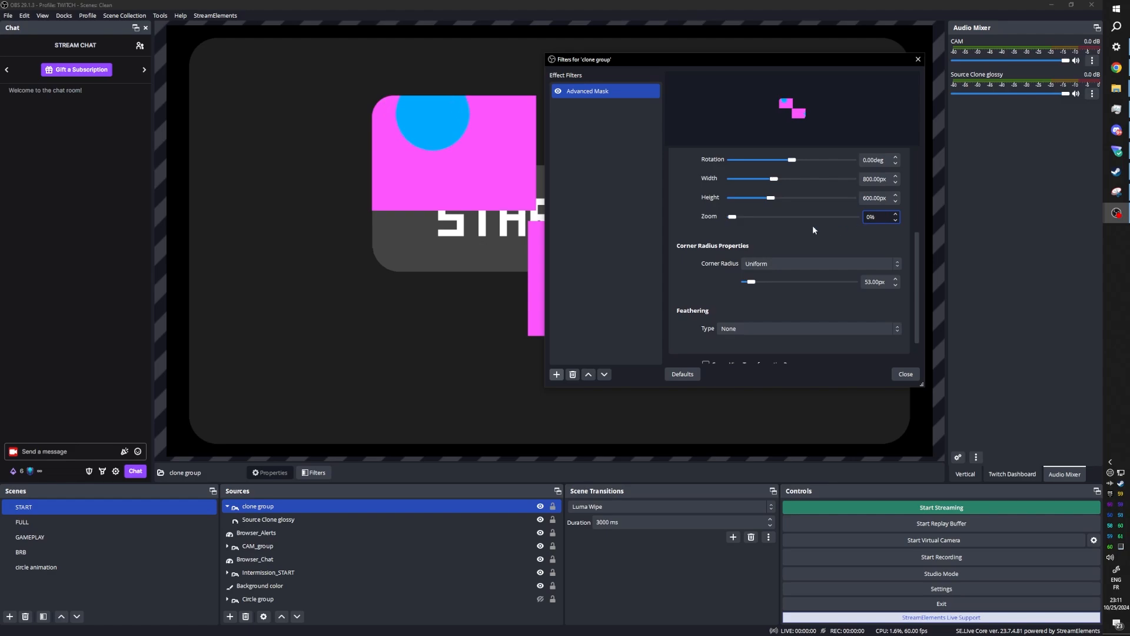
click(687, 228)
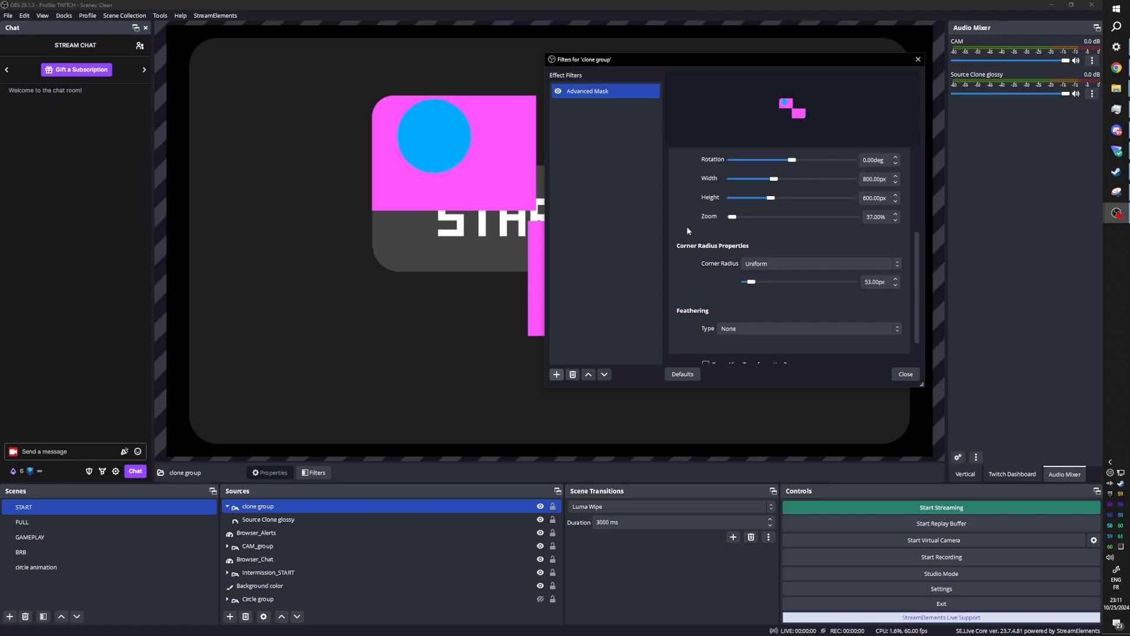
click(869, 216)
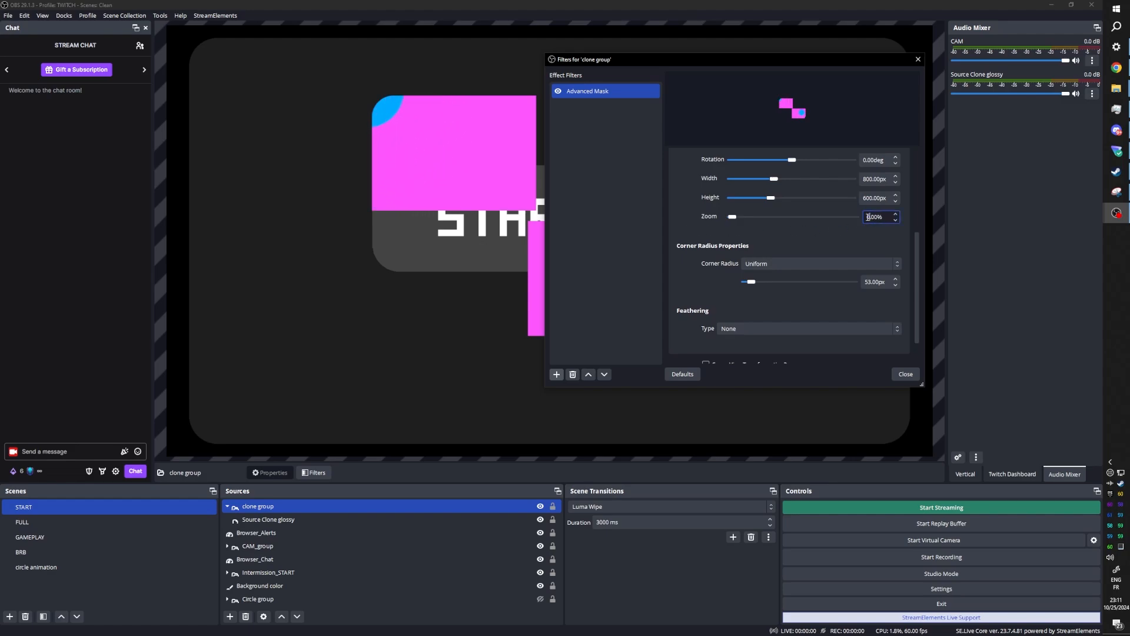
key(Escape)
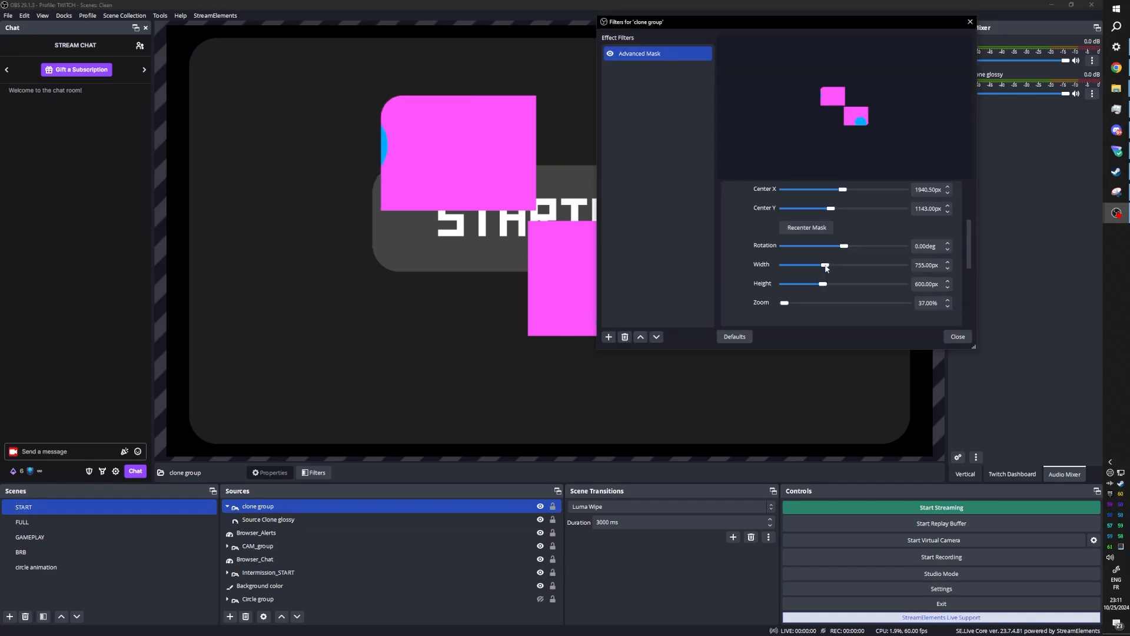
Step: Widen the rectangle mask to 1634 px and compare the preview with the Advanced Mask filter switched off and on
drag(825, 268, 839, 269)
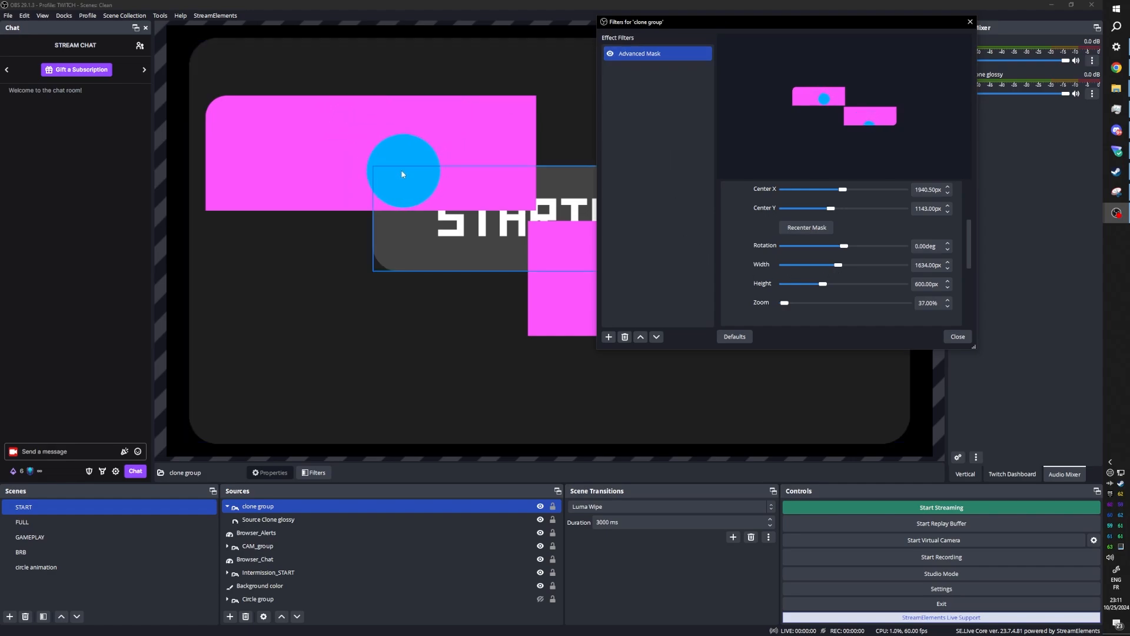
click(610, 54)
click(610, 54)
click(610, 54)
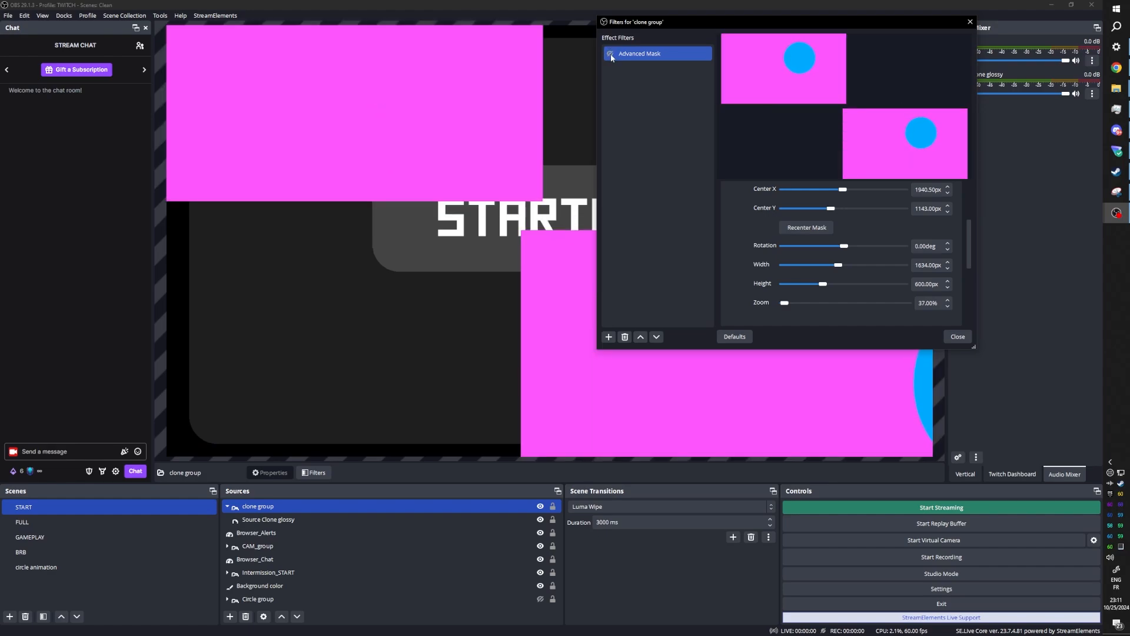
click(611, 55)
Step: Try the rectangle mask at 1% zoom with a width of 1722 px and a height of 872 px
drag(784, 303, 776, 303)
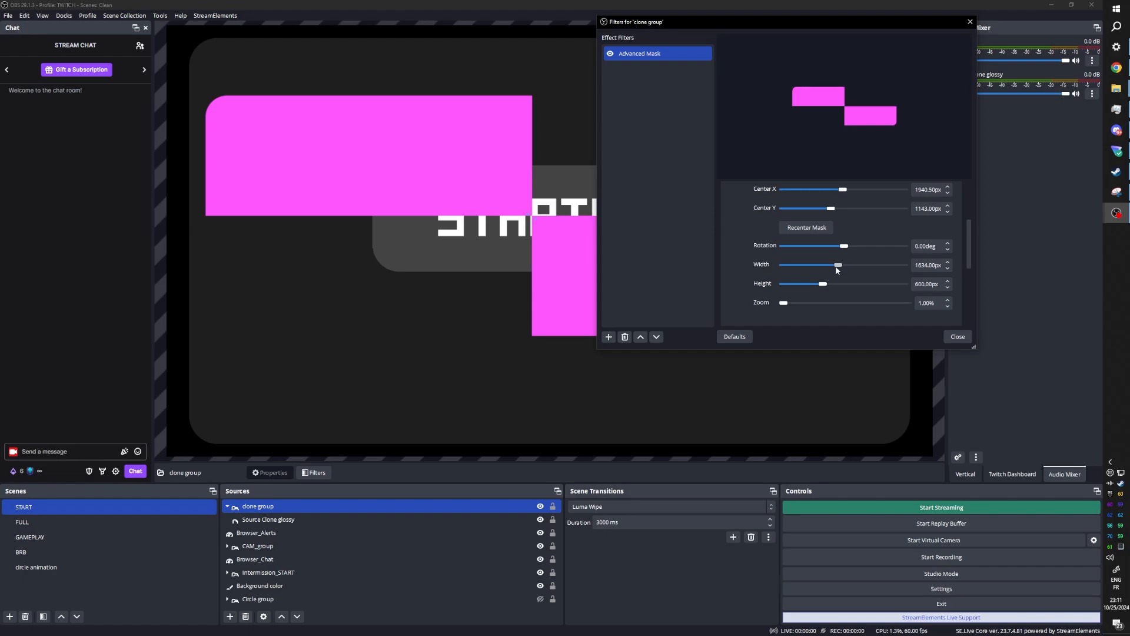
drag(839, 269, 840, 269)
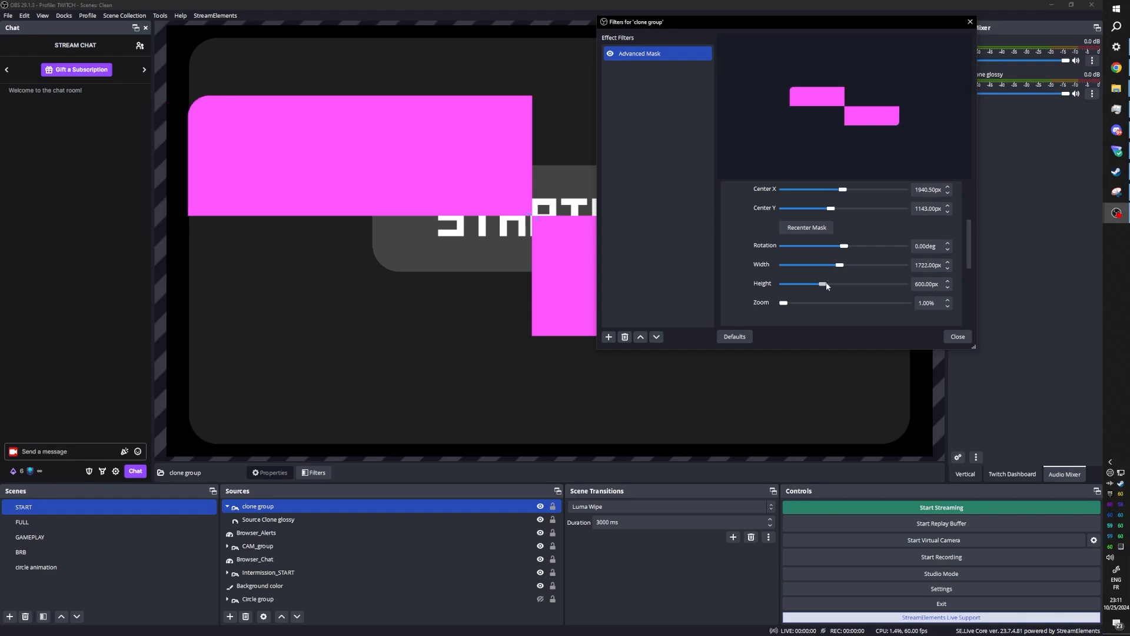
drag(825, 288, 827, 288)
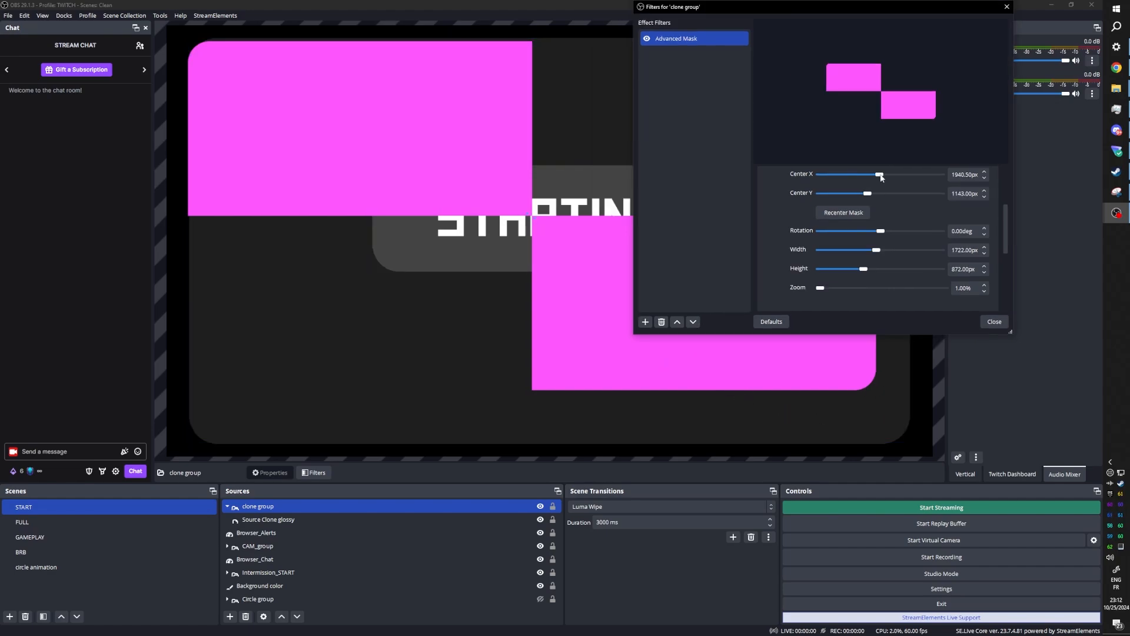
Step: Move the mask's center to X 1985 px and Y 1223 px and enlarge it to 1810 px wide and 1048 px high
drag(879, 175, 870, 196)
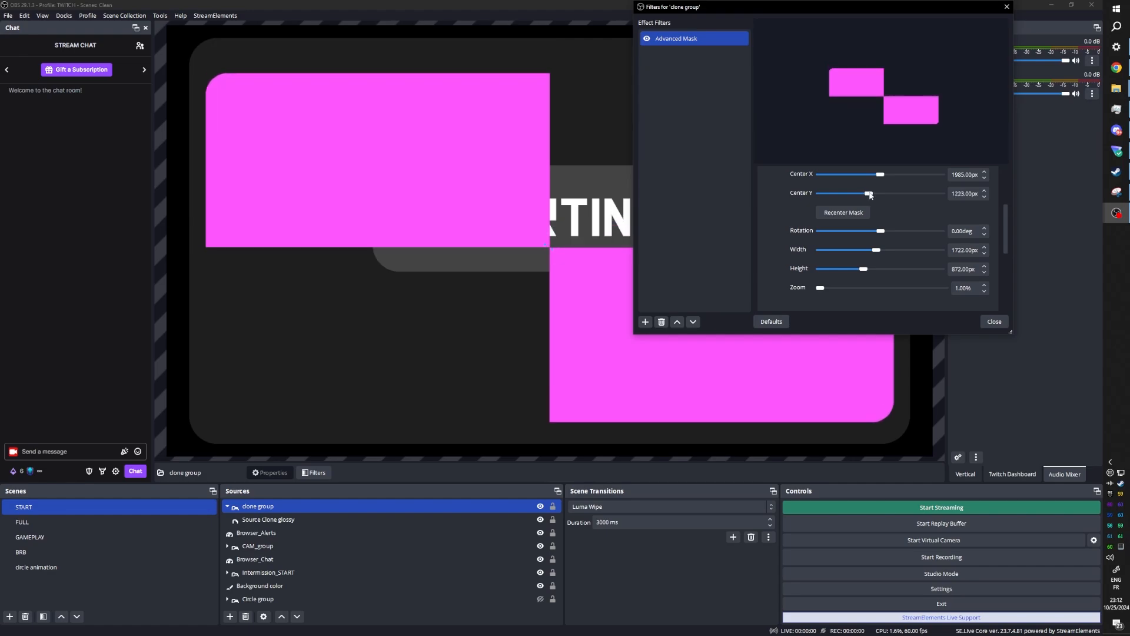
drag(877, 252, 879, 253)
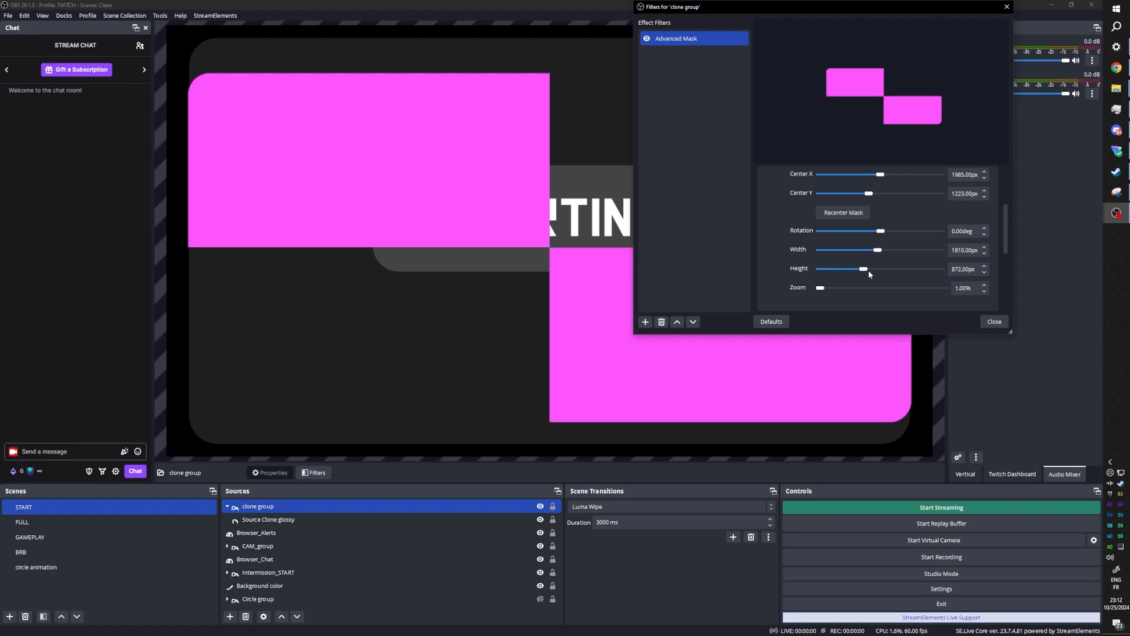
drag(868, 270, 820, 289)
Step: Set the rectangle mask's zoom to 100%
drag(959, 289, 954, 289)
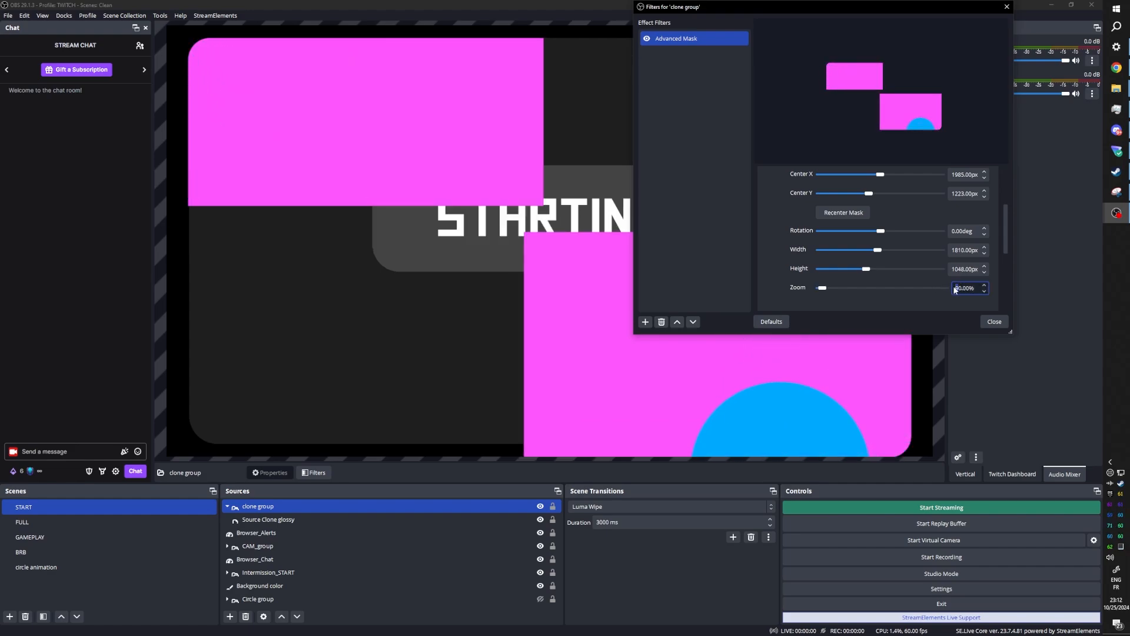
text(10)
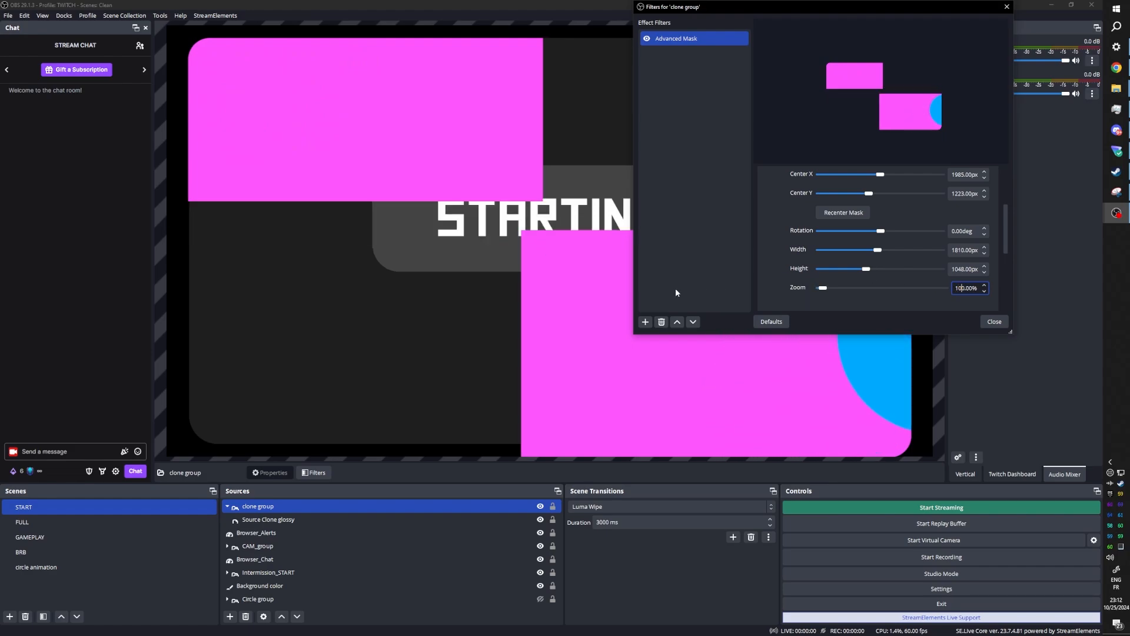
click(699, 245)
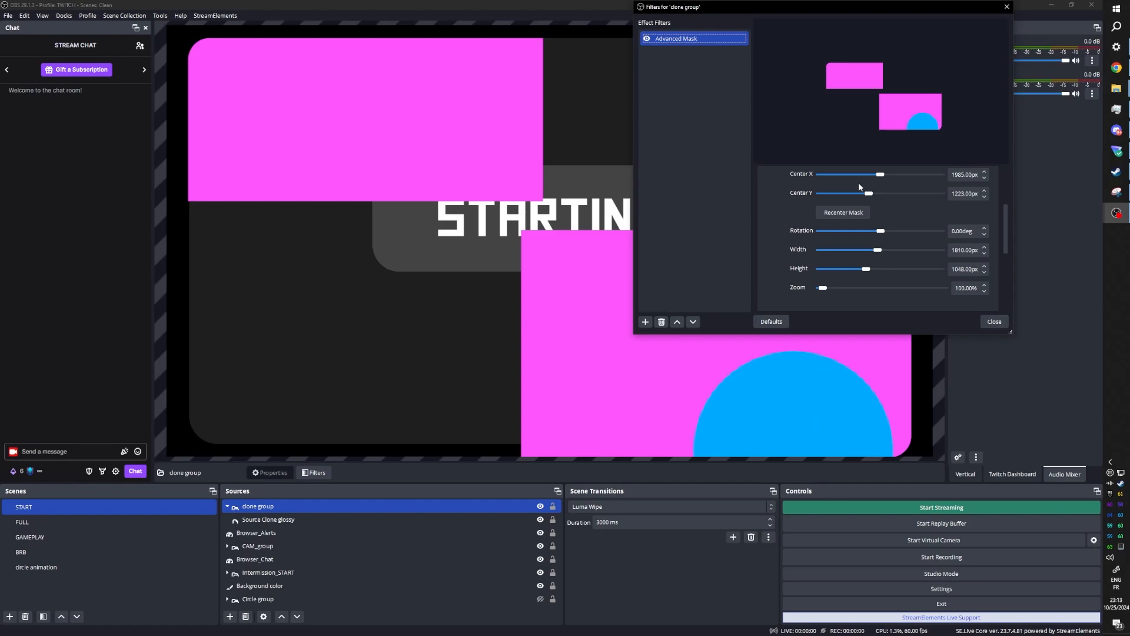
ctrl+click(355, 548)
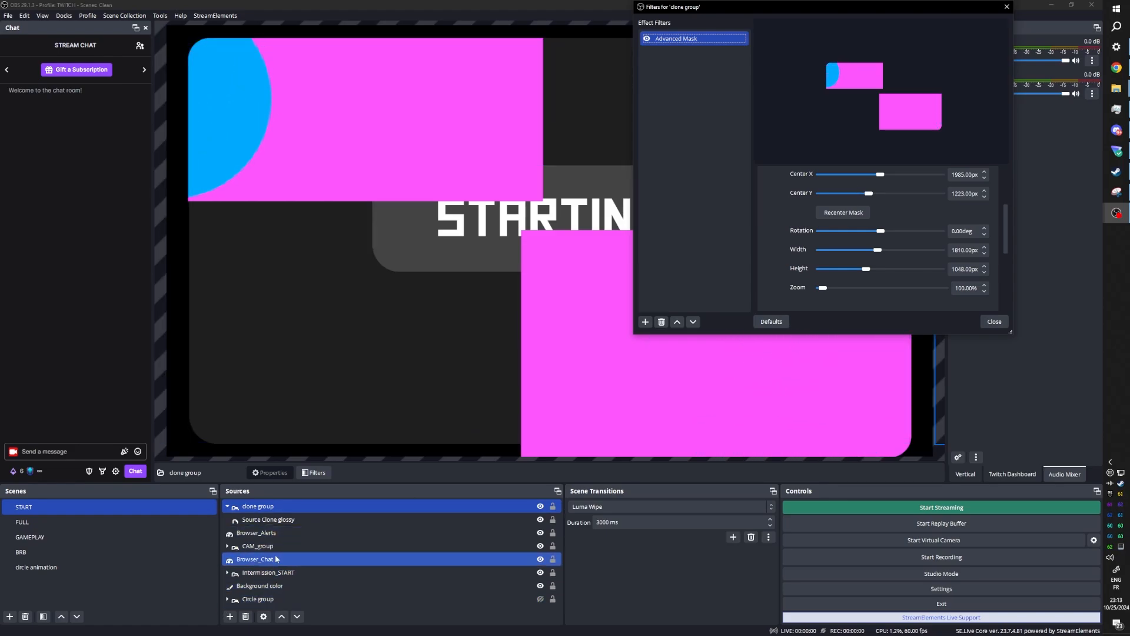
ctrl+click(485, 602)
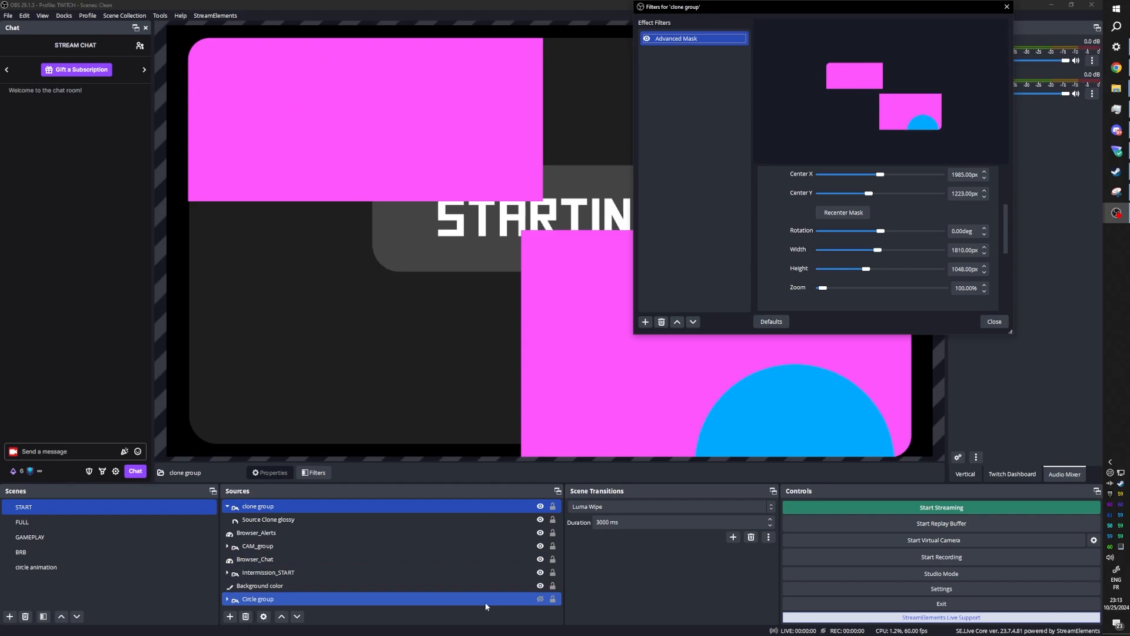
Step: Compare the clone group's mask against the canvas with the Circle group shown and hidden
click(540, 598)
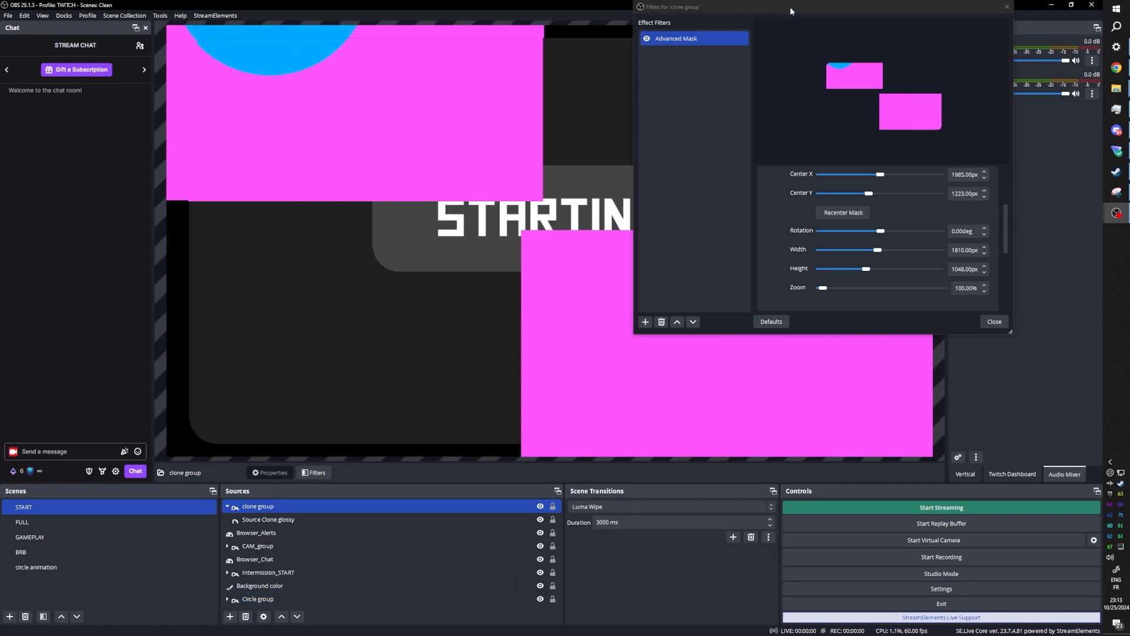
mouse_move(790, 6)
mouse_down()
mouse_move(232, 158)
mouse_move(316, 302)
mouse_move(348, 312)
mouse_move(337, 306)
mouse_move(468, 37)
mouse_up()
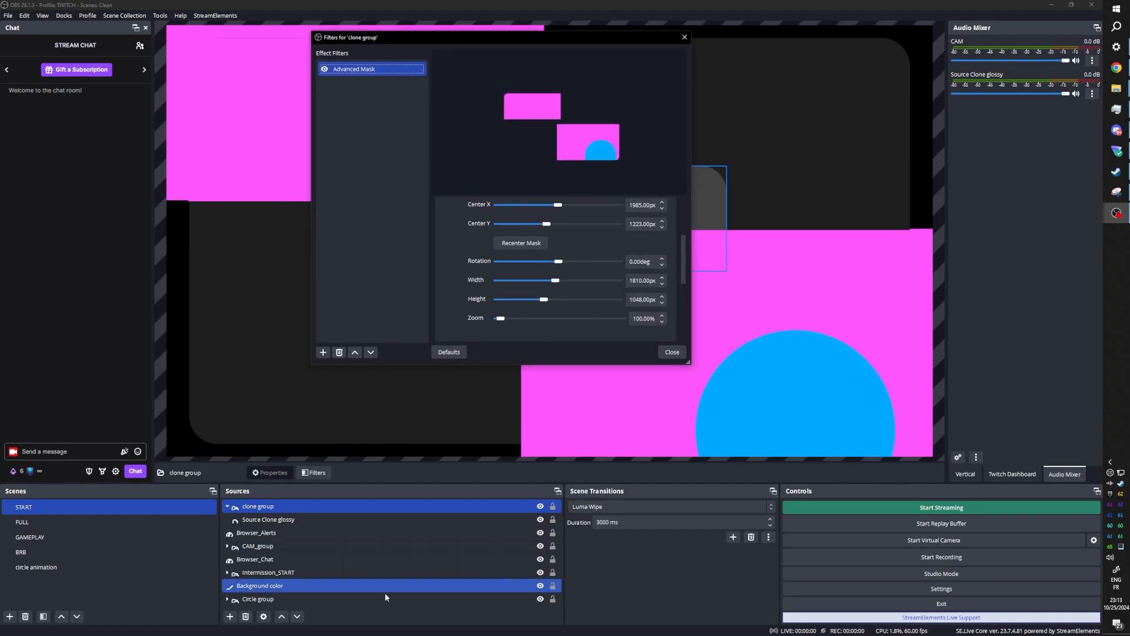
click(542, 599)
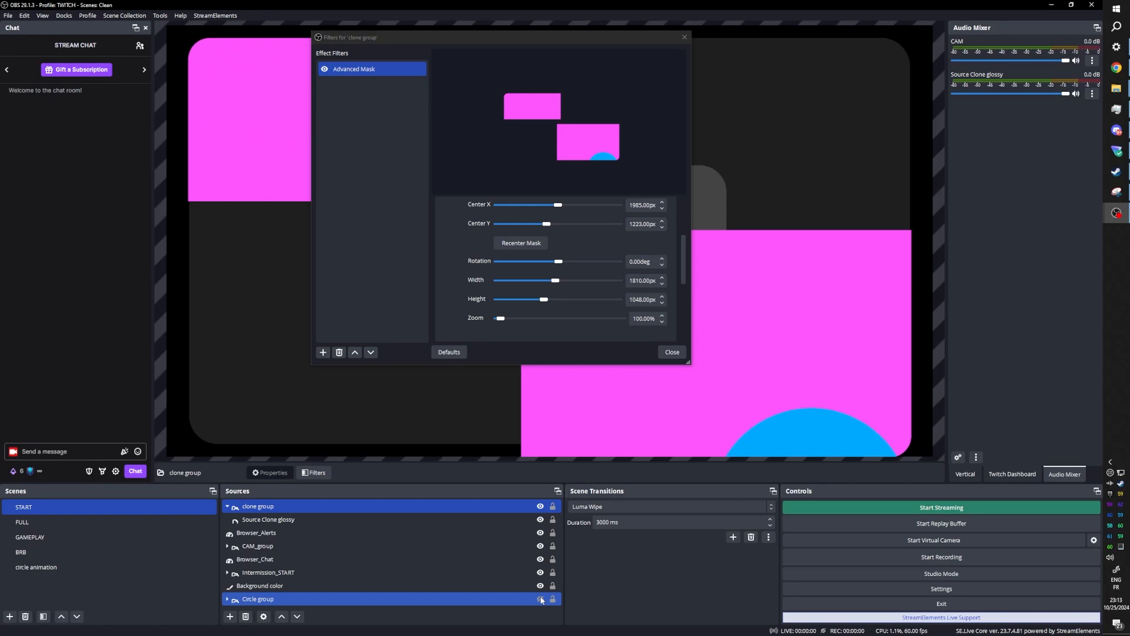
click(541, 599)
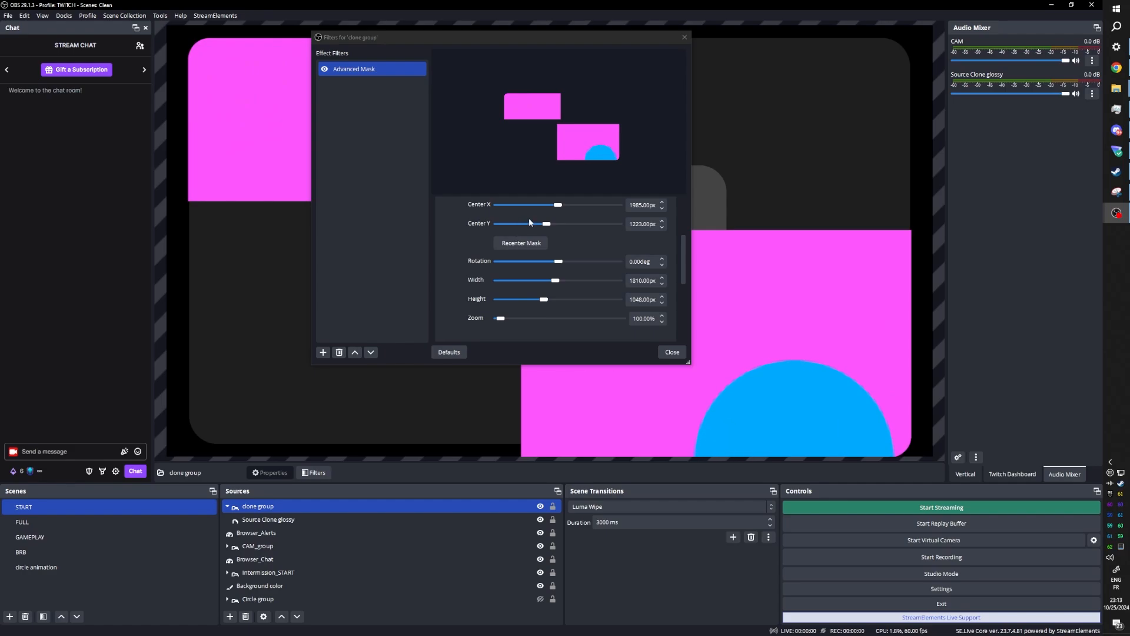
Step: Try the rectangle mask with a center Y of 1194 px and a height of 1018 px, and recenter the mask
drag(549, 225, 547, 225)
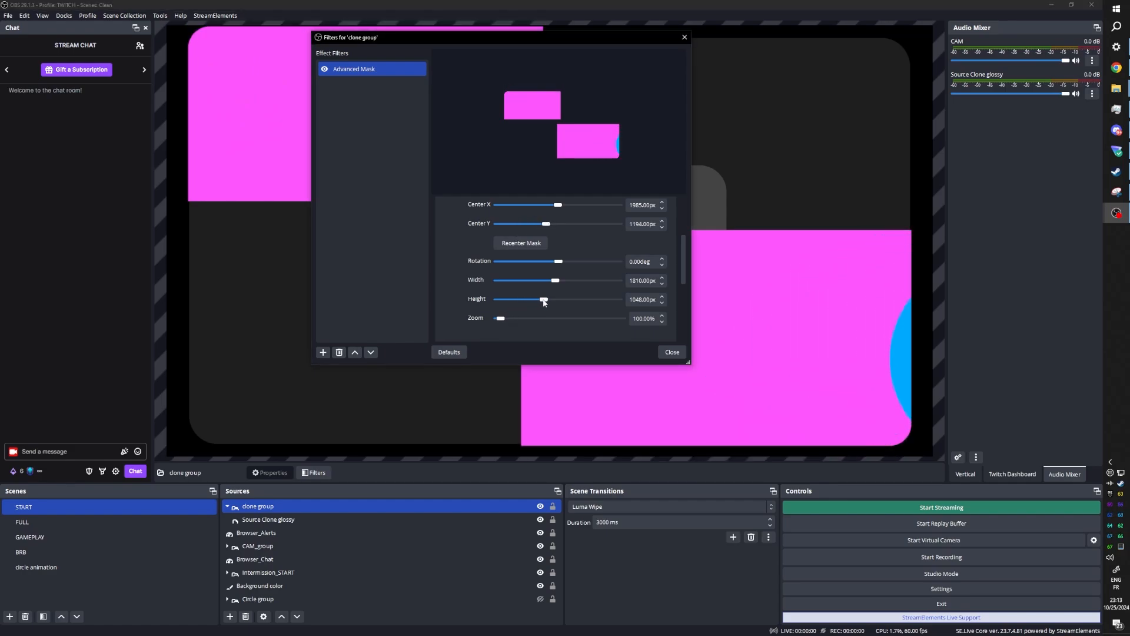
drag(544, 300, 543, 300)
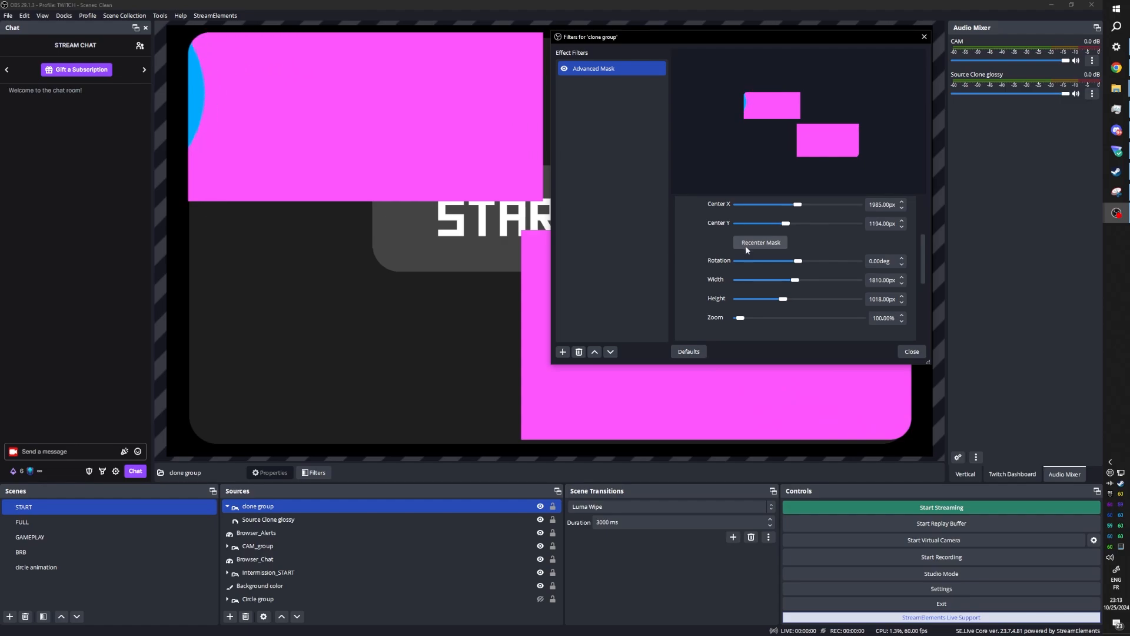
click(745, 245)
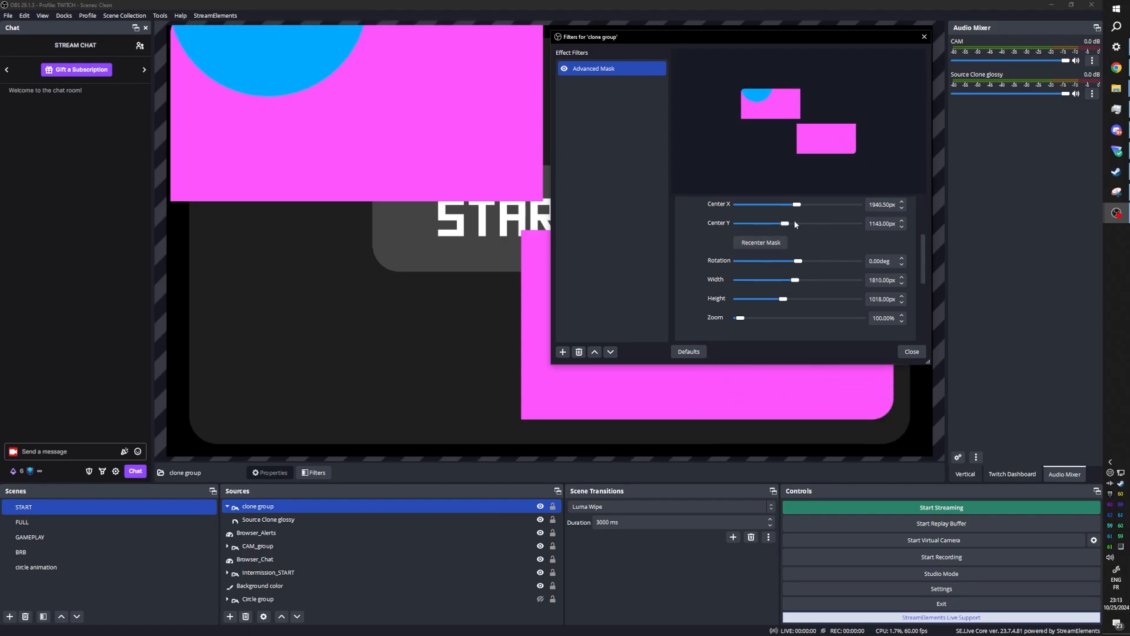
Step: Set the rectangle mask's center Y to 1209 px and its height to 1013 px
click(902, 221)
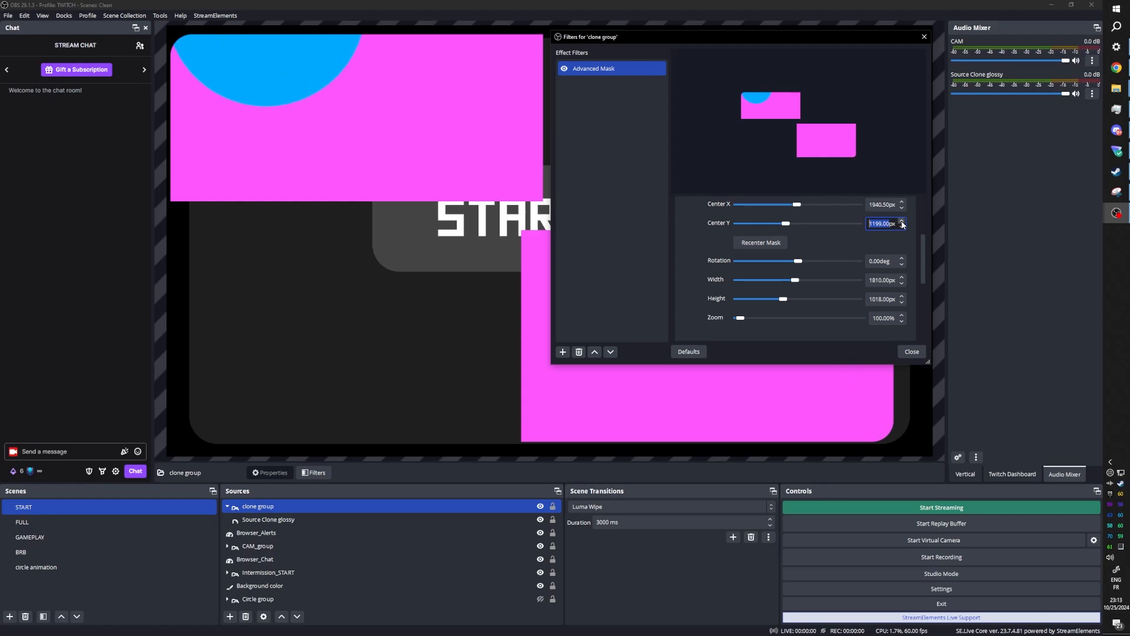
click(902, 221)
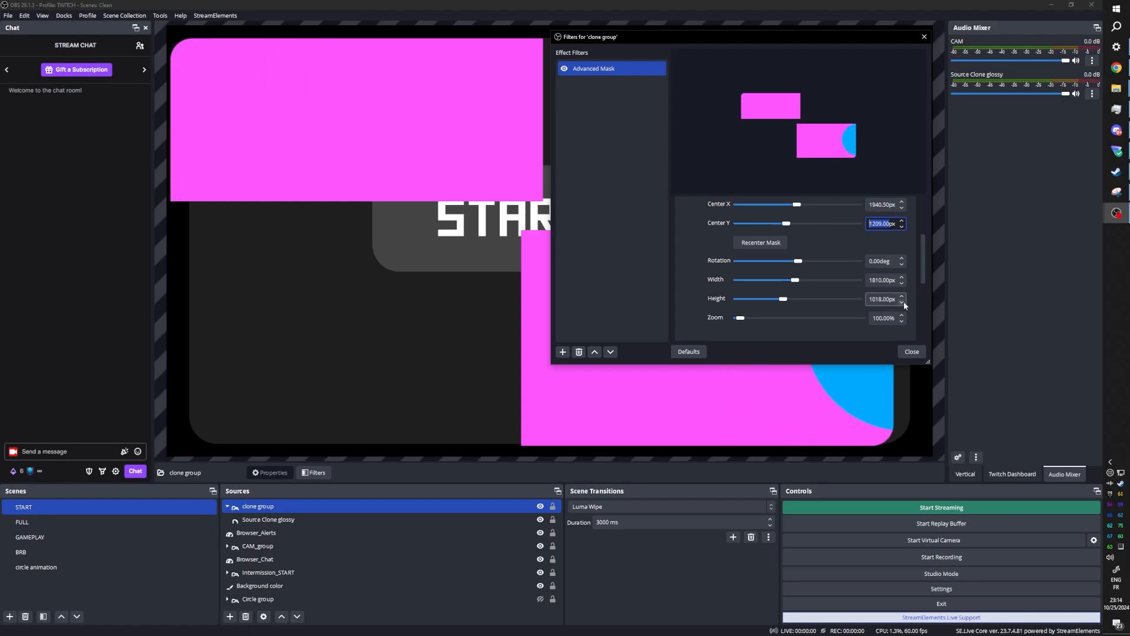
click(904, 302)
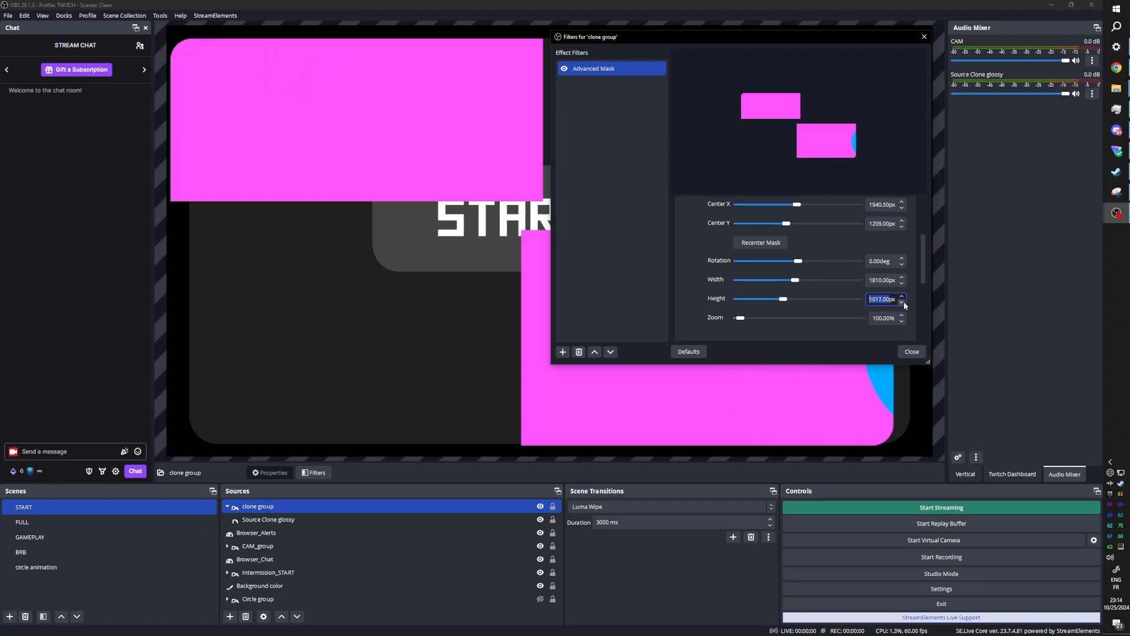
click(904, 302)
click(904, 302)
click(903, 301)
click(903, 301)
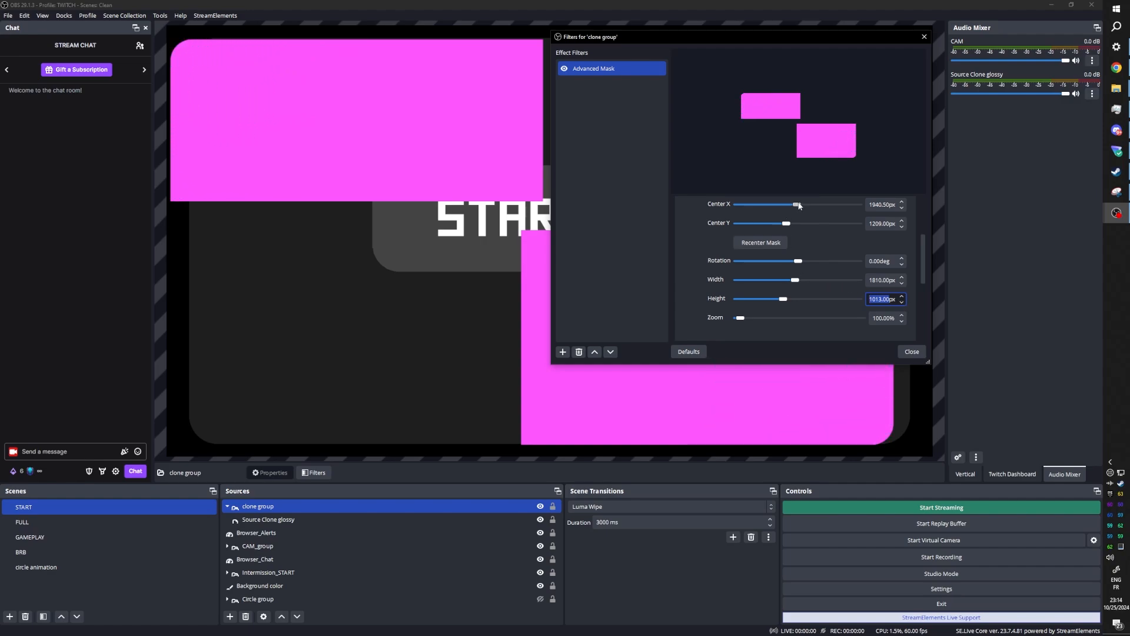
Step: Shift the rectangle mask horizontally to a center X of 1986 px to line up with the background rectangle
drag(800, 206, 800, 207)
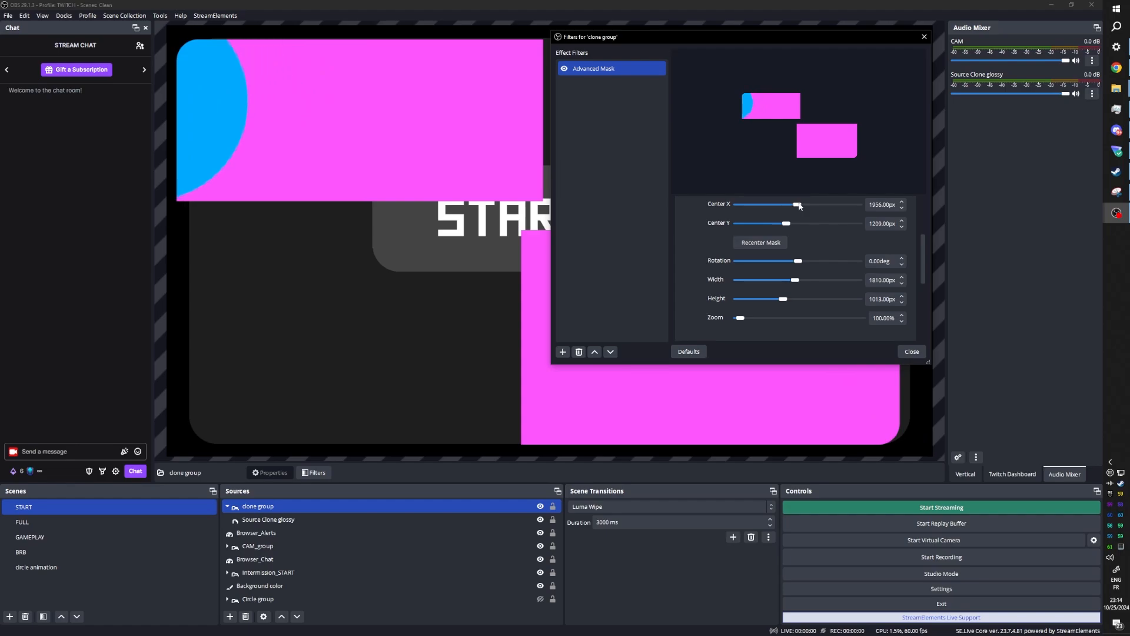
click(900, 210)
click(900, 210)
click(900, 209)
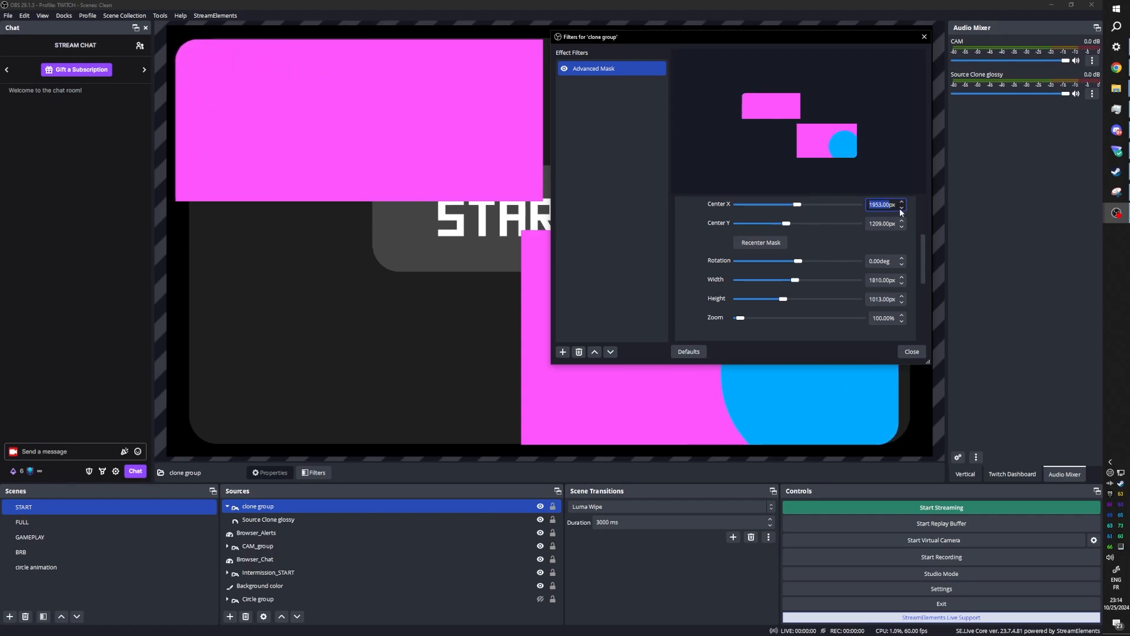
click(903, 203)
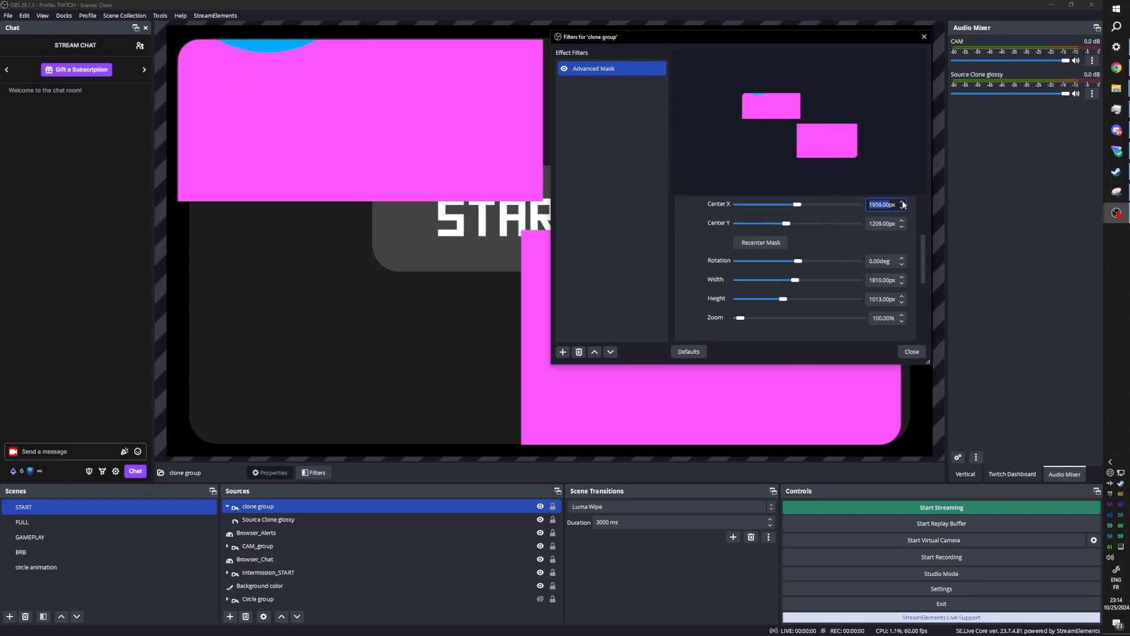
click(903, 204)
click(903, 204)
click(903, 204)
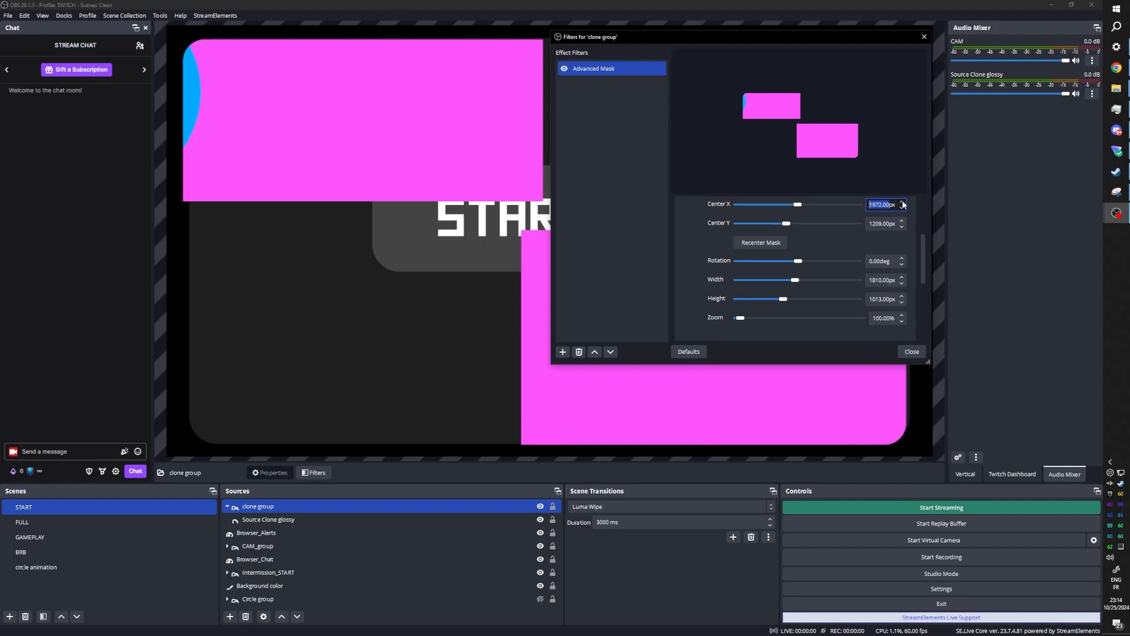
click(904, 204)
click(904, 204)
drag(766, 37, 642, 90)
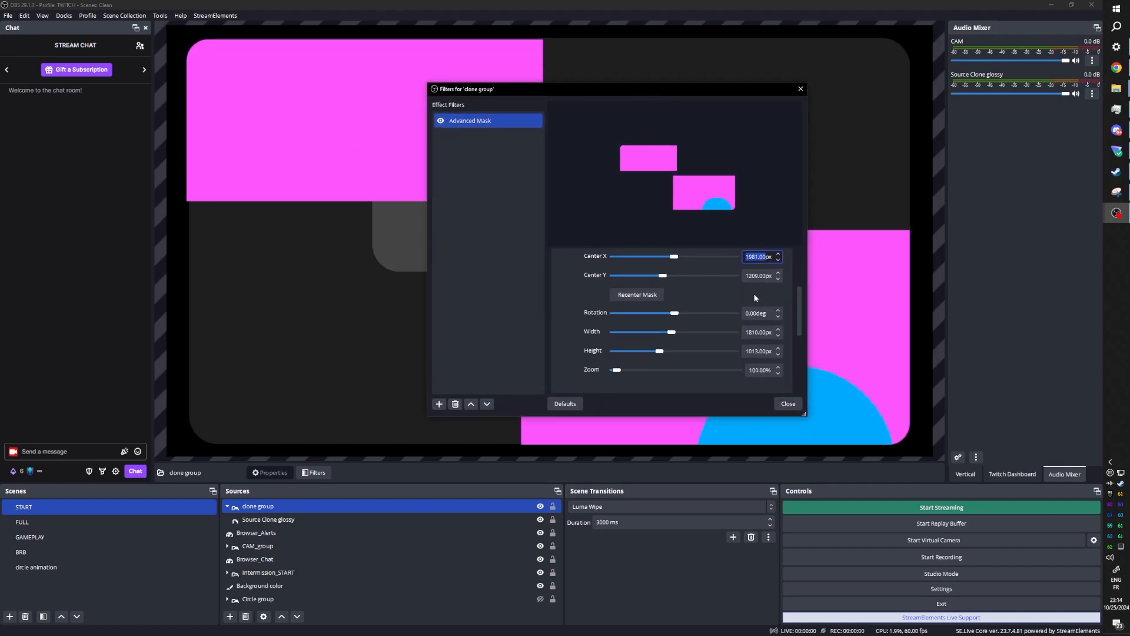
click(779, 256)
click(779, 257)
click(779, 256)
click(778, 257)
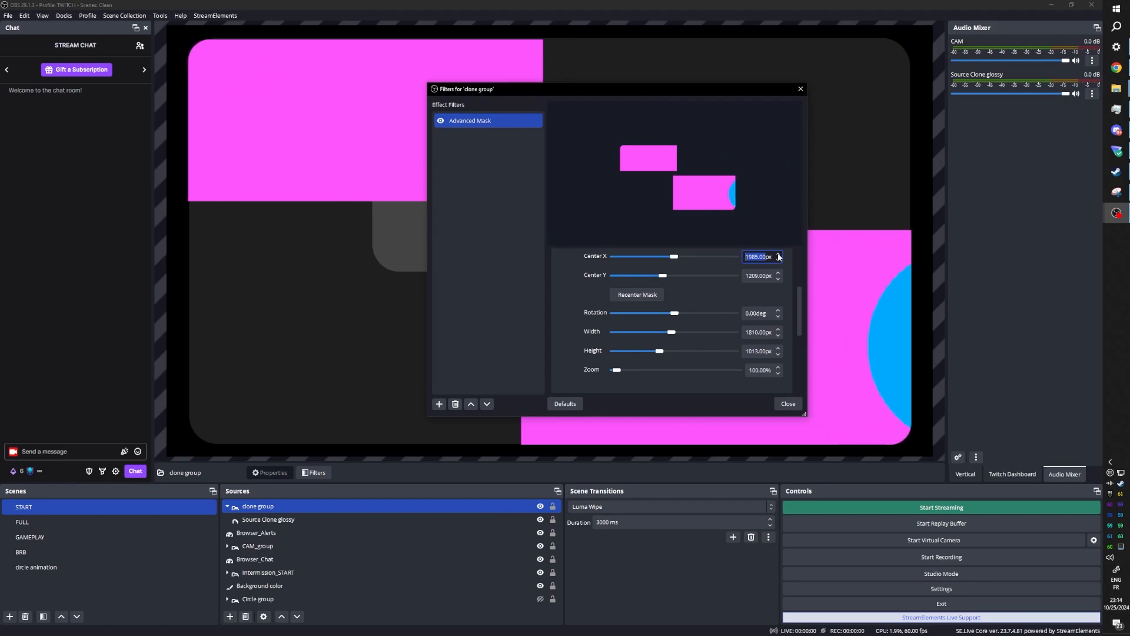
click(778, 256)
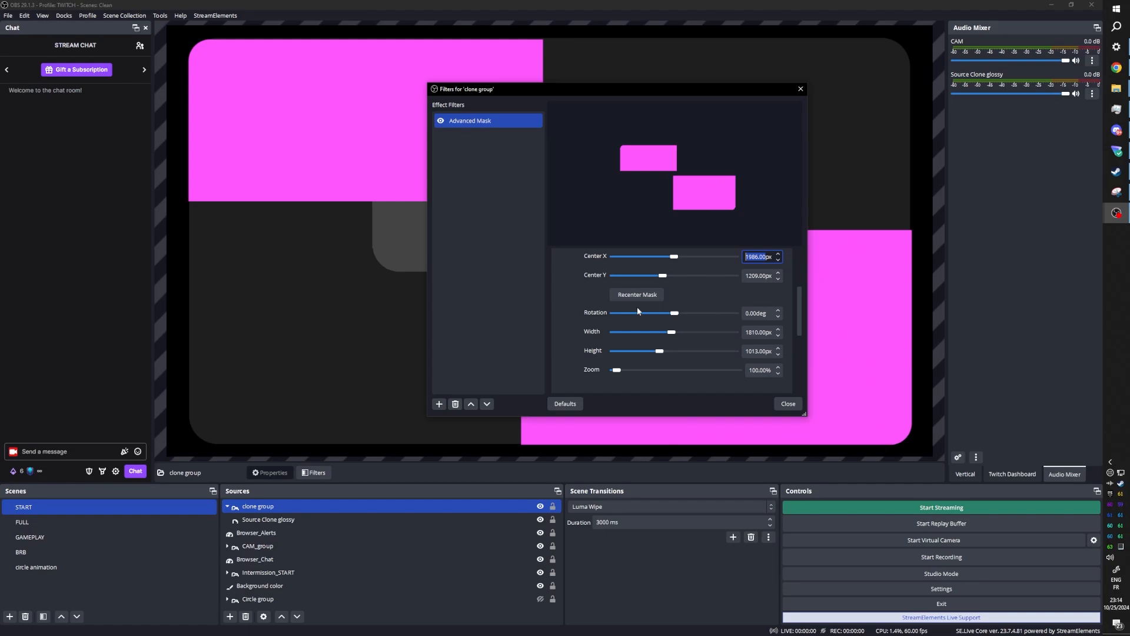
Step: Narrow the rectangle mask to a width of 1805 px and show the Circle group again
click(778, 336)
click(778, 335)
click(779, 335)
click(778, 336)
click(778, 336)
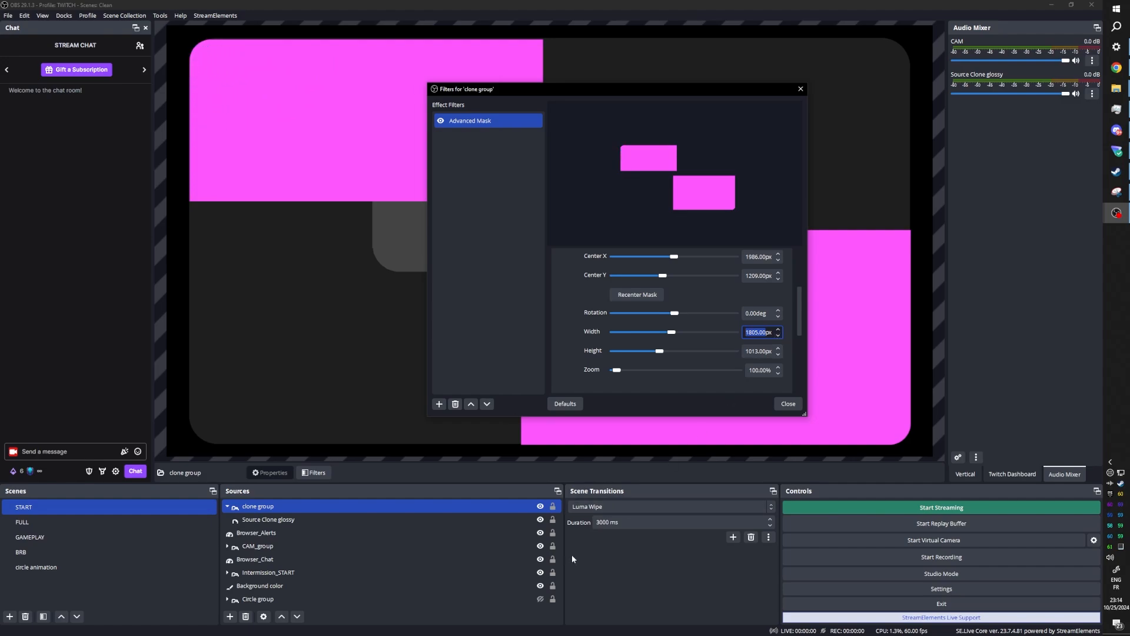
click(530, 600)
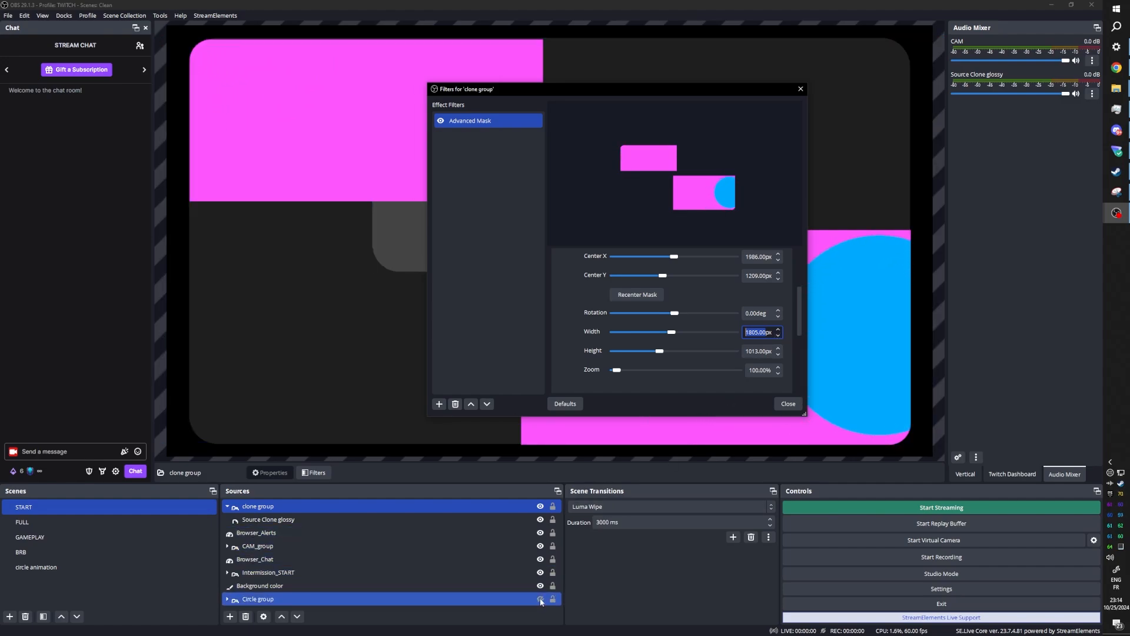
click(541, 599)
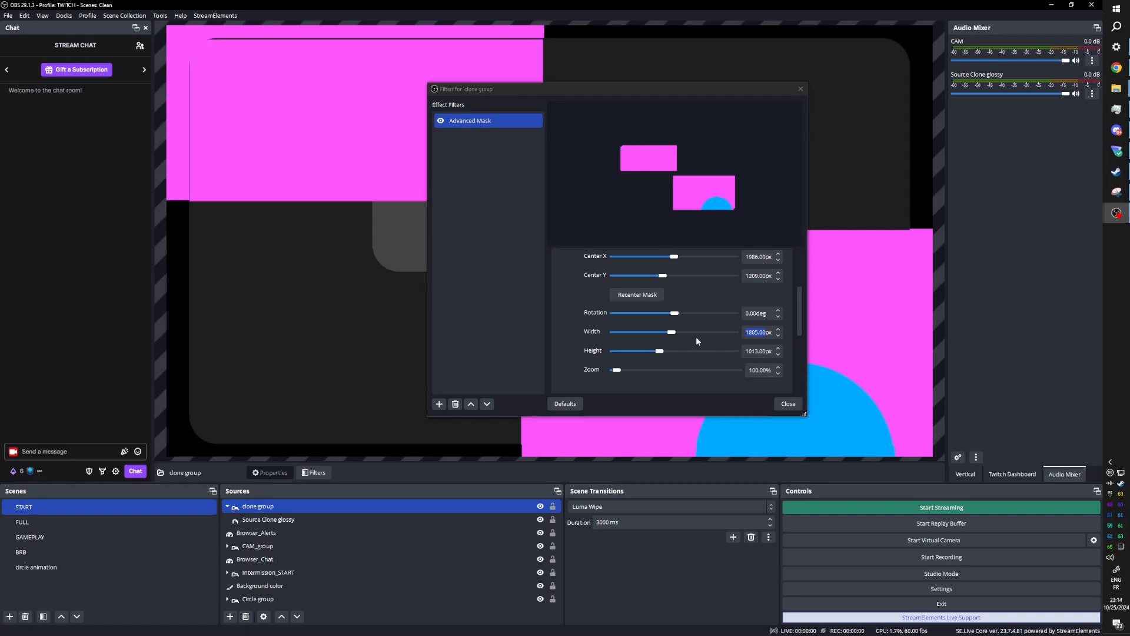
Step: Set the rectangle mask's height to 1021 px and its center X to 1985 px, and close the clone group's filters
click(778, 348)
click(778, 348)
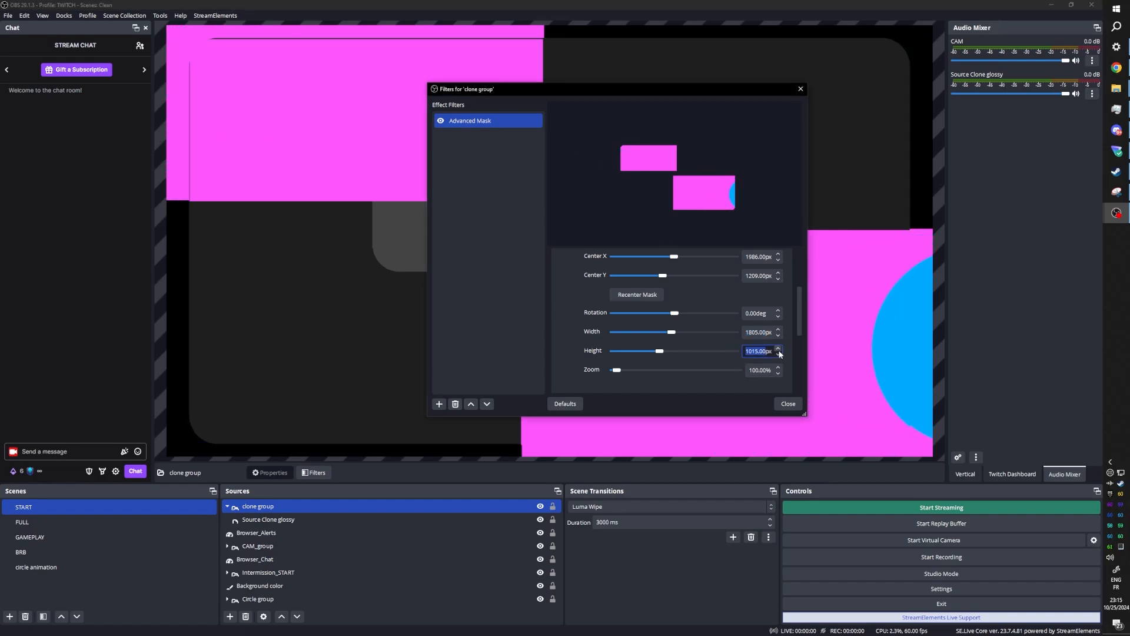
click(778, 349)
click(778, 349)
click(778, 349)
click(779, 349)
click(778, 349)
click(778, 349)
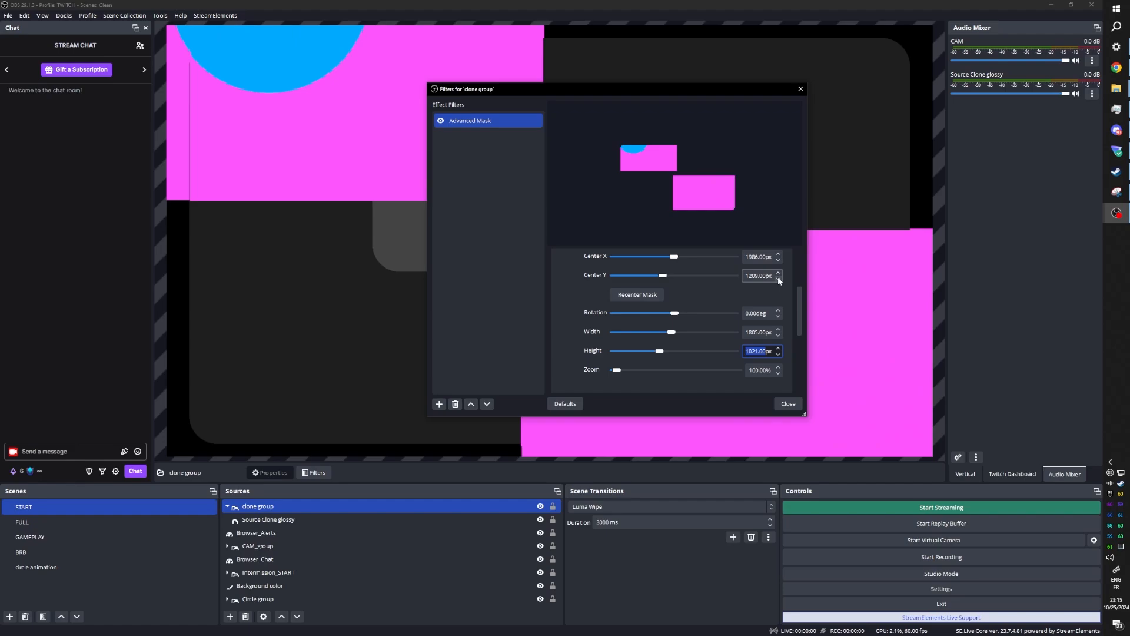
click(778, 260)
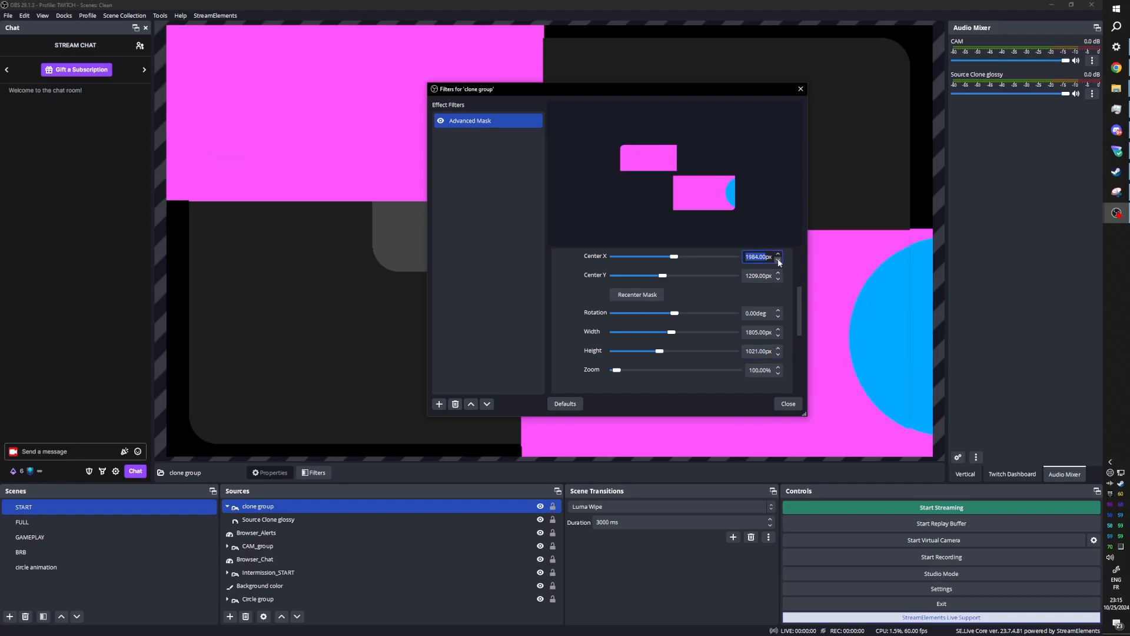
click(788, 404)
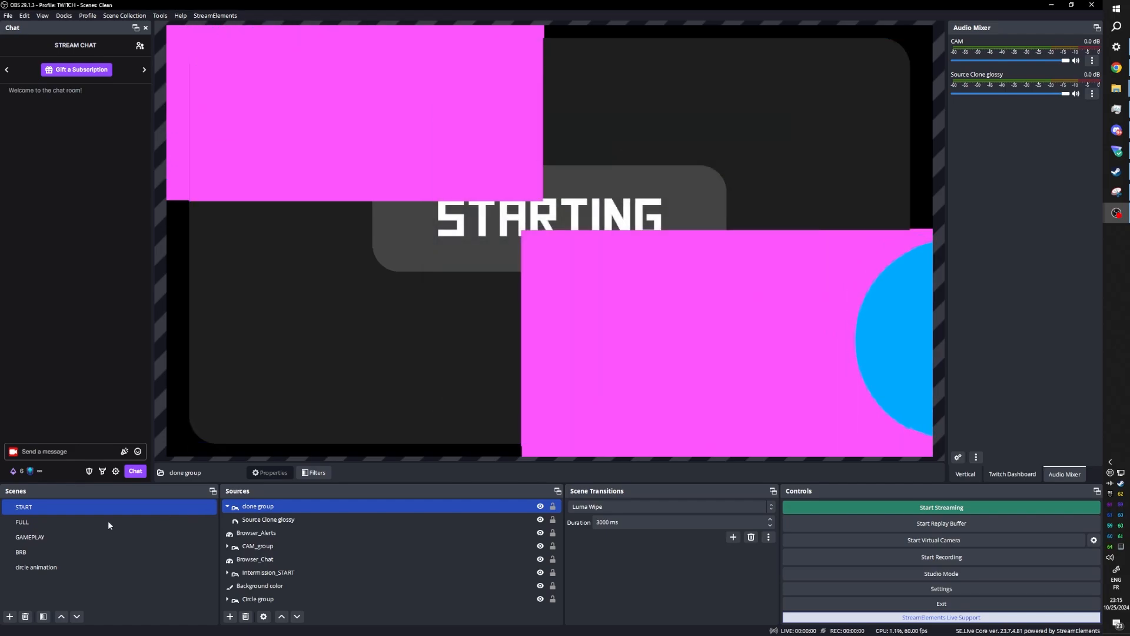
Step: Remove the pink Color Source from the circle animation scene
double_click(34, 568)
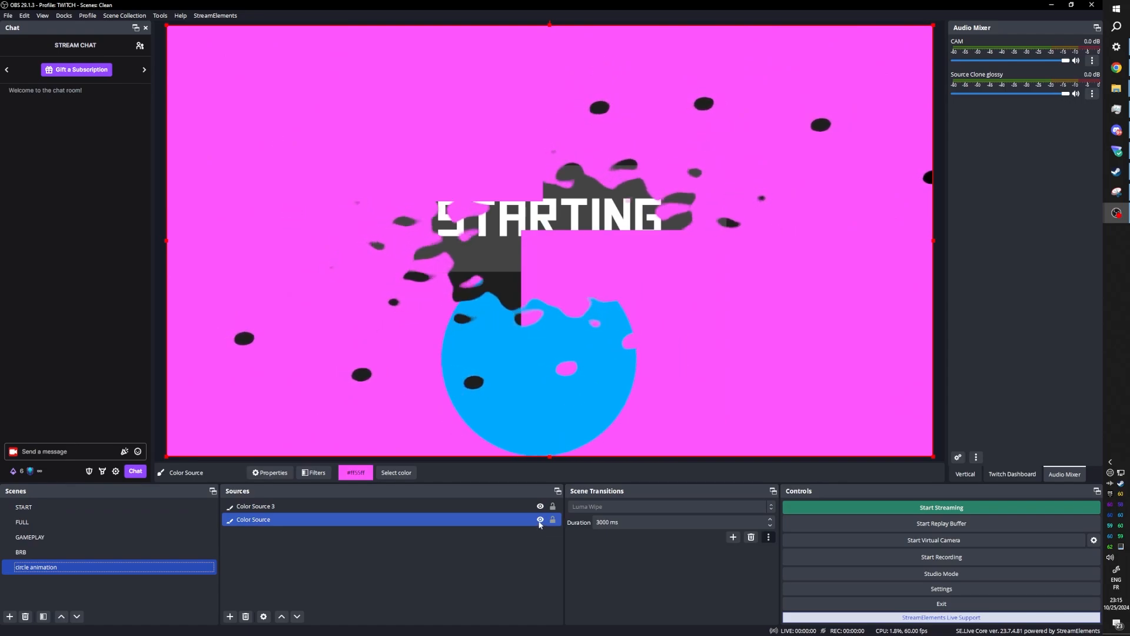
click(384, 519)
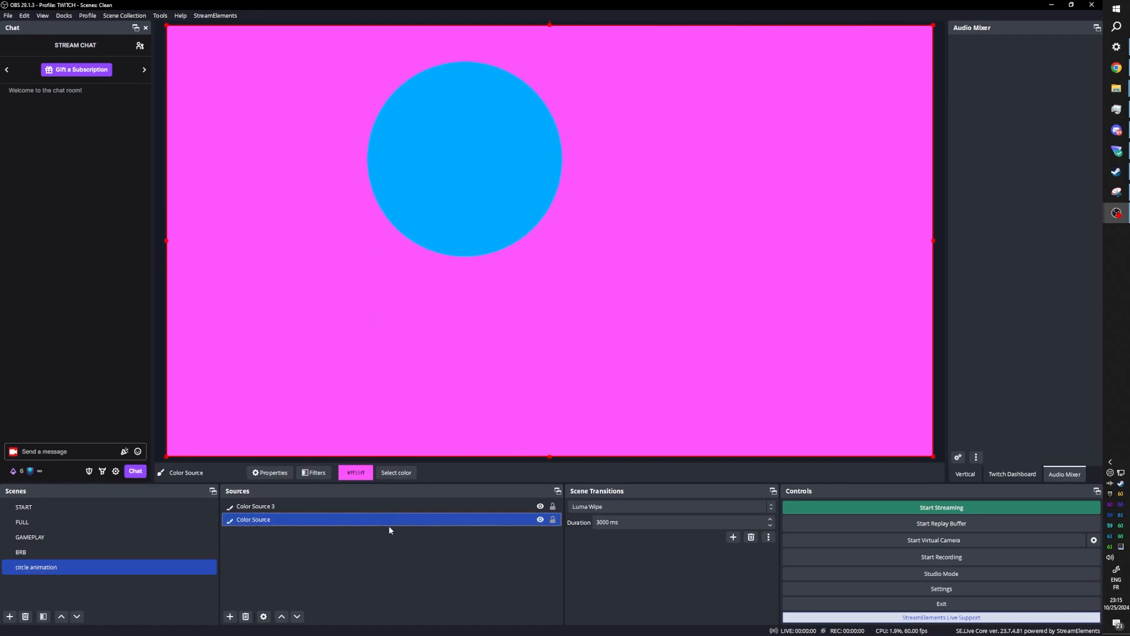
key(Delete)
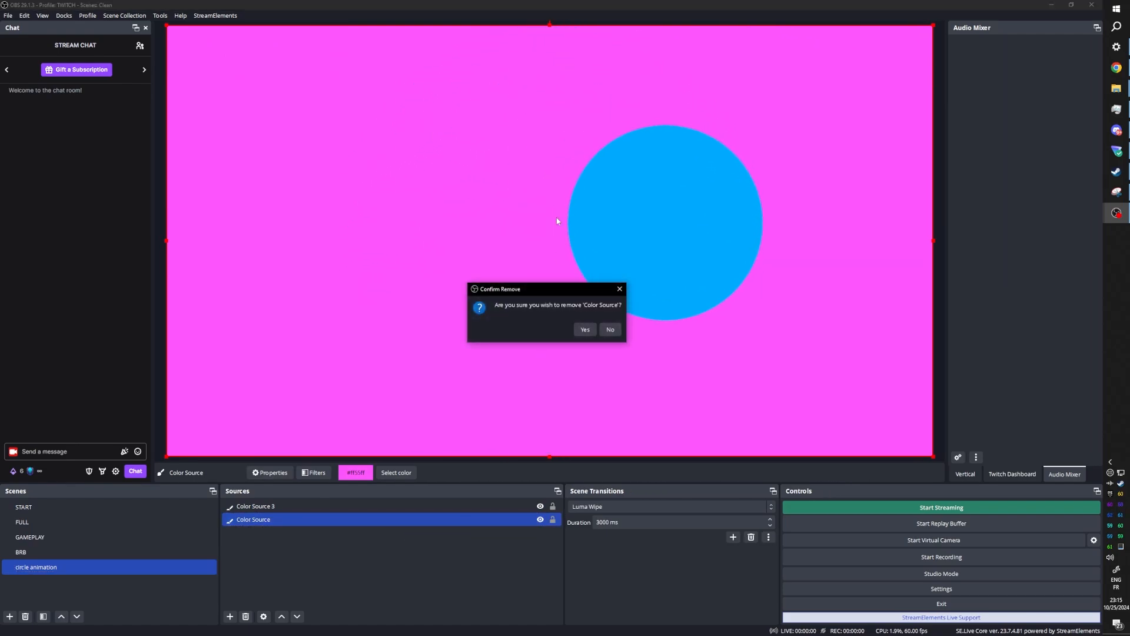
click(582, 333)
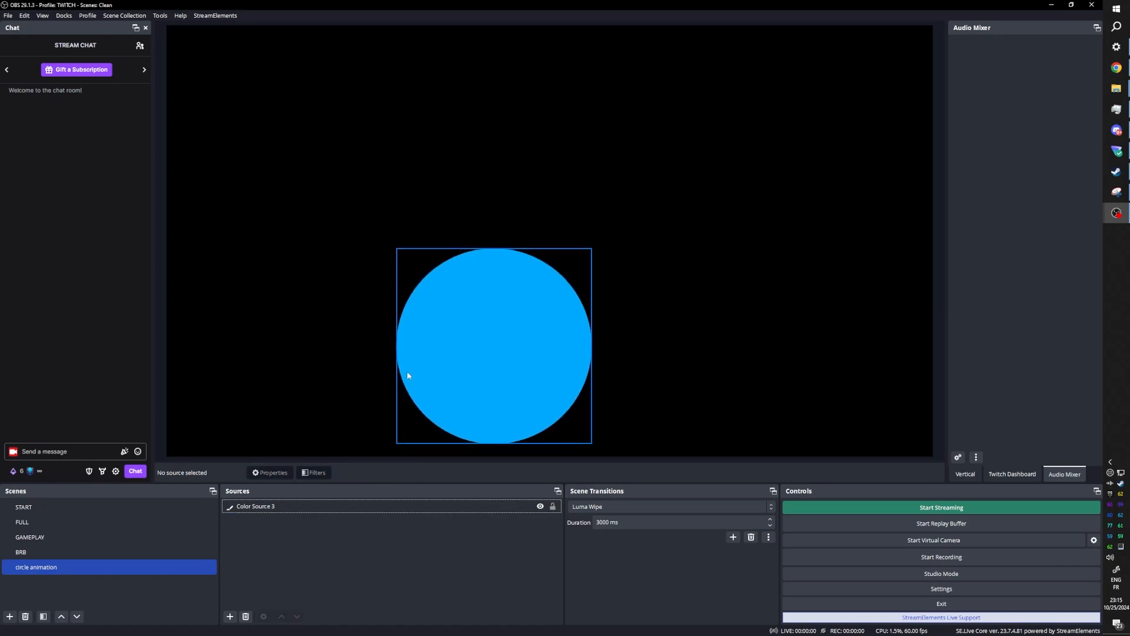
Step: In the START scene, collapse the clone group and move it between Intermission_START and Background color
click(43, 510)
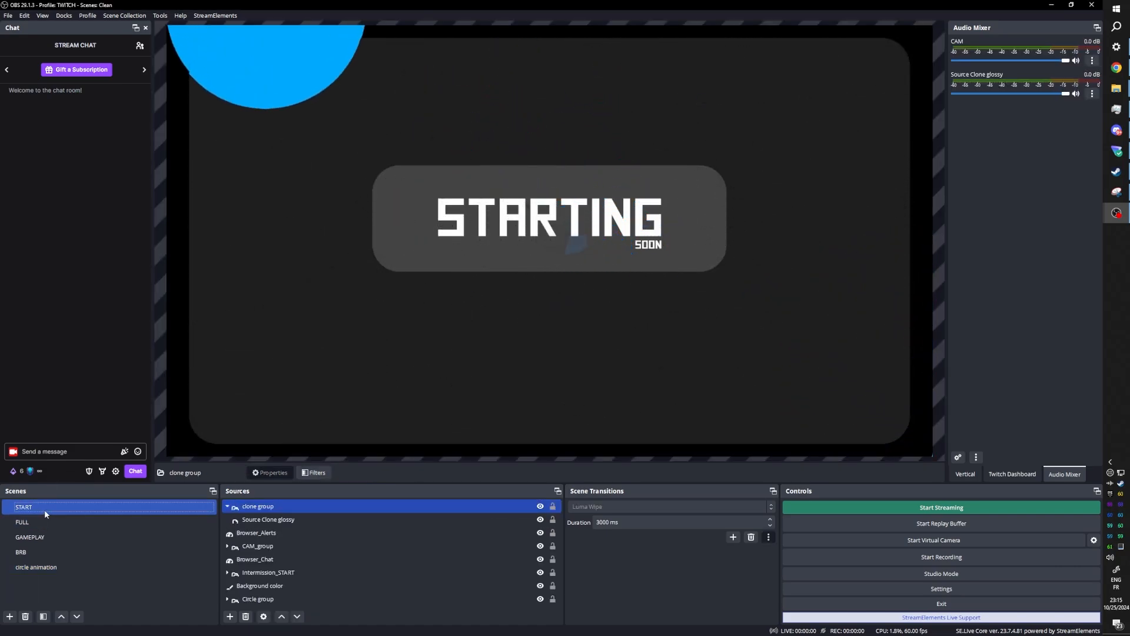
click(229, 507)
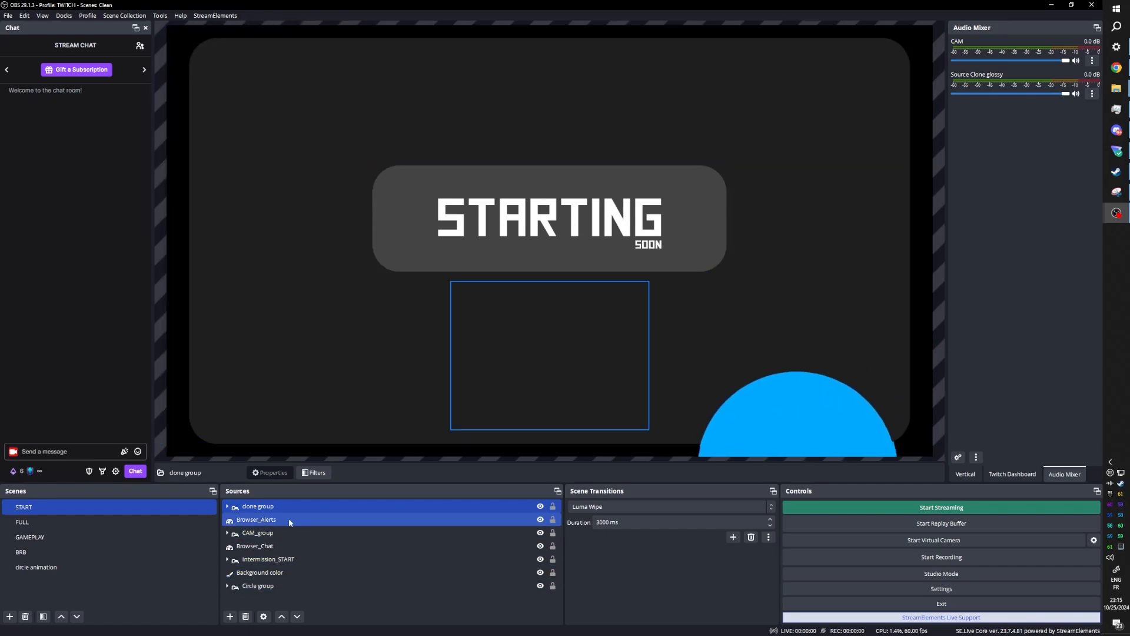
drag(256, 511, 259, 572)
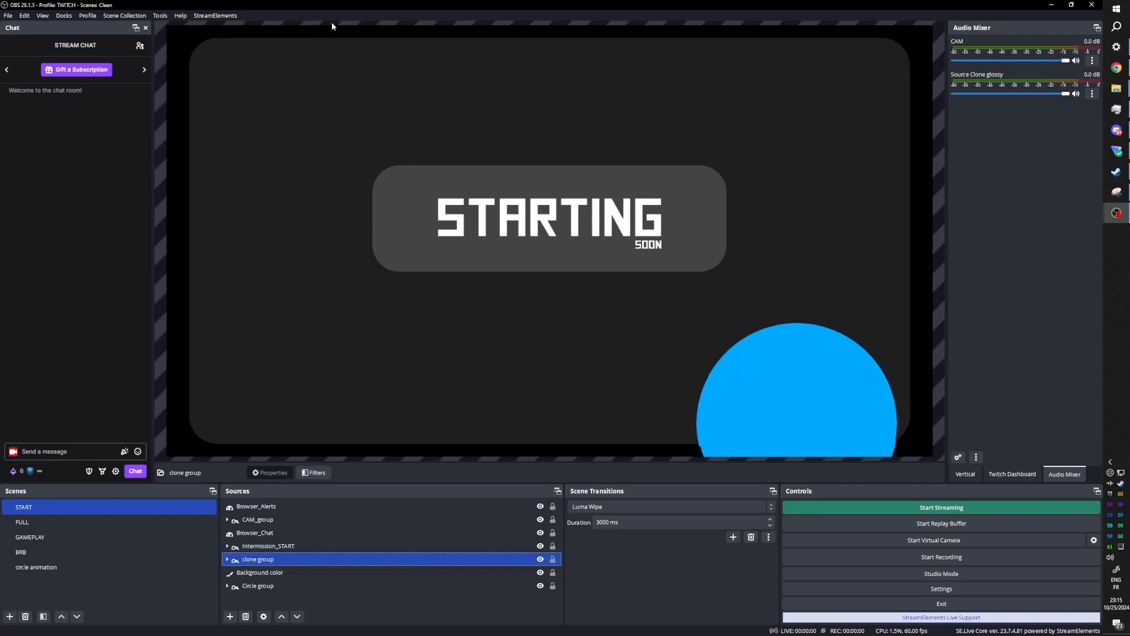
Step: Add a Composite Blur filter with its default name to the clone group in the START scene
ctrl+click(278, 520)
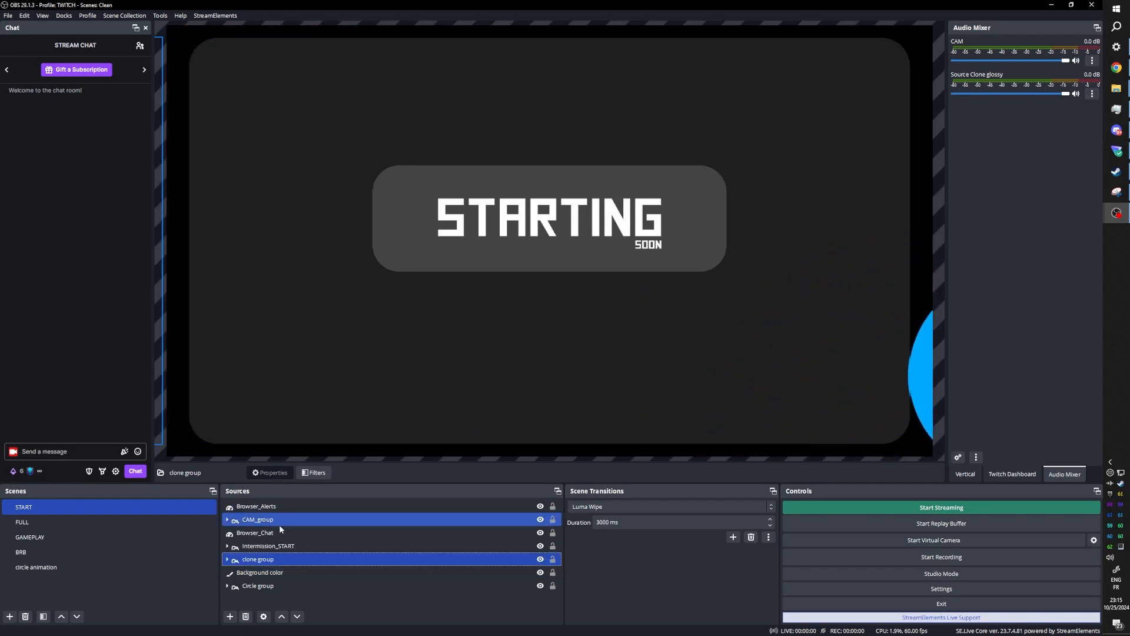
click(317, 473)
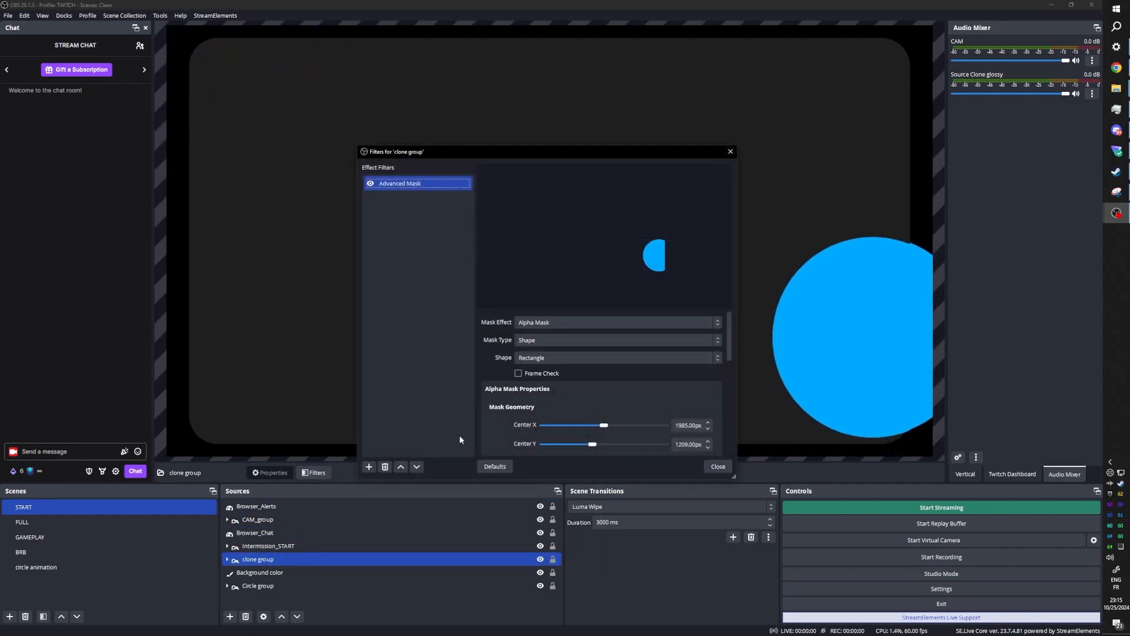
click(369, 467)
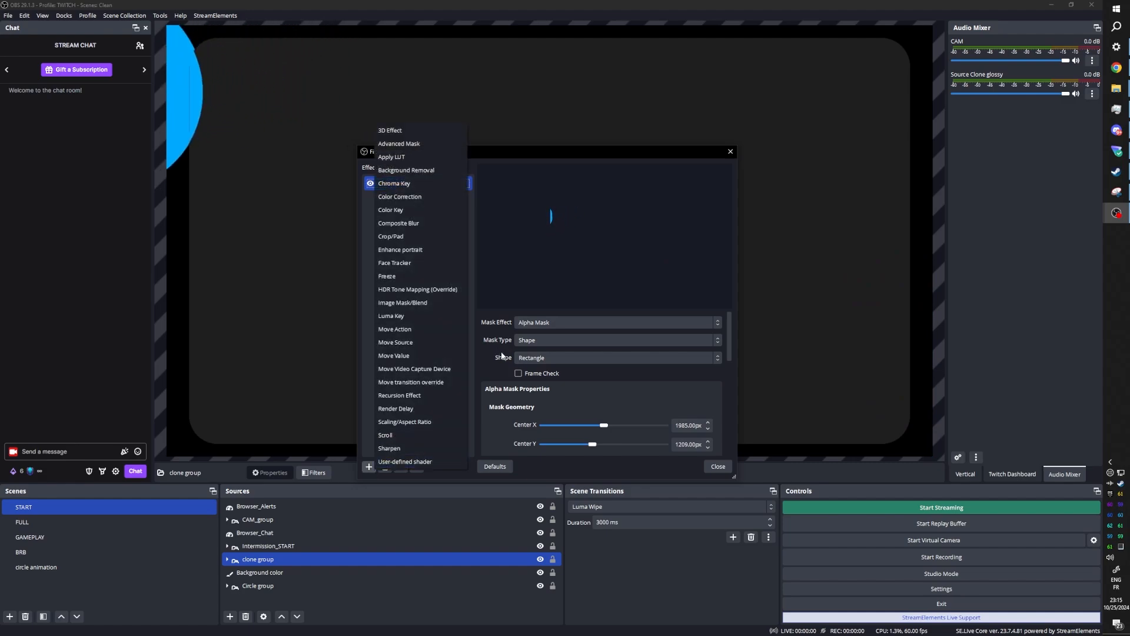
click(417, 223)
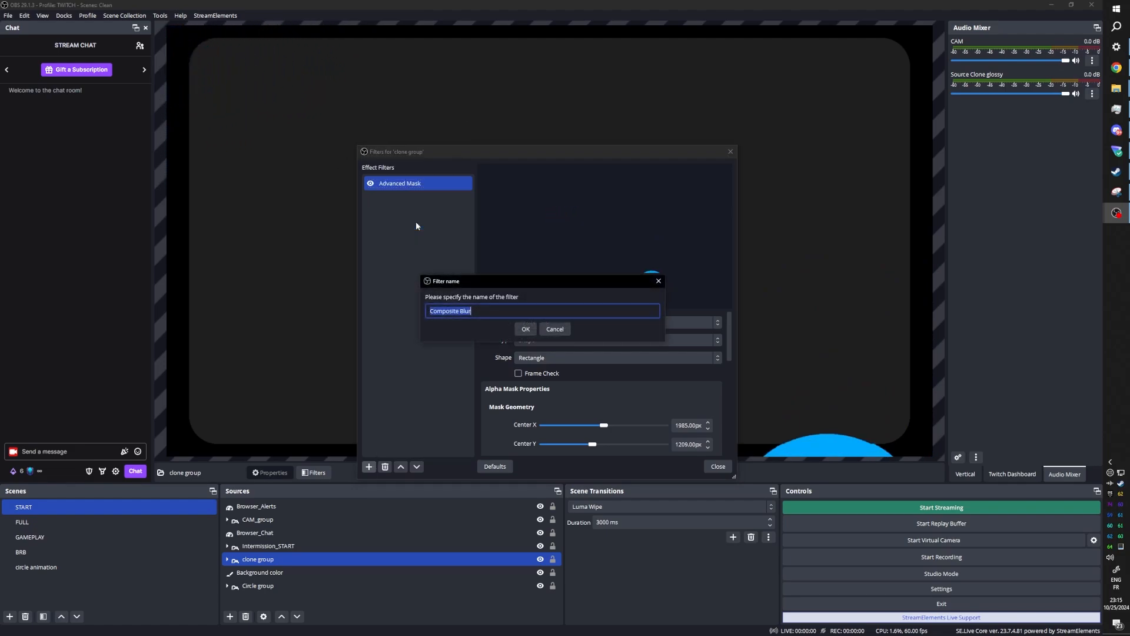
click(528, 331)
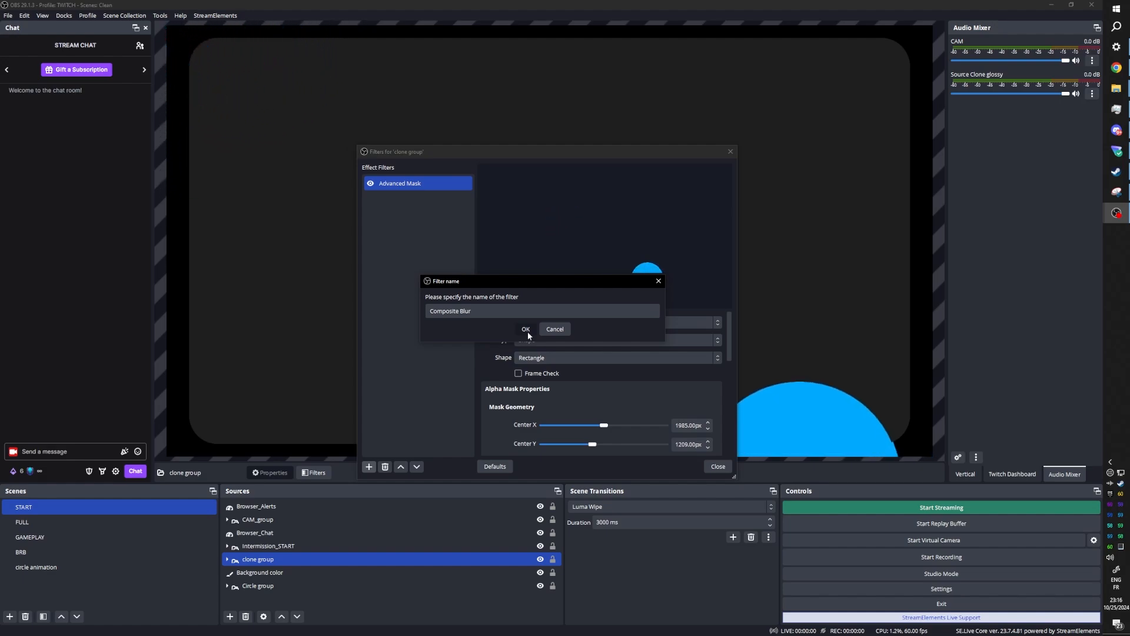
click(526, 331)
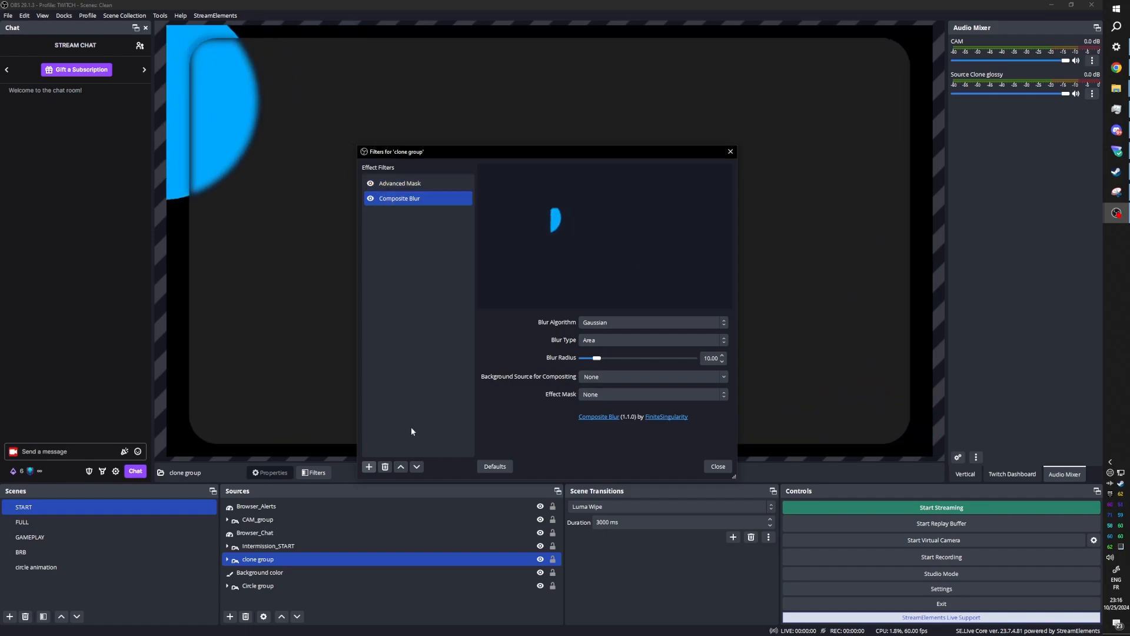
Step: Move the Composite Blur filter above Advanced Mask and raise its blur radius to about 19.90
click(401, 469)
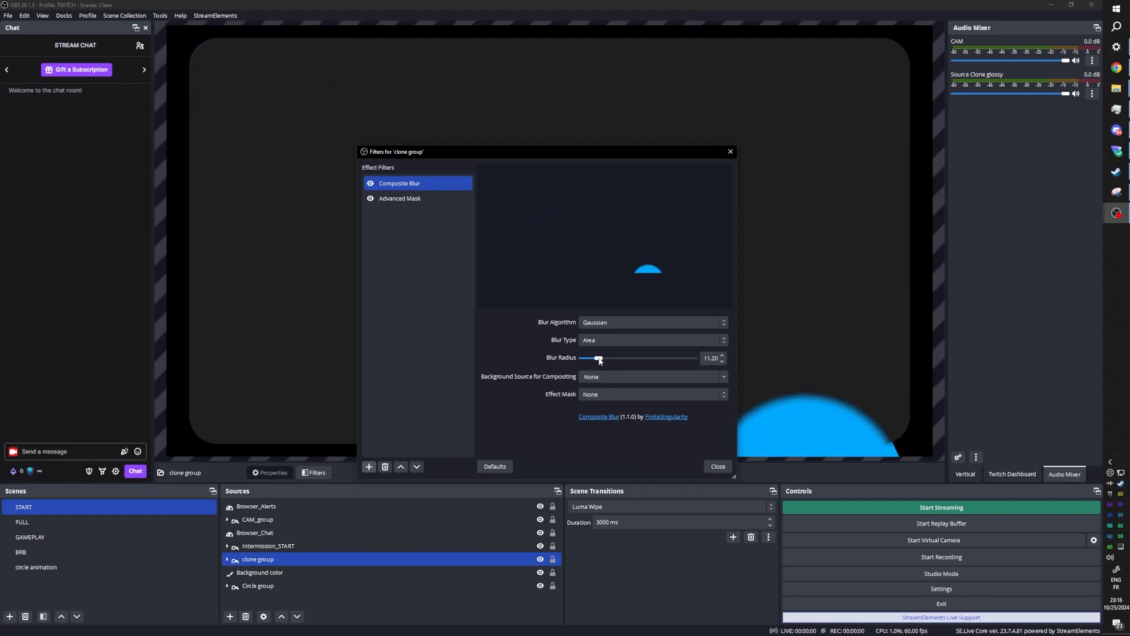
drag(600, 360, 605, 361)
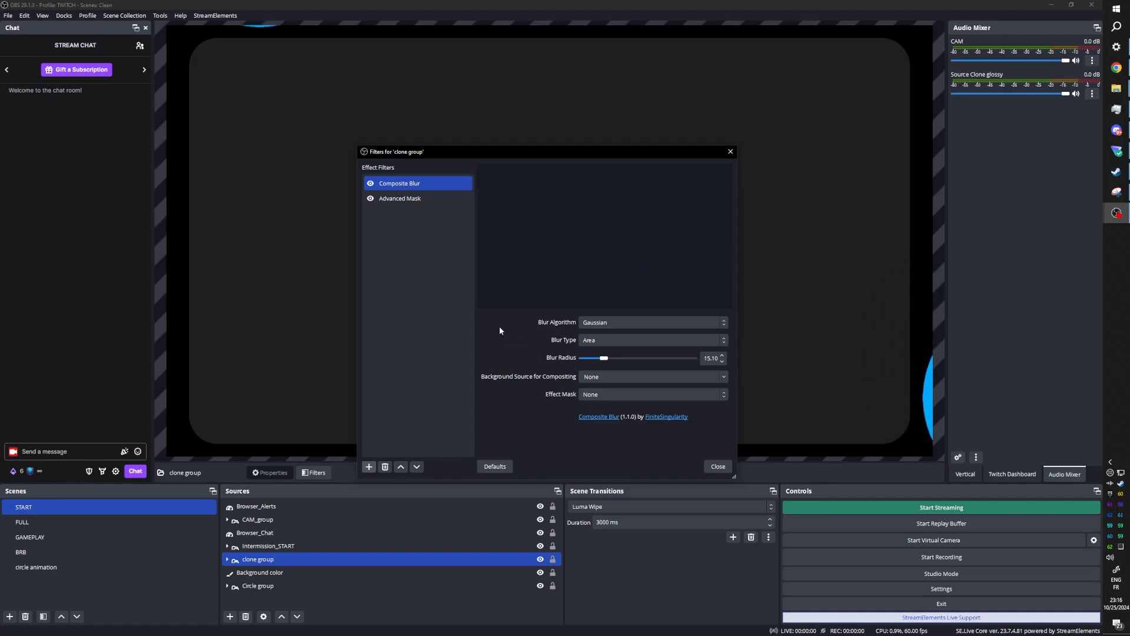
click(390, 257)
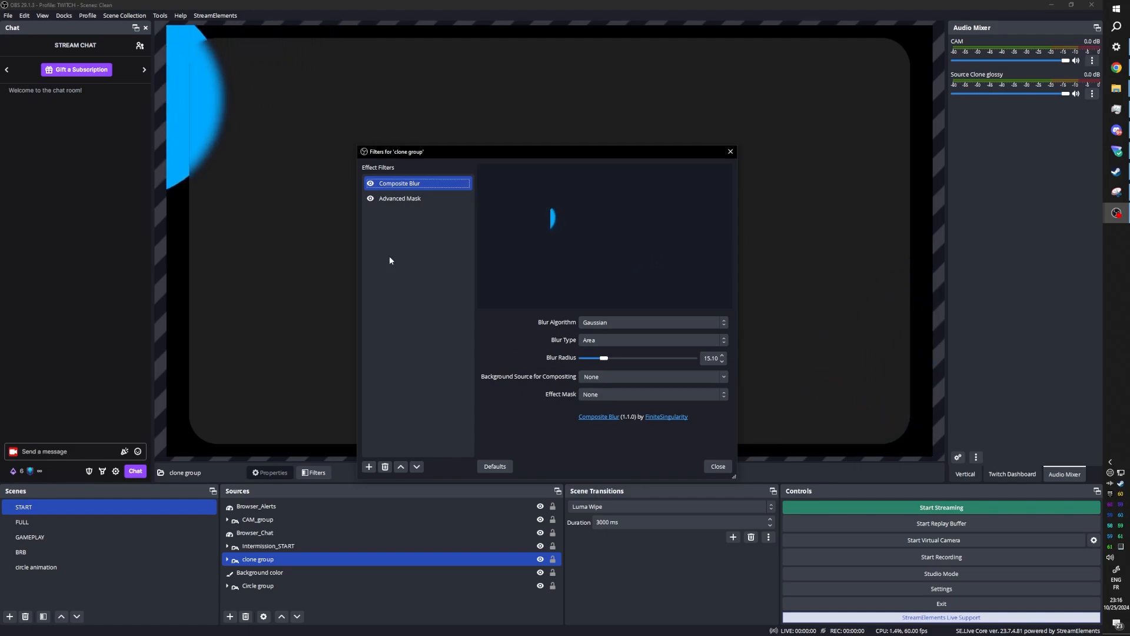
drag(604, 360, 612, 362)
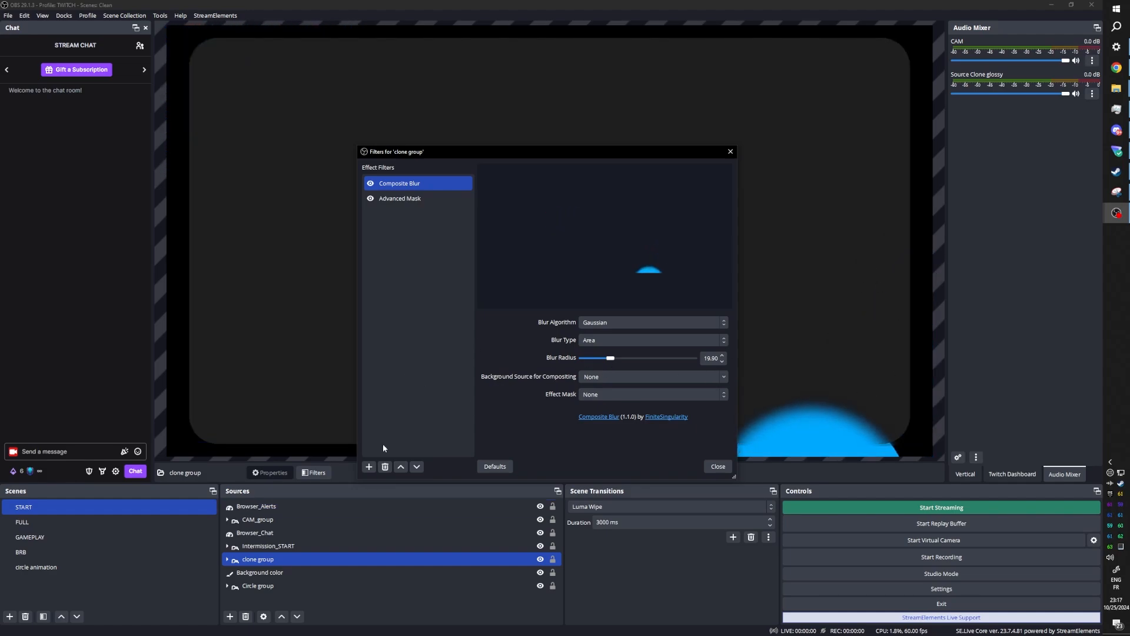
Step: Add a Color Correction filter with its default name to the clone group and lower its opacity to 0.1783
click(366, 468)
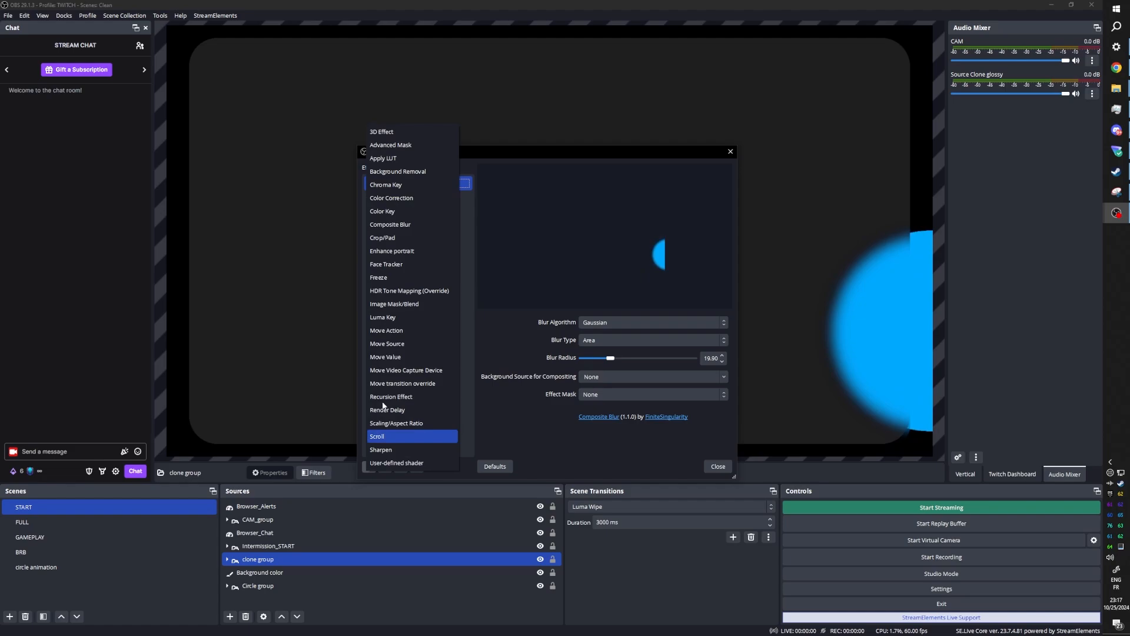
click(398, 195)
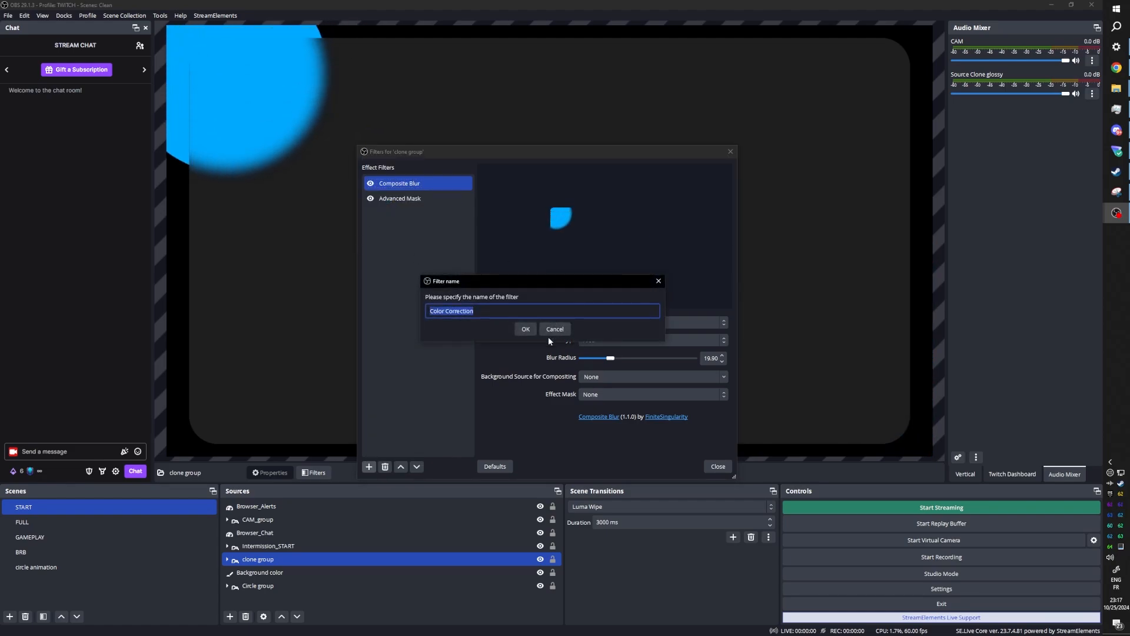
click(525, 329)
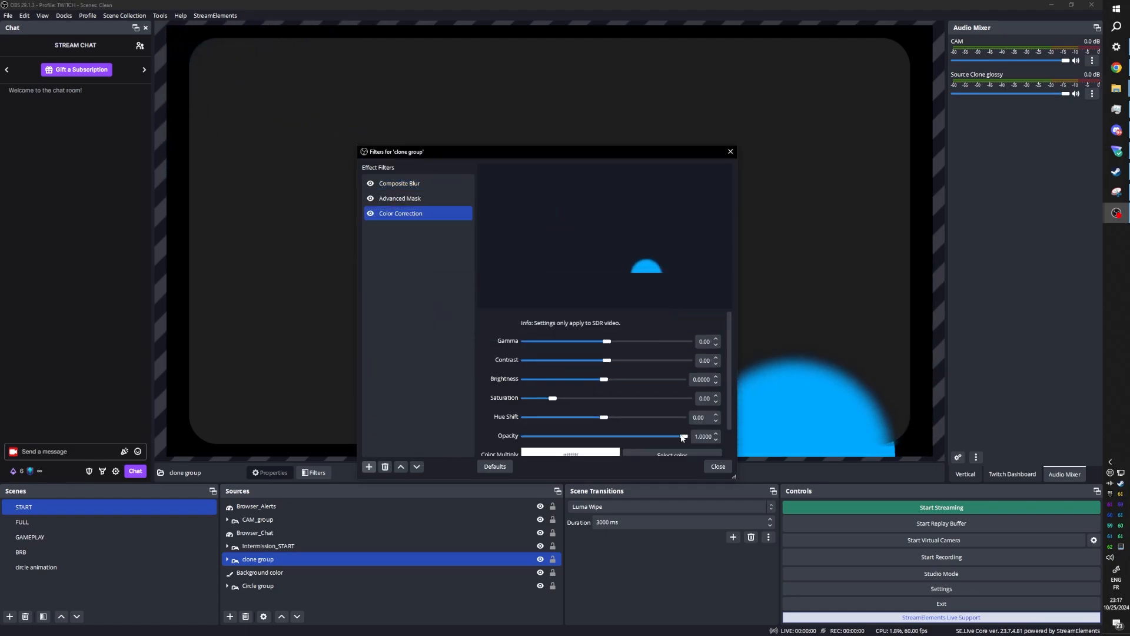
drag(675, 438, 562, 436)
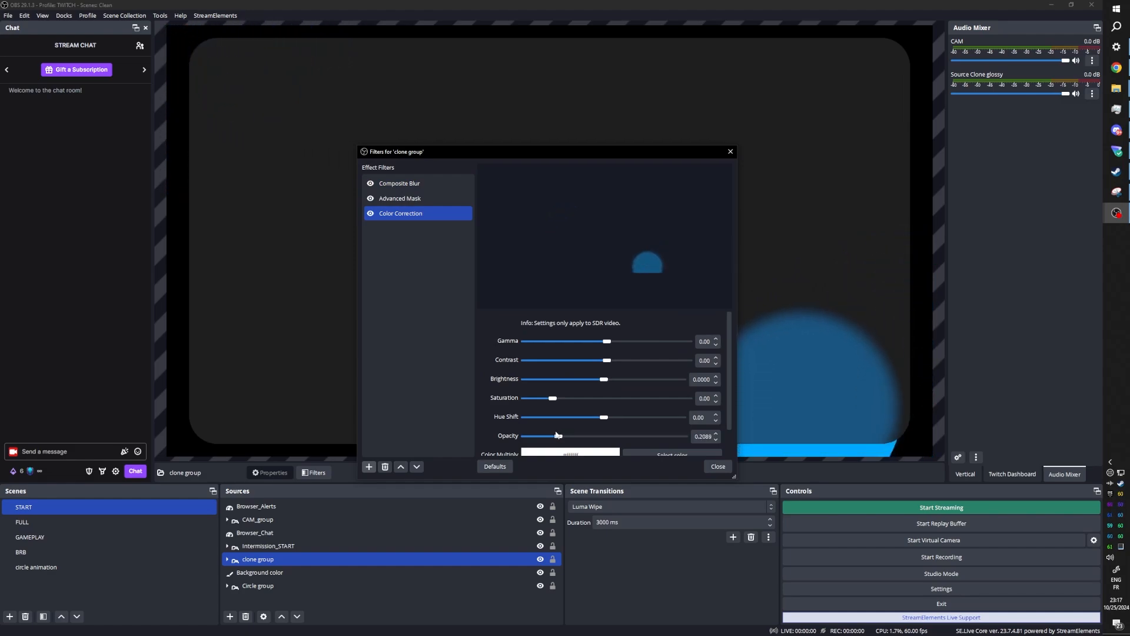
drag(557, 436, 552, 436)
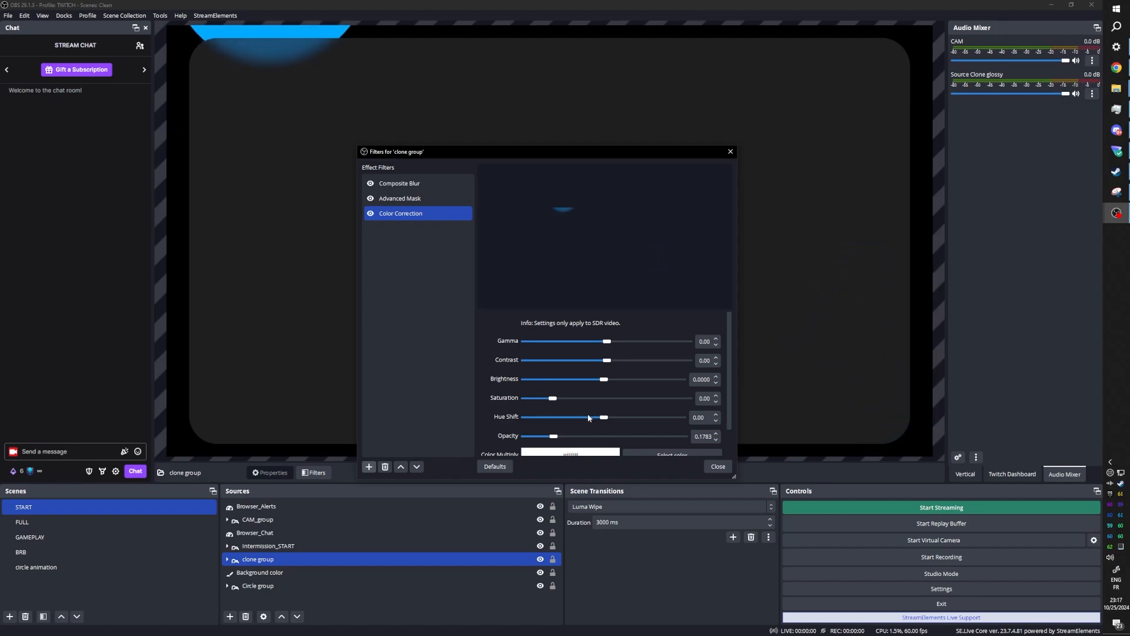
Step: Set the Color Correction filter's hue shift to -10.65 and brightness to -0.0817, and lower its opacity further
mouse_move(603, 417)
mouse_down()
mouse_move(615, 422)
mouse_move(599, 420)
mouse_up()
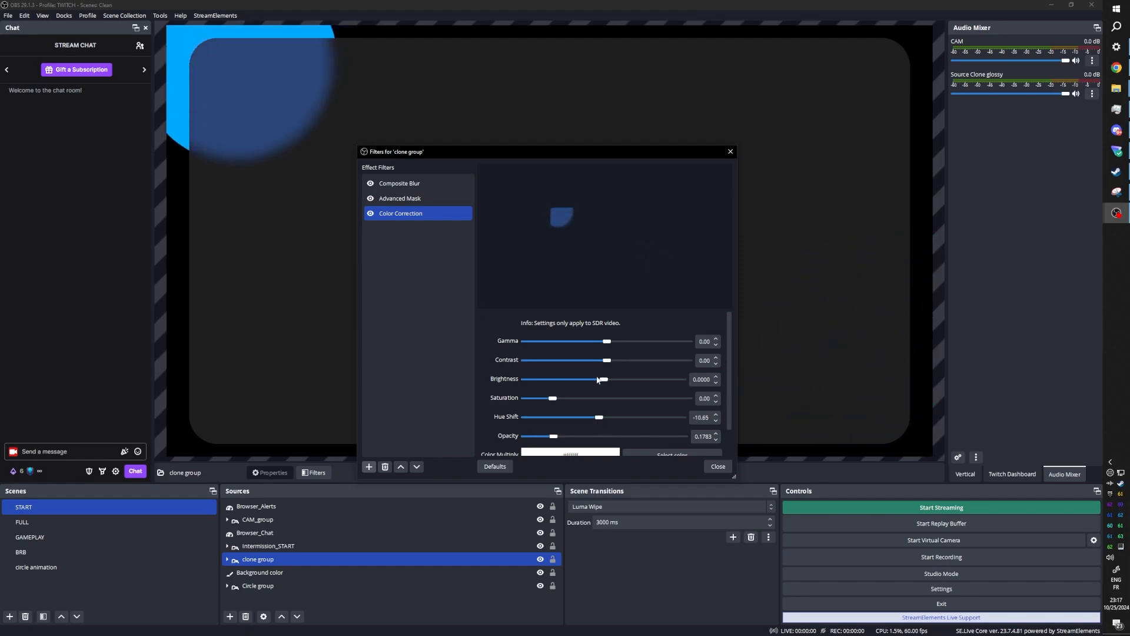
mouse_move(604, 379)
mouse_down()
mouse_move(588, 384)
mouse_move(598, 385)
mouse_up()
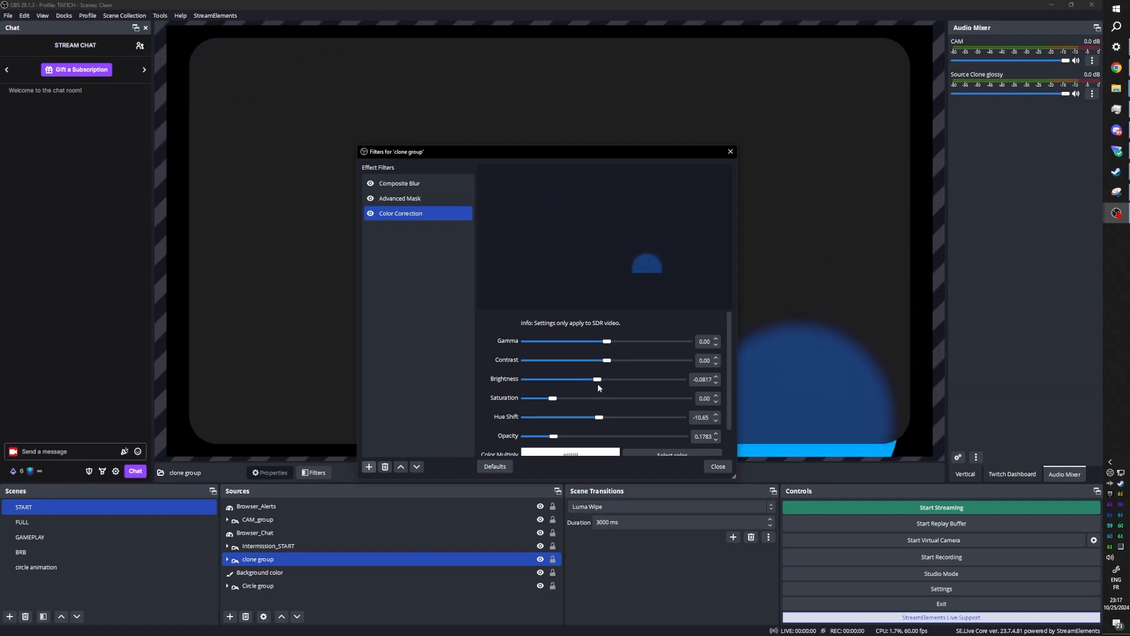
click(440, 267)
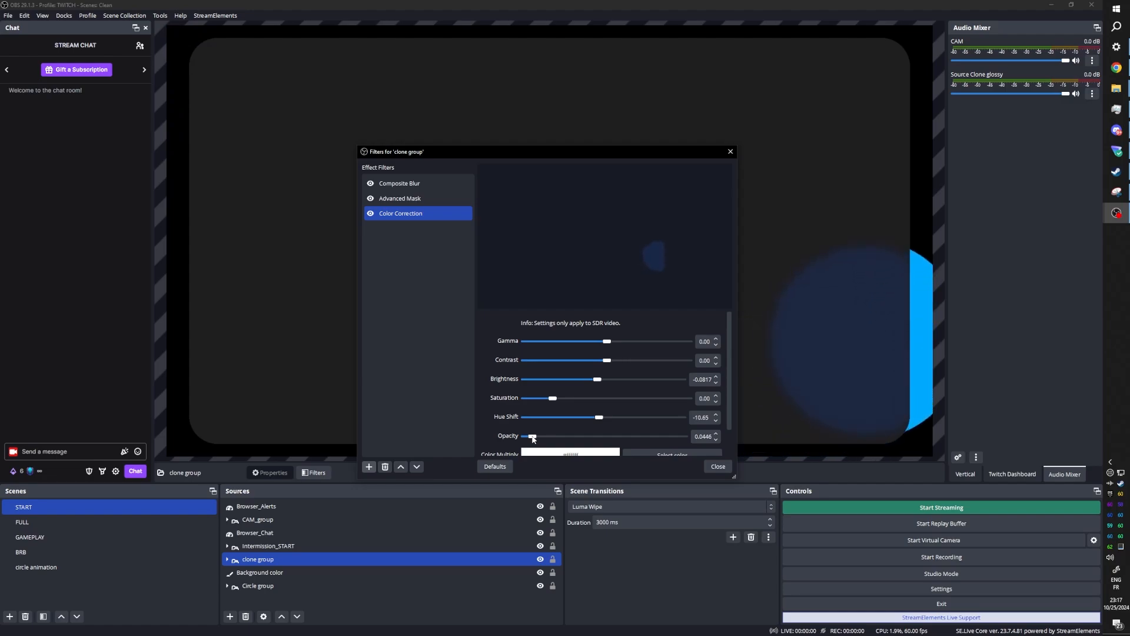
Step: Adjust the Composite Blur radius to about 18, close the clone group's filters and leave no source selected
click(421, 185)
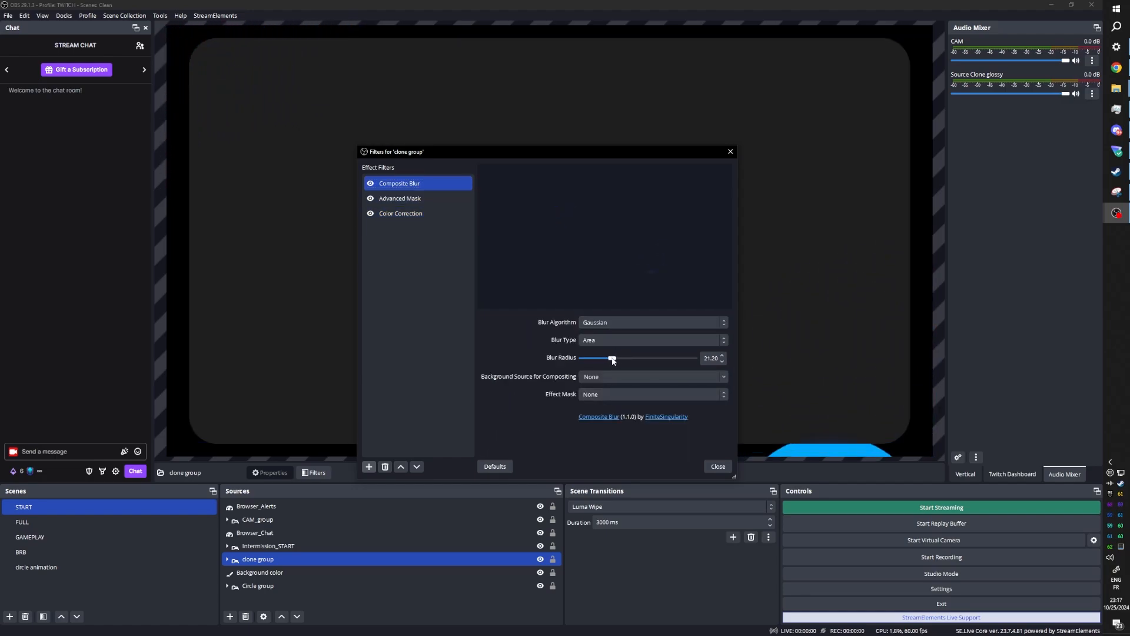
drag(614, 361, 617, 362)
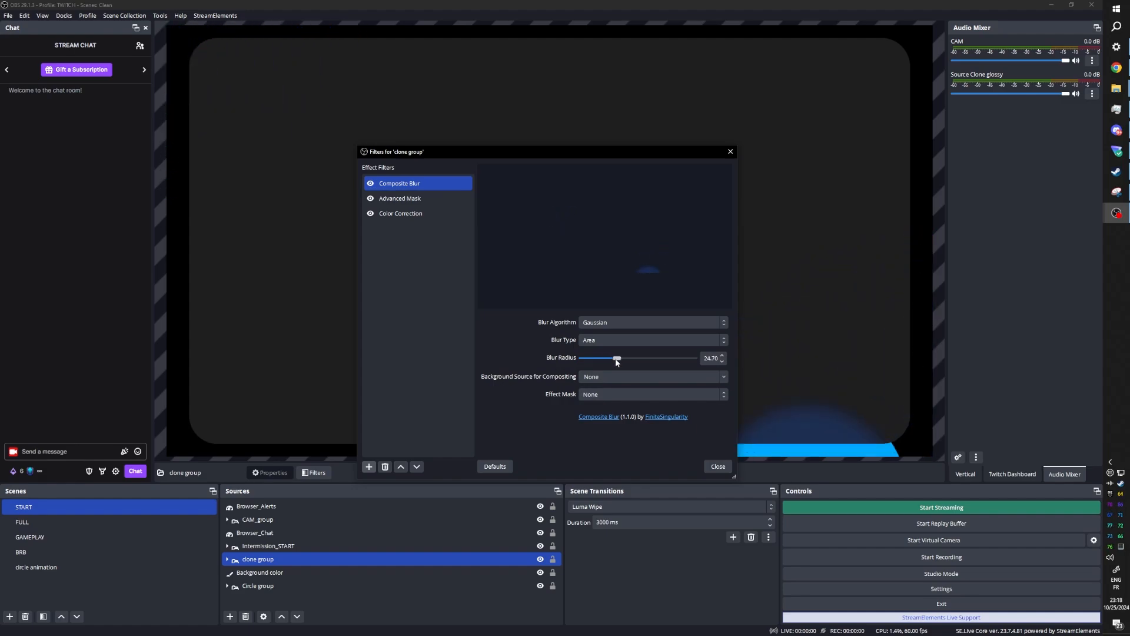
drag(611, 362, 604, 362)
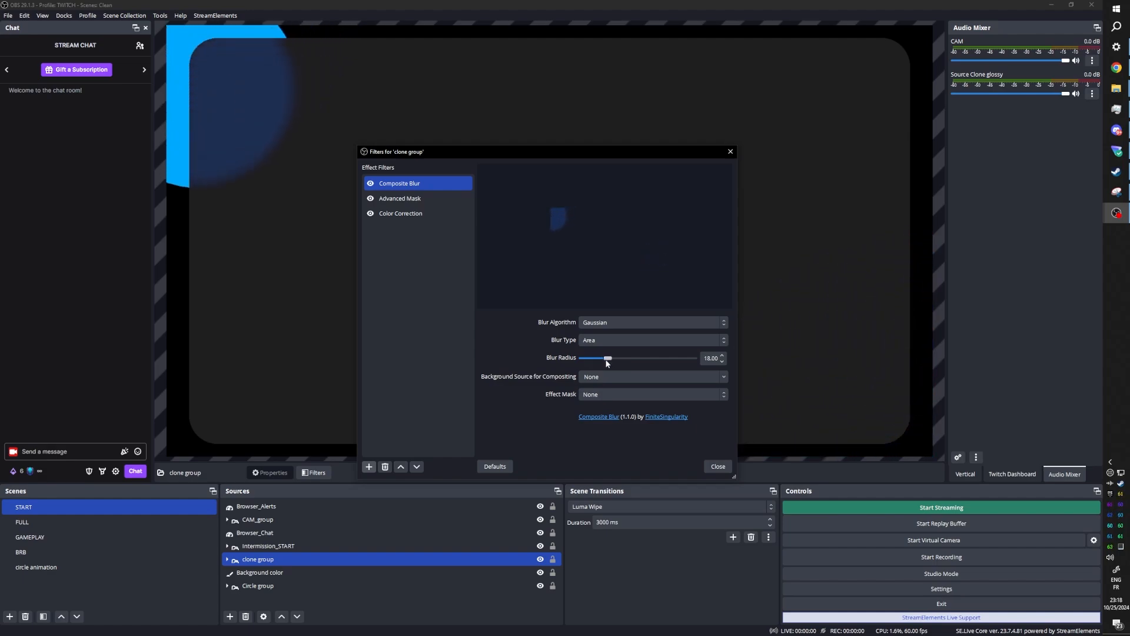
click(718, 467)
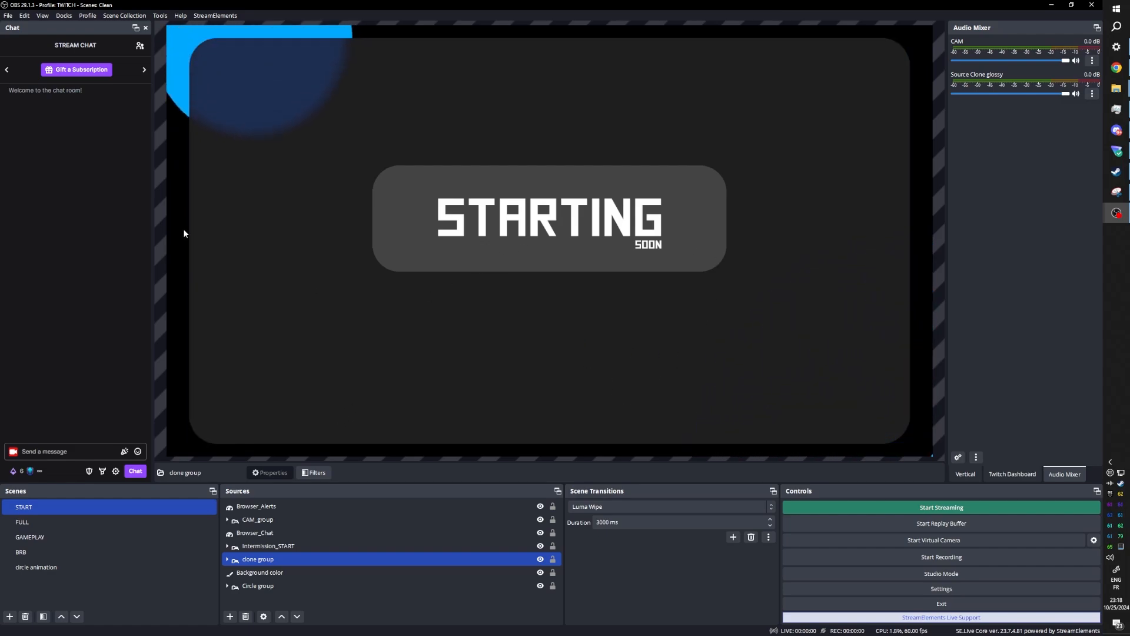
click(938, 98)
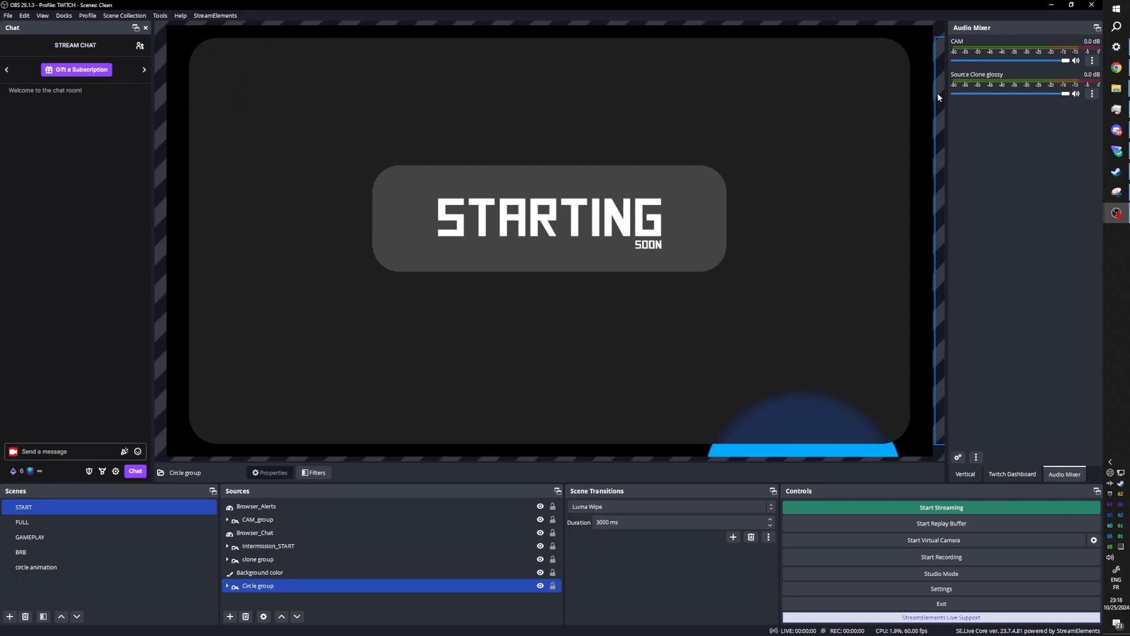
click(246, 603)
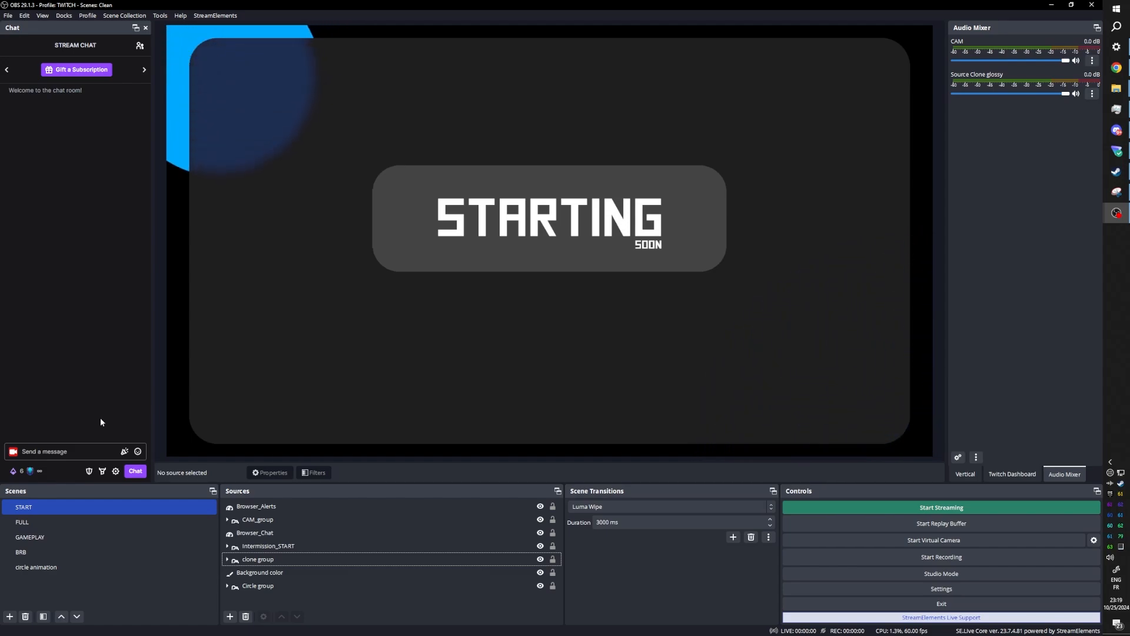
Step: Remove the Cricles 2 group from the FULL scene
click(68, 526)
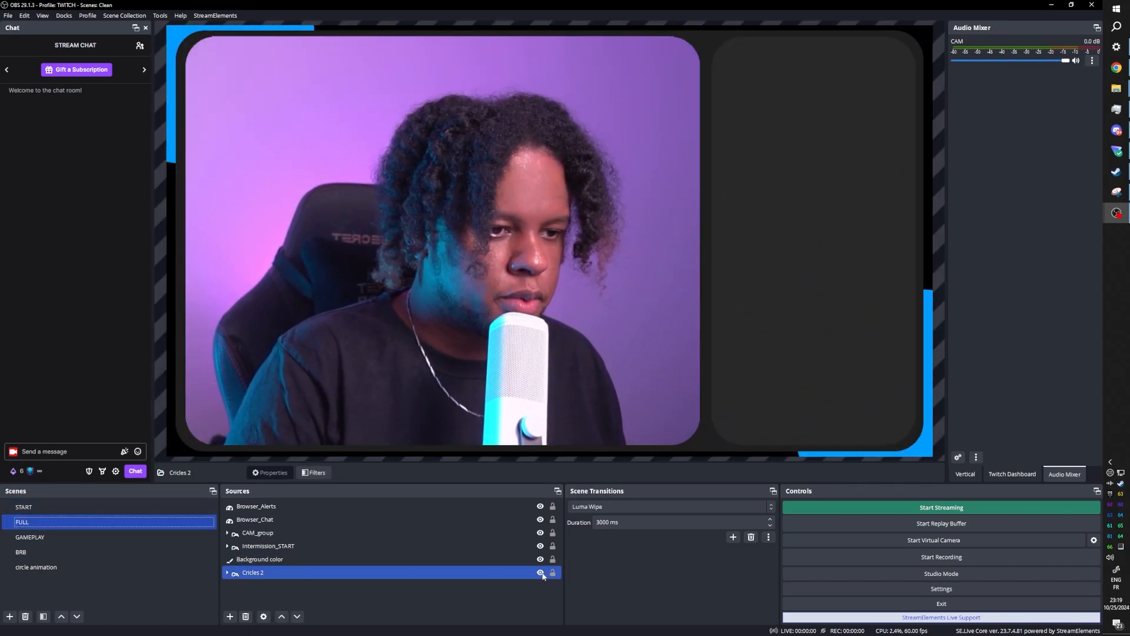
click(541, 576)
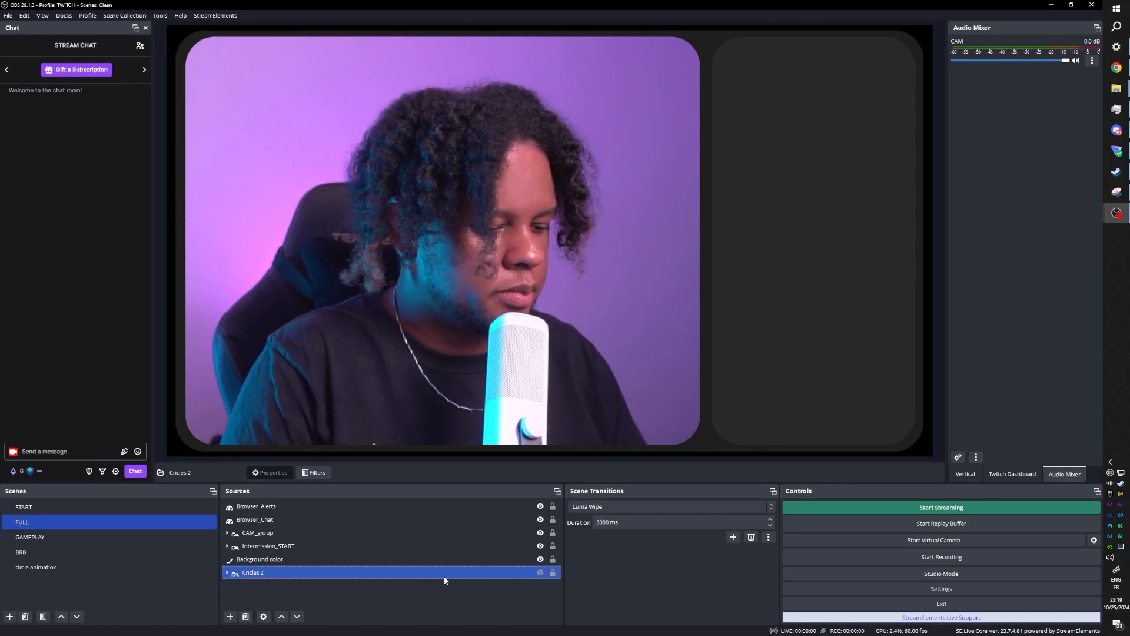
key(Delete)
click(578, 330)
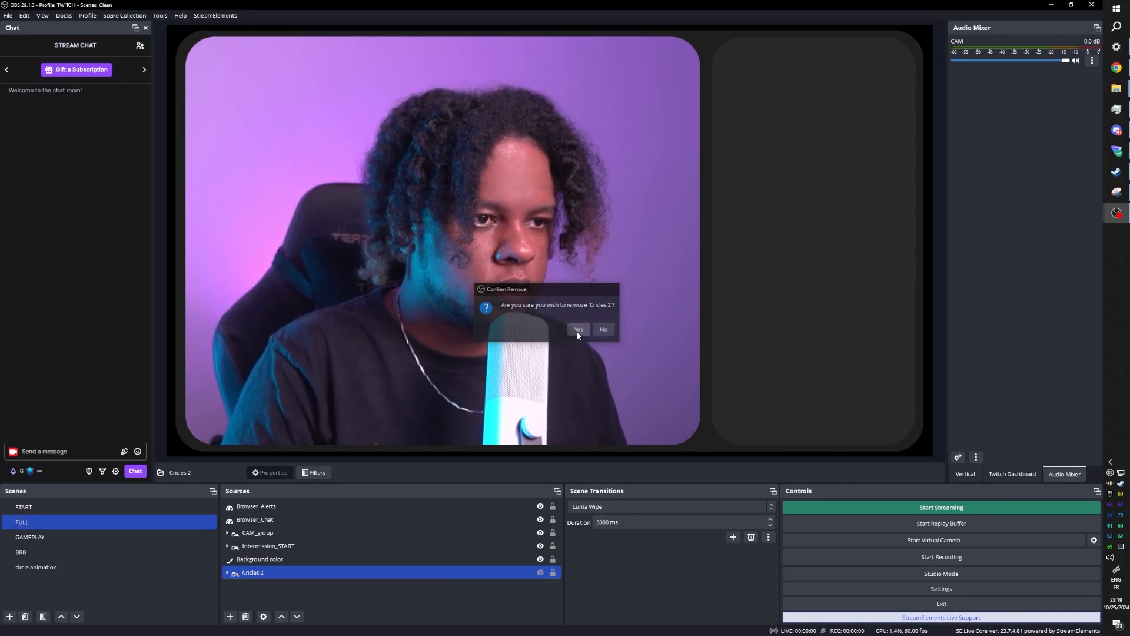
Step: Copy the Circle group and clone group from the START scene and paste them as references into the FULL scene
click(54, 508)
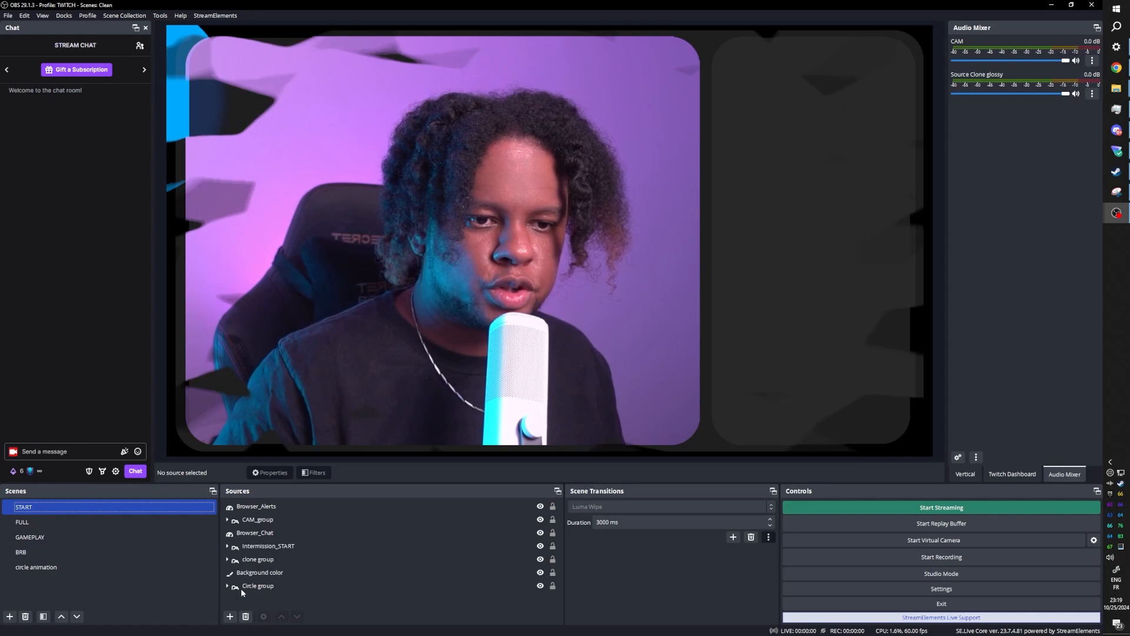
click(267, 586)
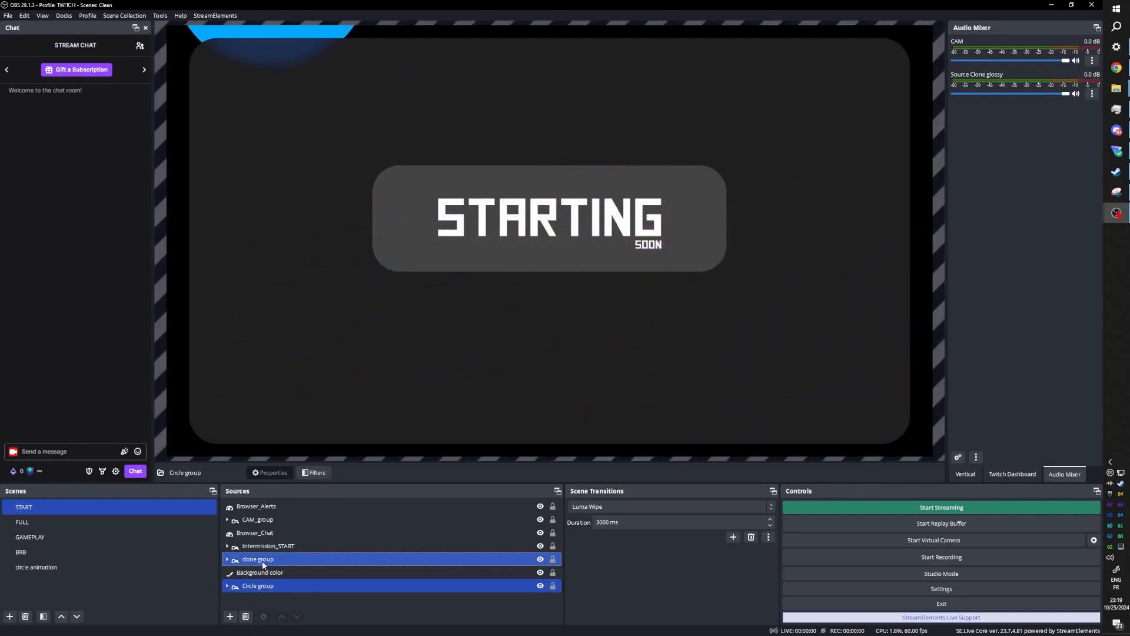
right_click(264, 565)
click(316, 278)
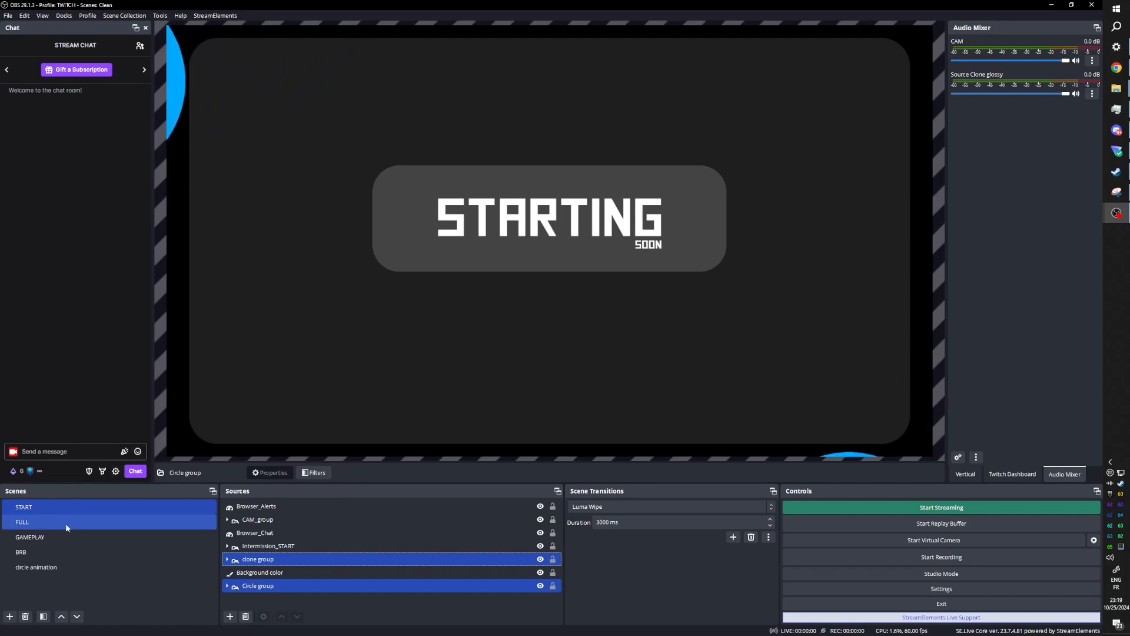
click(65, 522)
right_click(278, 579)
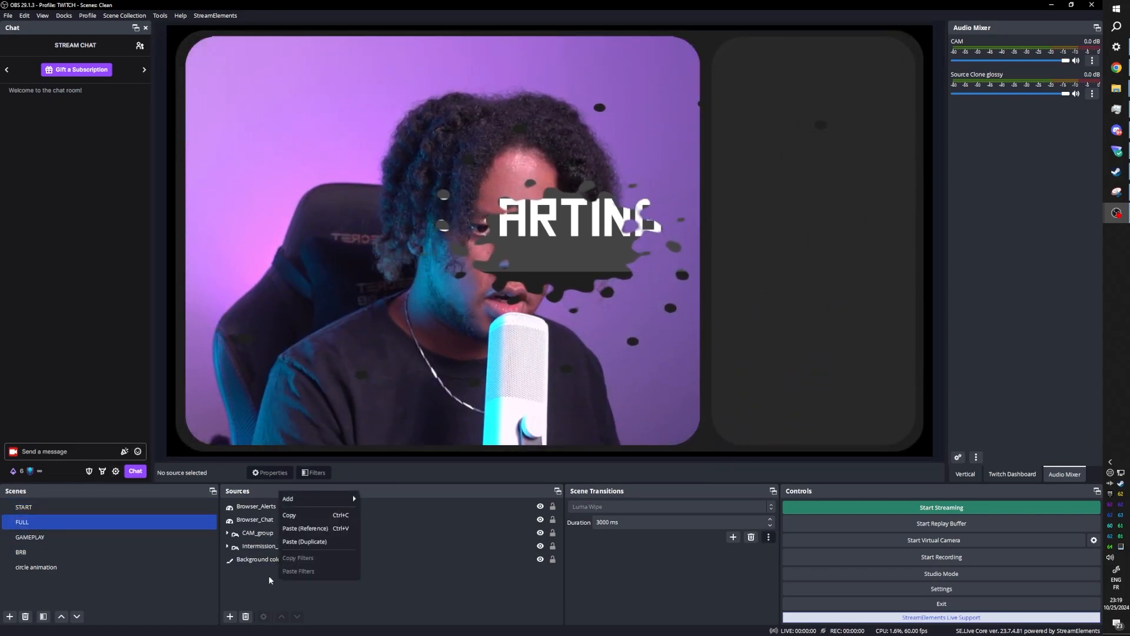
click(307, 528)
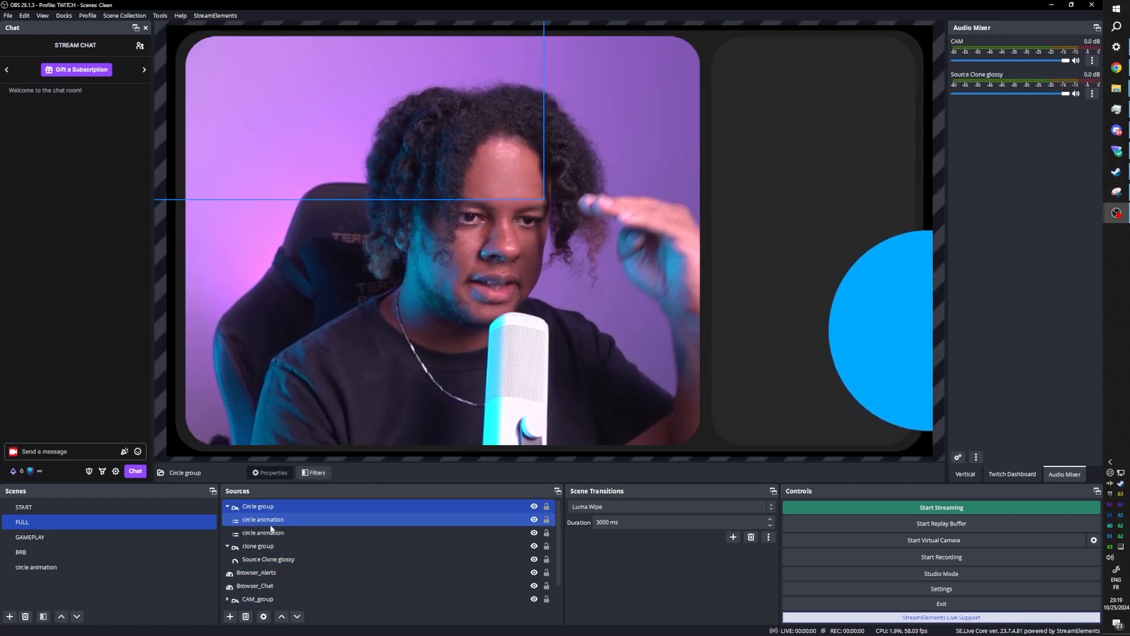
Step: Collapse the Circle group and clone group in the FULL scene, and move the clone group below Background color
click(228, 507)
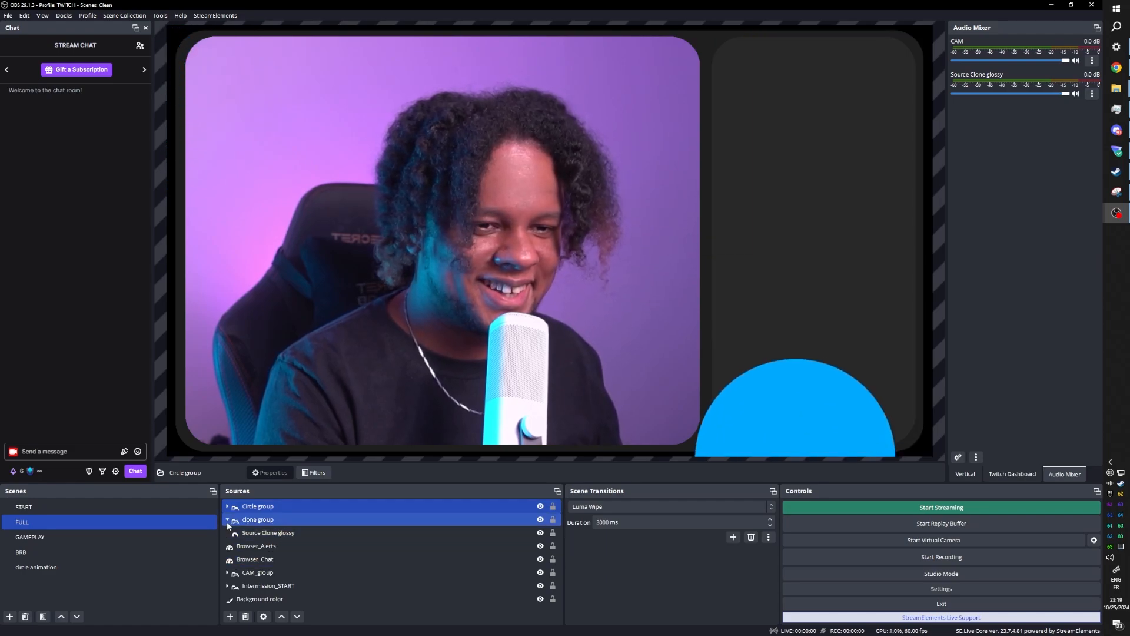
click(227, 522)
click(227, 520)
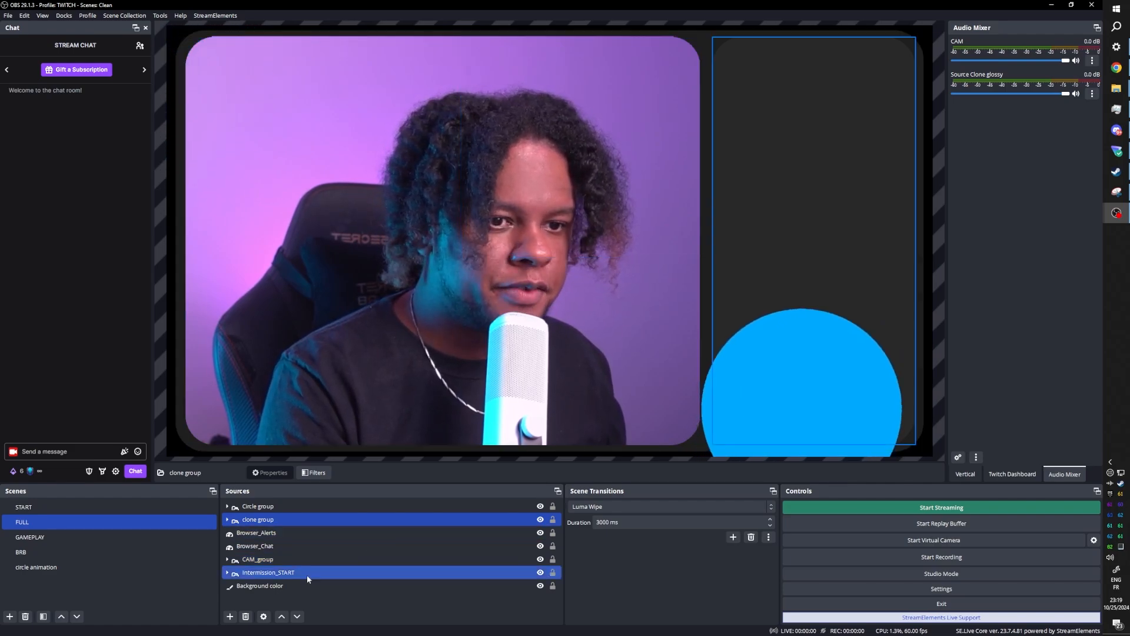
drag(266, 523, 272, 599)
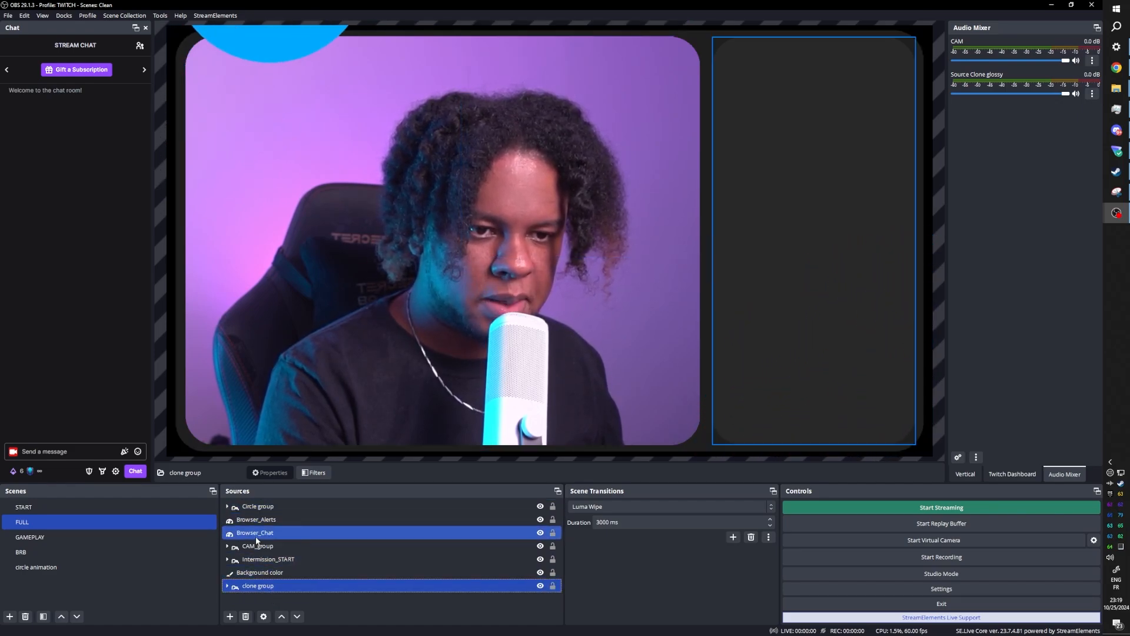
Step: Reorder the FULL scene's sources so the Circle group is at the very bottom and the clone group sits directly above Background color
click(259, 510)
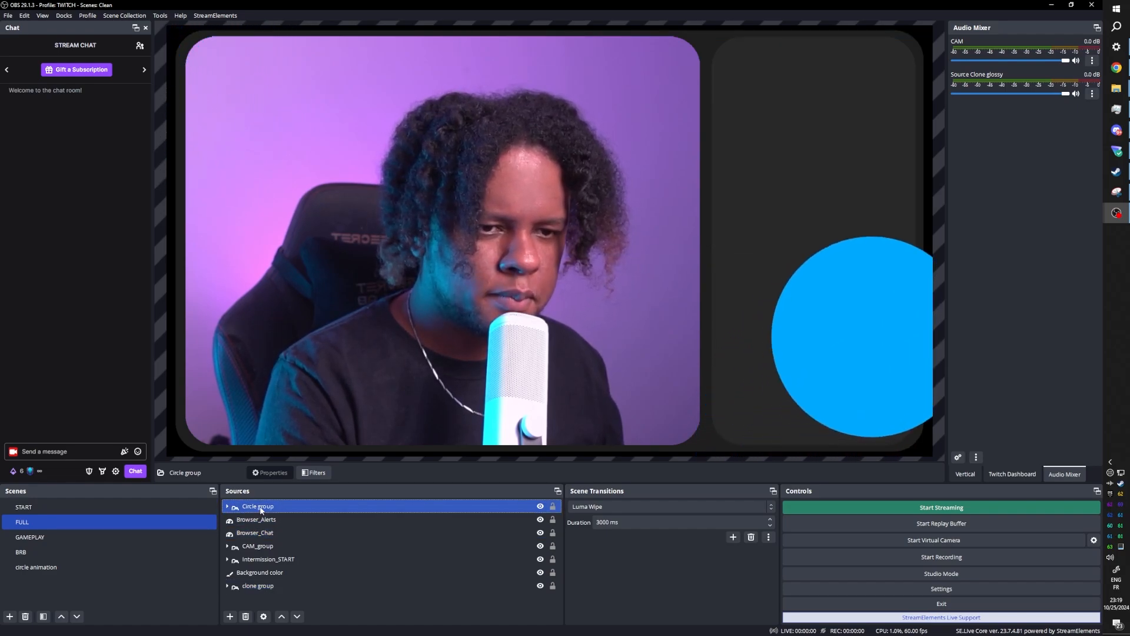
drag(258, 509, 260, 567)
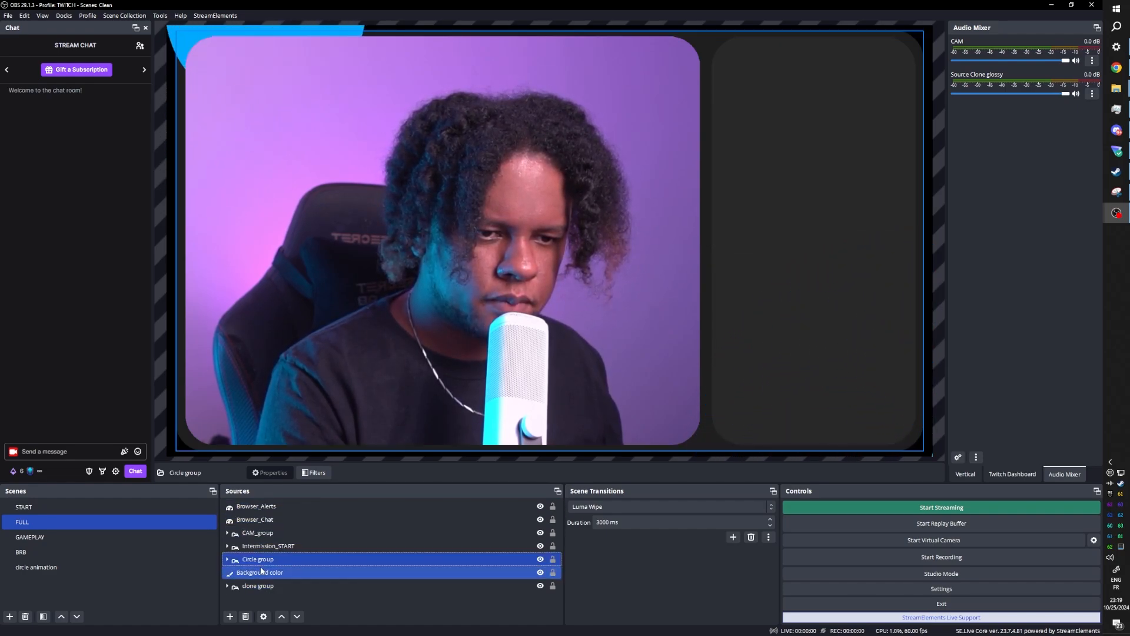
click(258, 598)
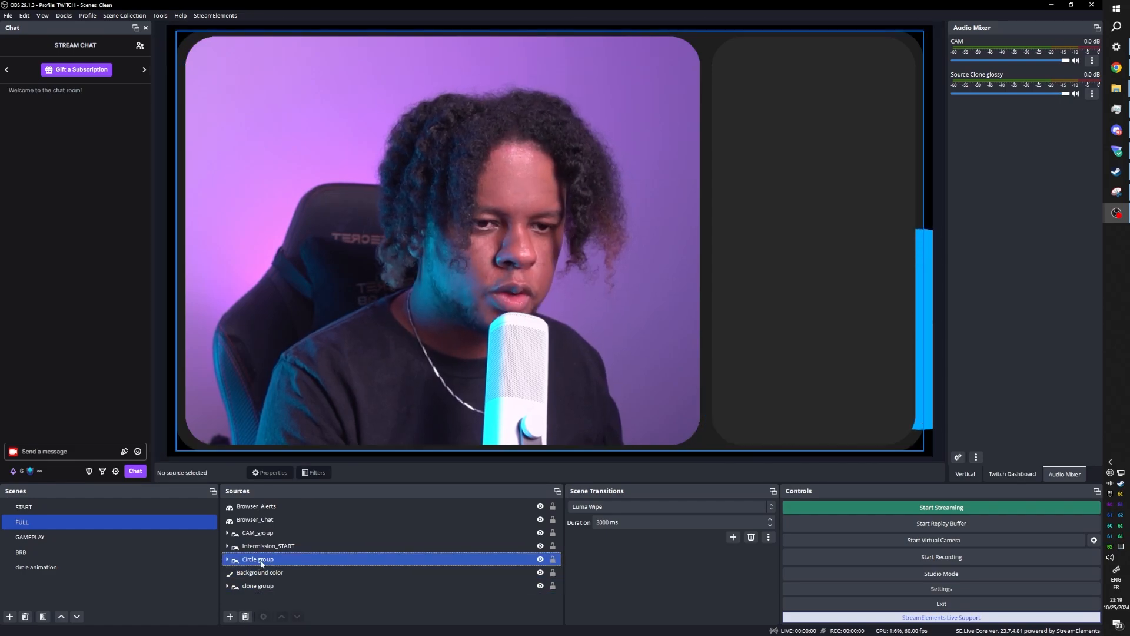
mouse_move(259, 586)
mouse_down()
mouse_move(263, 557)
mouse_move(253, 596)
mouse_up()
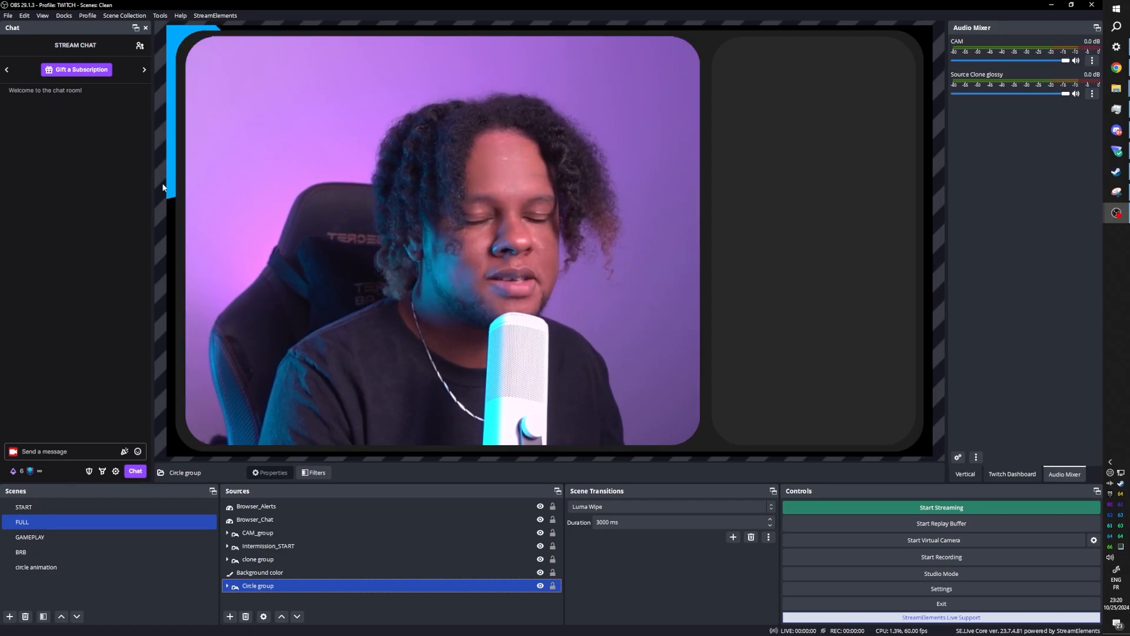
Step: Remove the Cricles 4 group from the BRB scene
click(61, 510)
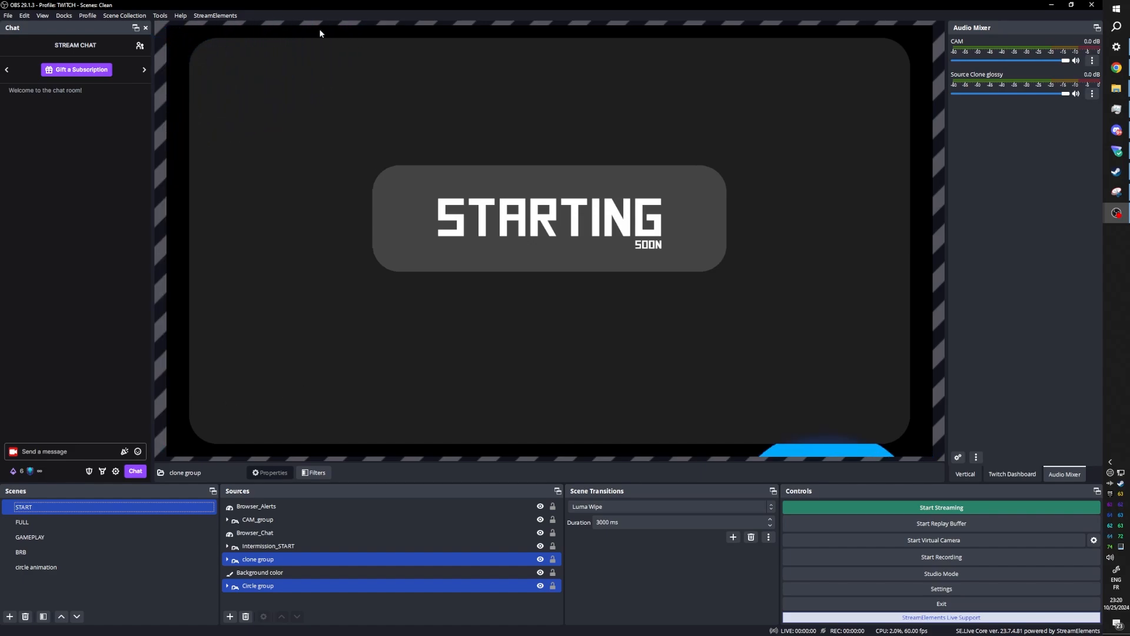
click(69, 552)
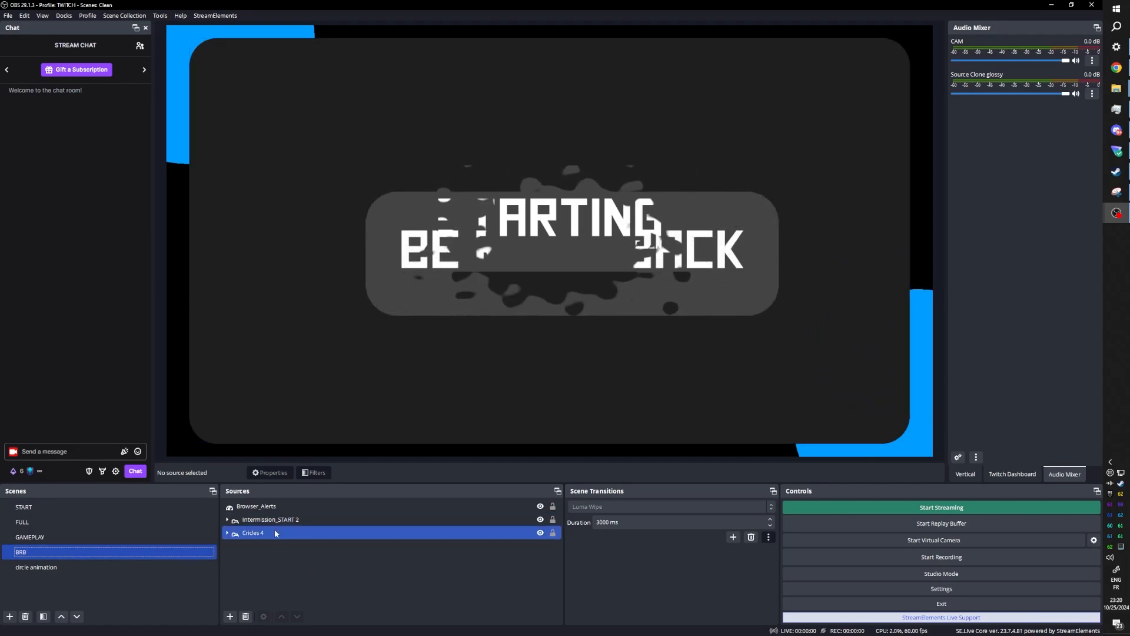
click(275, 533)
key(Delete)
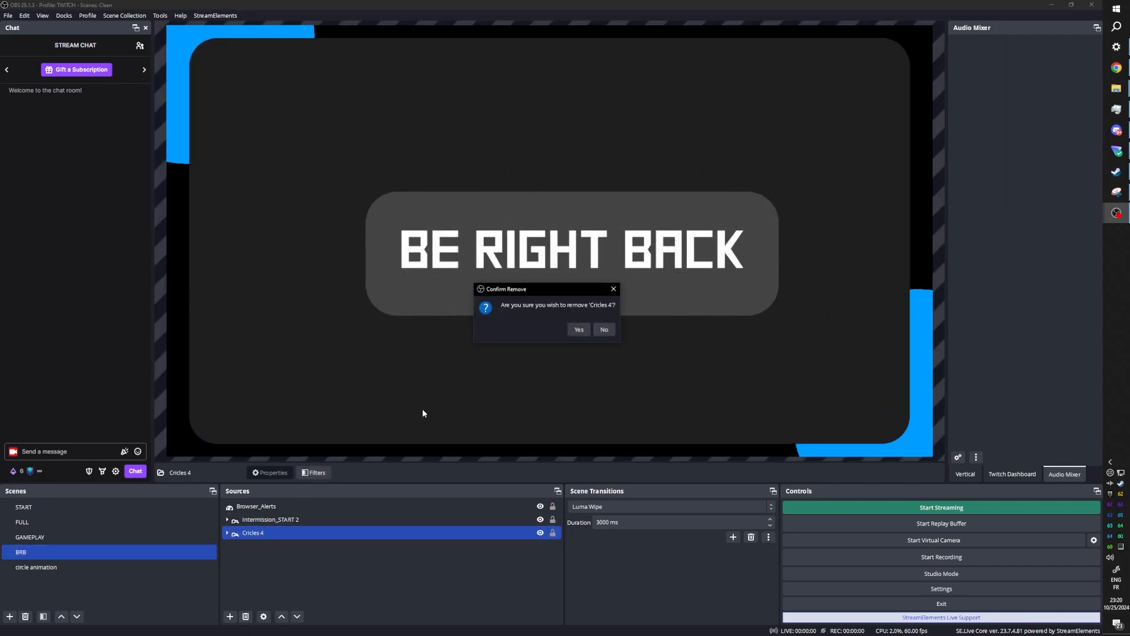
key(Return)
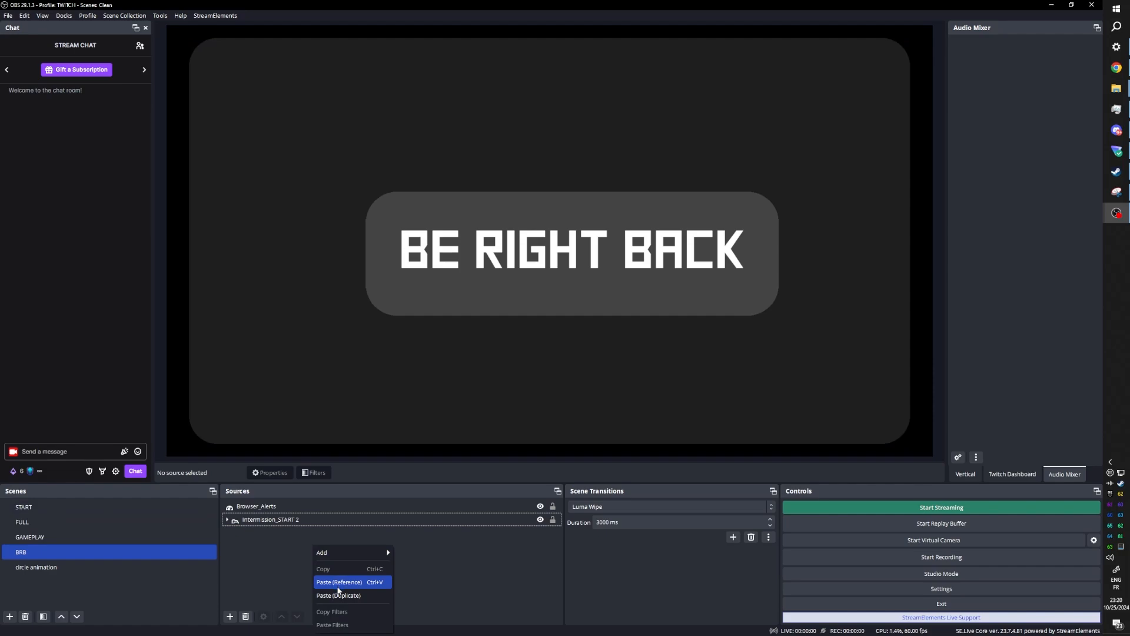
Step: Paste the copied Circle group and clone group as references into BRB, placing the clone group above Intermission_START 2 and the Circle group below it
click(338, 583)
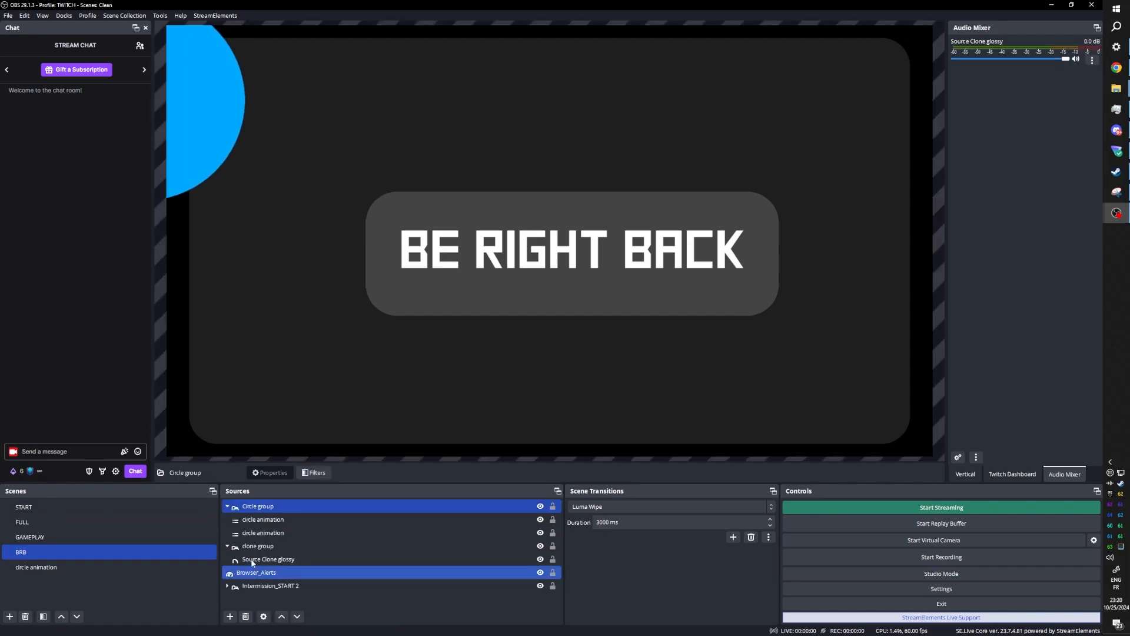
click(227, 506)
mouse_move(257, 522)
mouse_down()
mouse_move(259, 588)
mouse_move(263, 555)
mouse_up()
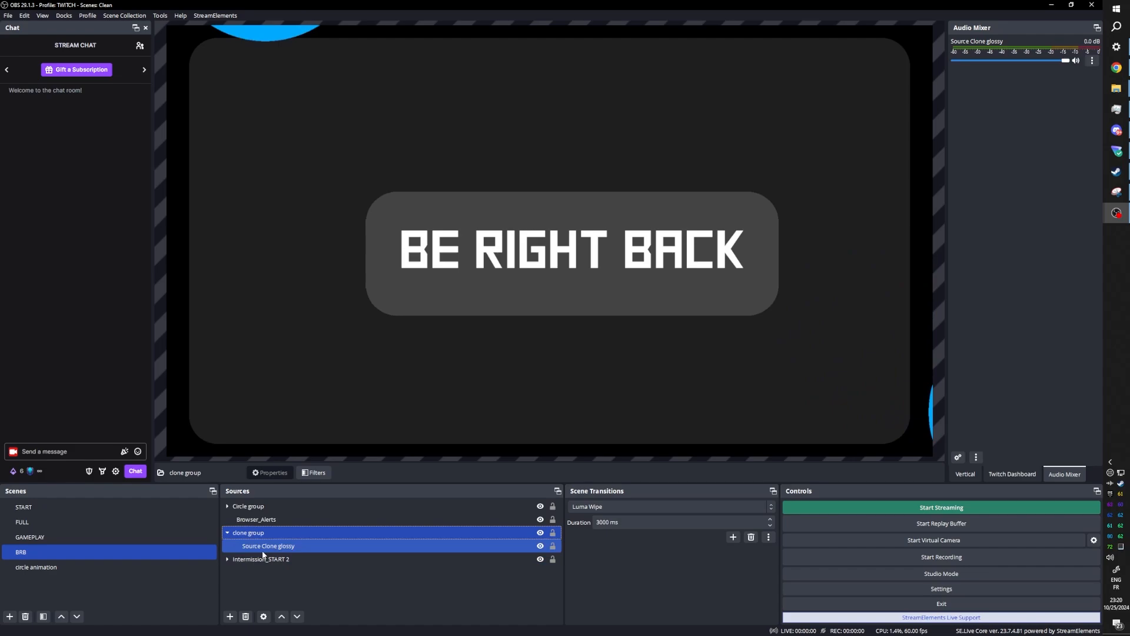
drag(259, 507, 259, 584)
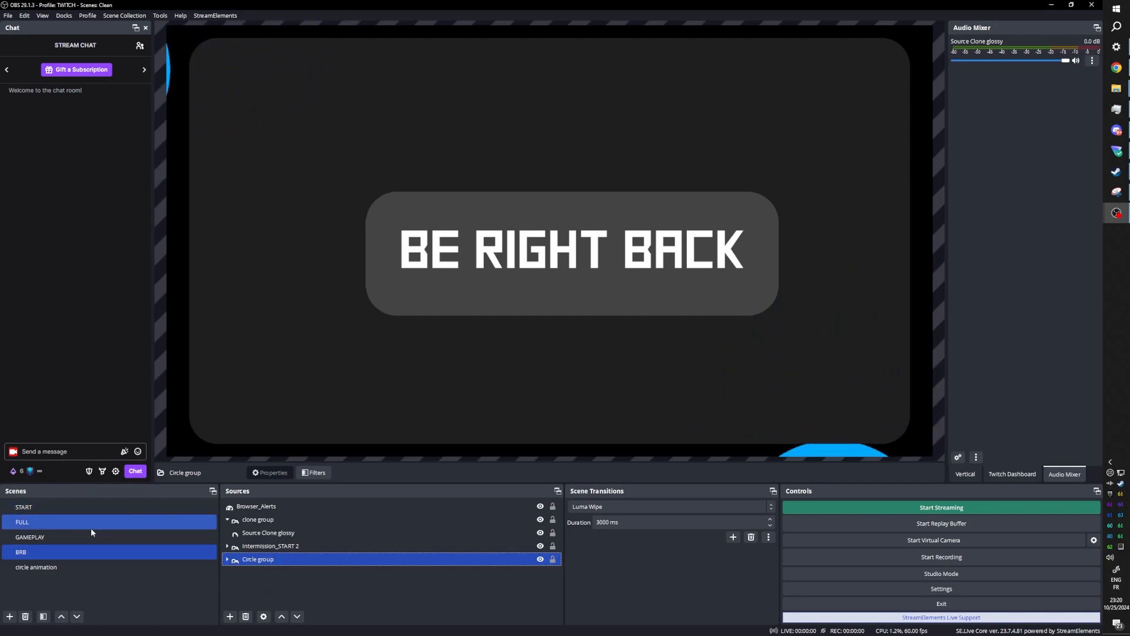
Step: Switch back to the FULL scene
click(70, 522)
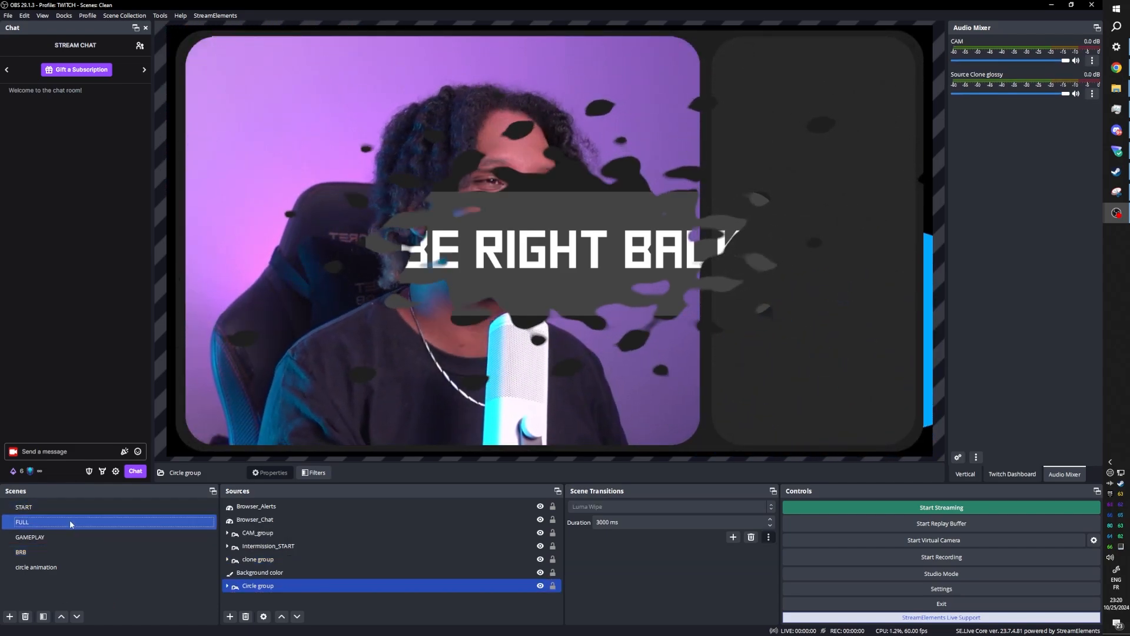